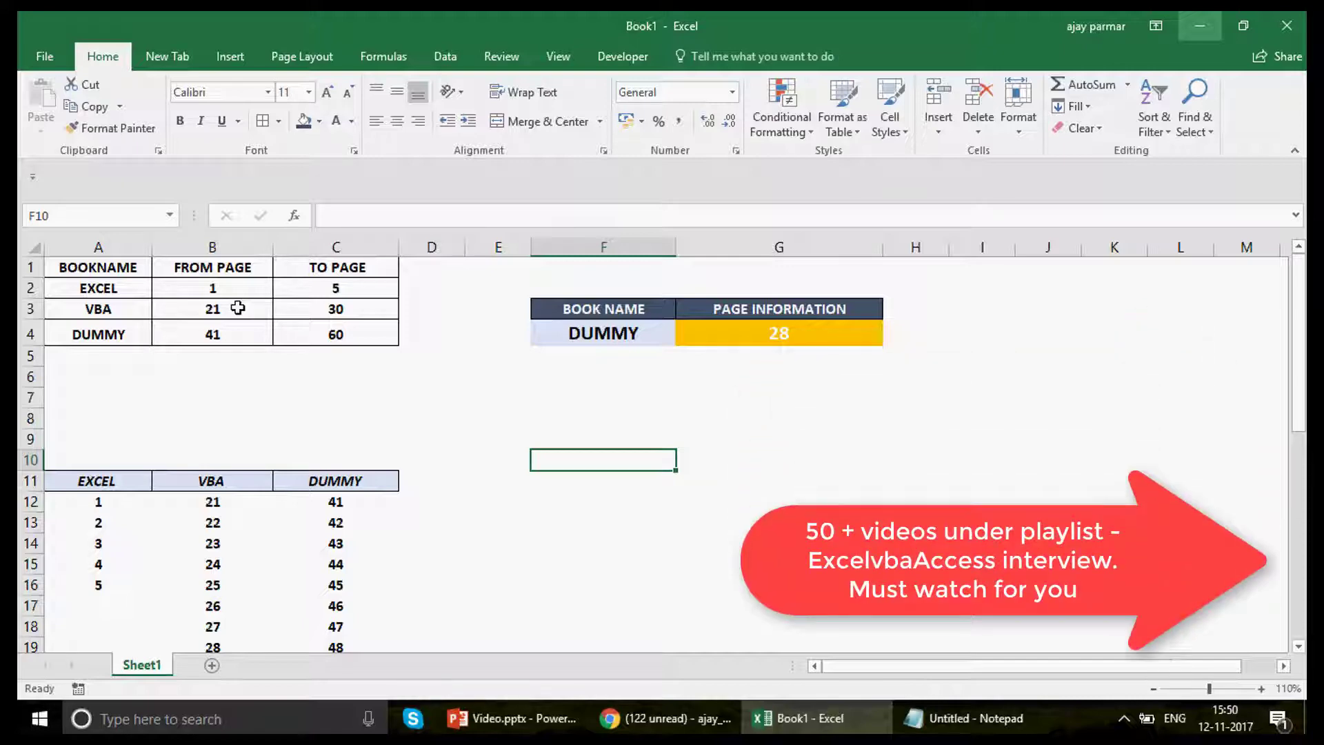
Examine the book names and their from and to pages in the table A1:C4
{"action": "left_click", "coordinate": [98, 267]}
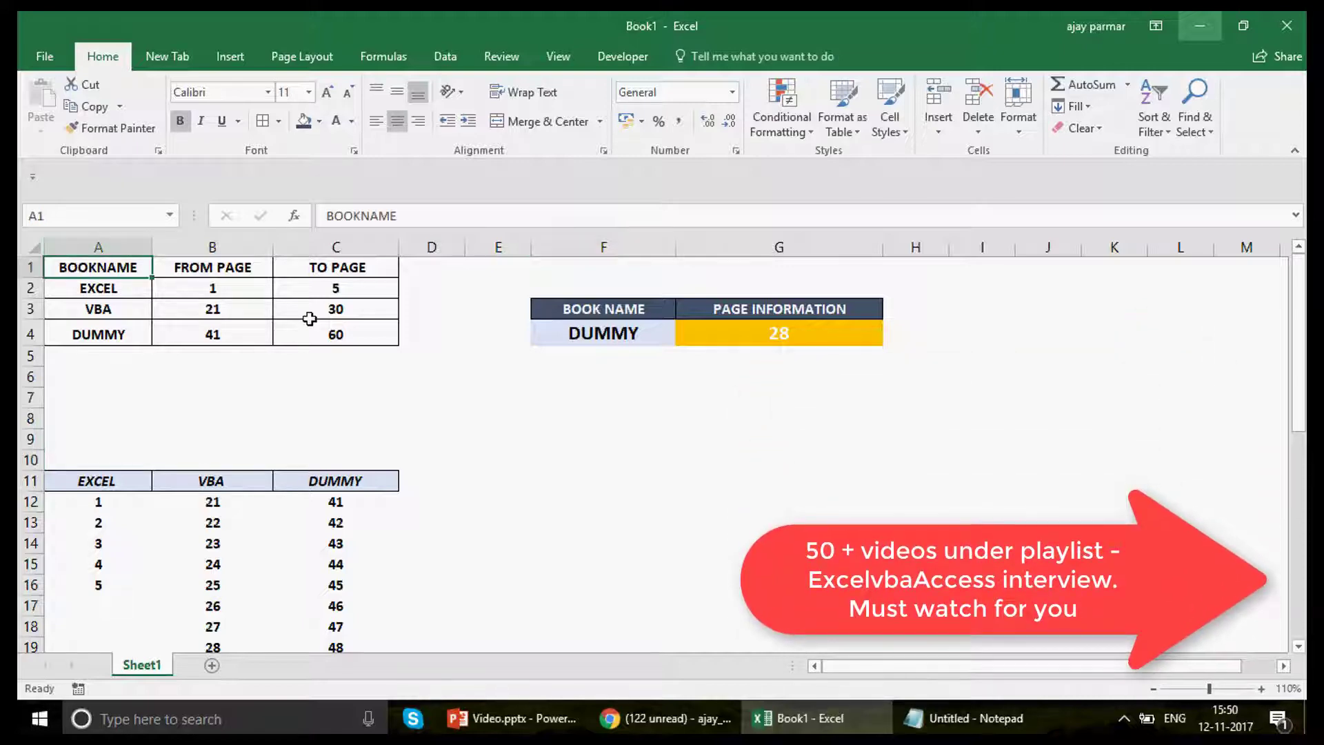
{"action": "left_click", "coordinate": [358, 334], "text": "shift"}
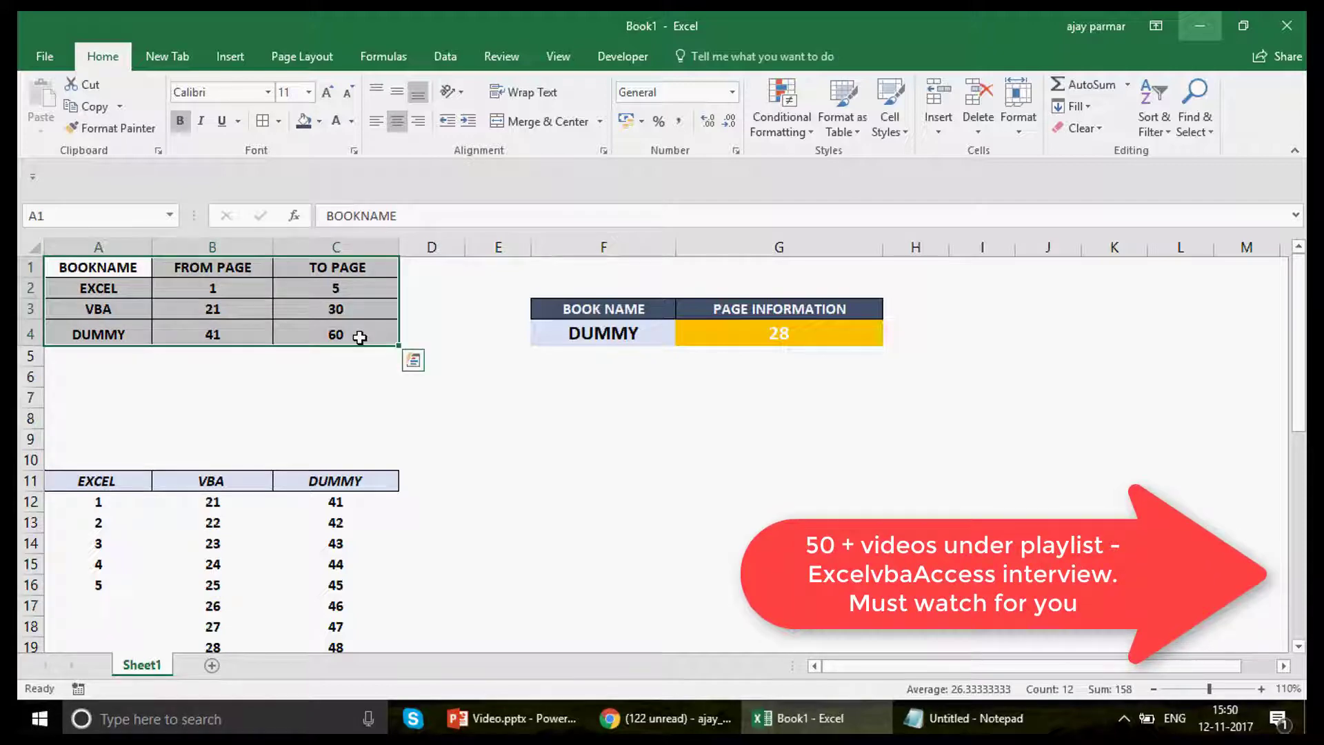
{"action": "left_click", "coordinate": [128, 287]}
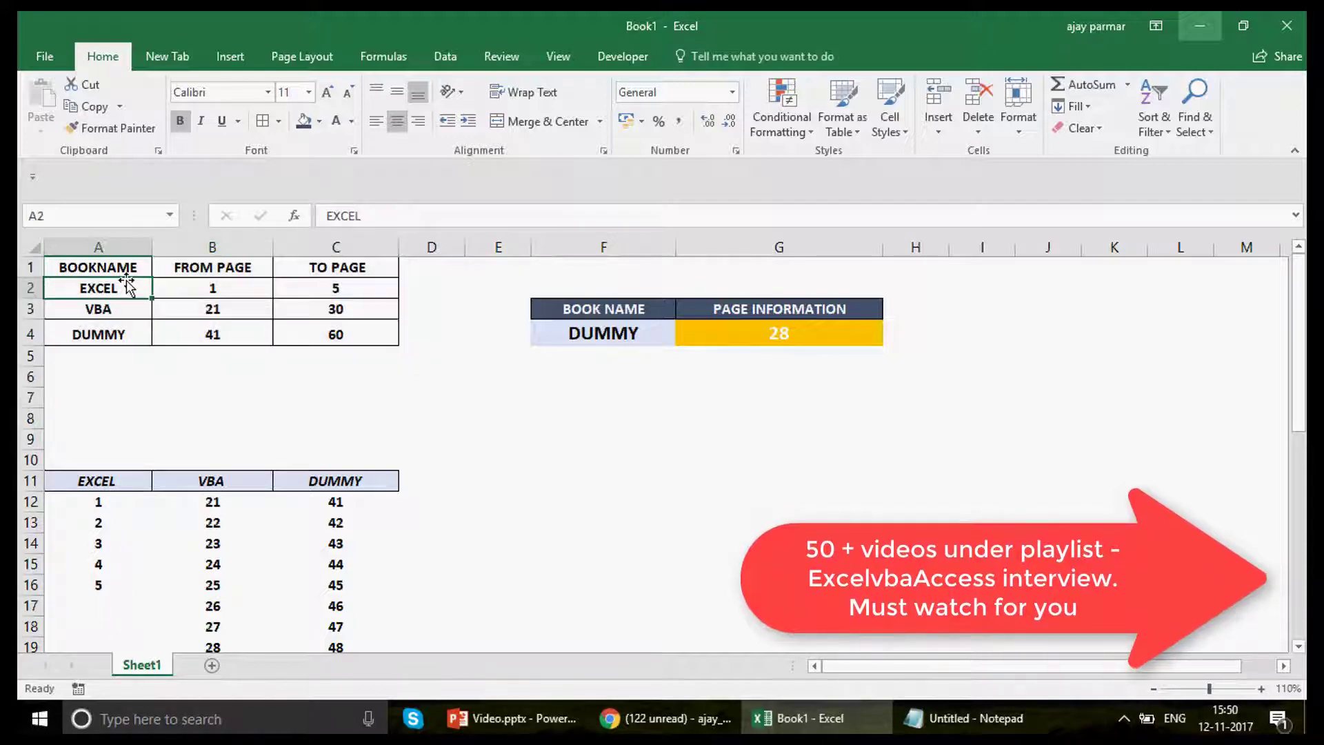
{"action": "key", "text": "Down"}
{"action": "key", "text": "Down"}
{"action": "left_click", "coordinate": [226, 289]}
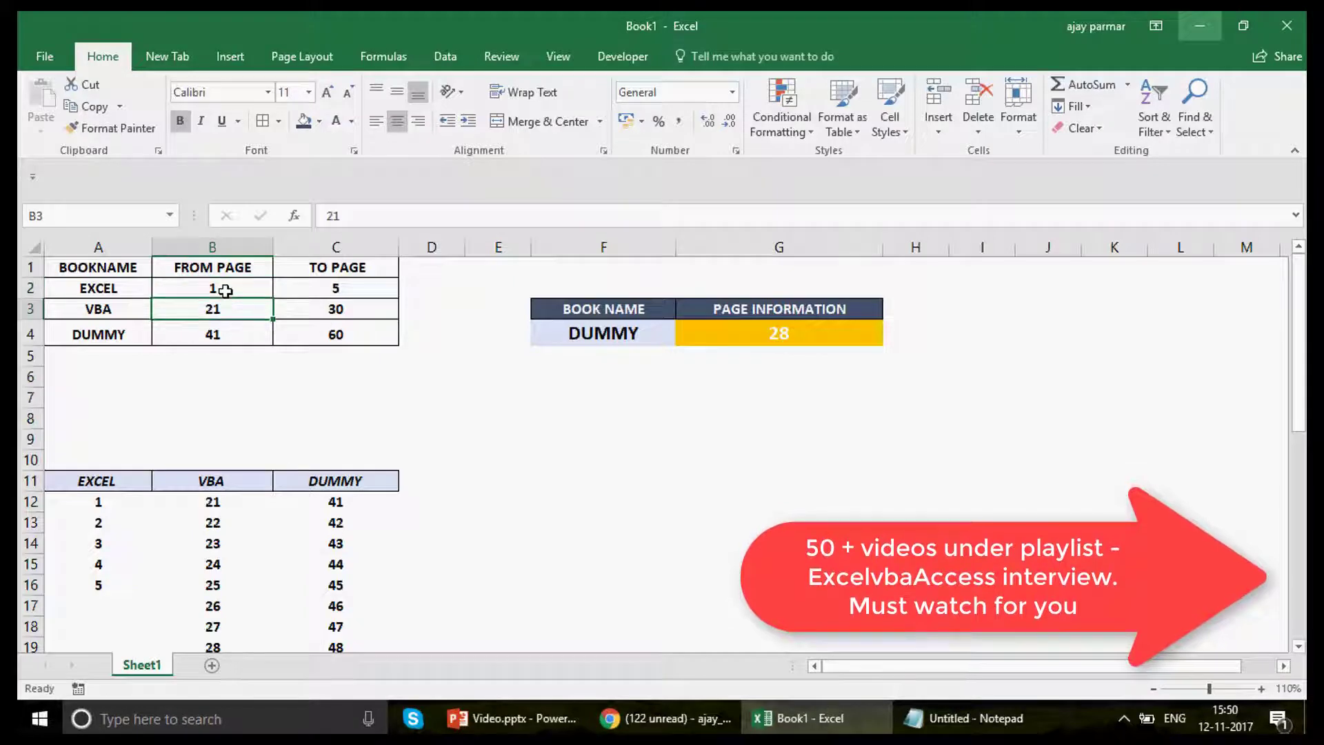
{"action": "key", "text": "Down"}
{"action": "key", "text": "Right"}
{"action": "key", "text": "Down"}
{"action": "key", "text": "Left"}
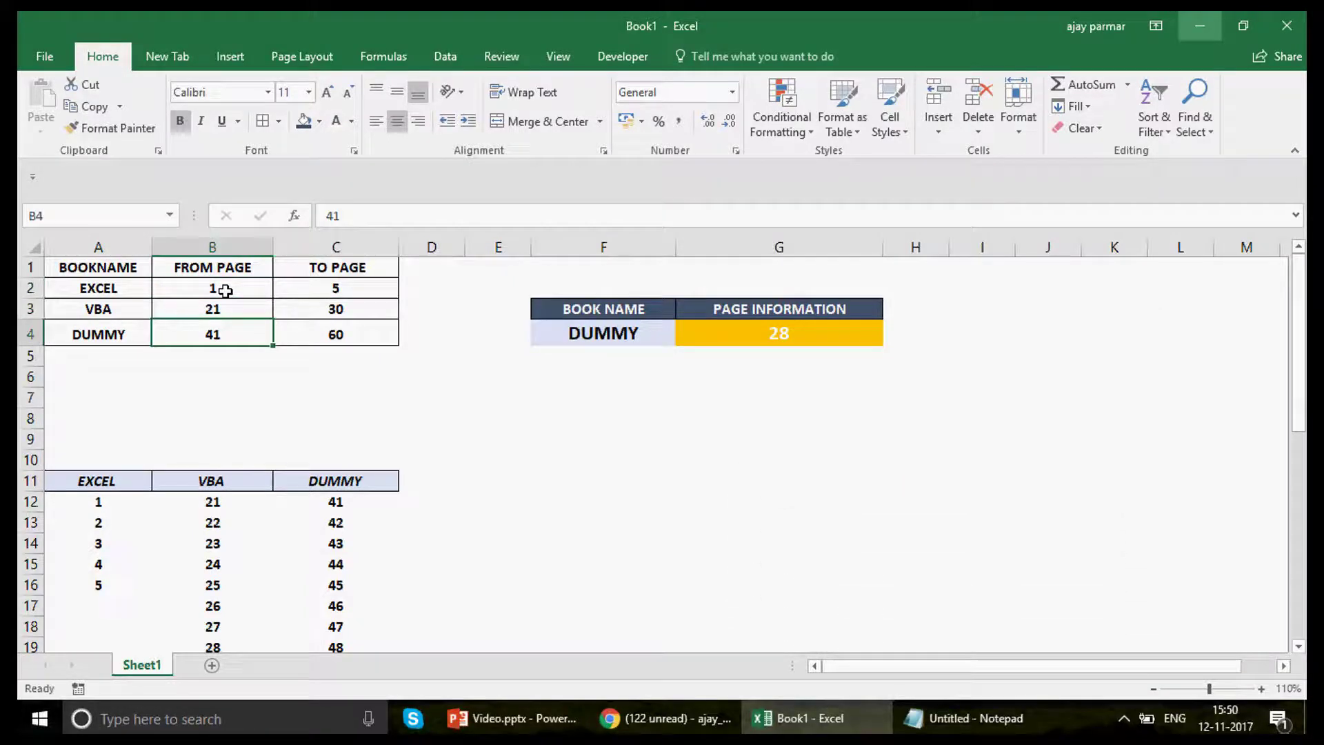
{"action": "key", "text": "Right"}
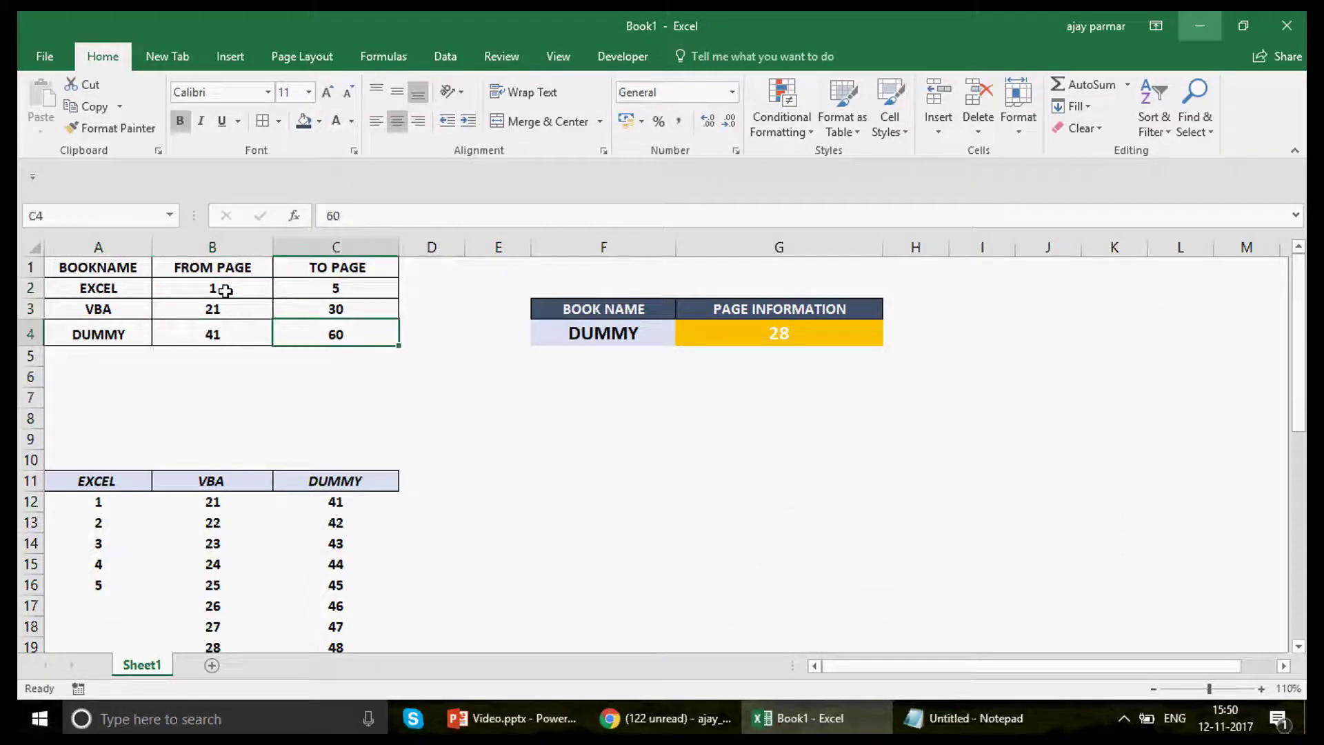
Choose EXCEL as the book name in F4 and page 3 from the dependent dropdown in G4
{"action": "left_click", "coordinate": [542, 330]}
{"action": "left_click", "coordinate": [684, 336]}
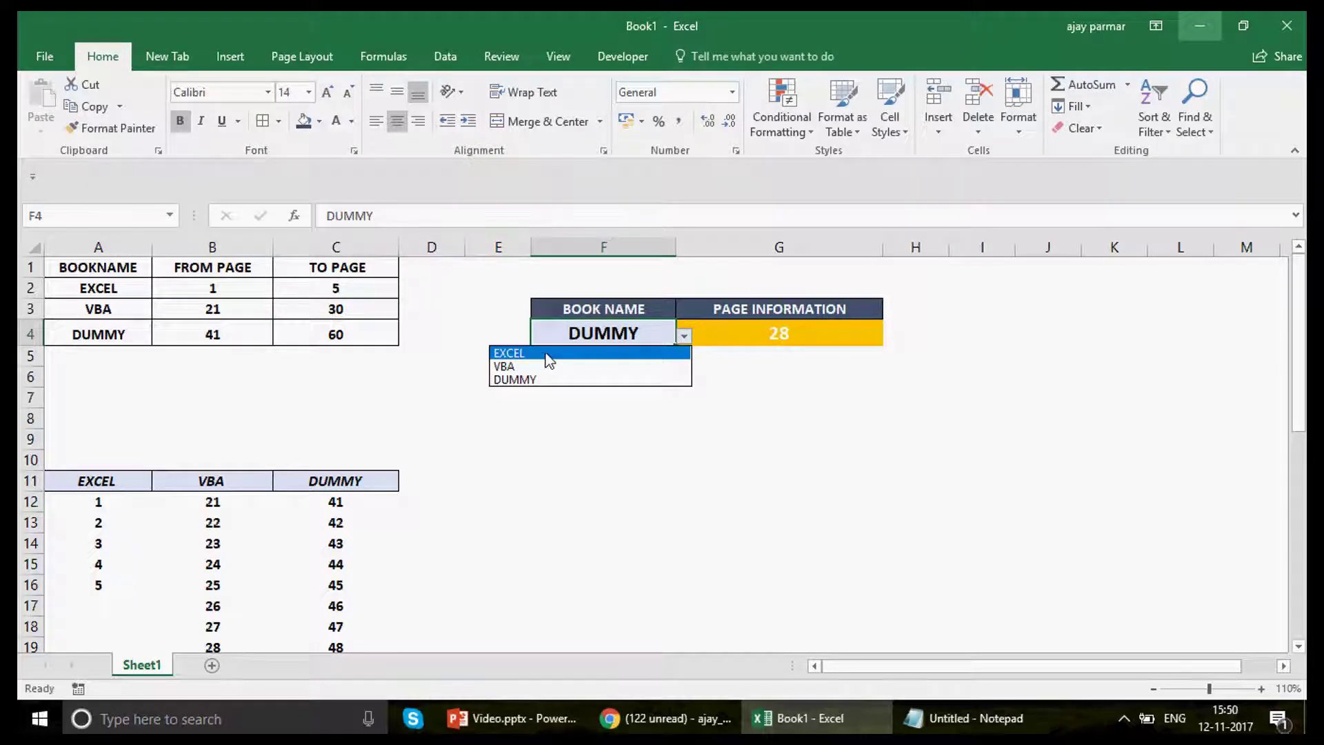
{"action": "left_click", "coordinate": [546, 354]}
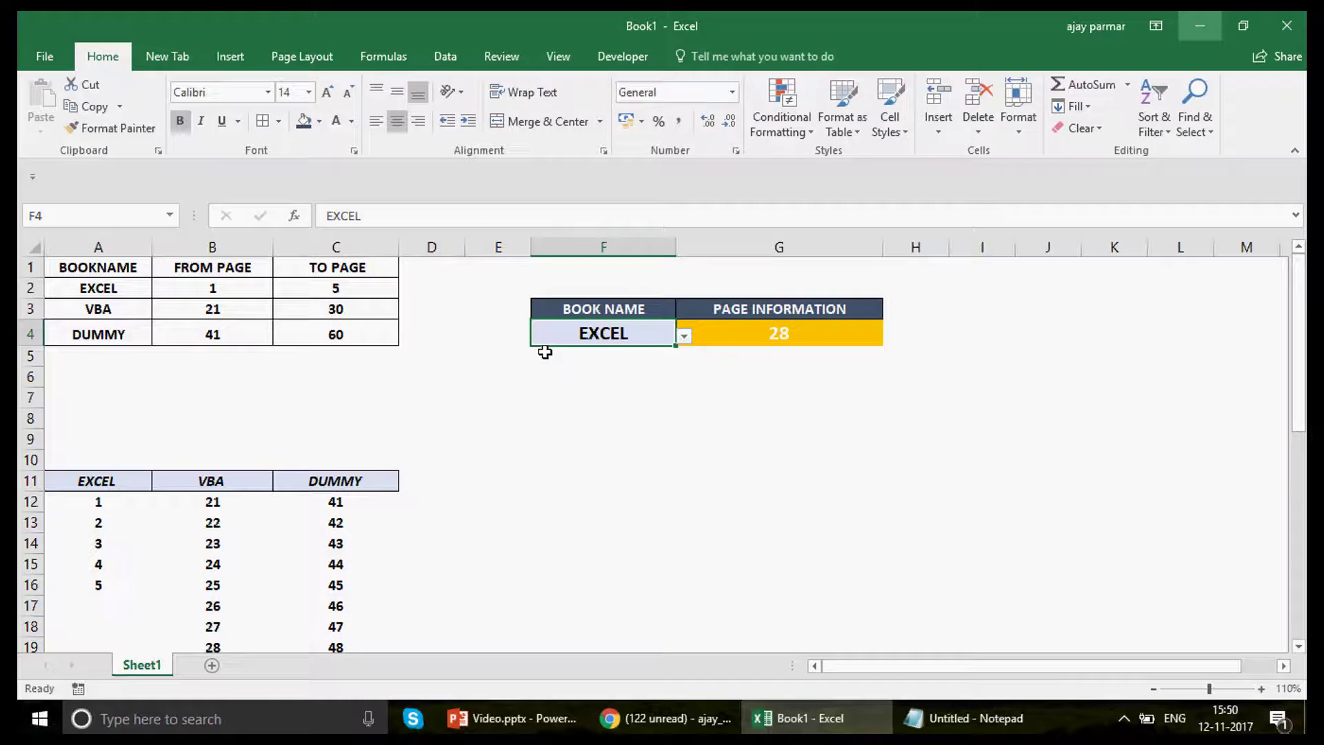
{"action": "left_click", "coordinate": [771, 338]}
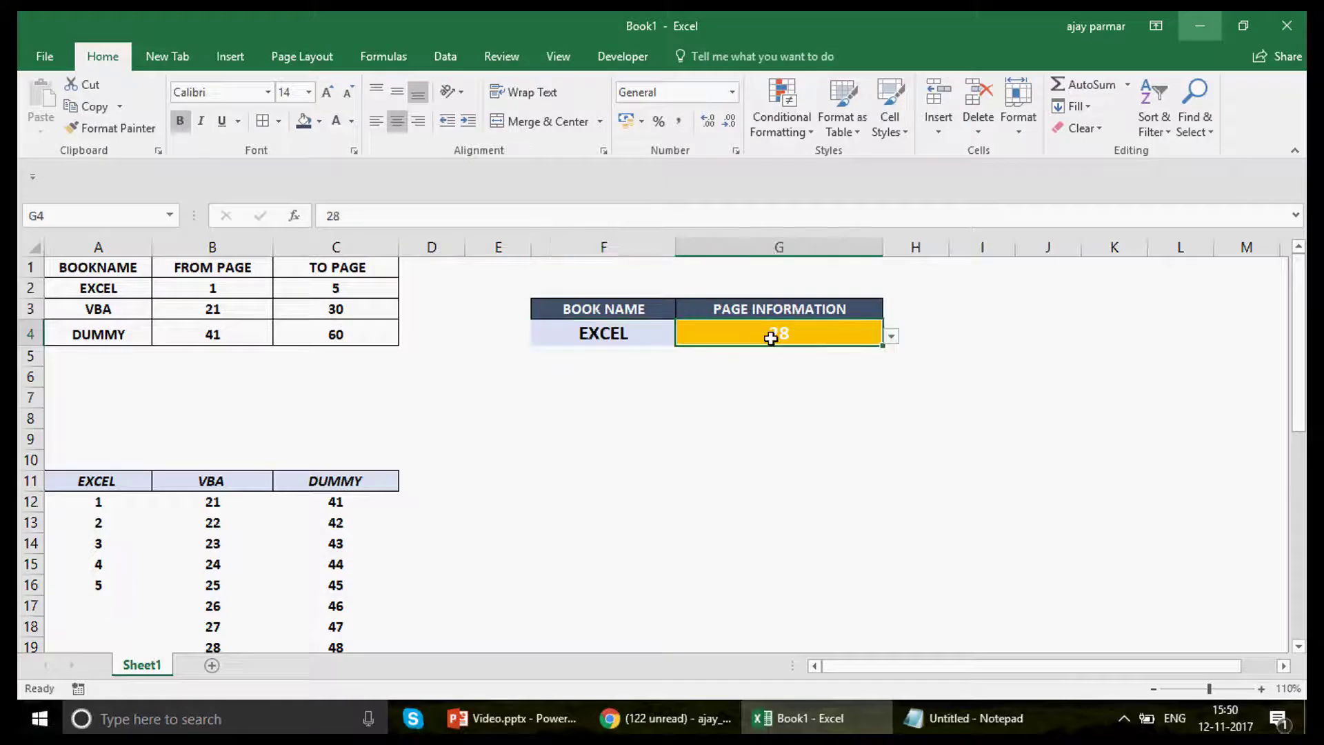
{"action": "left_click", "coordinate": [891, 337]}
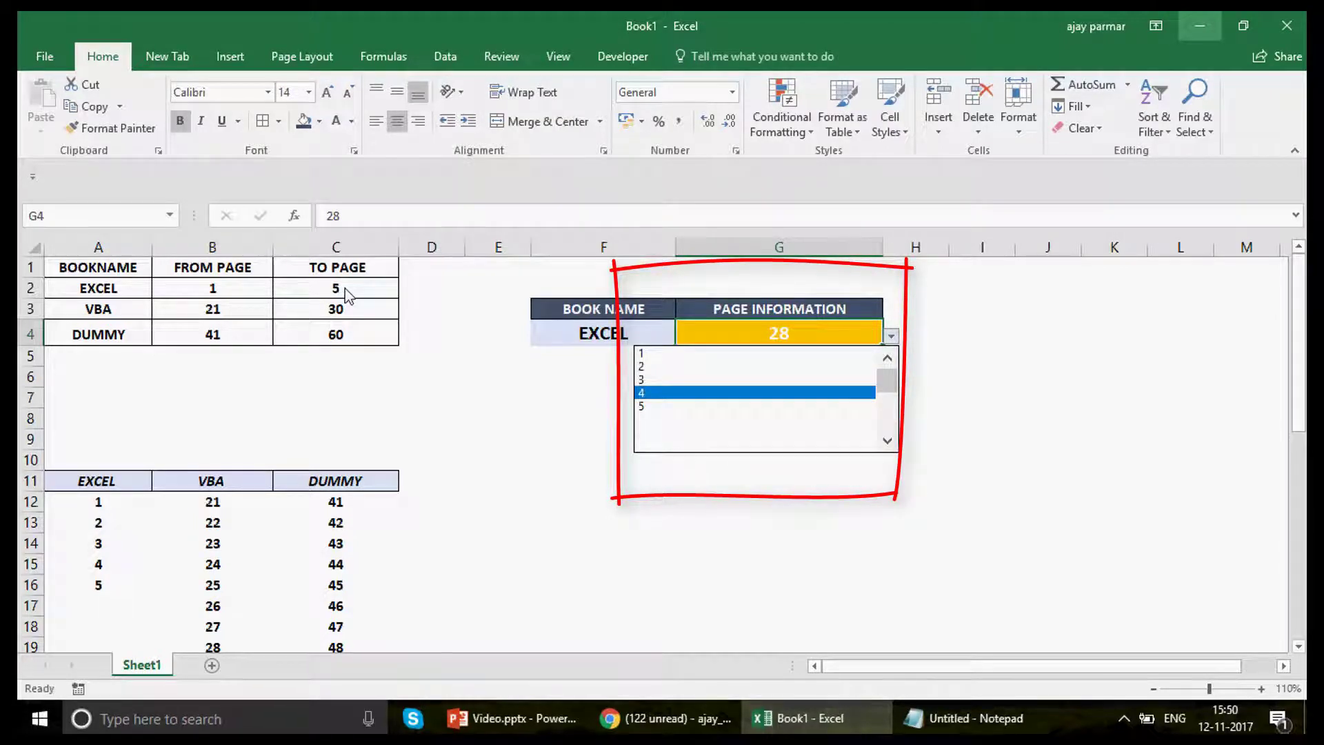
{"action": "left_click", "coordinate": [669, 380]}
Choose VBA as the book name in F4 and look through the page list offered in G4
{"action": "left_click", "coordinate": [668, 337]}
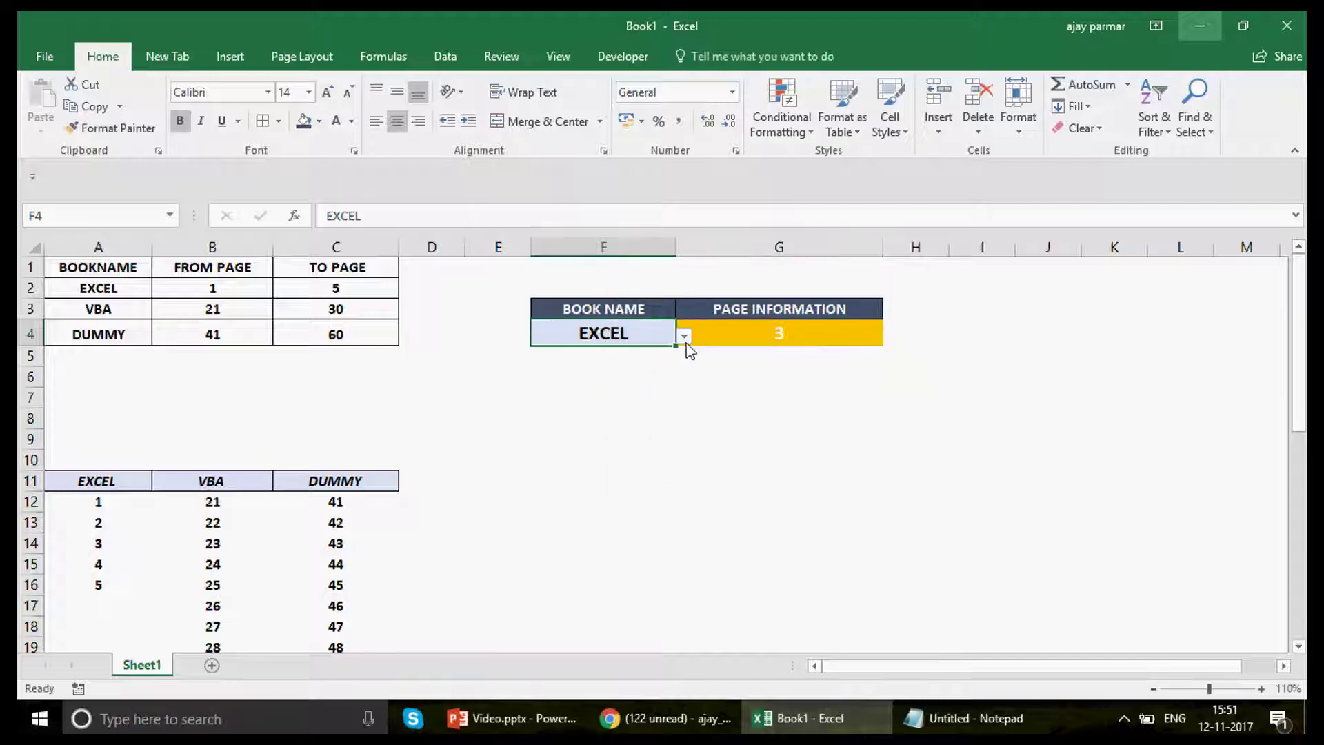
{"action": "left_click", "coordinate": [684, 337]}
{"action": "left_click", "coordinate": [587, 368]}
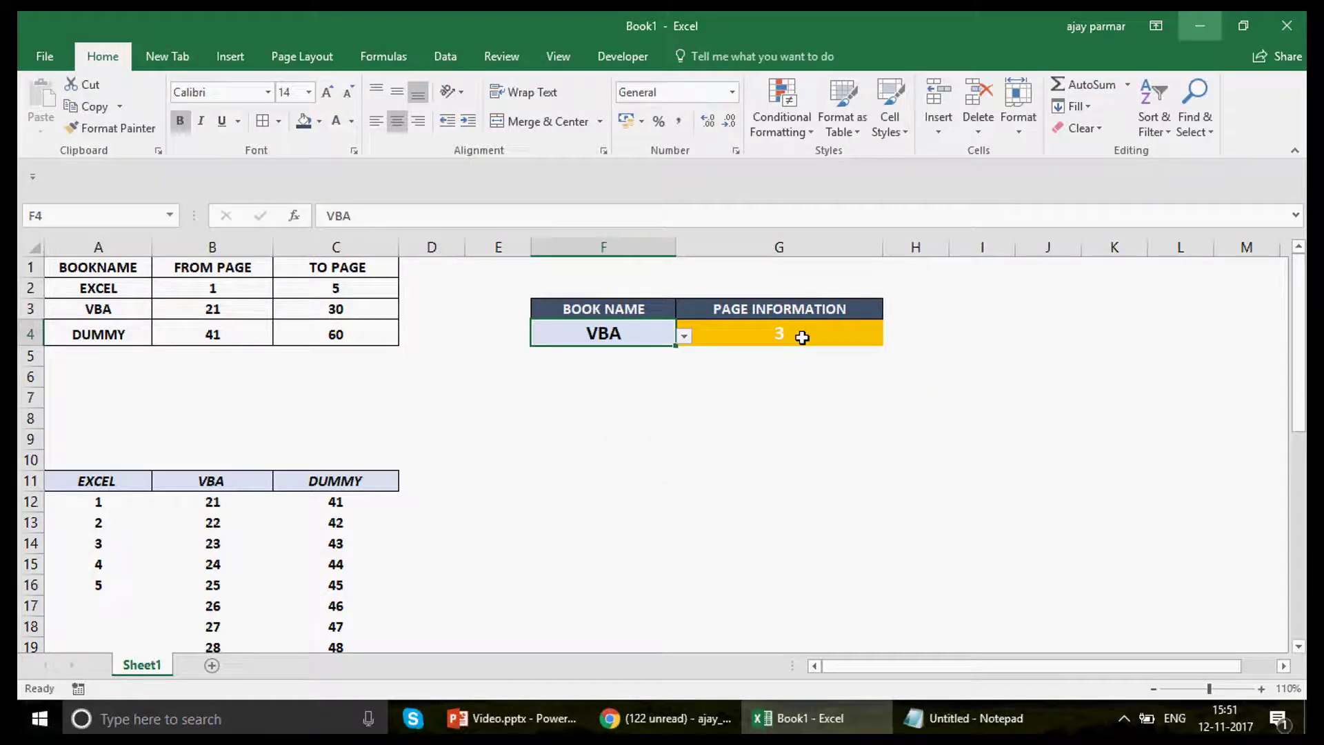
{"action": "left_click", "coordinate": [803, 336]}
{"action": "left_click", "coordinate": [892, 336]}
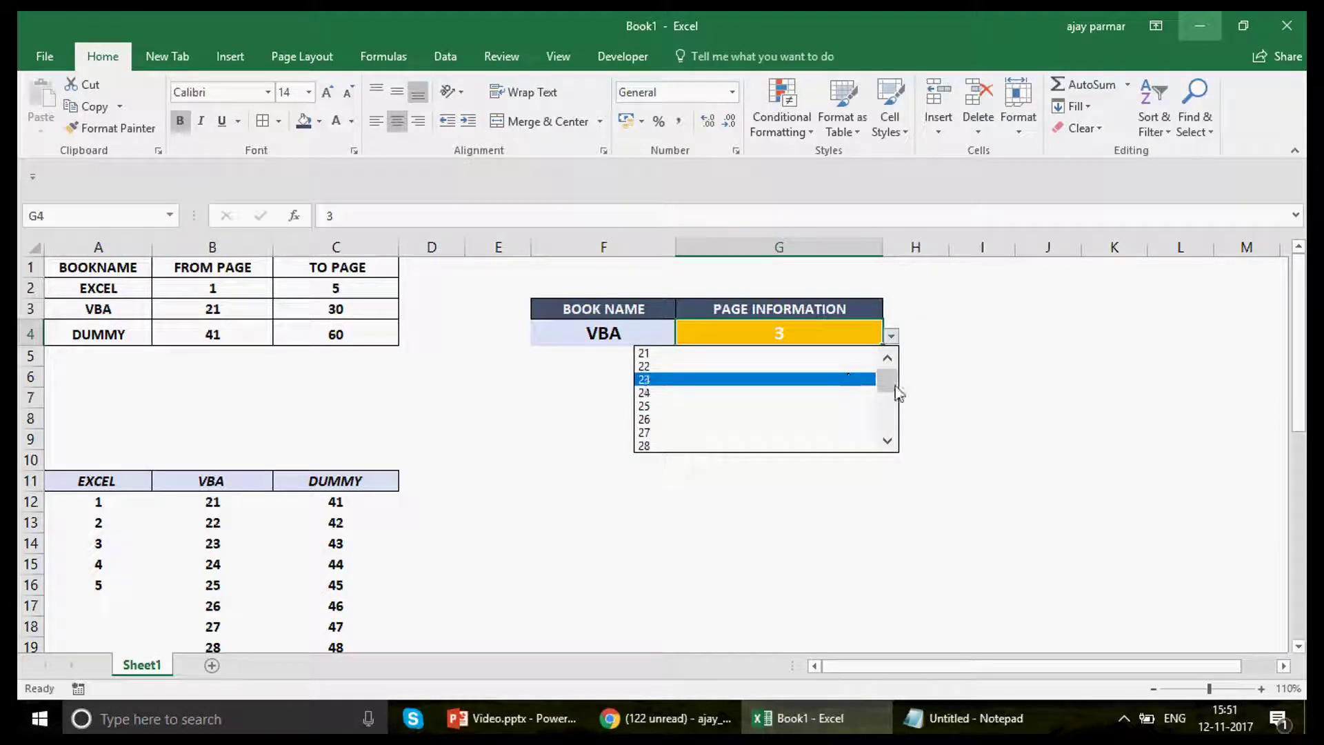
{"action": "mouse_move", "coordinate": [896, 387]}
{"action": "left_mouse_down"}
{"action": "mouse_move", "coordinate": [887, 417]}
{"action": "mouse_move", "coordinate": [888, 384]}
{"action": "left_mouse_up"}
Choose DUMMY as the book name in F4 and look through the page list offered in G4 without picking a page
{"action": "left_click", "coordinate": [582, 328]}
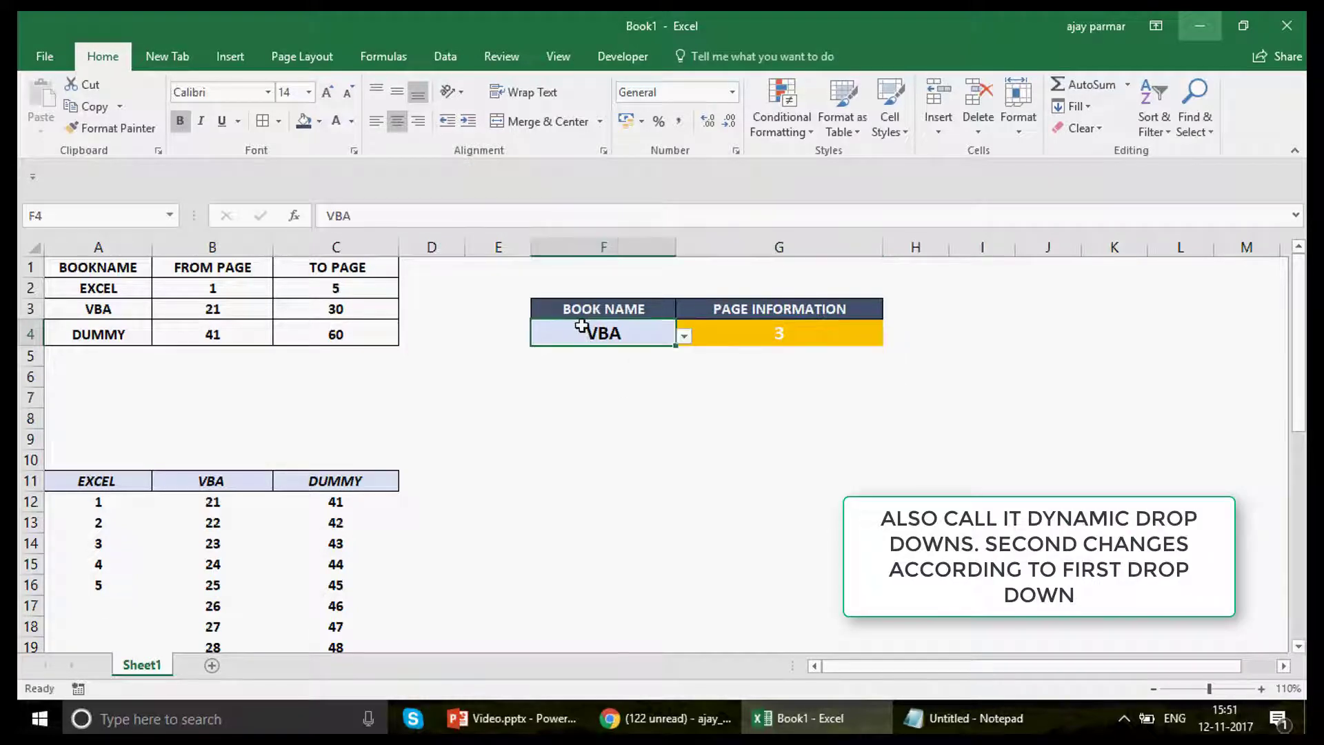
{"action": "left_click", "coordinate": [684, 336]}
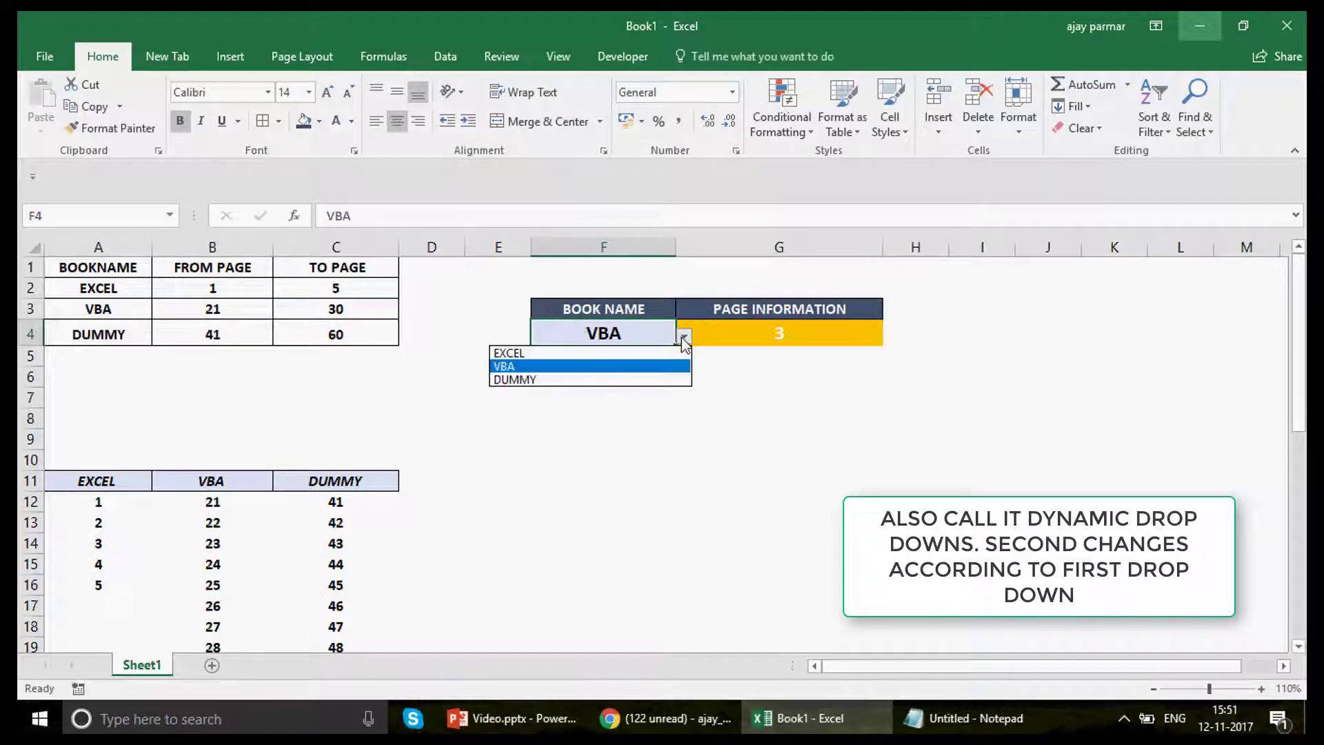
{"action": "left_click", "coordinate": [536, 380]}
{"action": "left_click", "coordinate": [813, 335]}
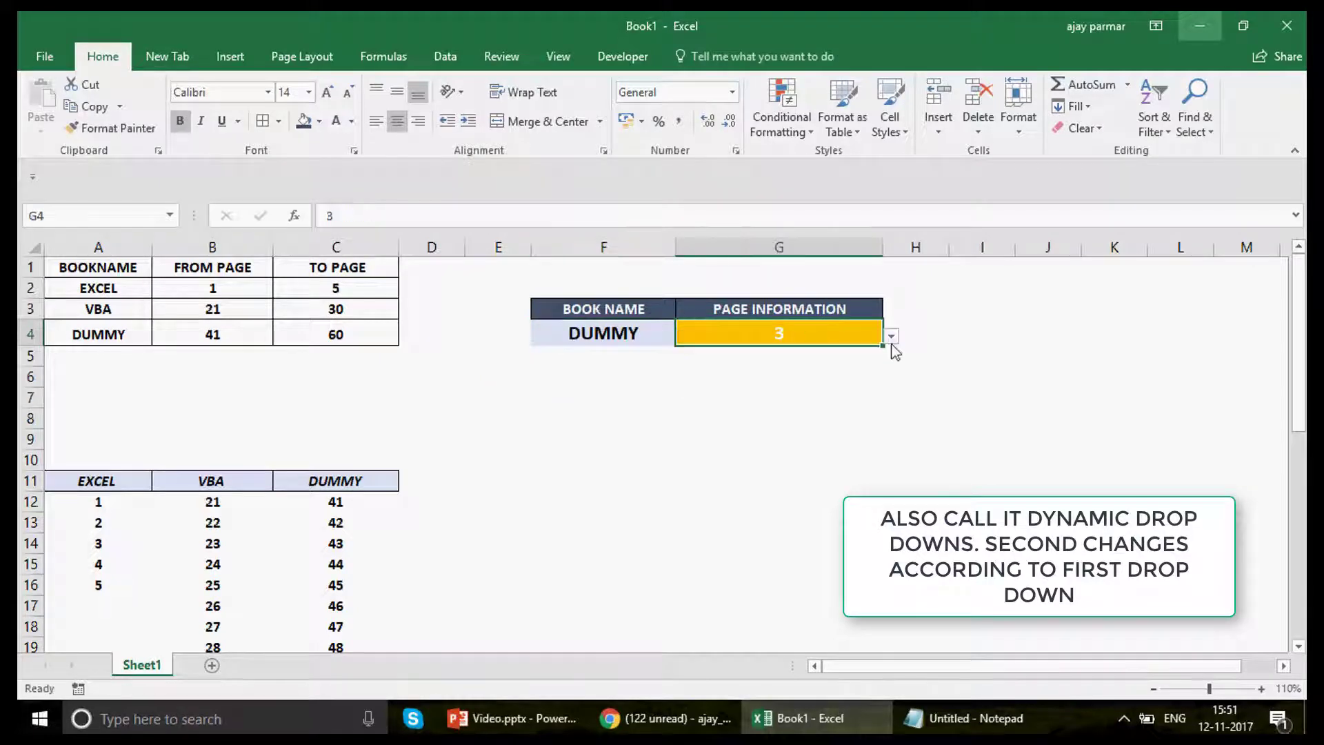
{"action": "left_click", "coordinate": [892, 337]}
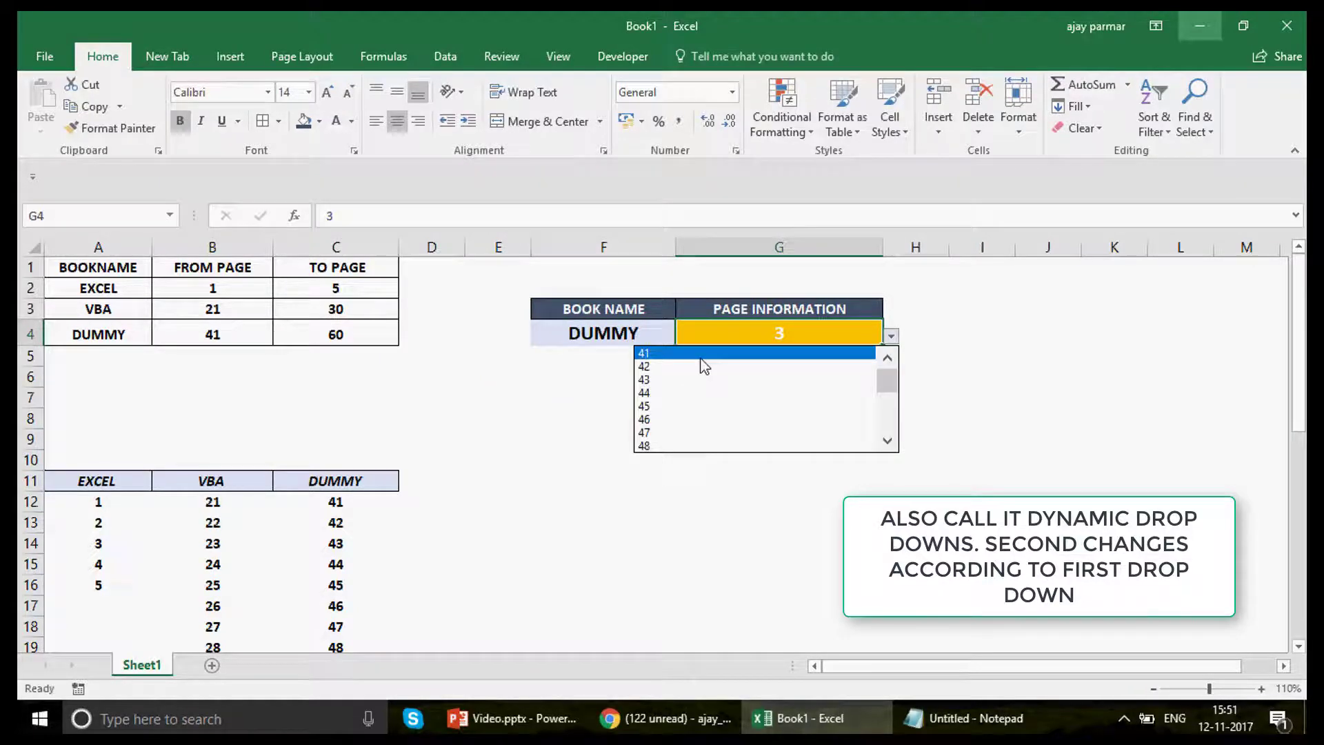
{"action": "left_click", "coordinate": [887, 429]}
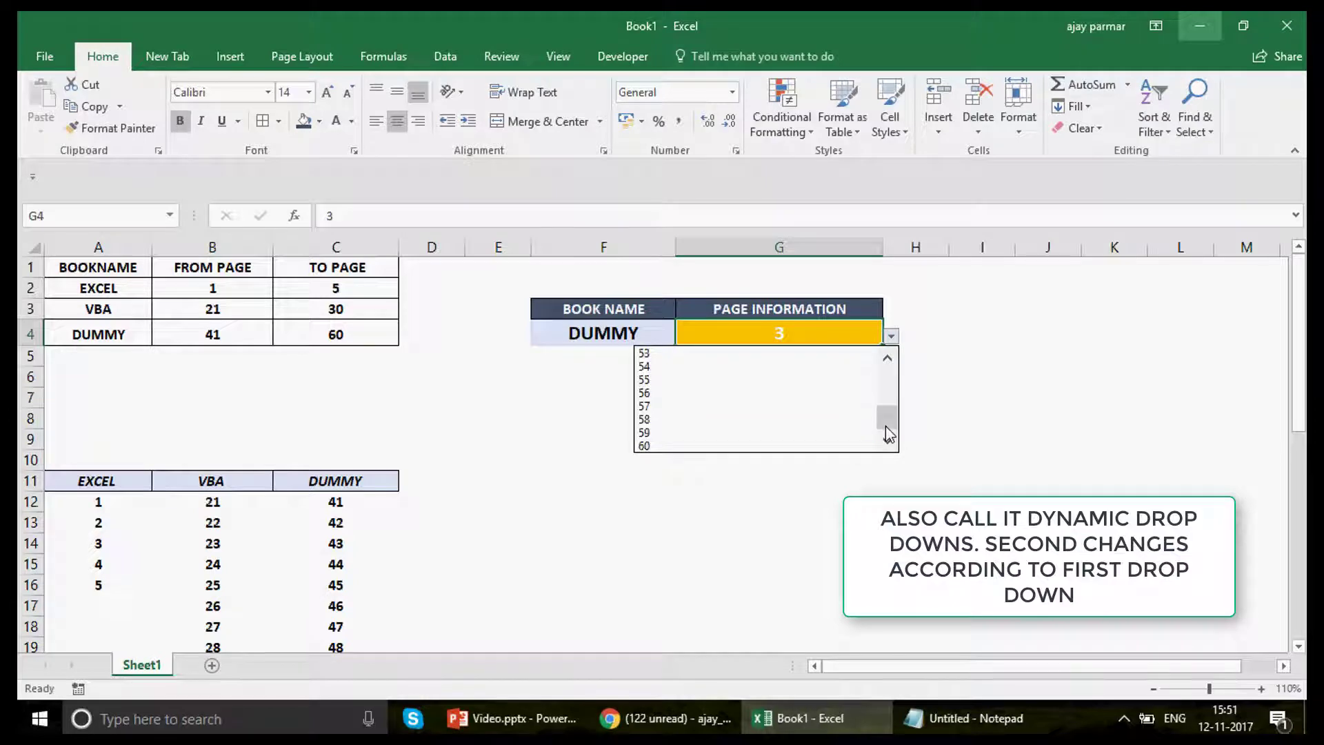
{"action": "left_click", "coordinate": [220, 338]}
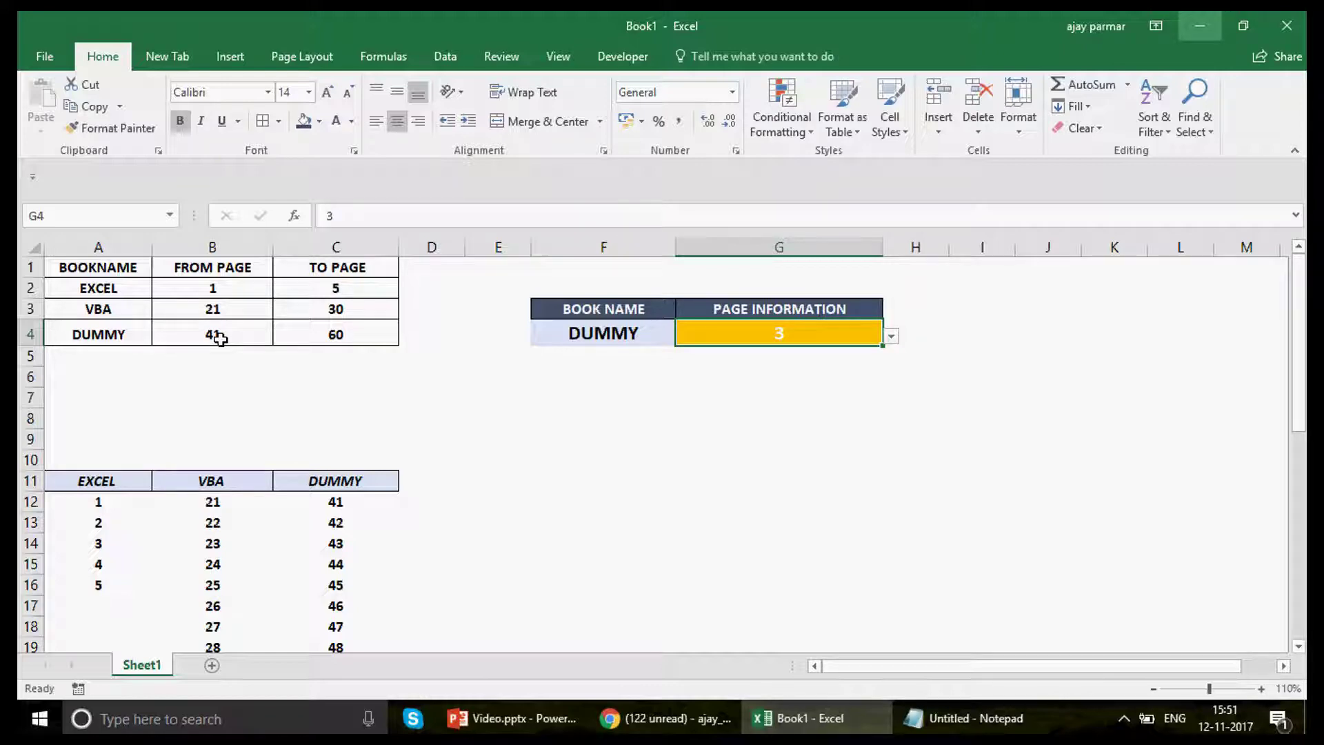
{"action": "left_click", "coordinate": [536, 412]}
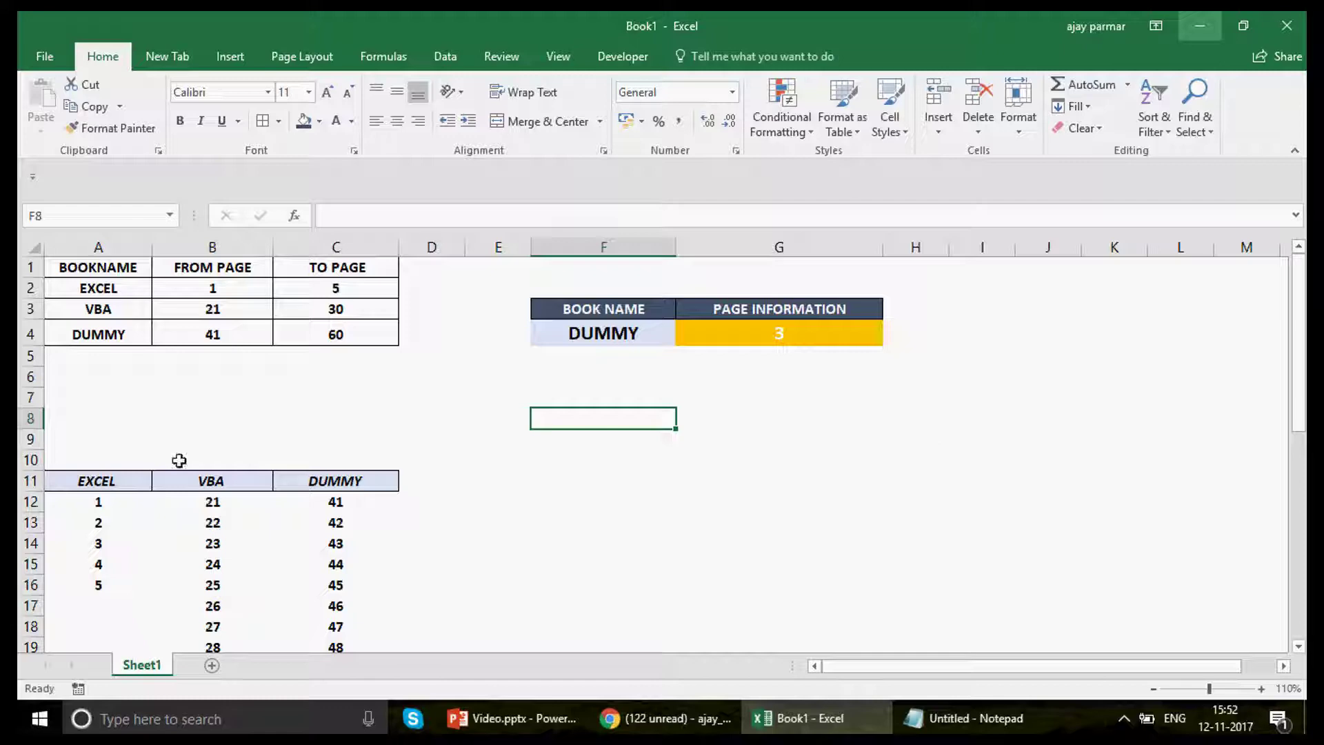
Copy the book table A1:C4 from Sheet1 into cell A1 of a new worksheet
{"action": "left_click", "coordinate": [105, 271]}
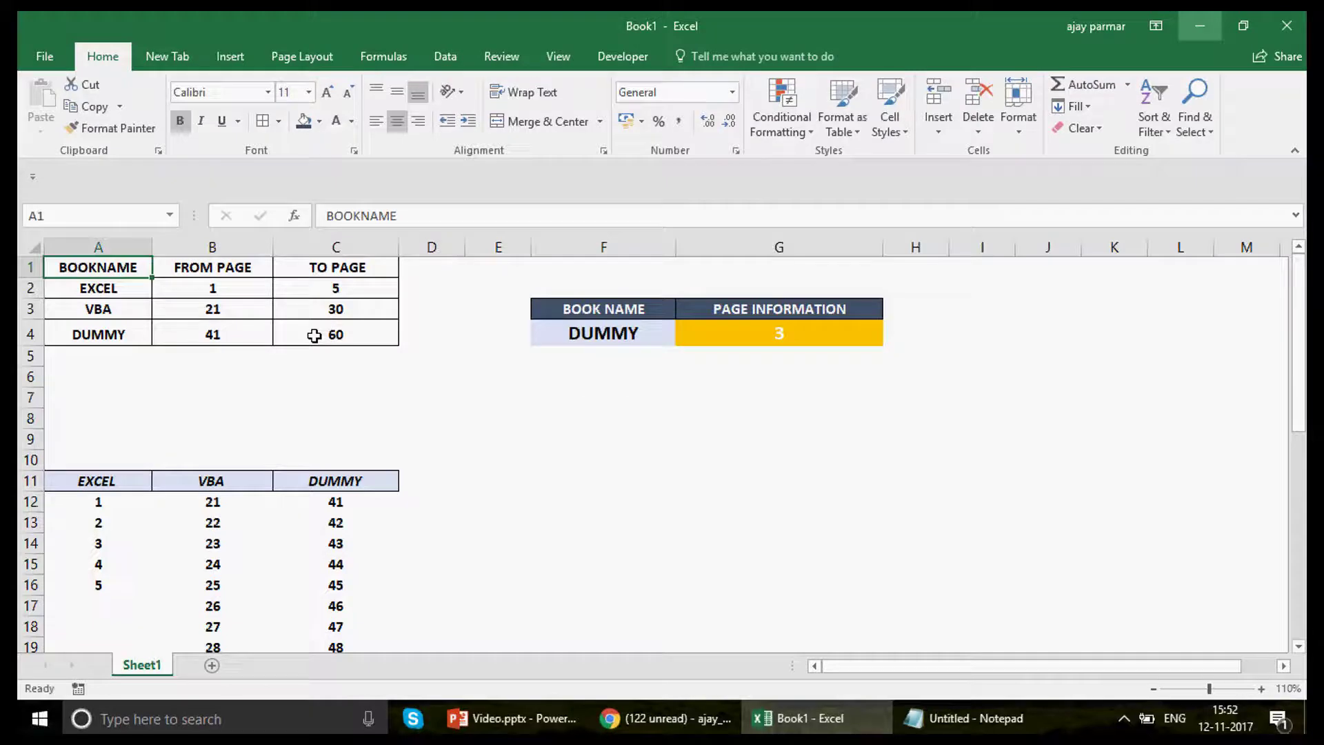
{"action": "left_click", "coordinate": [314, 336], "text": "shift"}
{"action": "key", "text": "ctrl+c"}
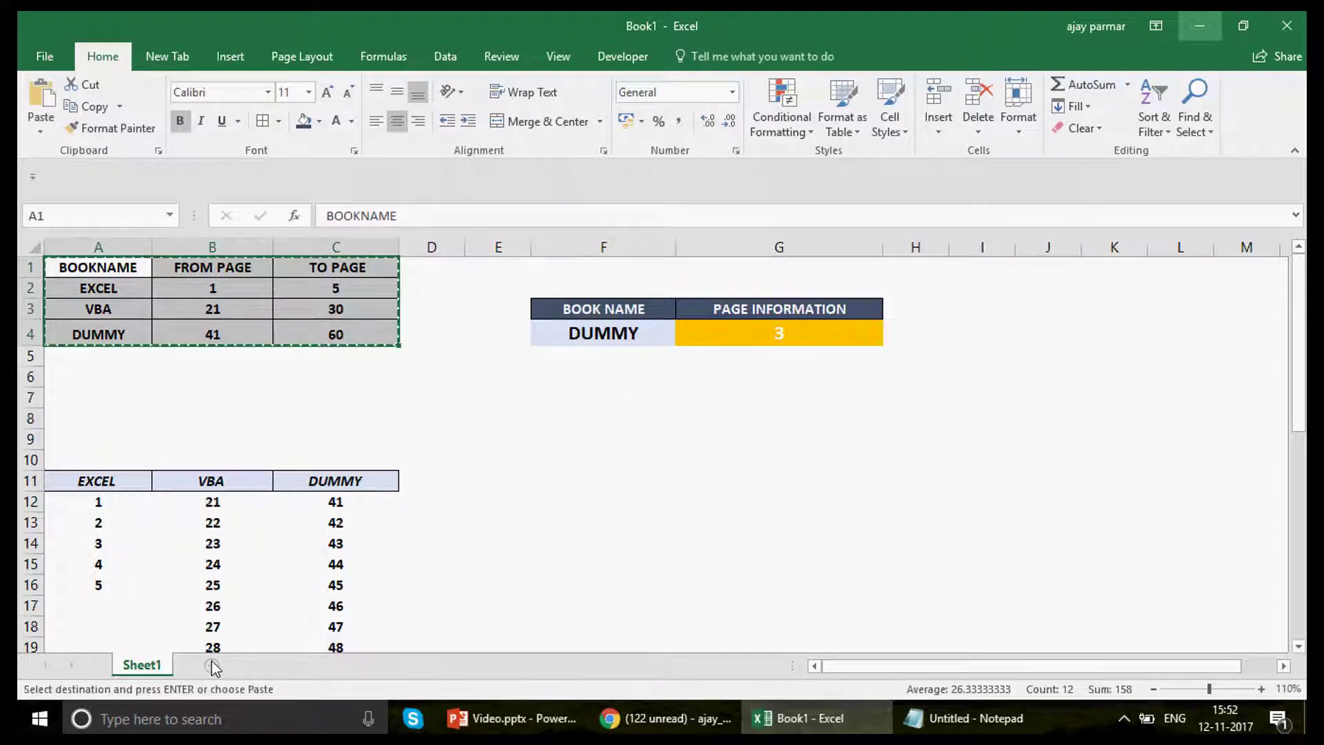
{"action": "left_click", "coordinate": [212, 665]}
{"action": "key", "text": "ctrl+v"}
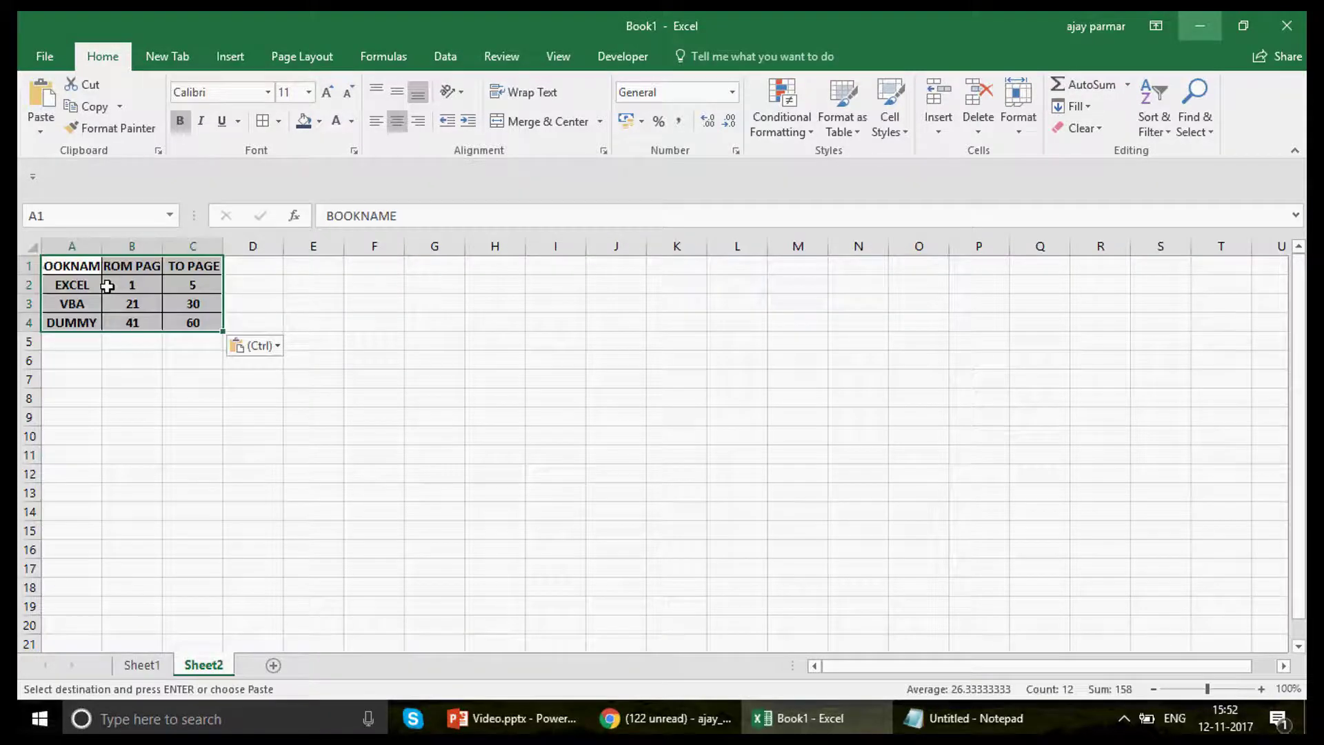
Widen columns A, B and C of the pasted table so the headings fit fully
{"action": "key", "text": "ctrl"}
{"action": "key", "text": "w"}
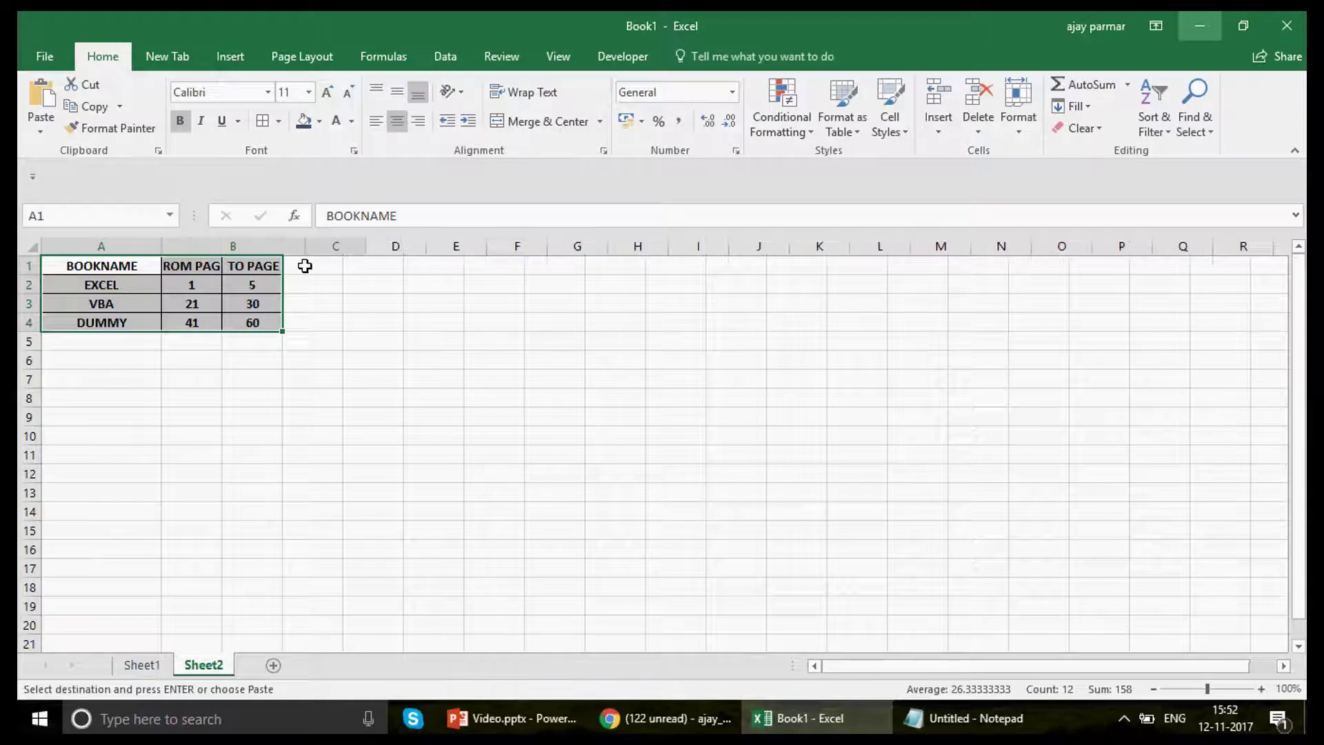
{"action": "left_click_drag", "start_coordinate": [365, 241], "coordinate": [514, 241]}
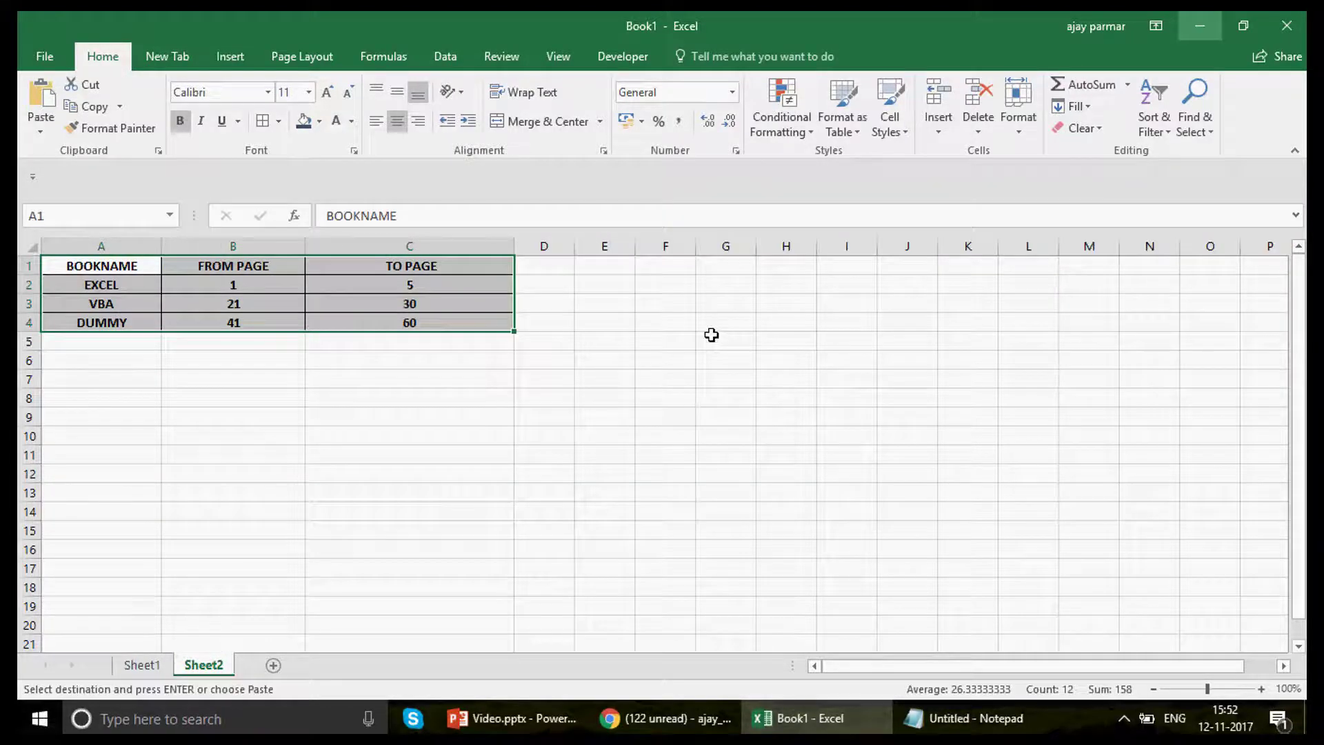
Enter the heading BOOK NAME in G5 and widen column G to fit it
{"action": "left_click", "coordinate": [712, 336]}
{"action": "type", "text": "boo"}
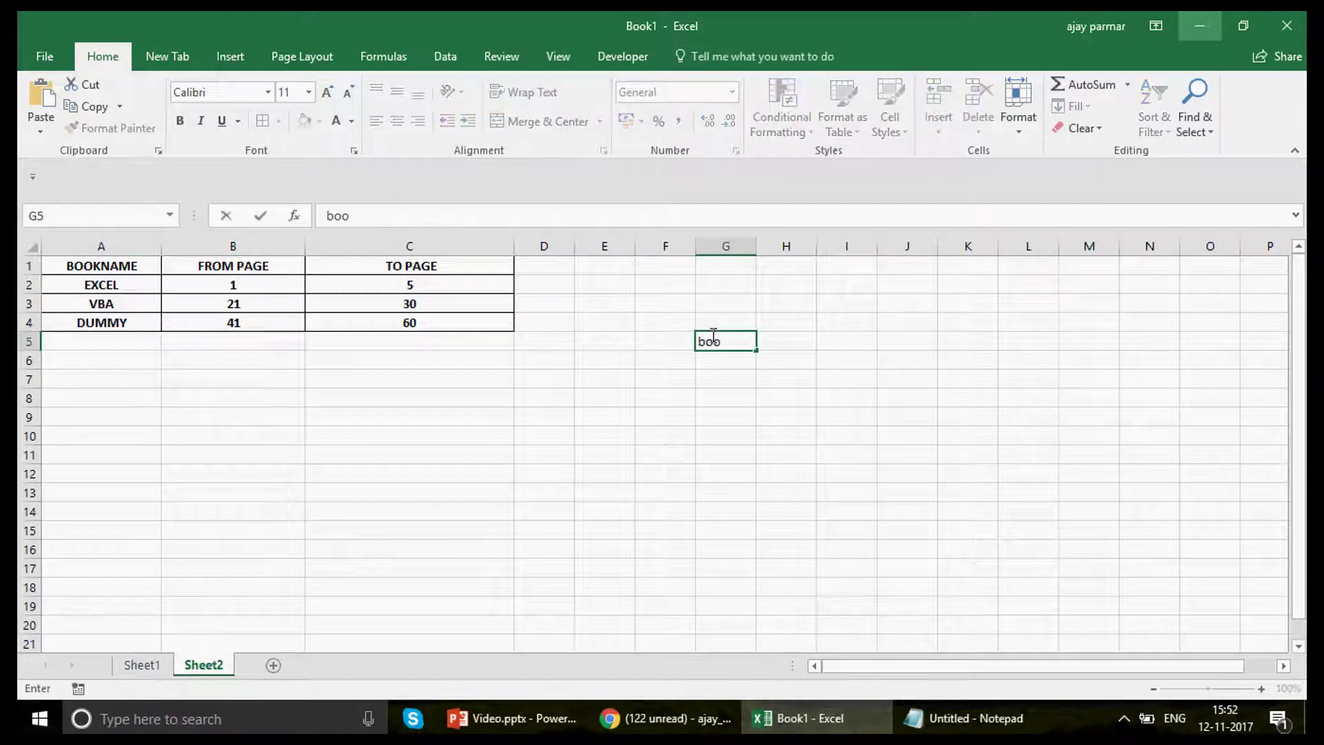
{"action": "key", "text": "BackSpace"}
{"action": "key", "text": "BackSpace"}
{"action": "key", "text": "BackSpace"}
{"action": "key", "text": "Caps_Lock"}
{"action": "type", "text": "BOOK NAME"}
{"action": "key", "text": "Return"}
{"action": "left_click_drag", "start_coordinate": [758, 249], "coordinate": [818, 249]}
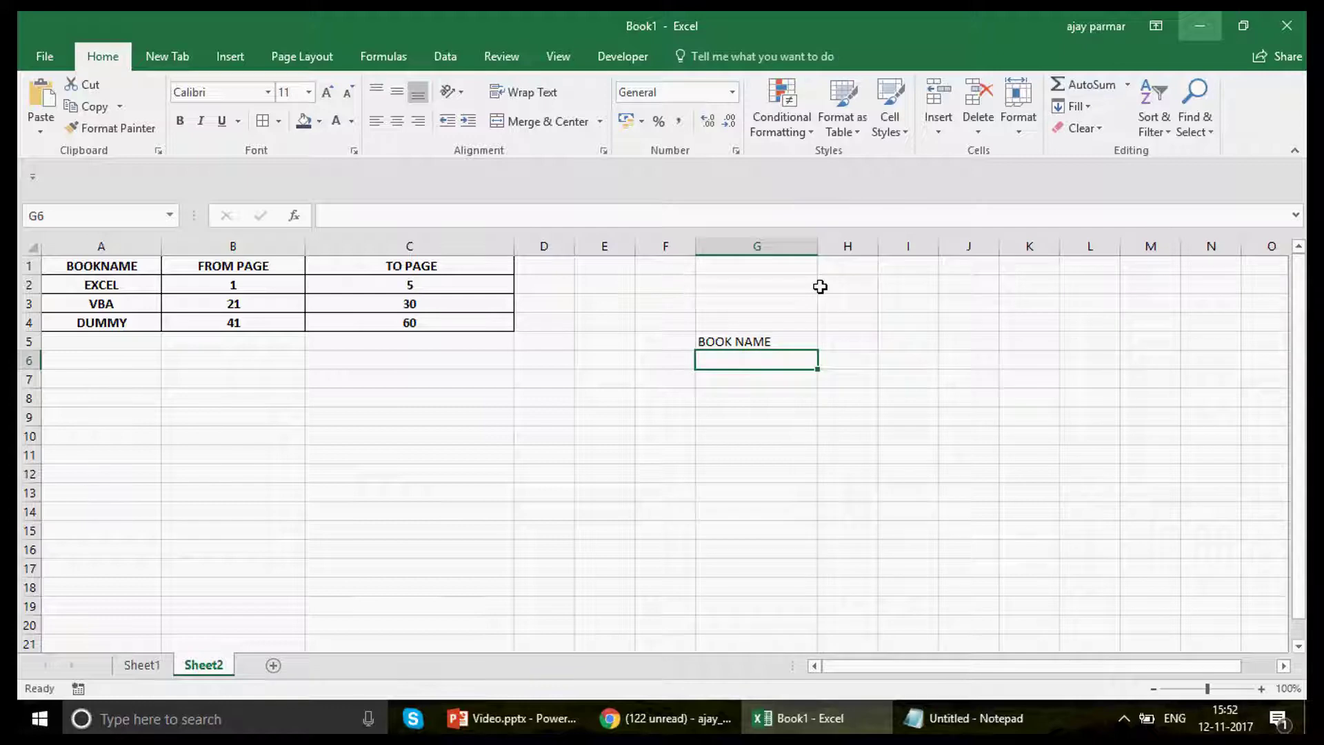
Add a list validation dropdown to G6 with source =$A$2:$A$4 and choose VBA from it
{"action": "left_click", "coordinate": [443, 58]}
{"action": "left_click", "coordinate": [759, 133]}
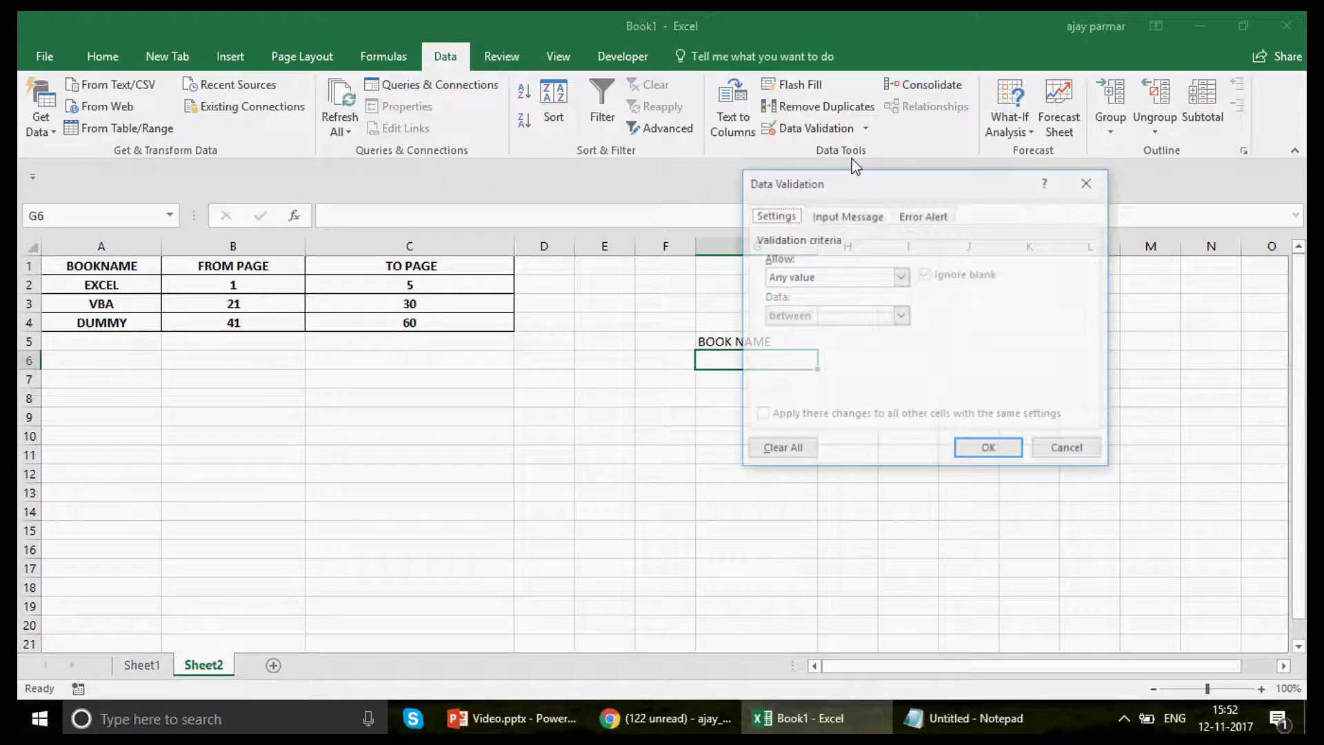
{"action": "left_click", "coordinate": [900, 276]}
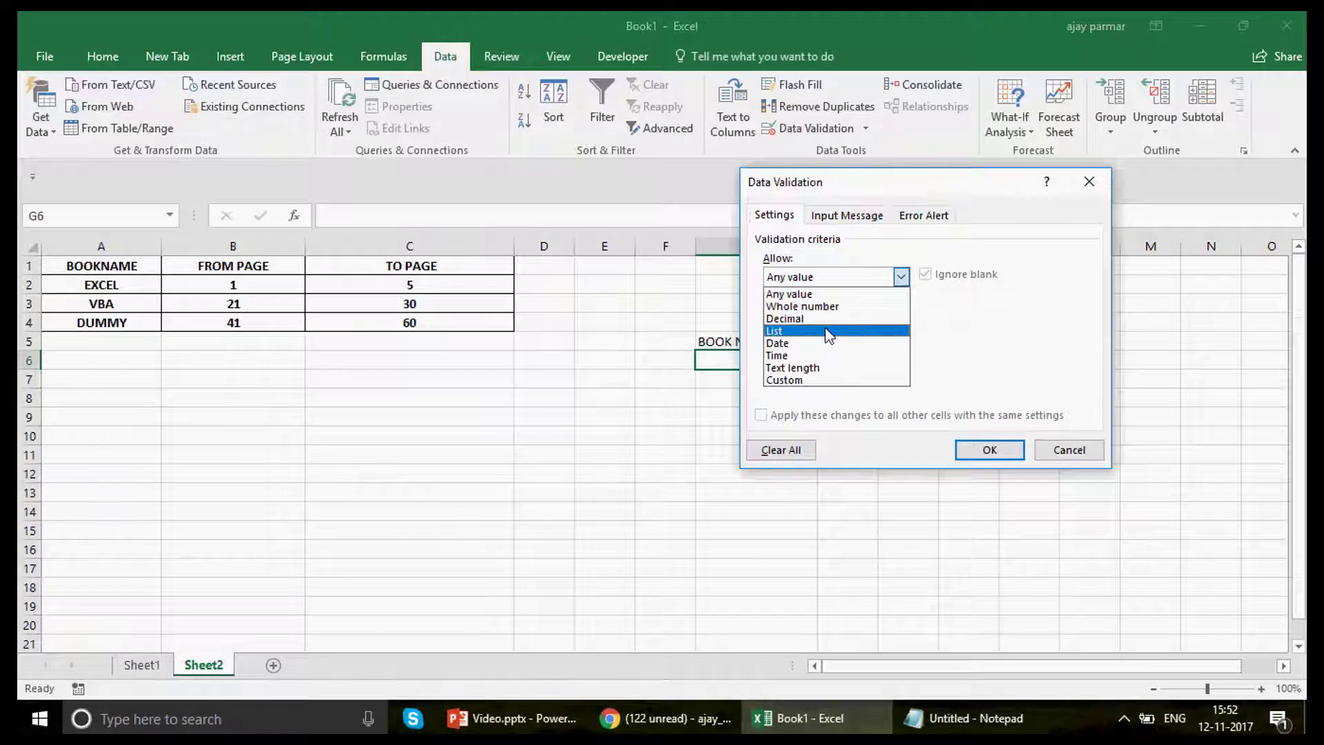
{"action": "left_click", "coordinate": [829, 334]}
{"action": "left_click", "coordinate": [827, 353]}
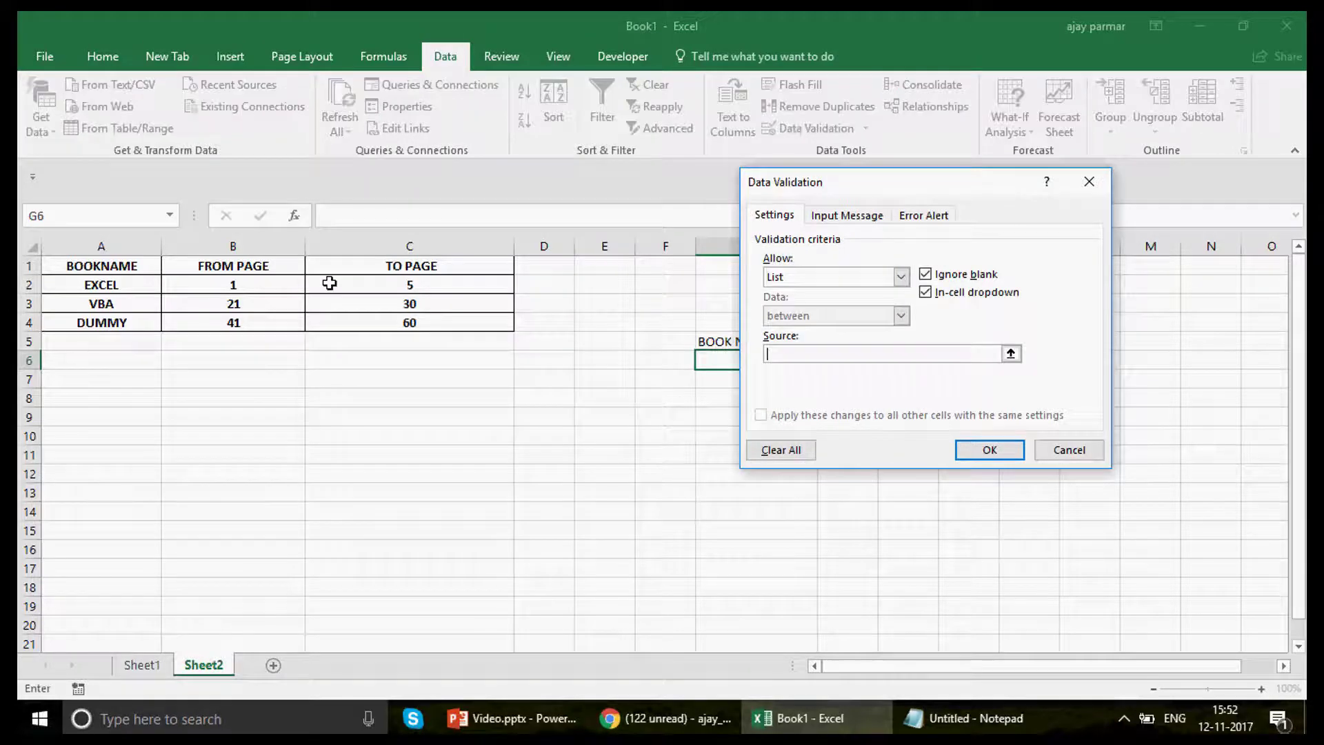
{"action": "left_click_drag", "start_coordinate": [101, 284], "coordinate": [102, 322]}
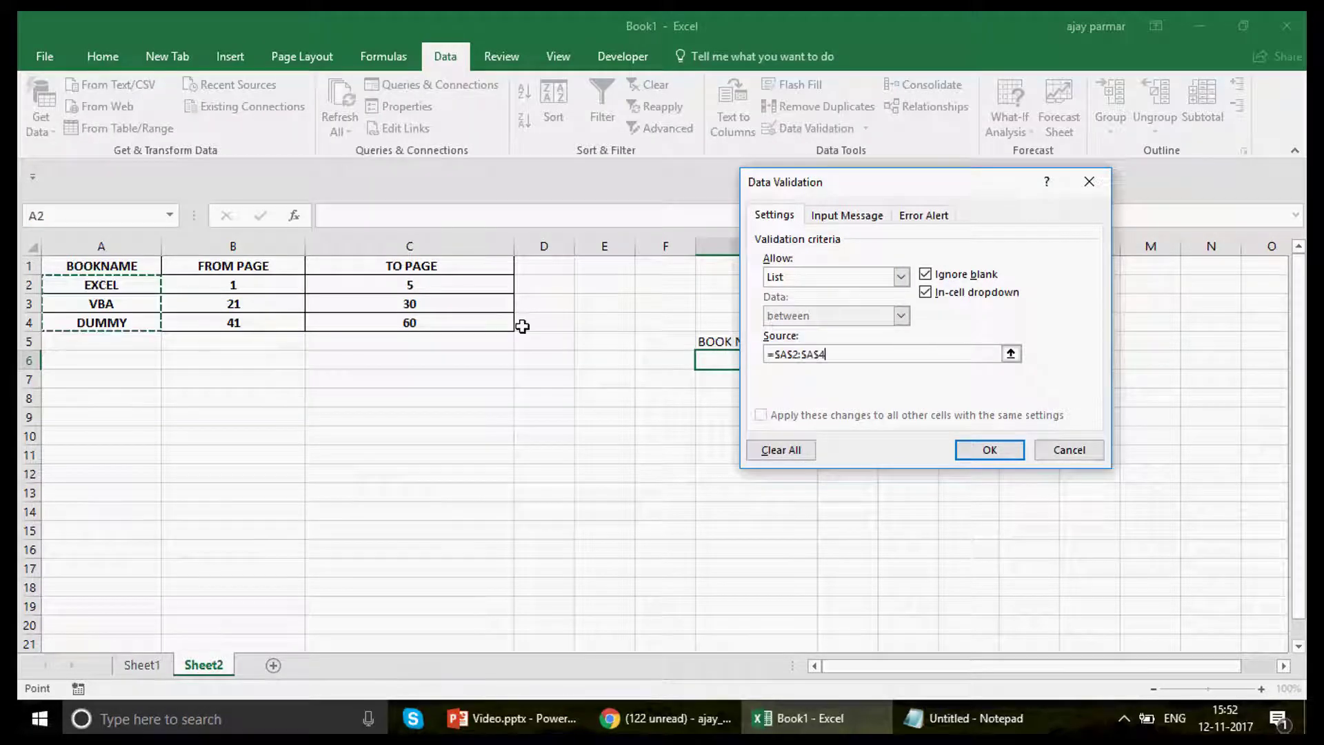
{"action": "left_click", "coordinate": [990, 454]}
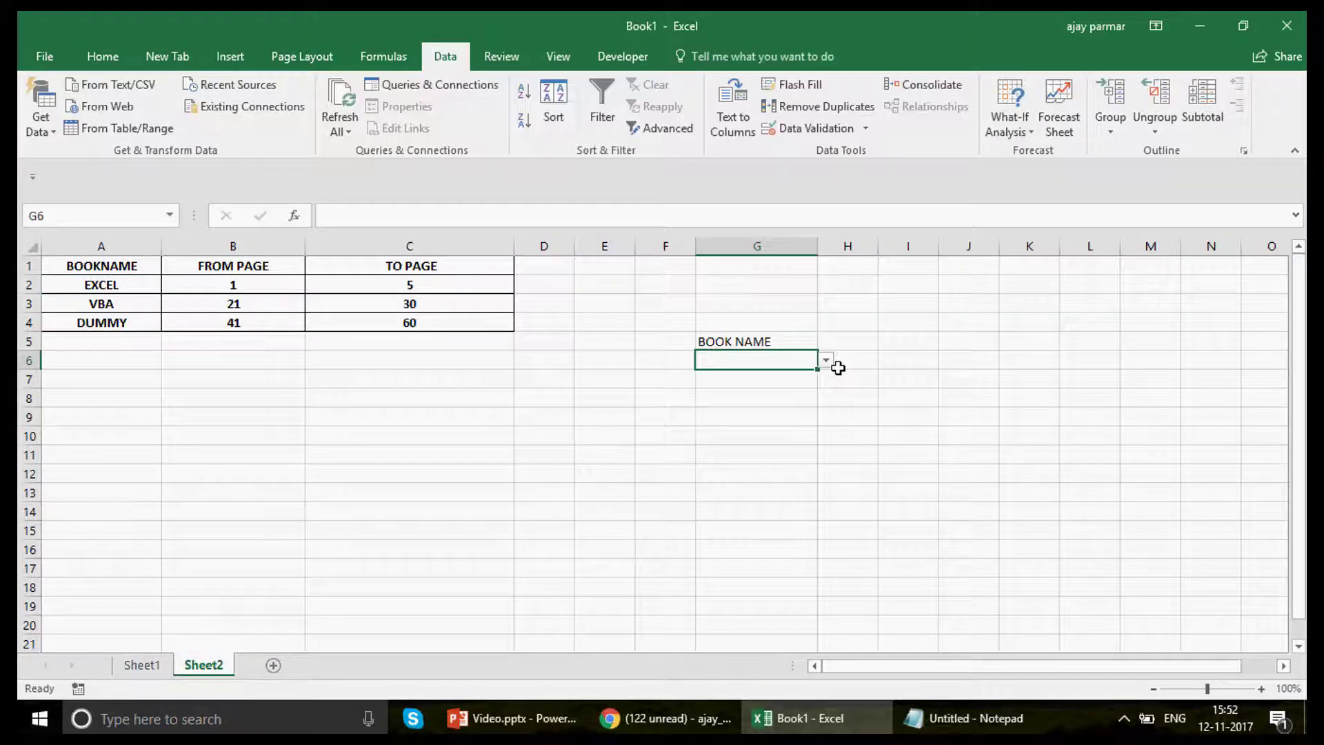
{"action": "left_click", "coordinate": [826, 360]}
{"action": "left_click", "coordinate": [759, 387]}
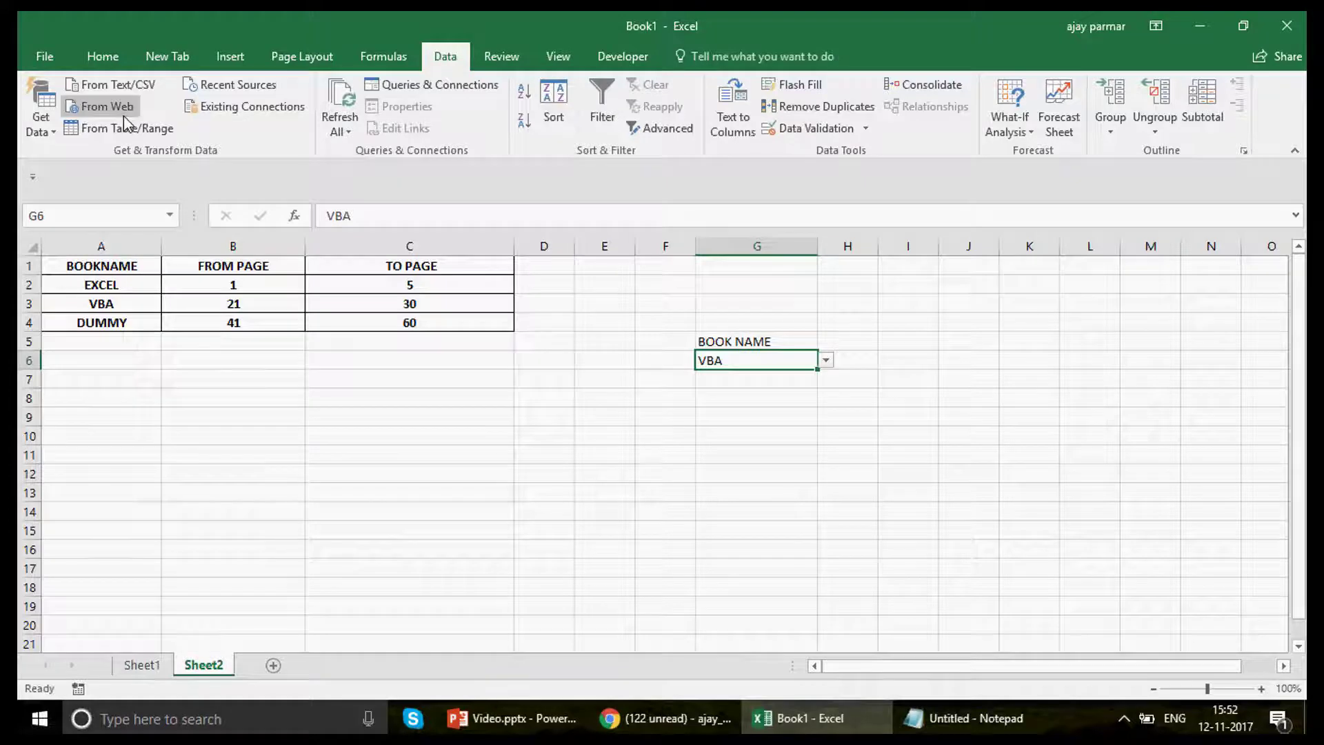
Widen column H to make room for a longer heading beside BOOK NAME
{"action": "left_click", "coordinate": [867, 340]}
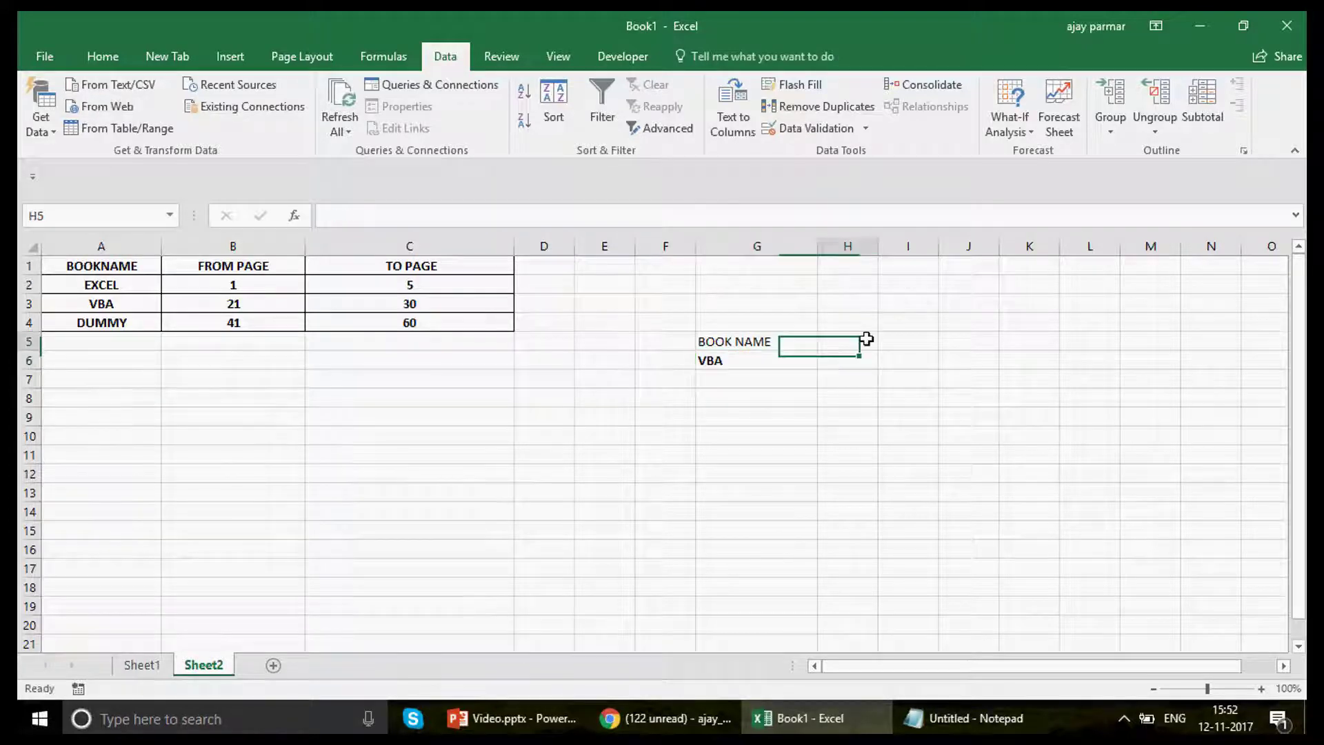
{"action": "left_click_drag", "start_coordinate": [880, 249], "coordinate": [967, 264]}
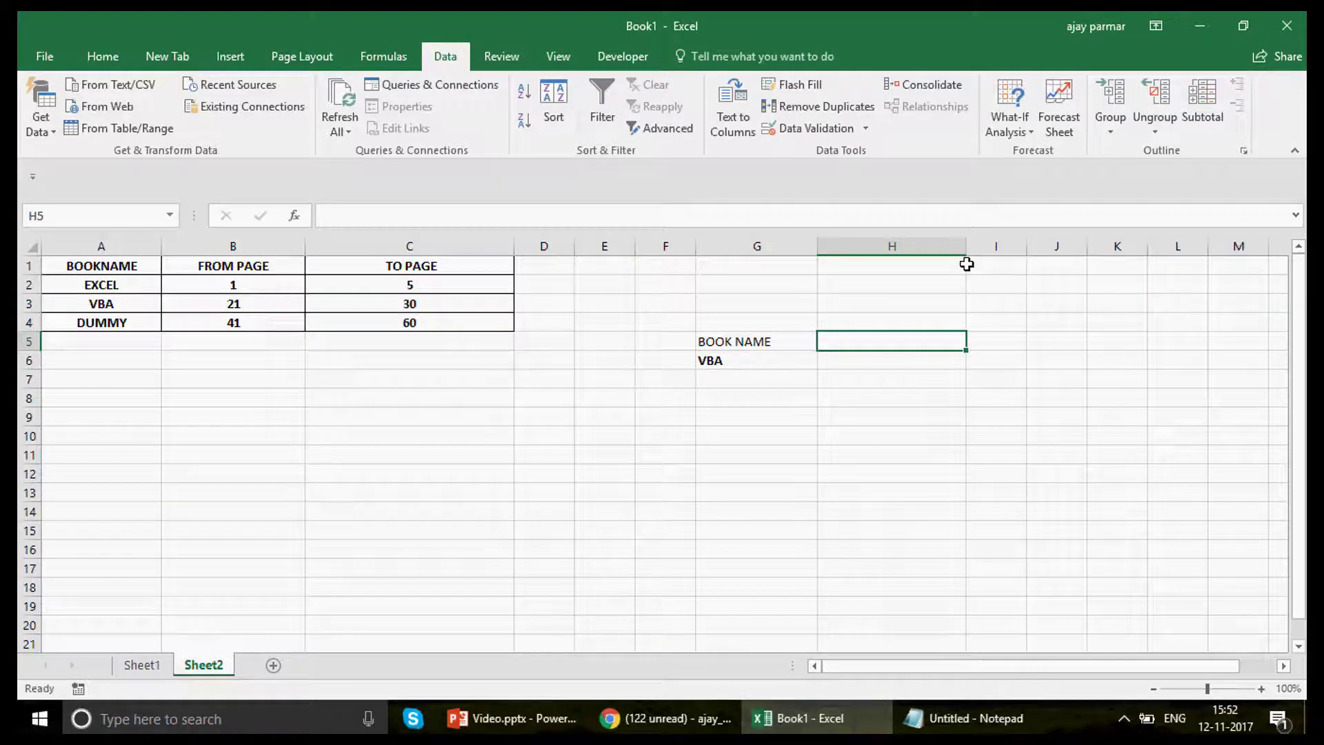
{"action": "left_click", "coordinate": [259, 286]}
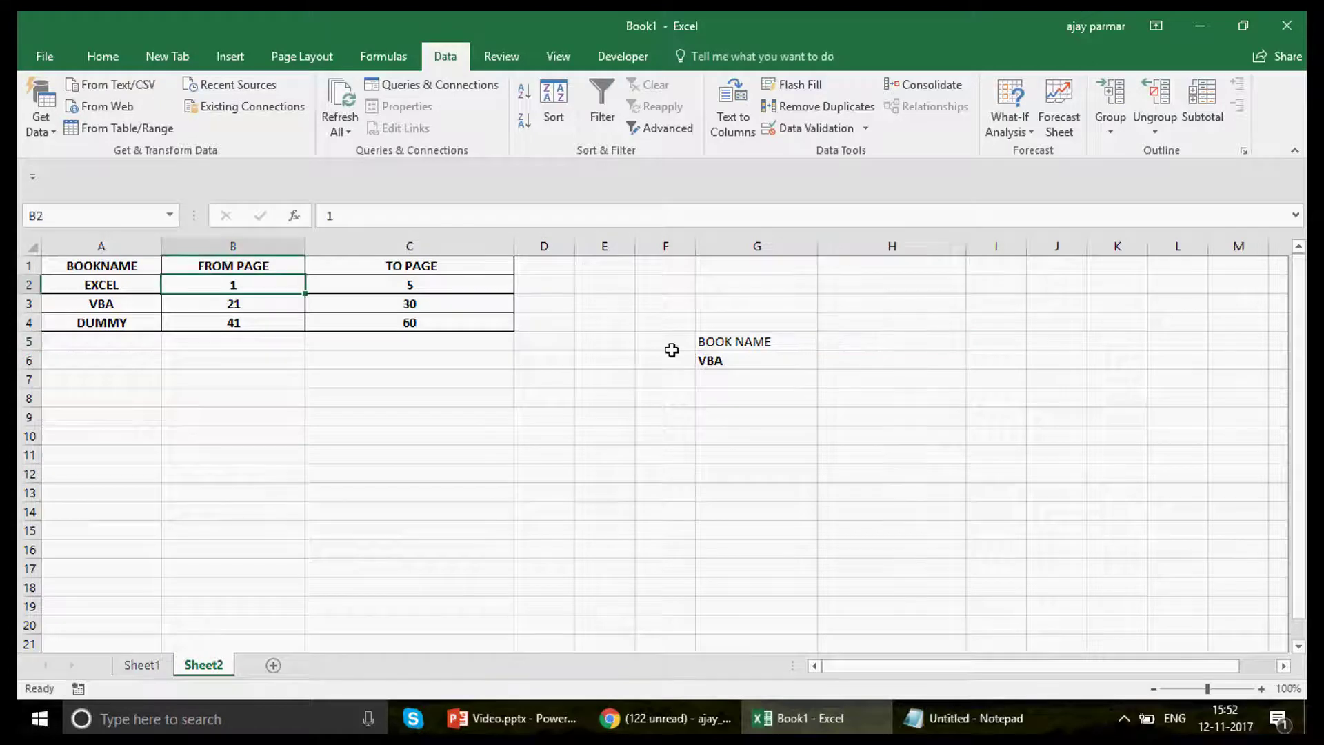
{"action": "left_click", "coordinate": [877, 360]}
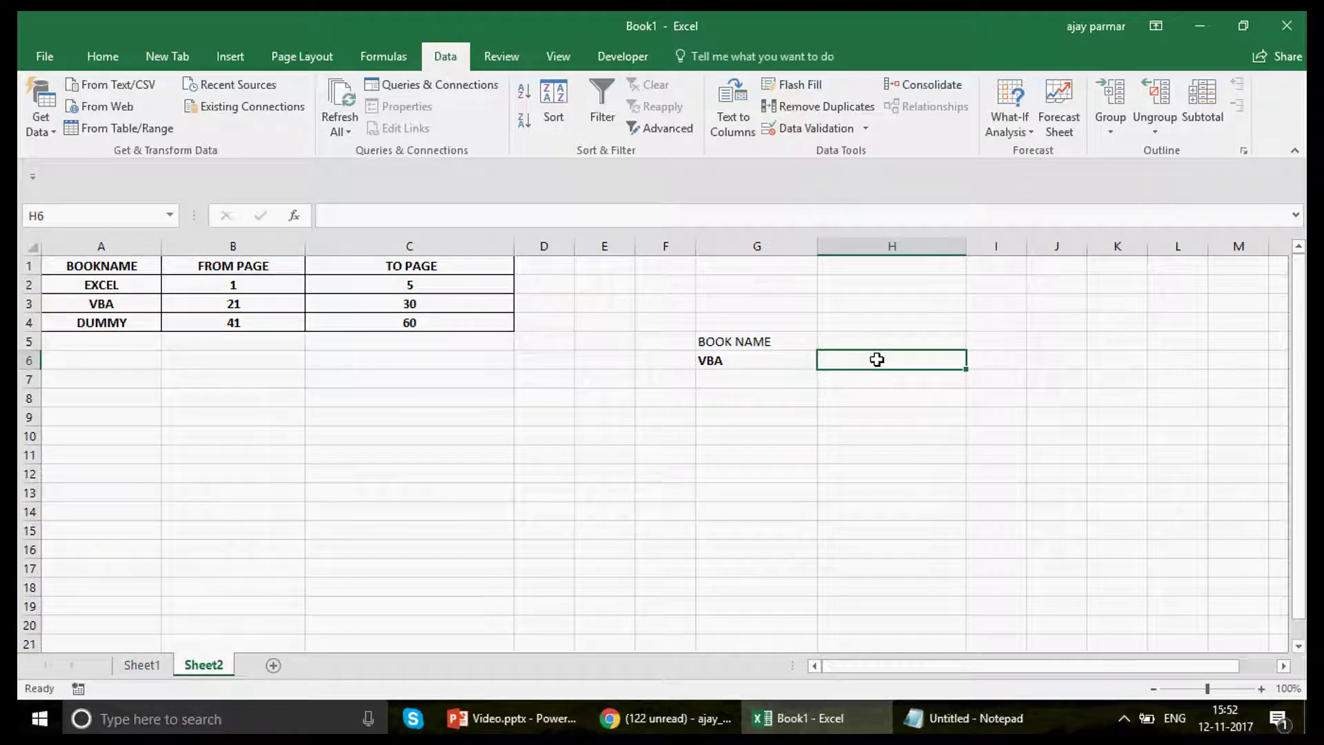
Enter the heading PAGE INFORMATION in H5
{"action": "left_click", "coordinate": [868, 335]}
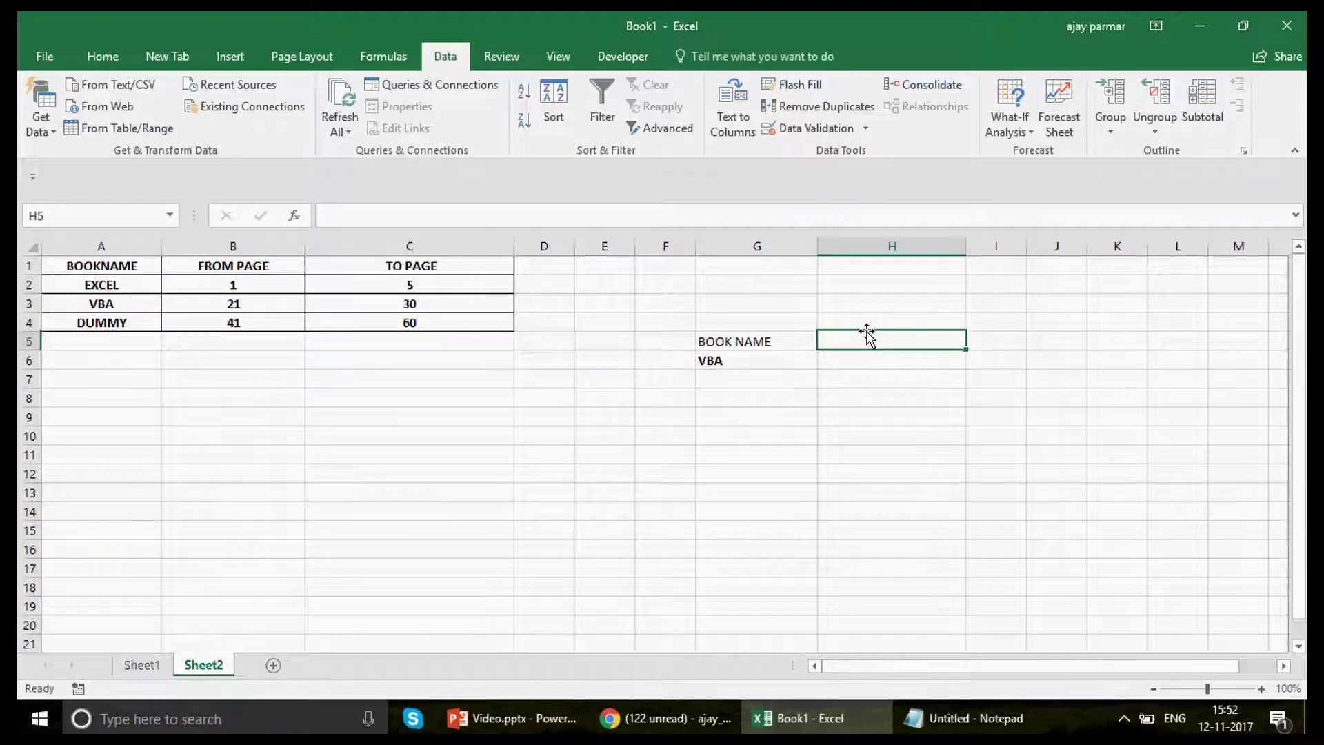
{"action": "type", "text": "PAGE INFORMA"}
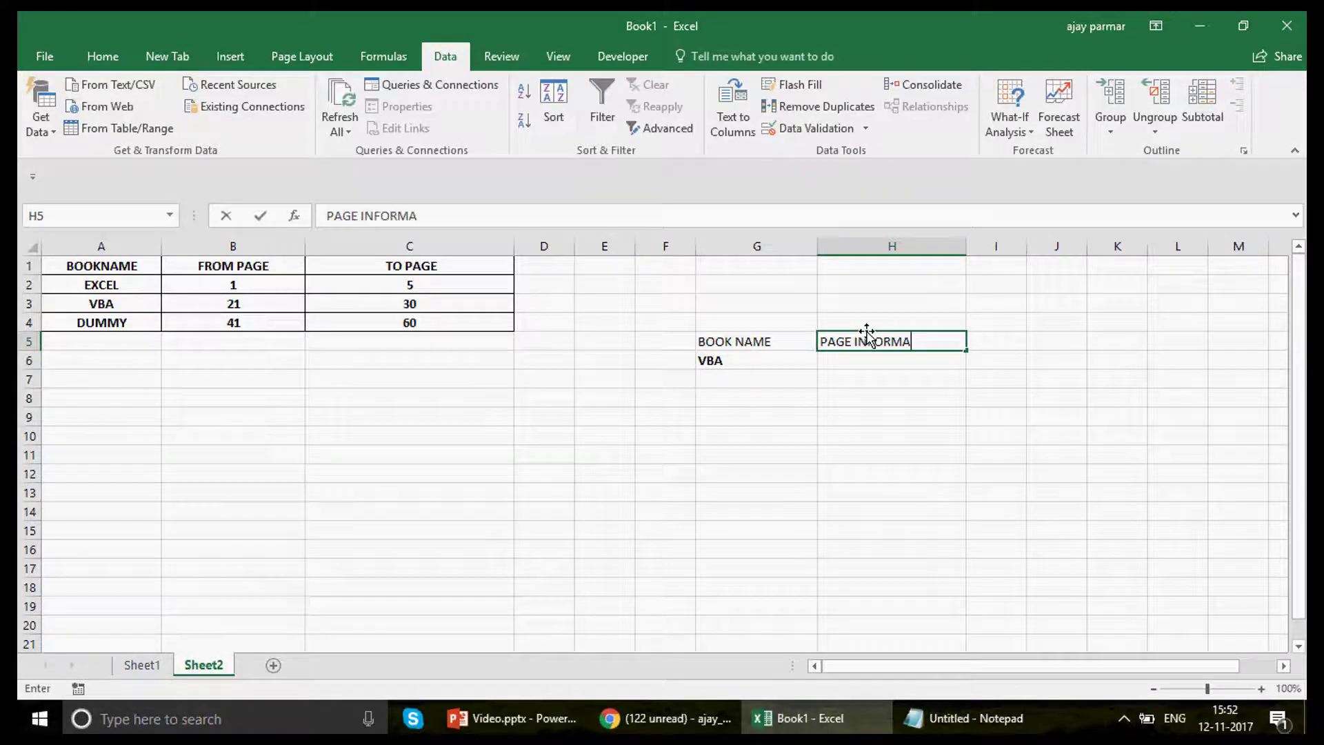
{"action": "type", "text": "TIN"}
{"action": "key", "text": "Return"}
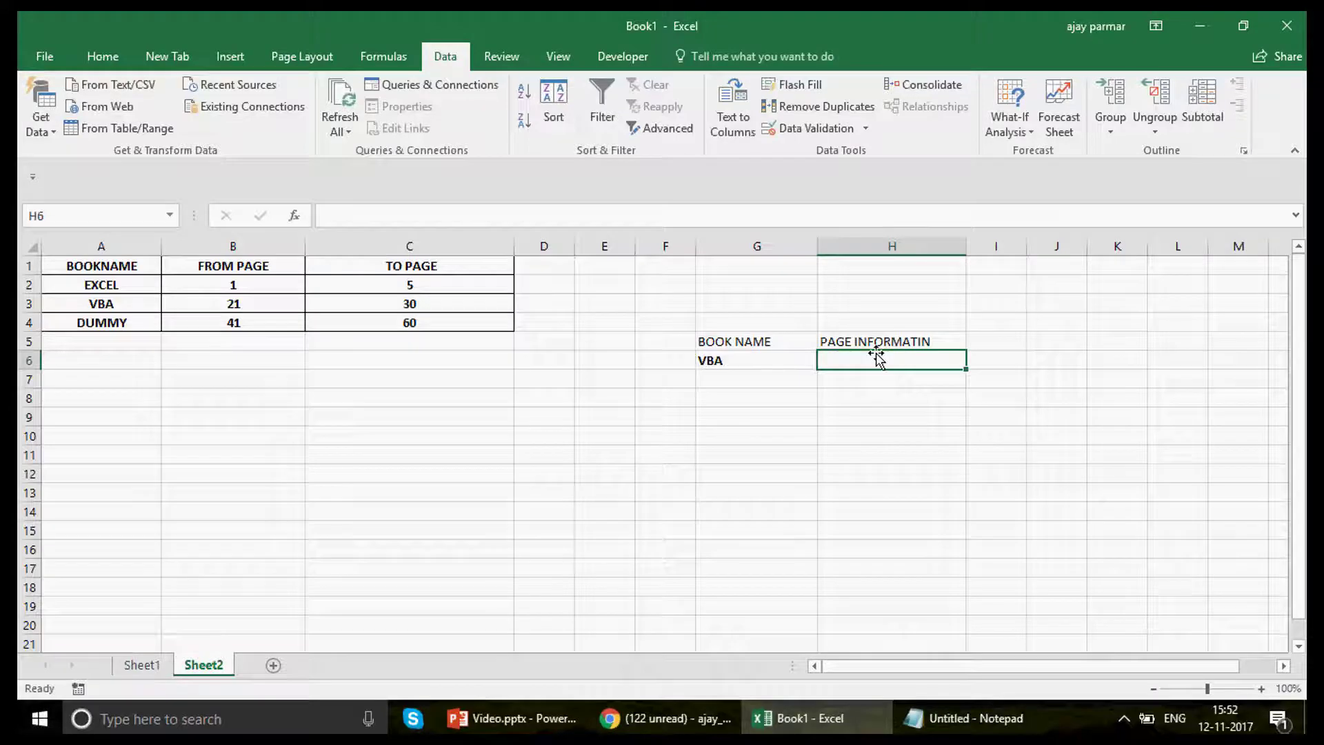
{"action": "left_click", "coordinate": [894, 342]}
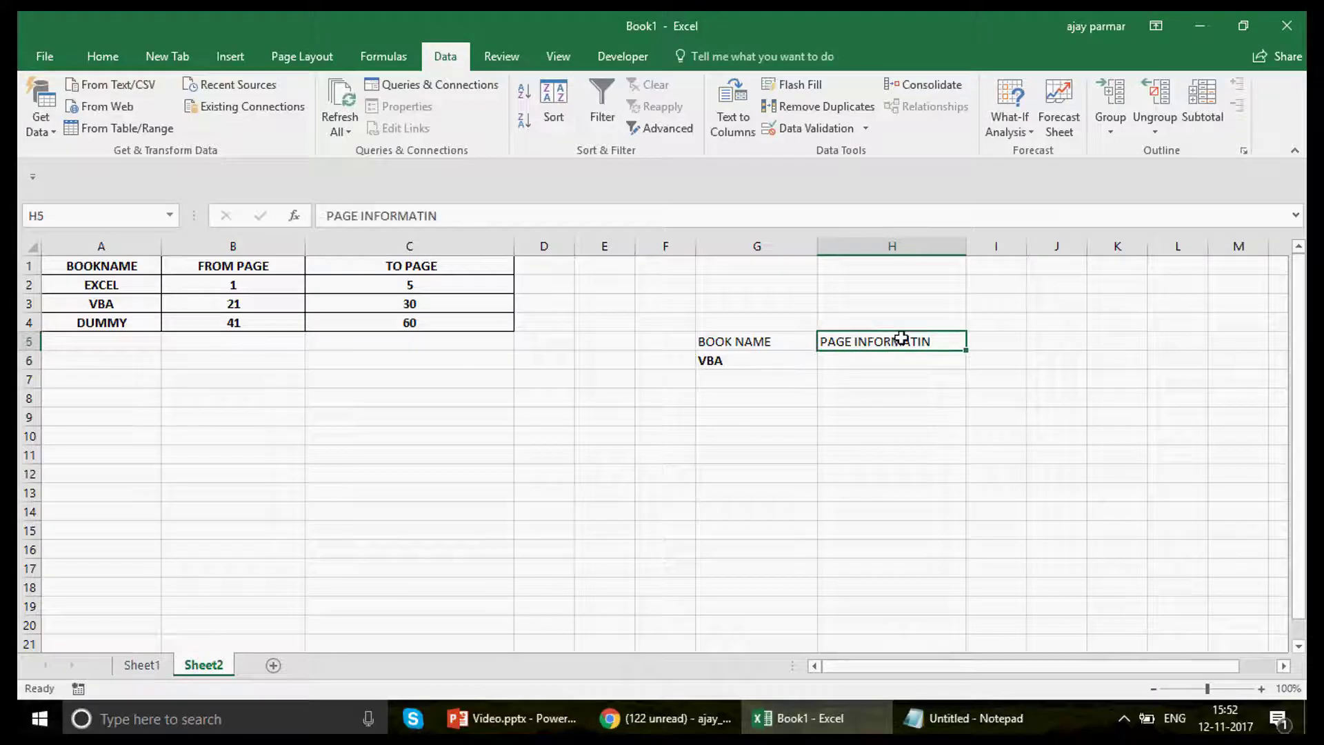
{"action": "left_click", "coordinate": [437, 217]}
{"action": "key", "text": "BackSpace"}
{"action": "type", "text": "ON"}
{"action": "key", "text": "ctrl+Return"}
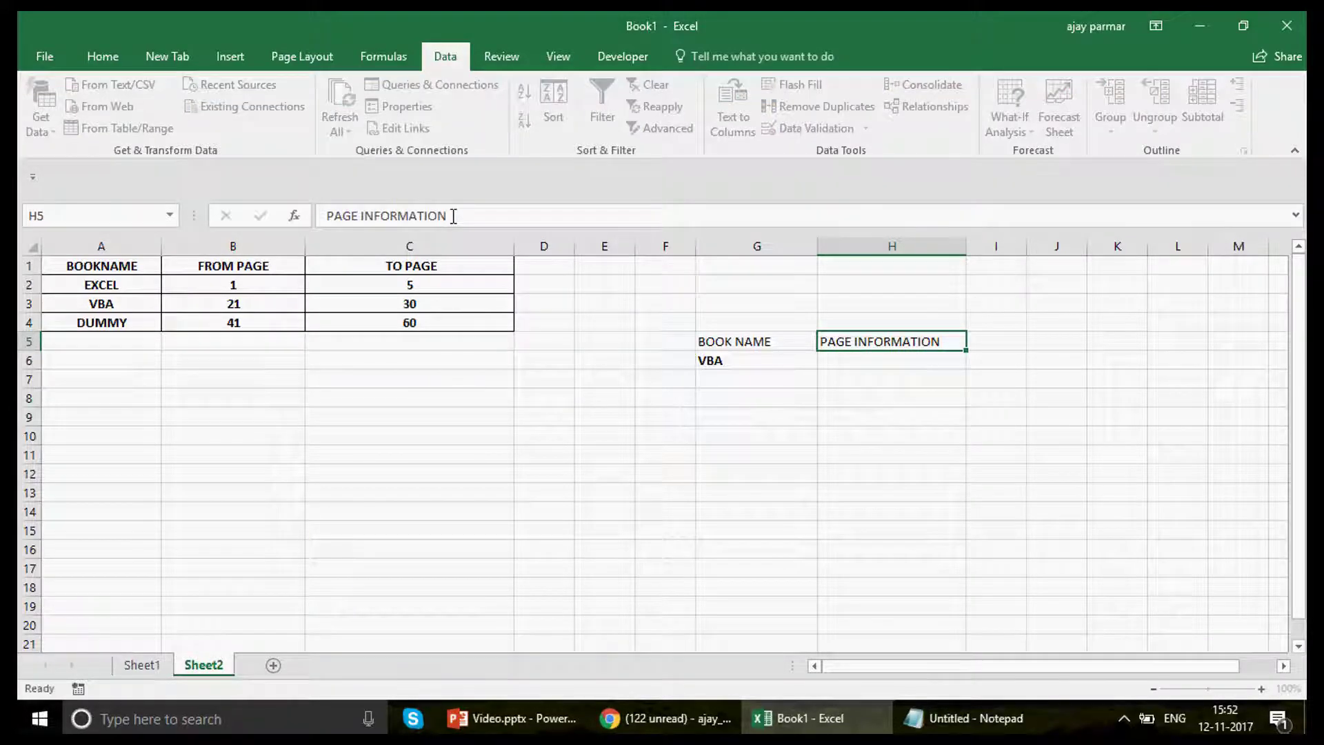
{"action": "key", "text": "Return"}
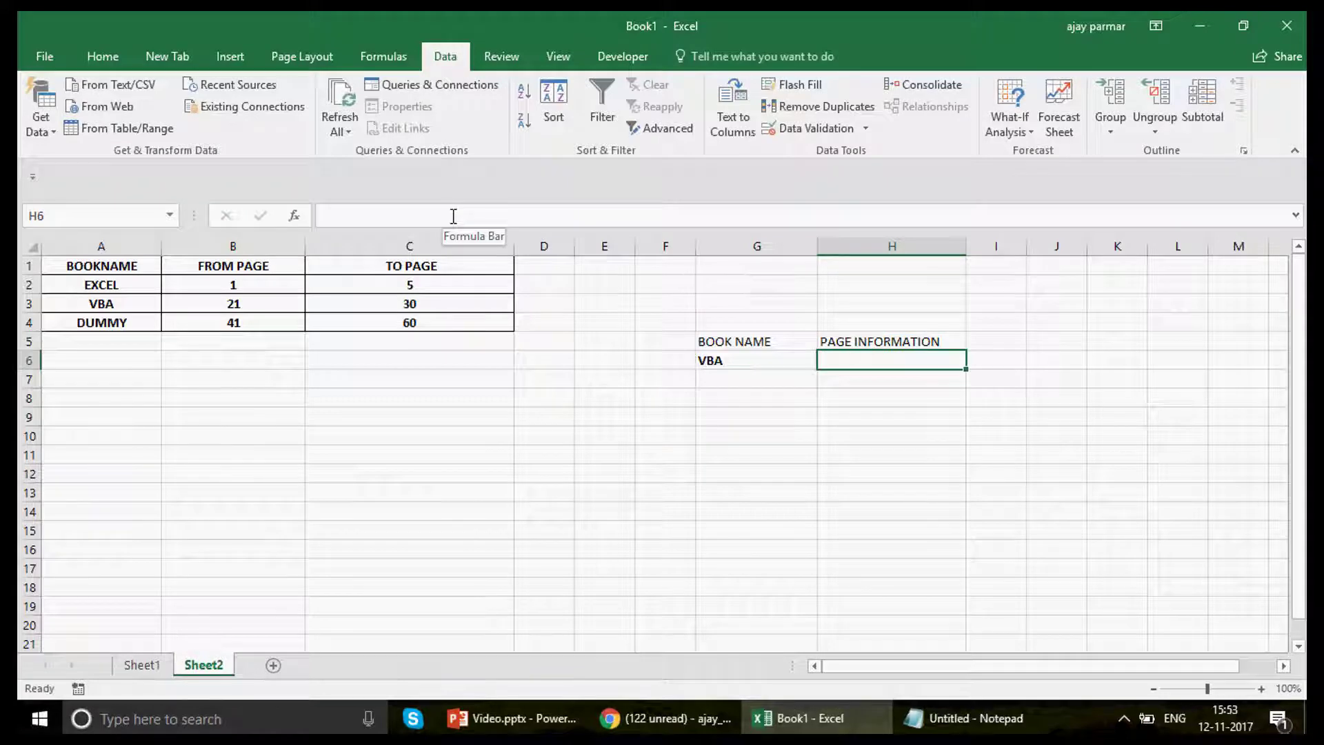
Enter the book names EXCEL, VBA and DUMMY as column headings in A11, B11 and C11
{"action": "left_click", "coordinate": [121, 459]}
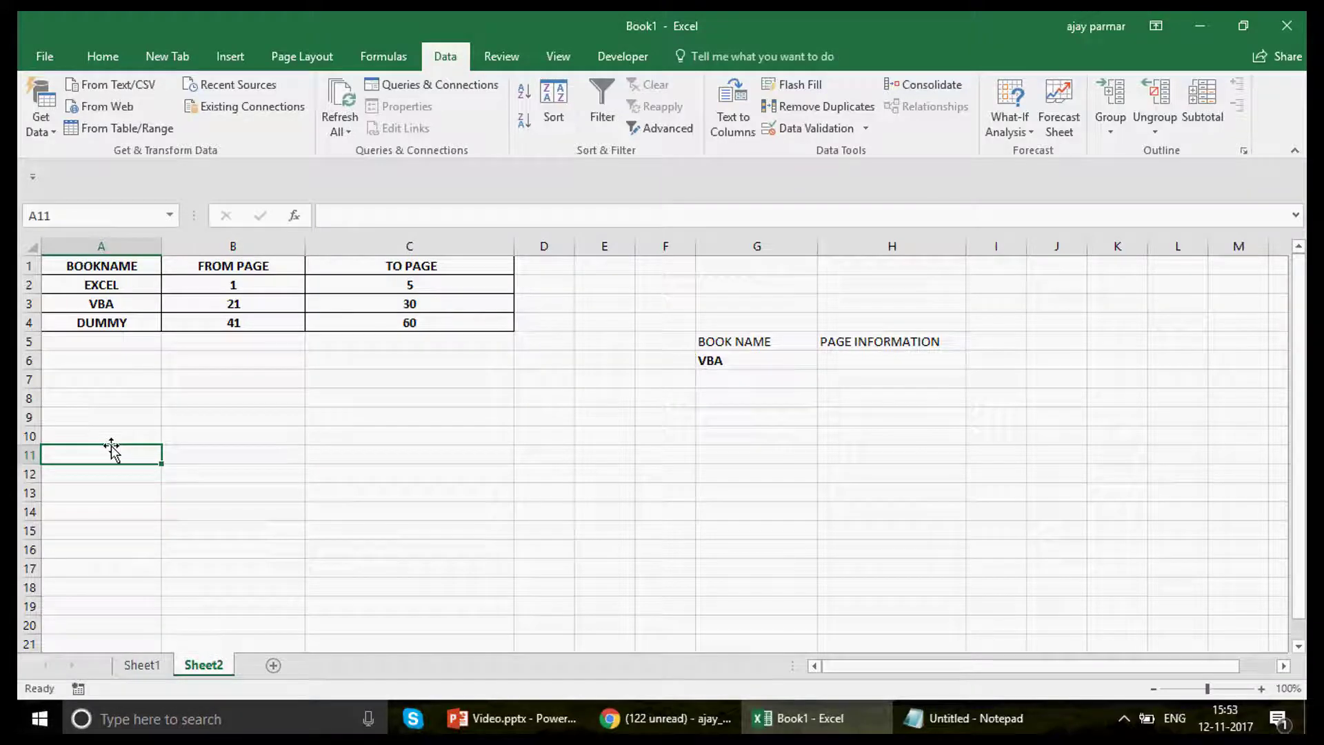
{"action": "type", "text": "EXCEL"}
{"action": "key", "text": "Return"}
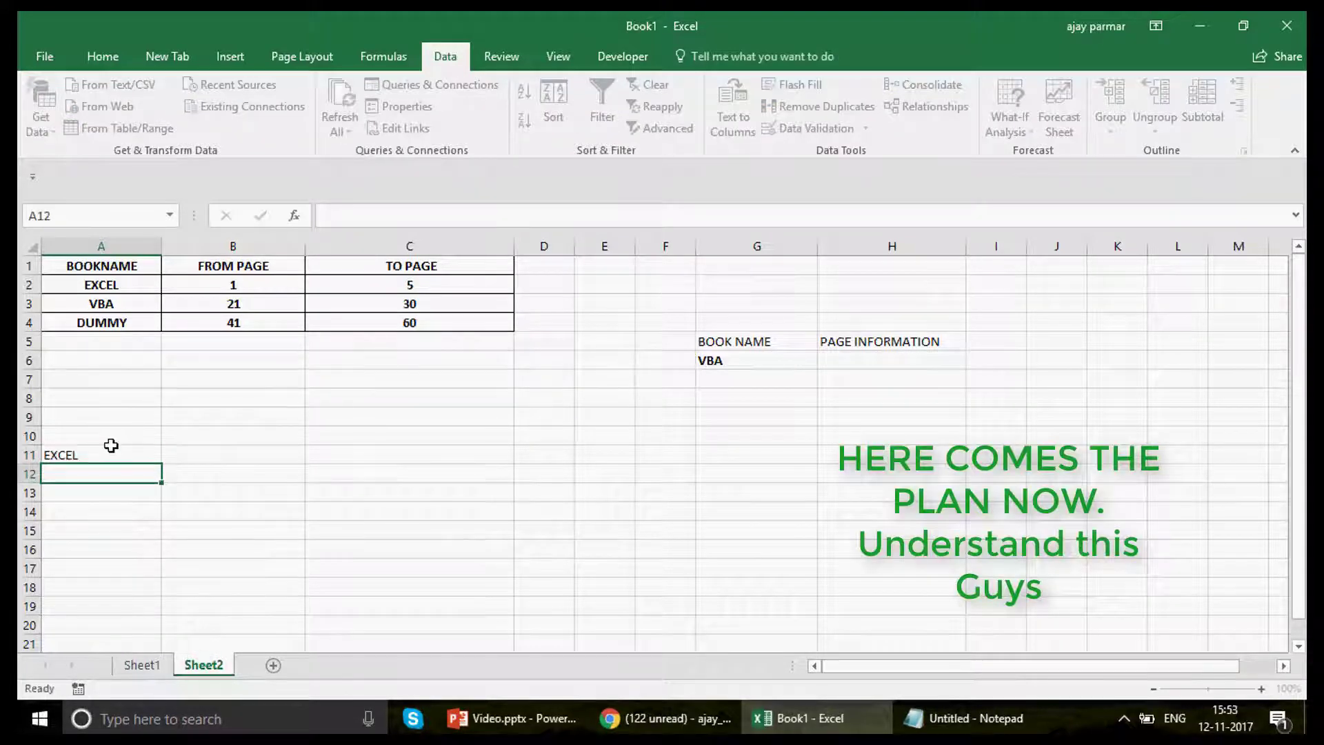
{"action": "key", "text": "Up"}
{"action": "key", "text": "Right"}
{"action": "type", "text": "VBA"}
{"action": "key", "text": "Return"}
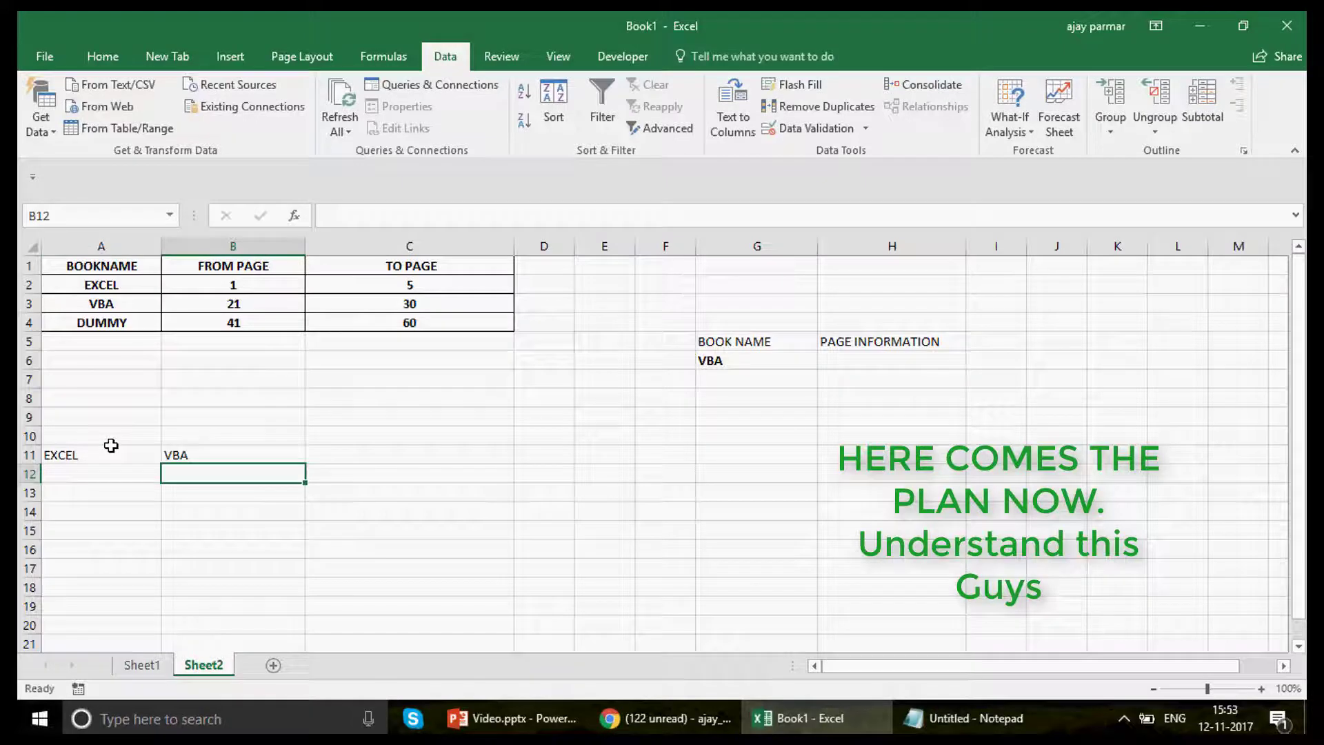
{"action": "key", "text": "Up"}
{"action": "key", "text": "Right"}
{"action": "type", "text": "DUMMY"}
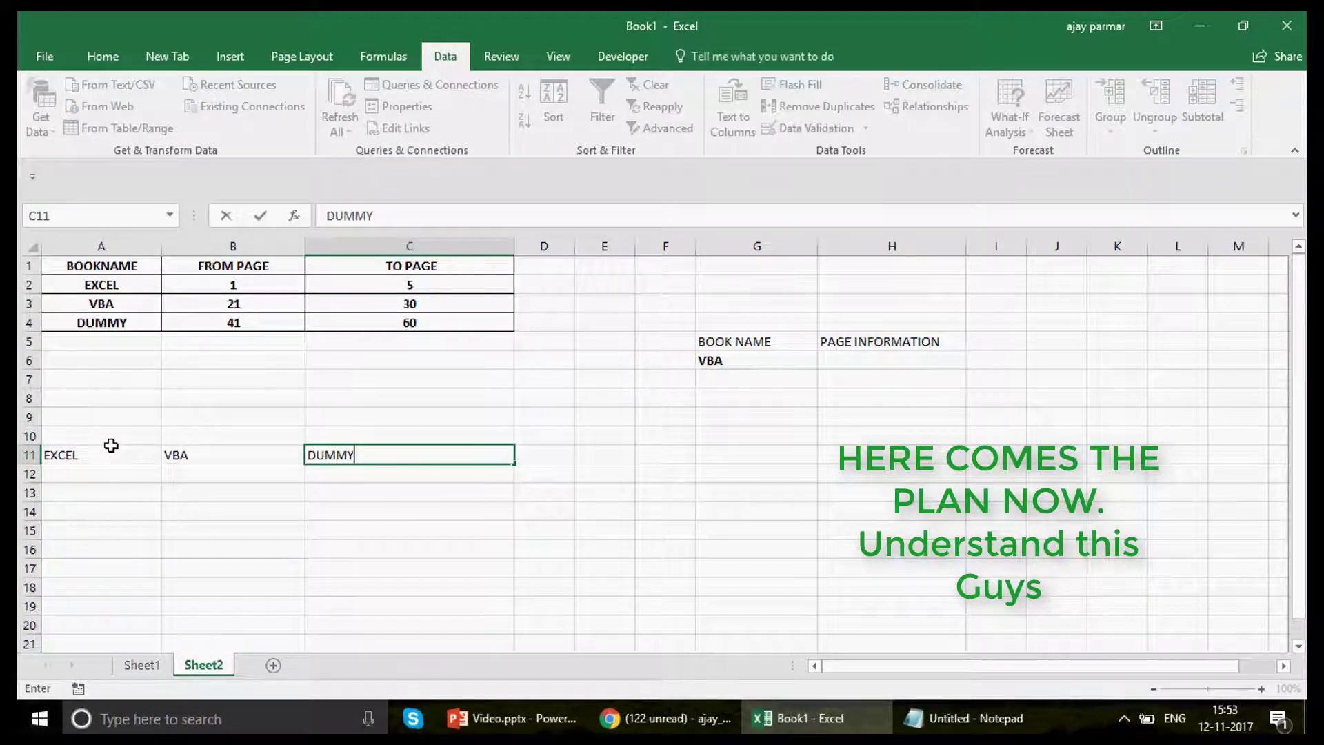
{"action": "key", "text": "Return"}
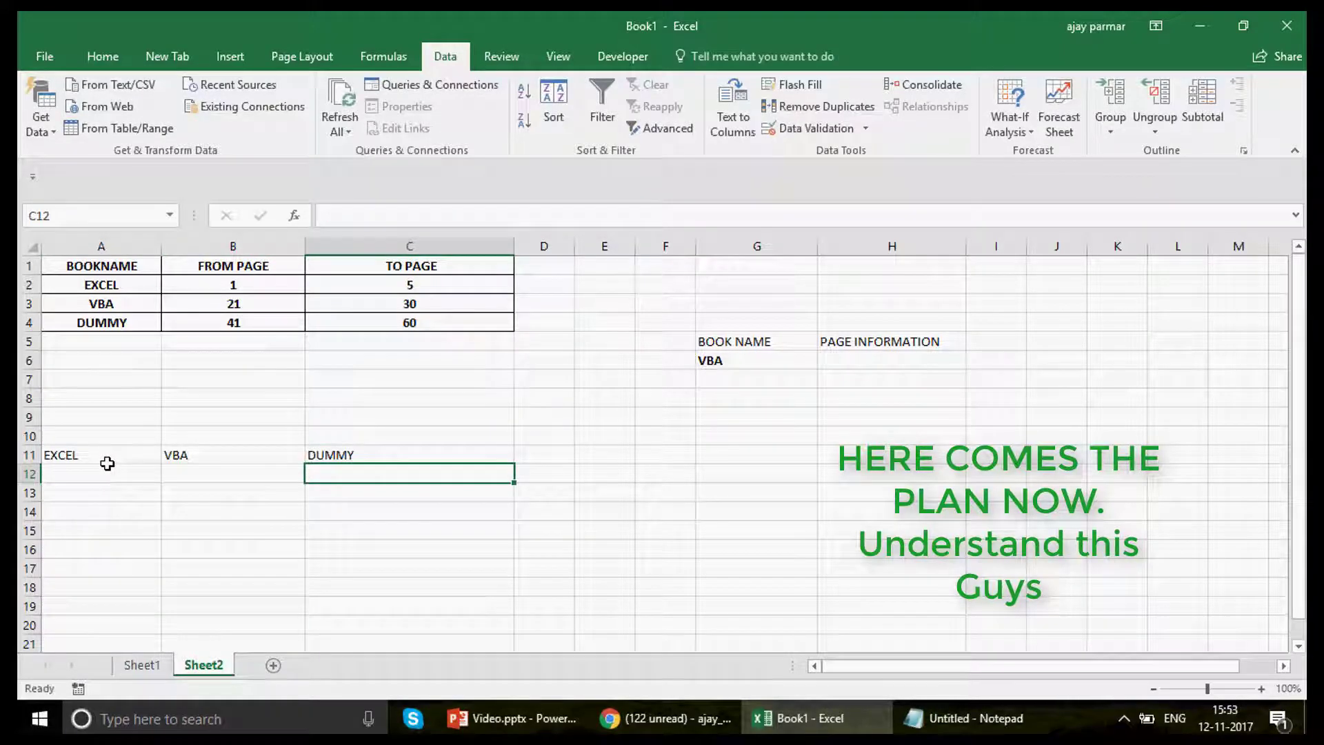
{"action": "left_click", "coordinate": [123, 470]}
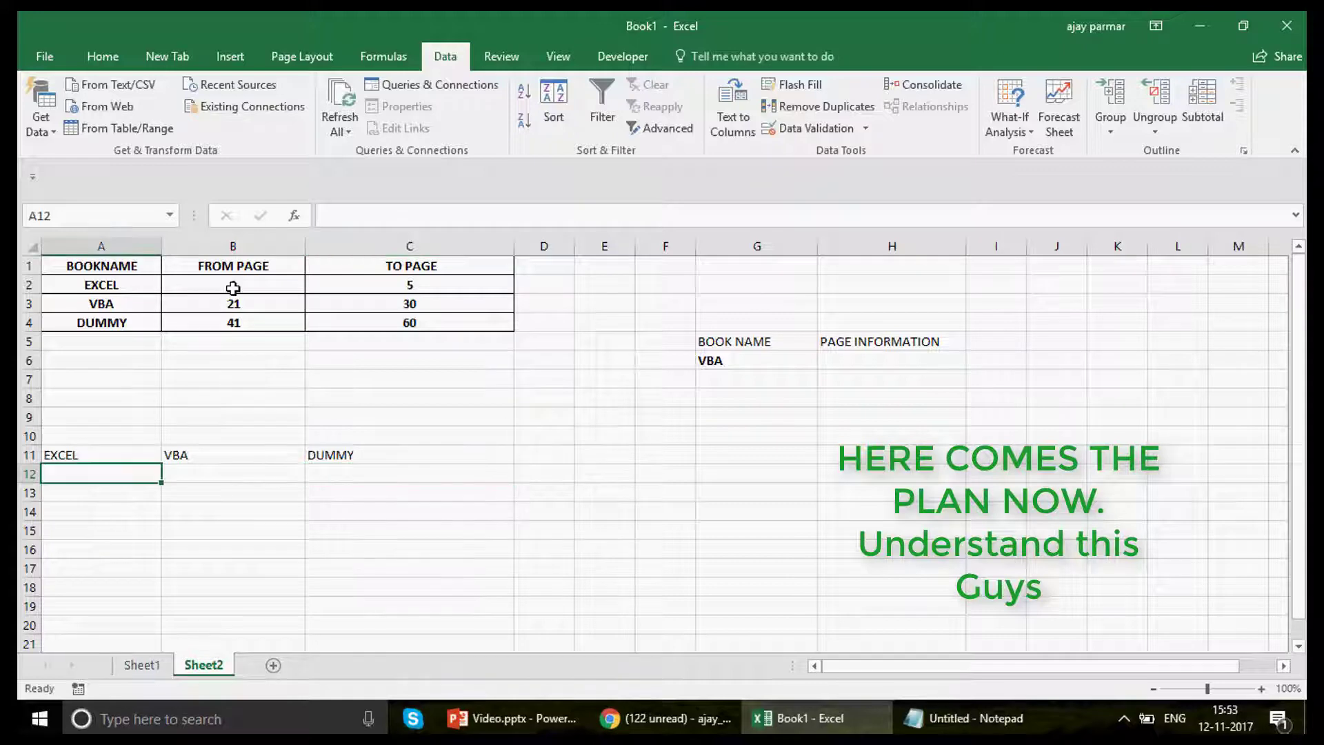
{"action": "left_click", "coordinate": [233, 288]}
{"action": "left_click", "coordinate": [384, 327], "text": "shift"}
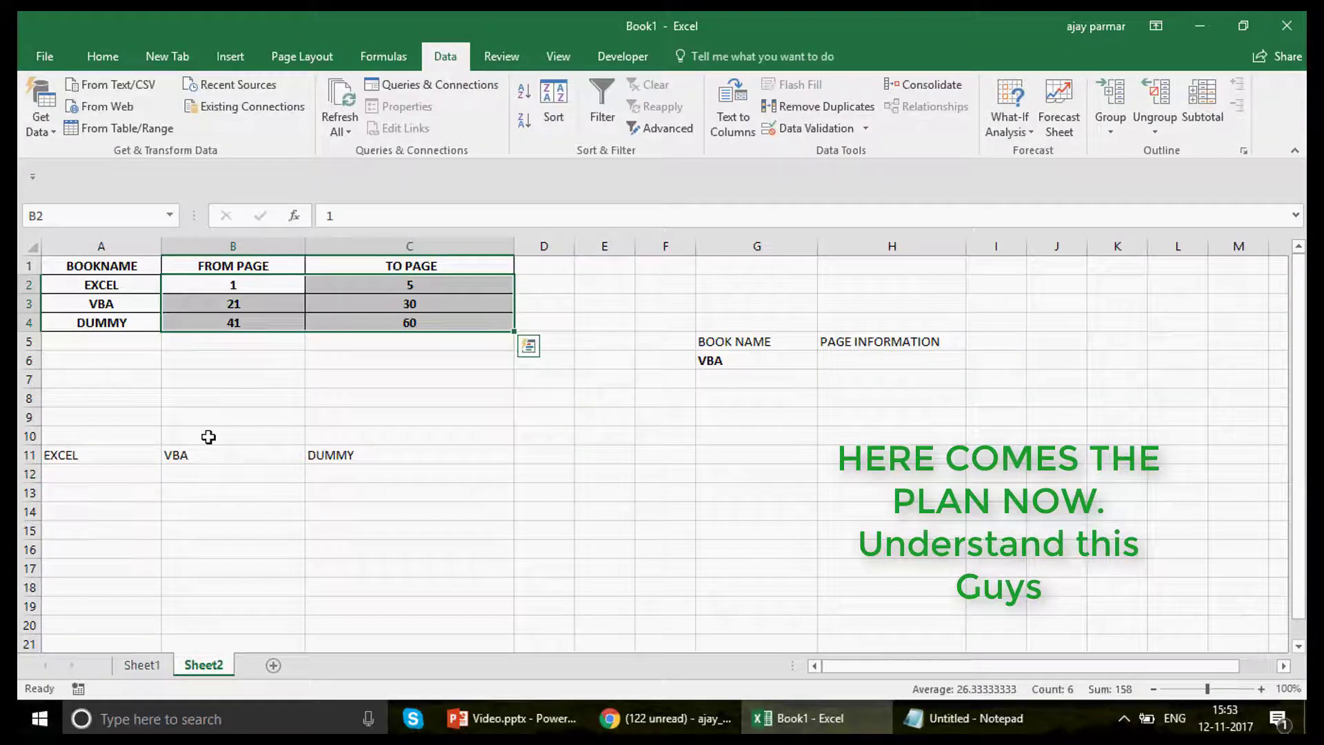
{"action": "left_click", "coordinate": [112, 474]}
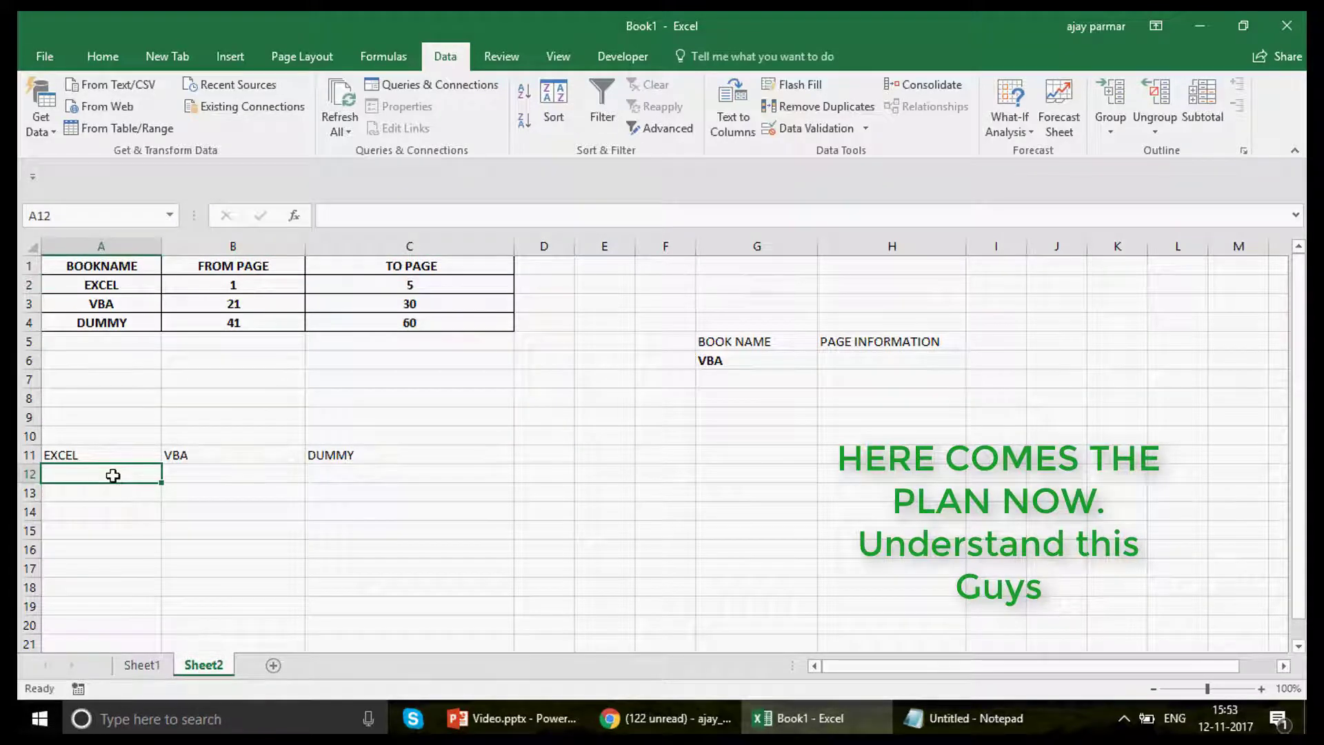
{"action": "left_click", "coordinate": [213, 476]}
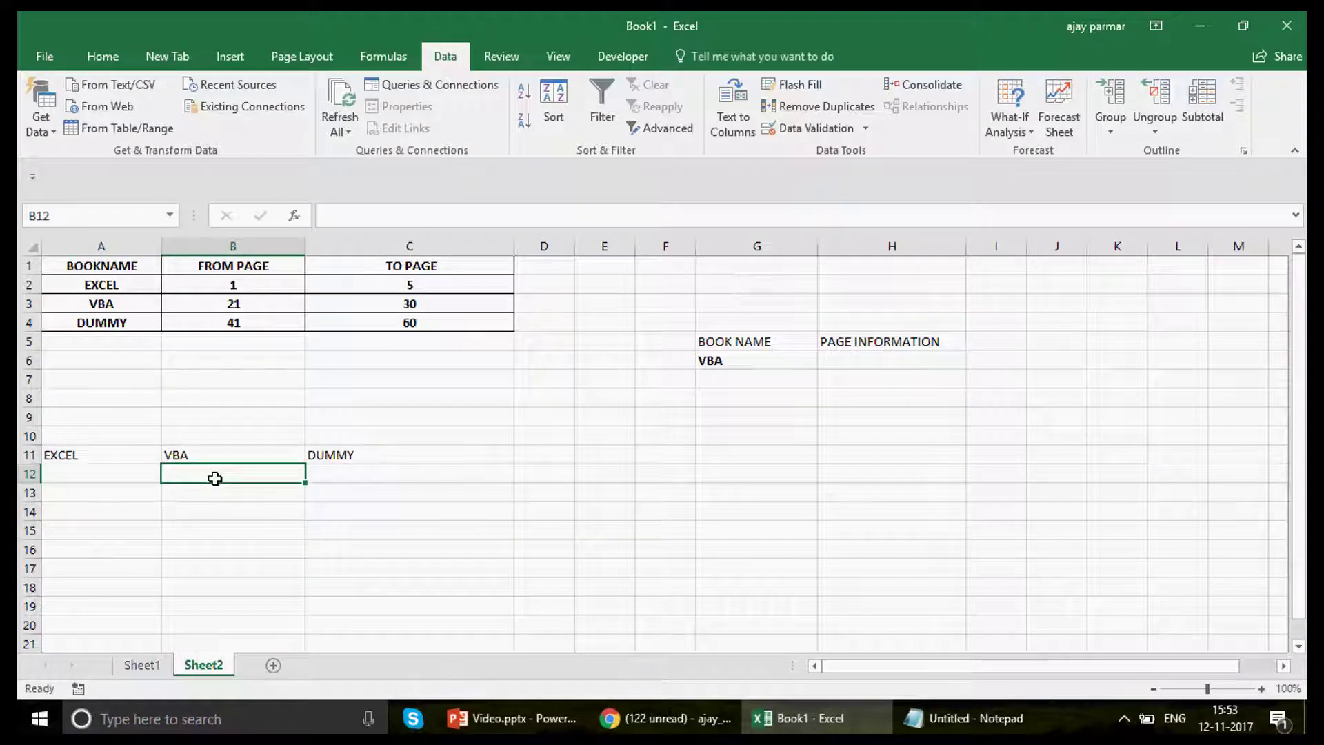
{"action": "key", "text": "Return"}
{"action": "left_click", "coordinate": [369, 475]}
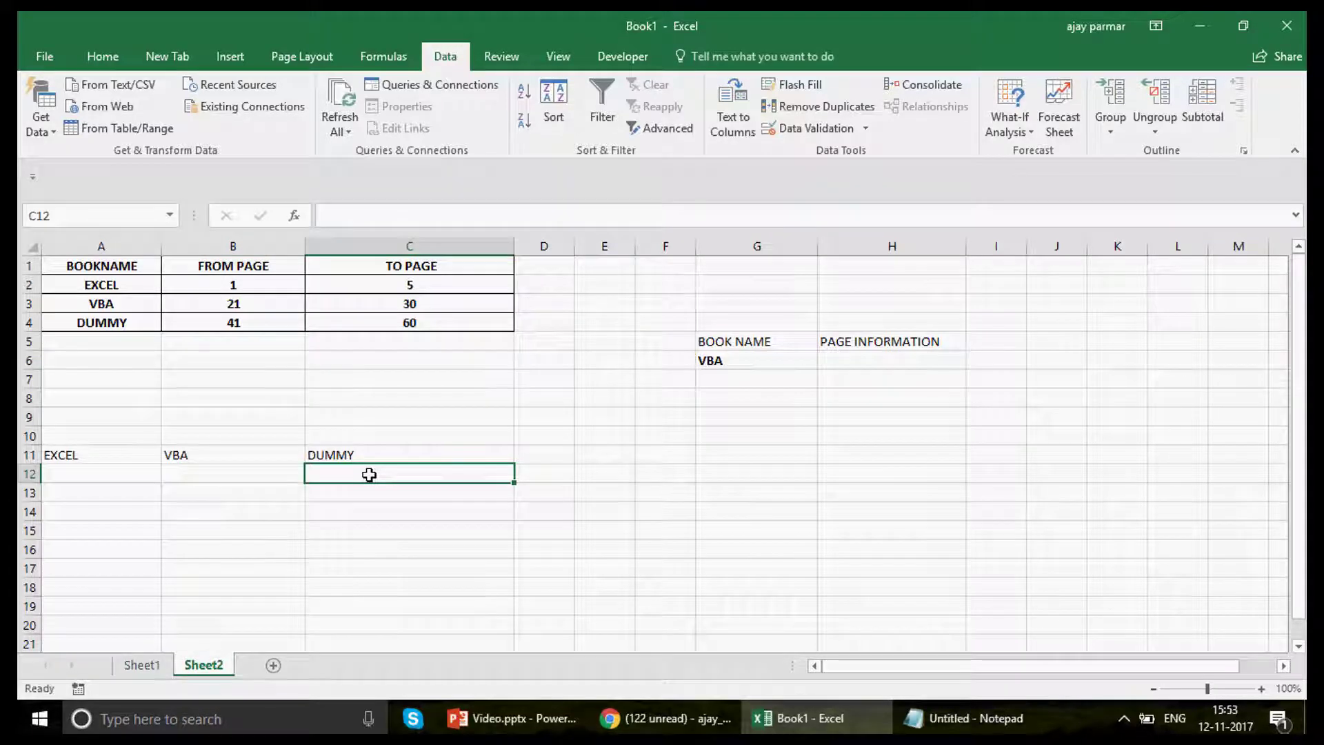
Set the TO PAGE values to 45 for DUMMY in C4 and 27 for VBA in C3
{"action": "left_click", "coordinate": [403, 327]}
{"action": "left_click", "coordinate": [403, 330]}
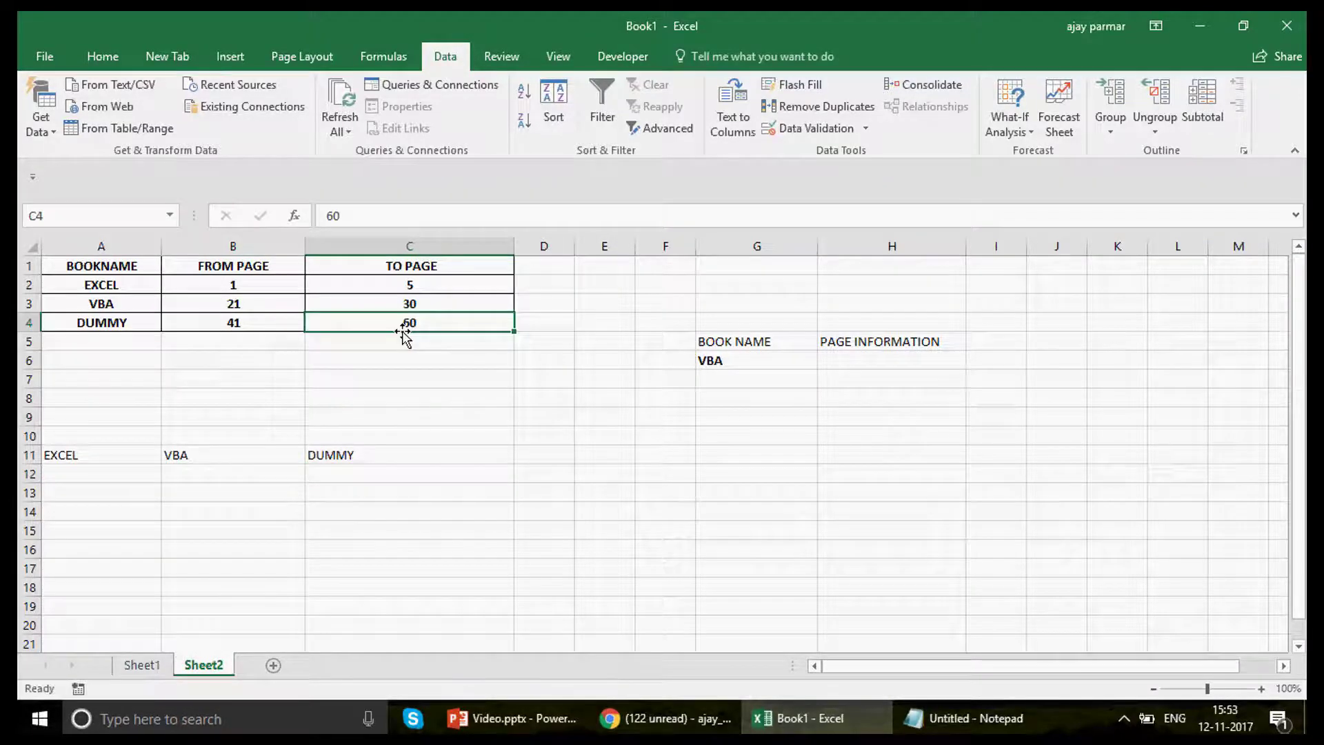
{"action": "type", "text": "45"}
{"action": "key", "text": "Up"}
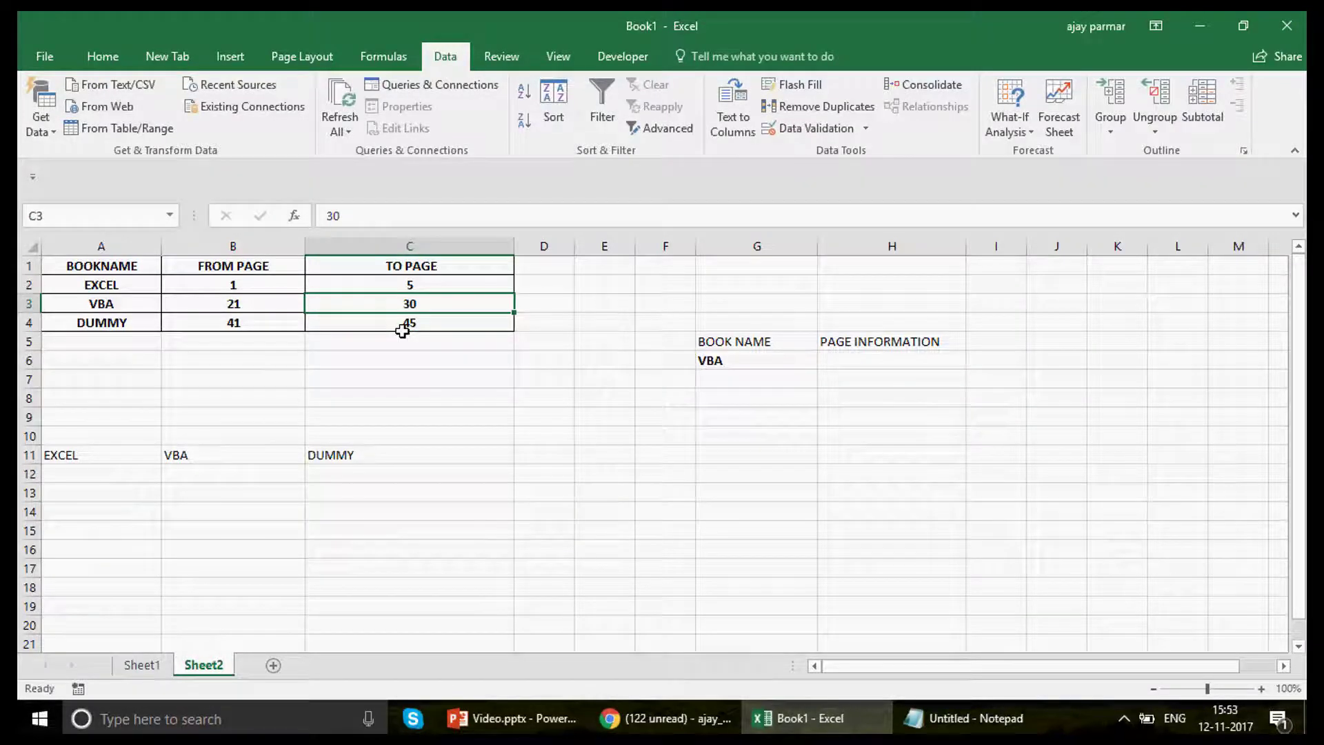
{"action": "type", "text": "27"}
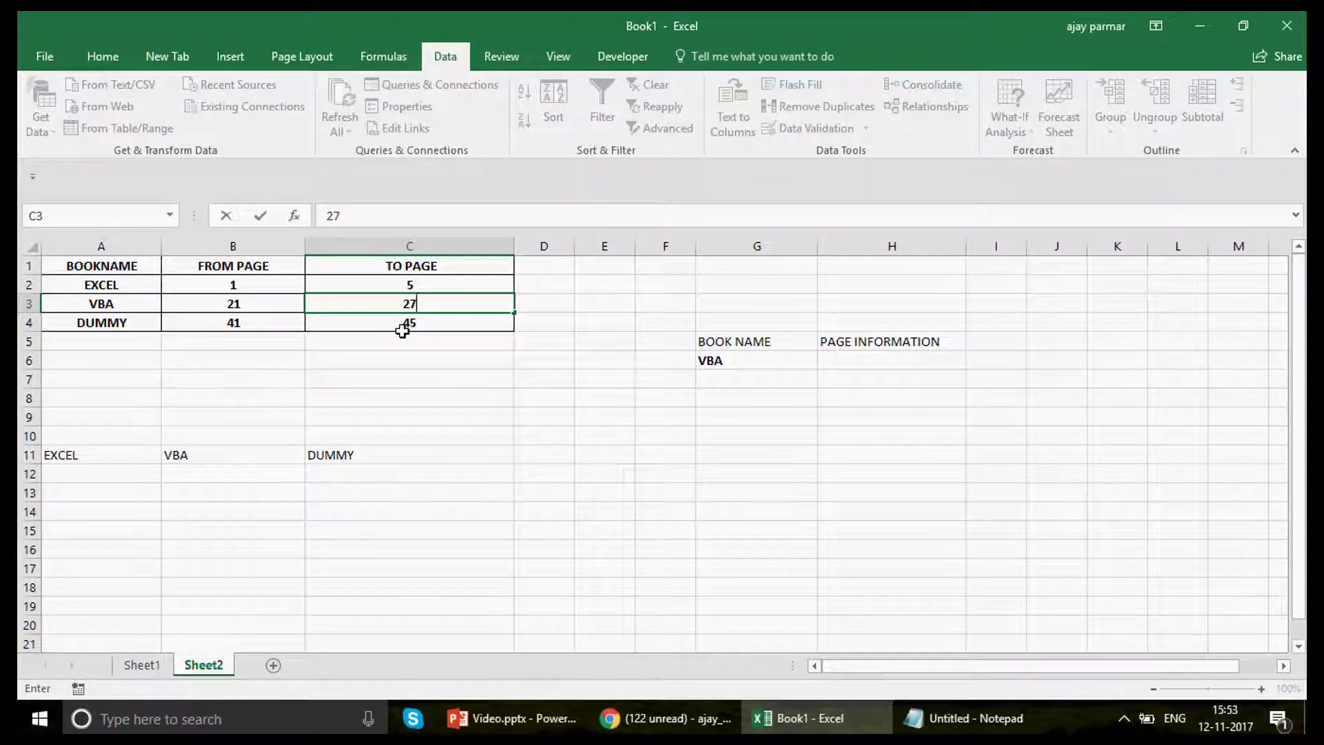
{"action": "key", "text": "Return"}
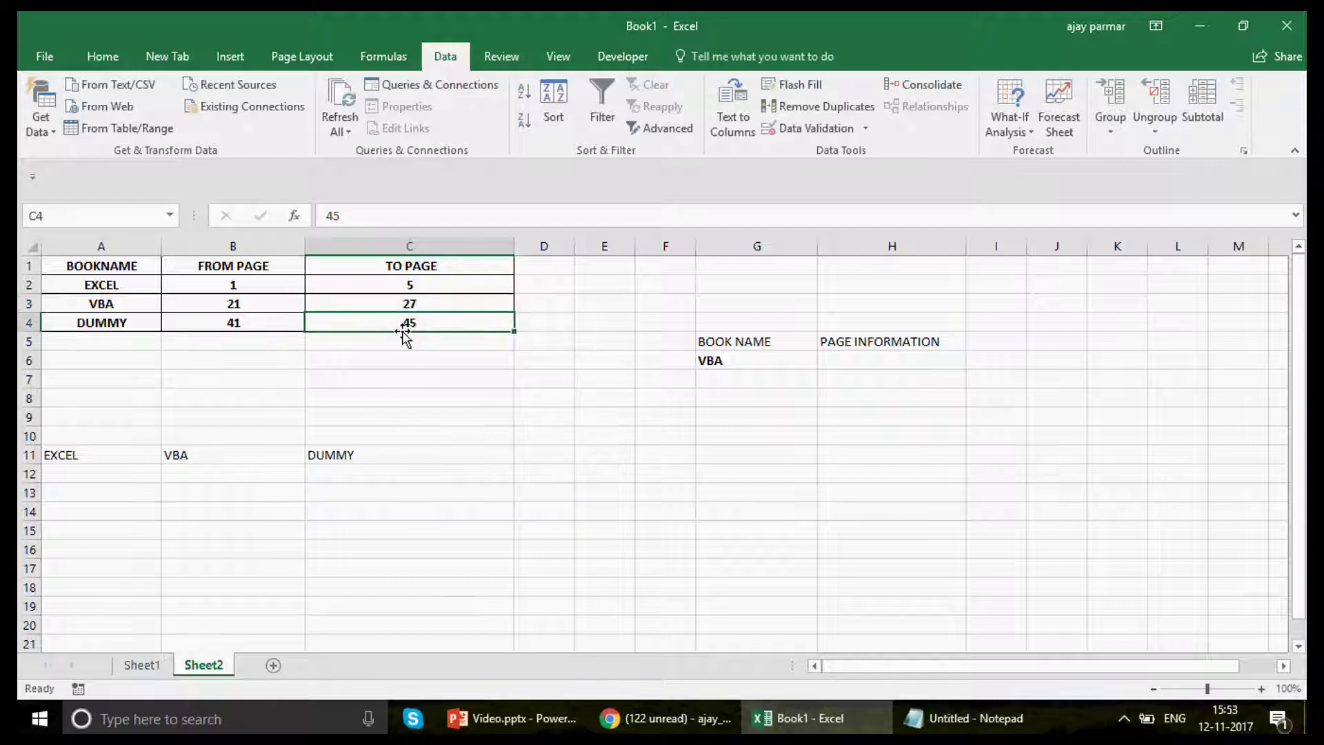
Link A12, B12 and C12 to each book's FROM PAGE cell with the formulas =B2, =B3 and =B4
{"action": "left_click", "coordinate": [90, 480]}
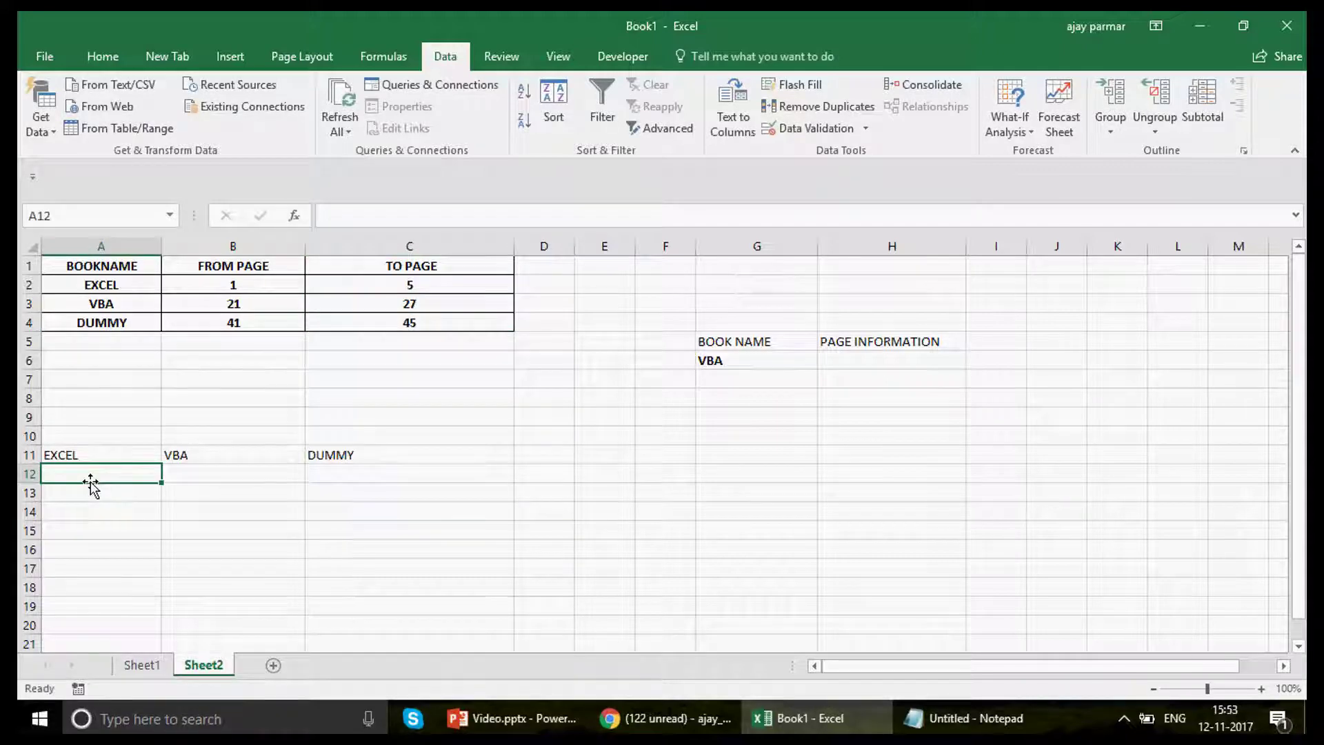
{"action": "type", "text": "="}
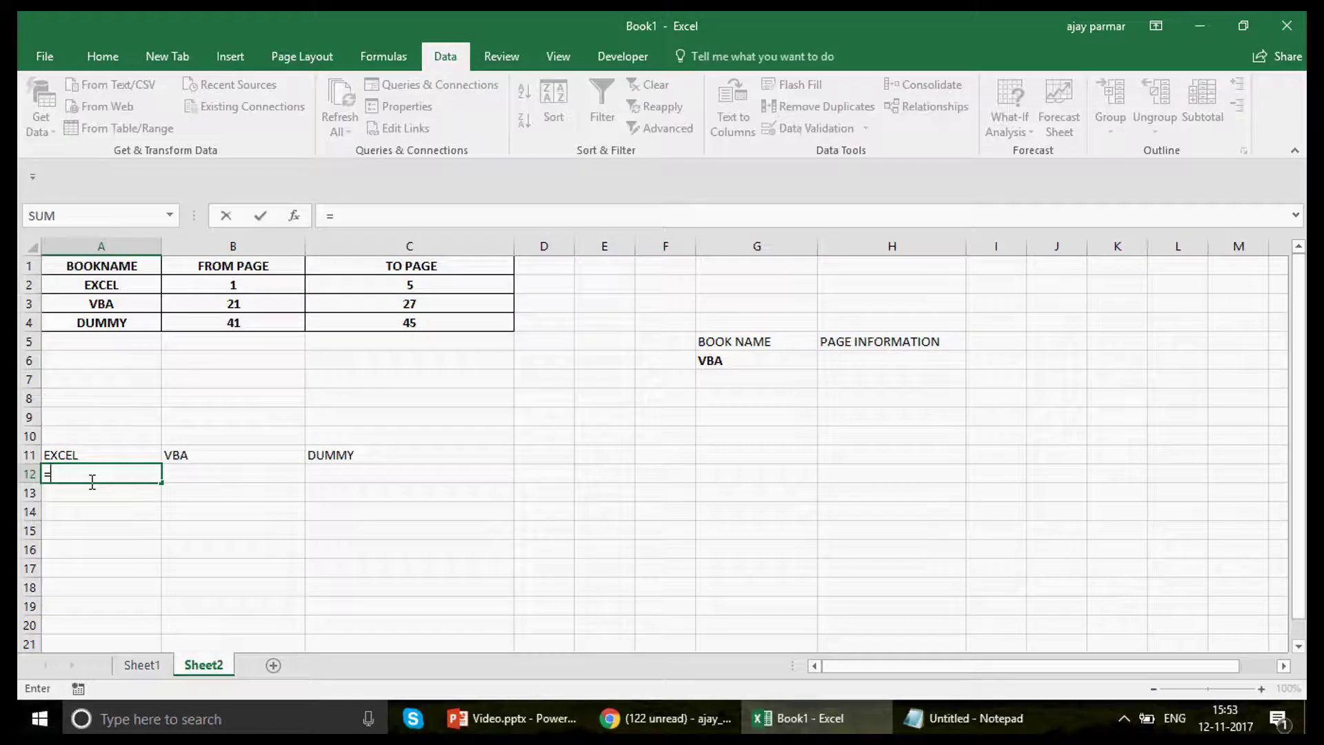
{"action": "left_click", "coordinate": [219, 286]}
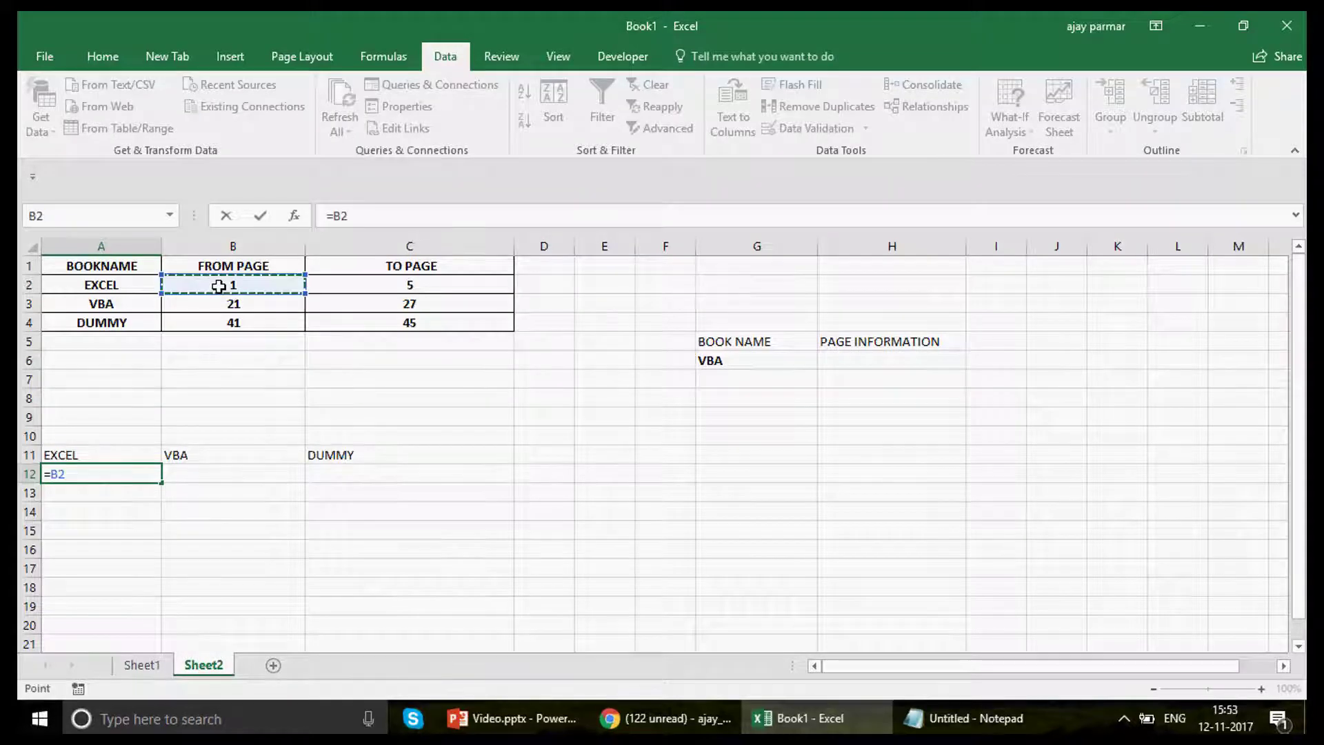
{"action": "key", "text": "Return"}
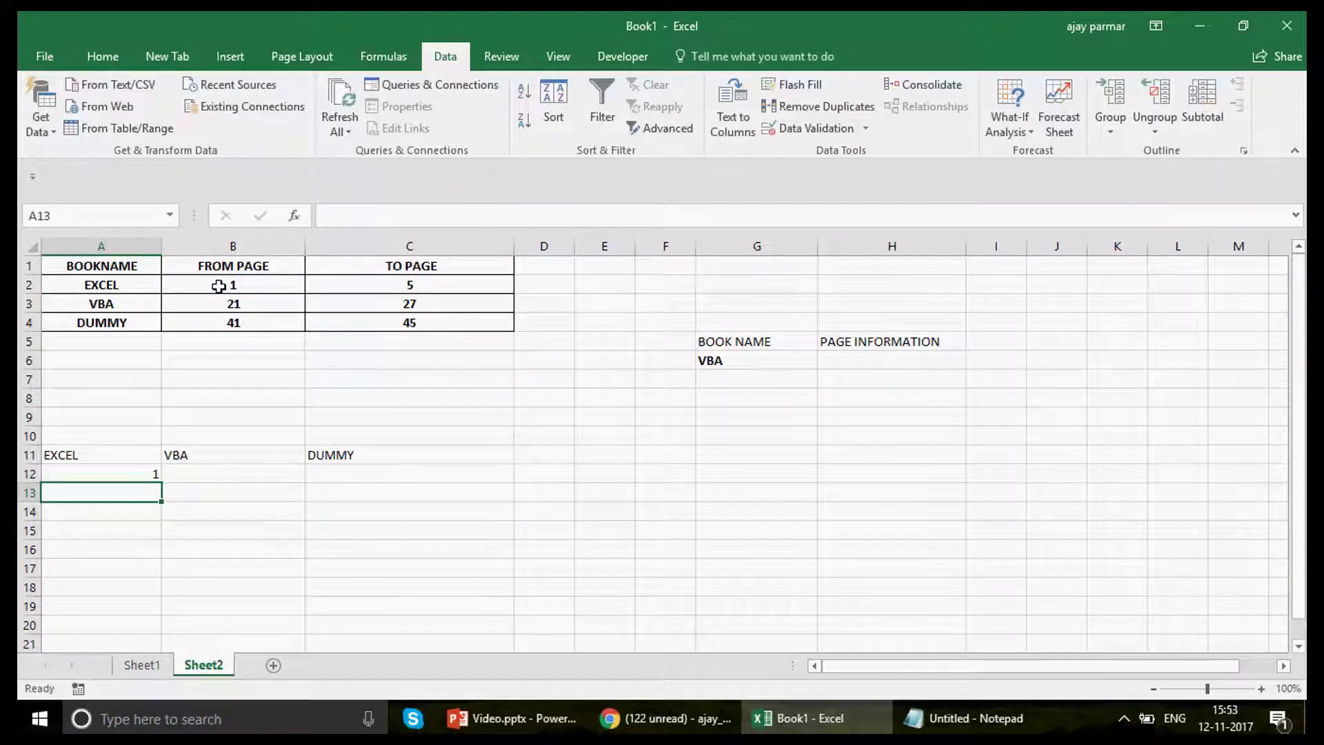
{"action": "key", "text": "Up"}
{"action": "key", "text": "Right"}
{"action": "type", "text": "="}
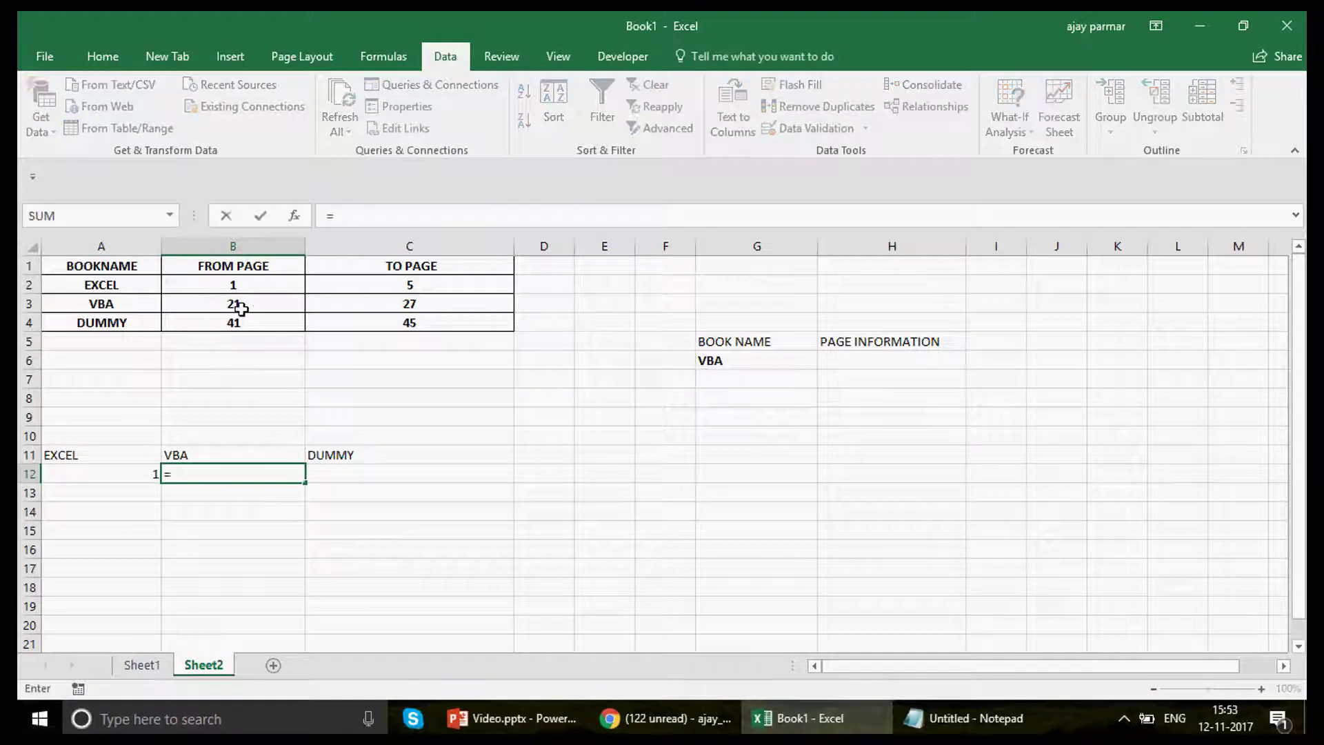
{"action": "left_click", "coordinate": [241, 308]}
{"action": "key", "text": "Return"}
{"action": "key", "text": "Up"}
{"action": "key", "text": "Right"}
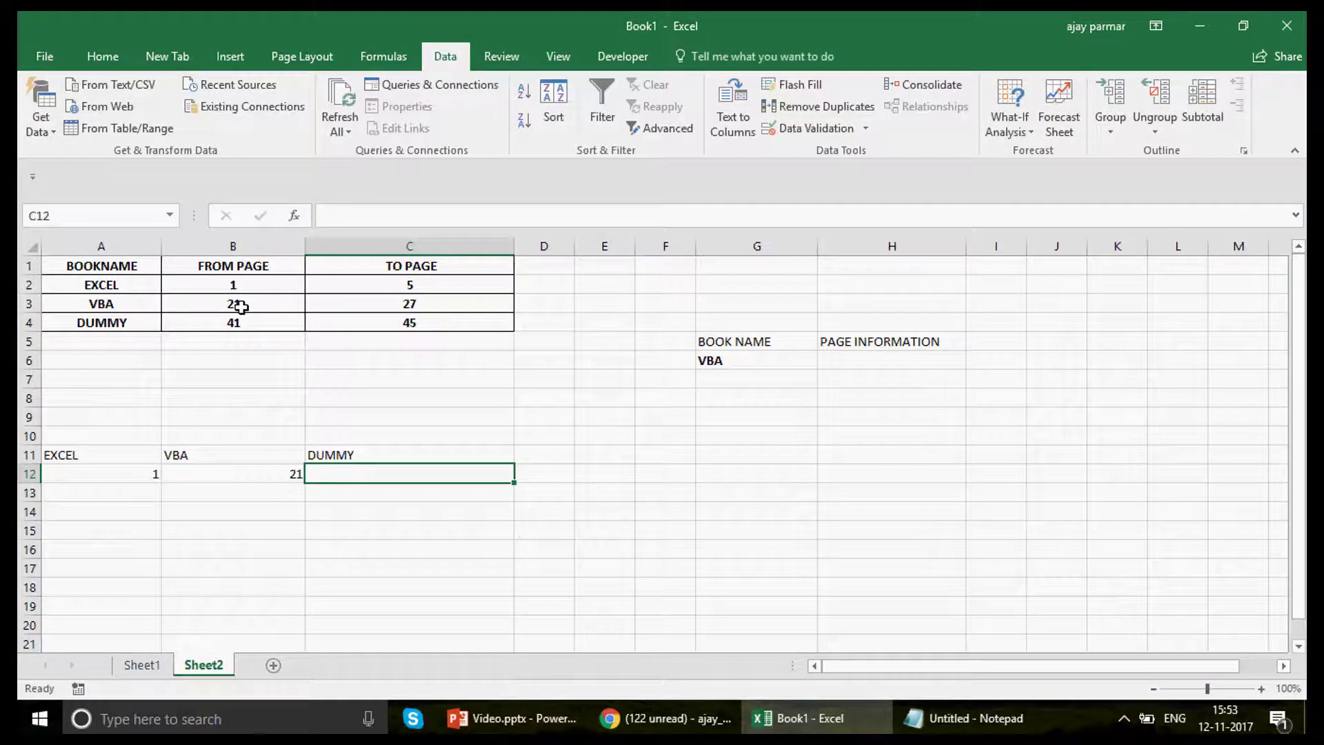
{"action": "type", "text": "="}
{"action": "left_click", "coordinate": [249, 323]}
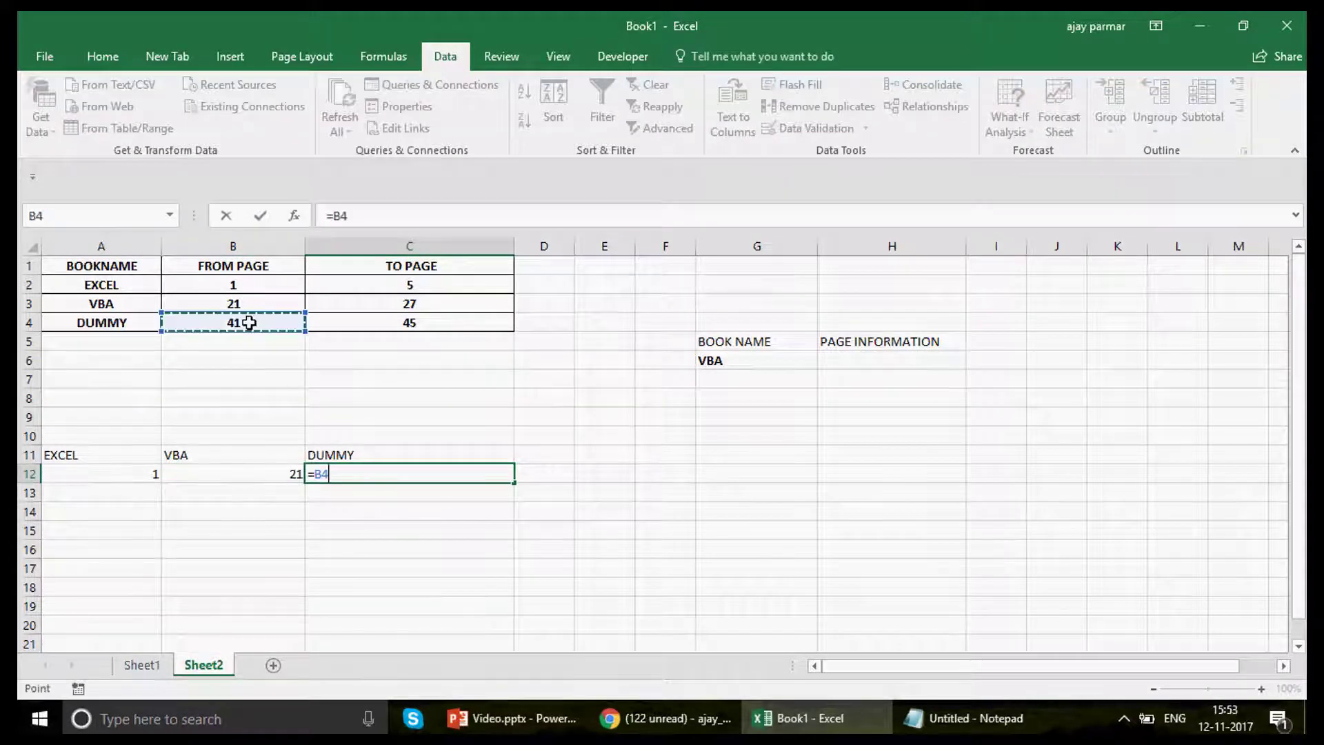
{"action": "key", "text": "Return"}
{"action": "left_click", "coordinate": [122, 471]}
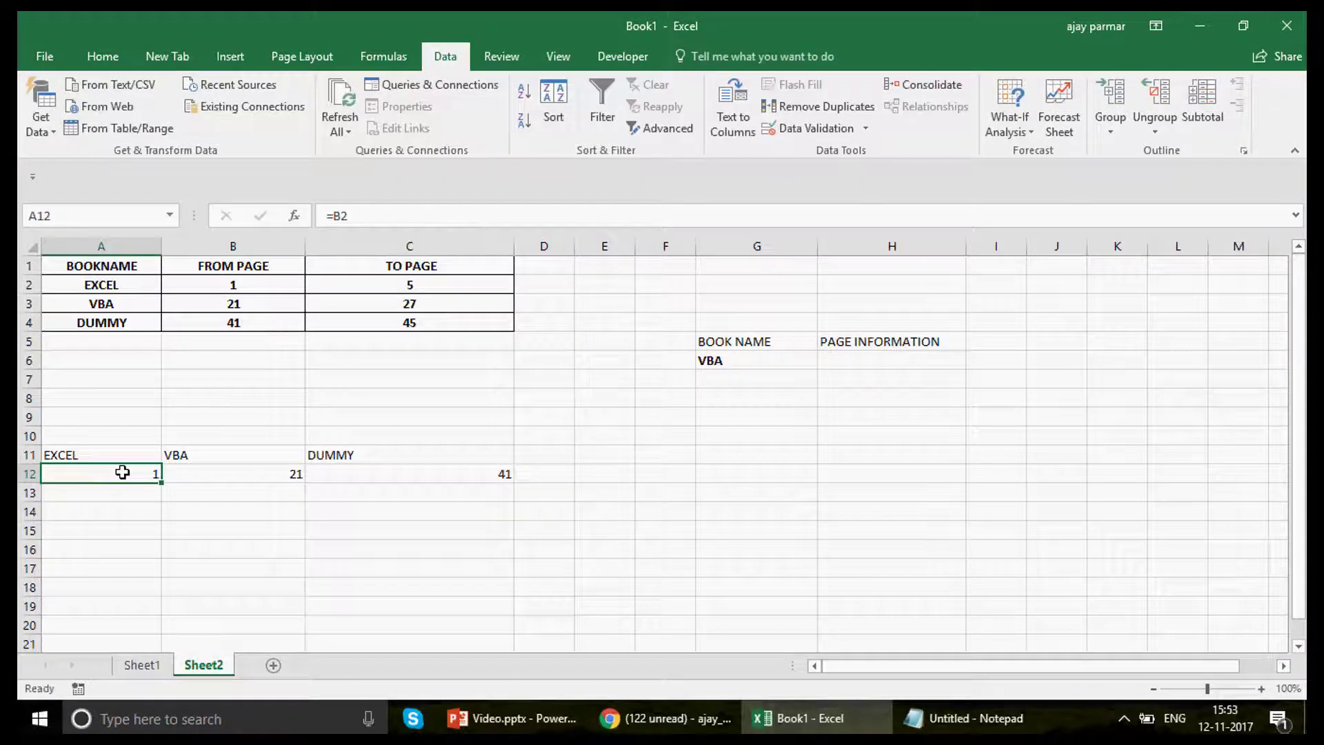
{"action": "left_click_drag", "start_coordinate": [122, 471], "coordinate": [450, 472]}
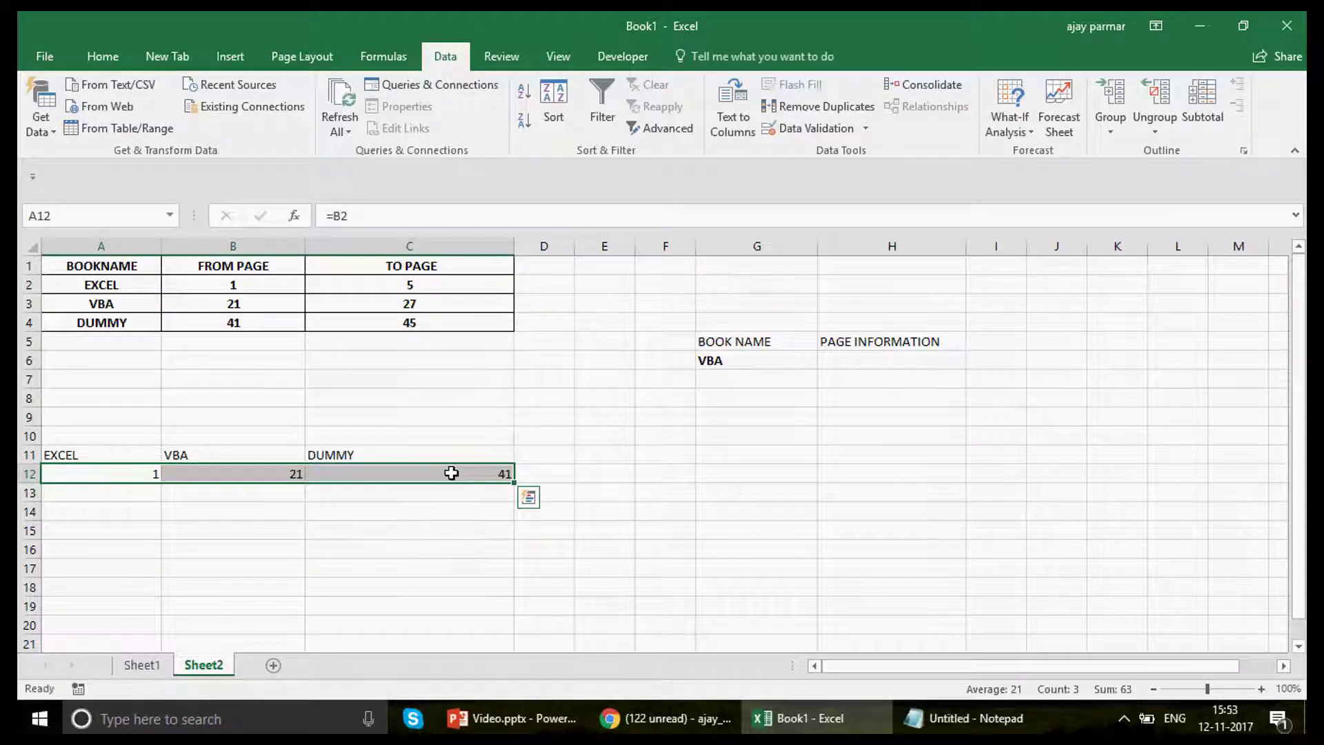
{"action": "left_click", "coordinate": [266, 304]}
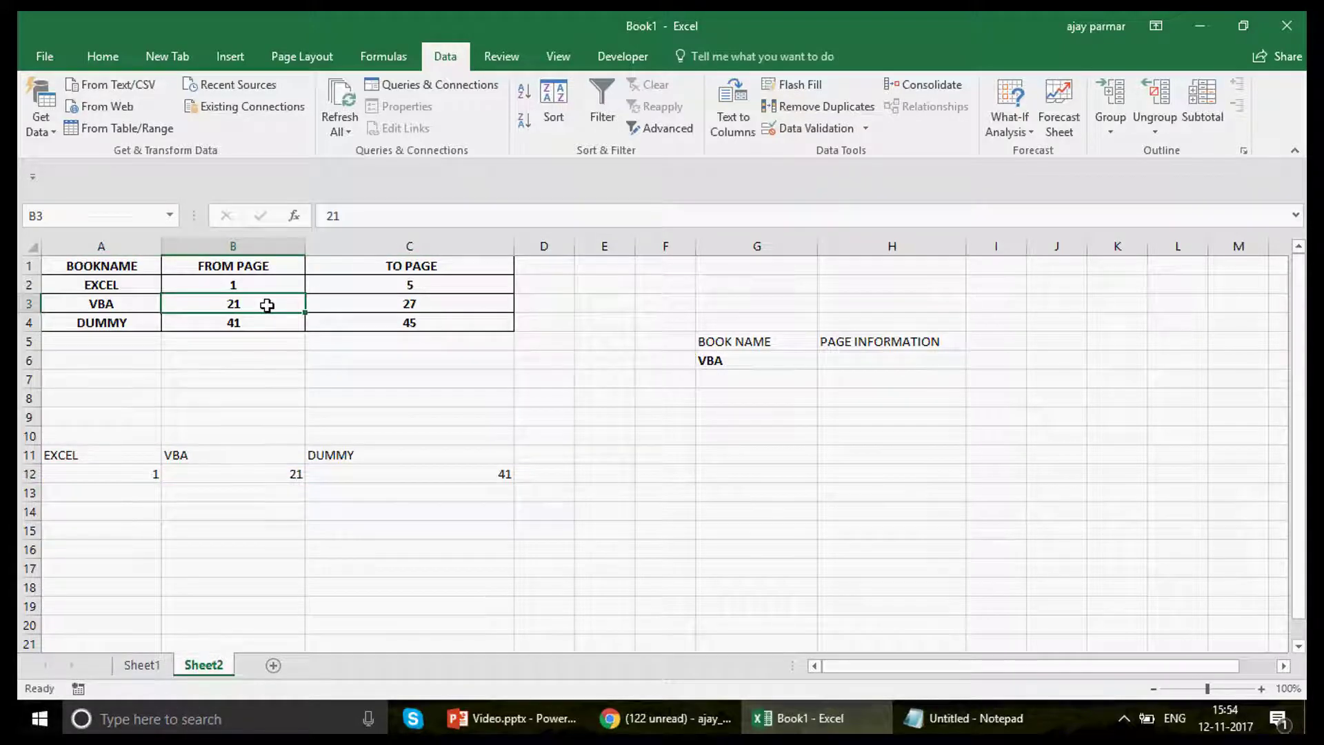
{"action": "left_click", "coordinate": [258, 474]}
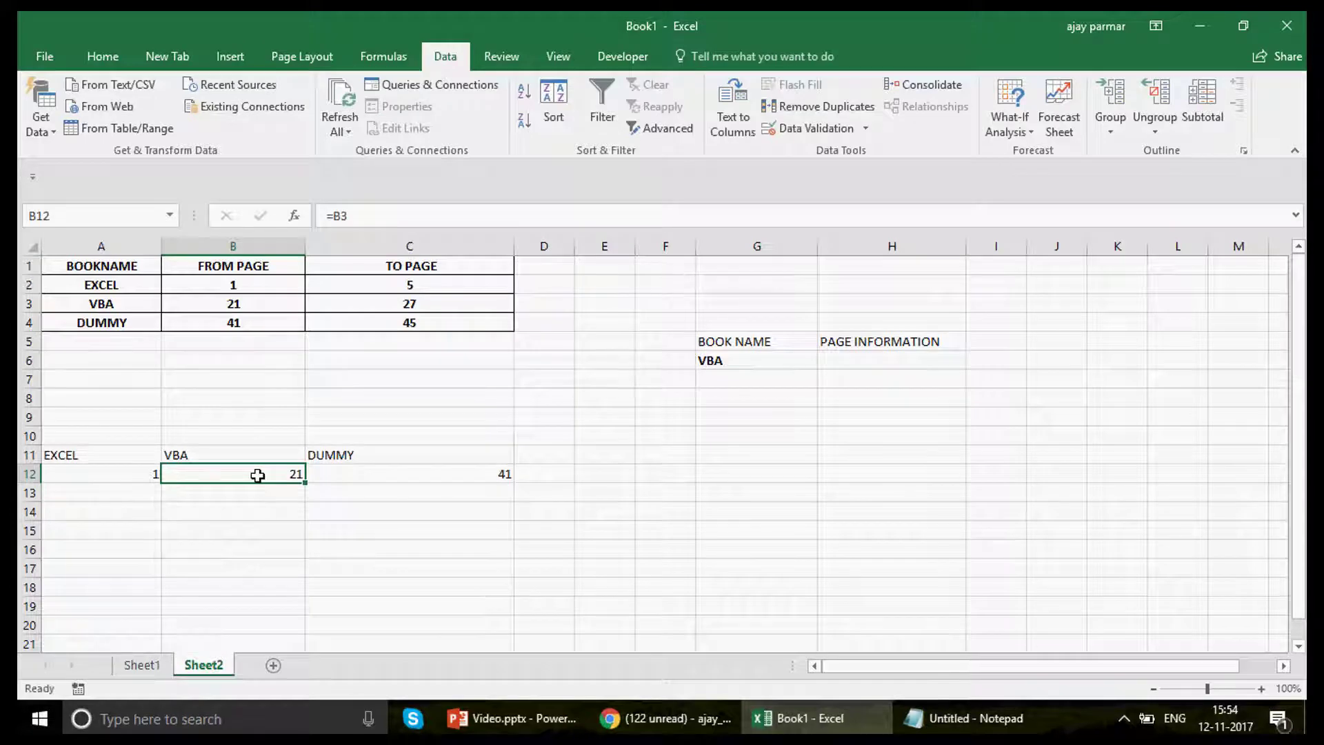
Test the links in row 12 by changing FROM PAGE to 25 for VBA and 71 for DUMMY, and undo both changes
{"action": "left_click", "coordinate": [290, 302]}
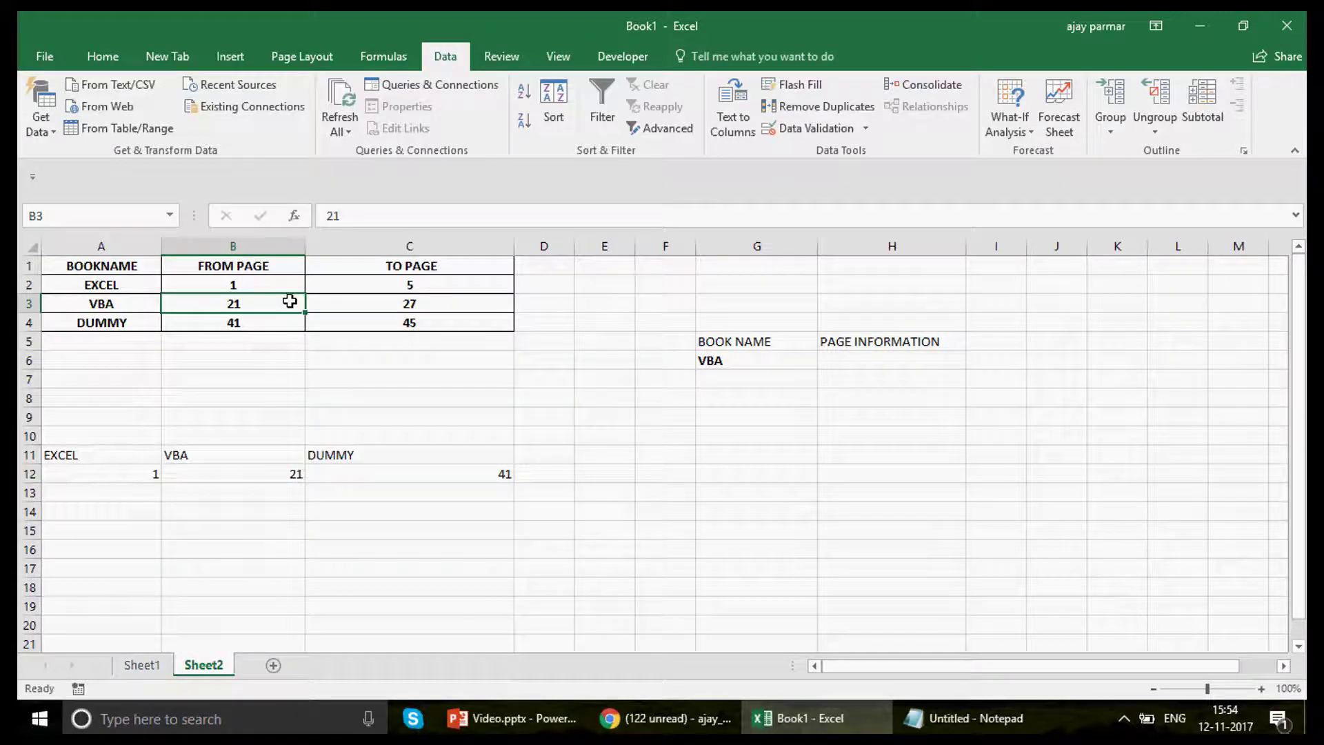
{"action": "type", "text": "25"}
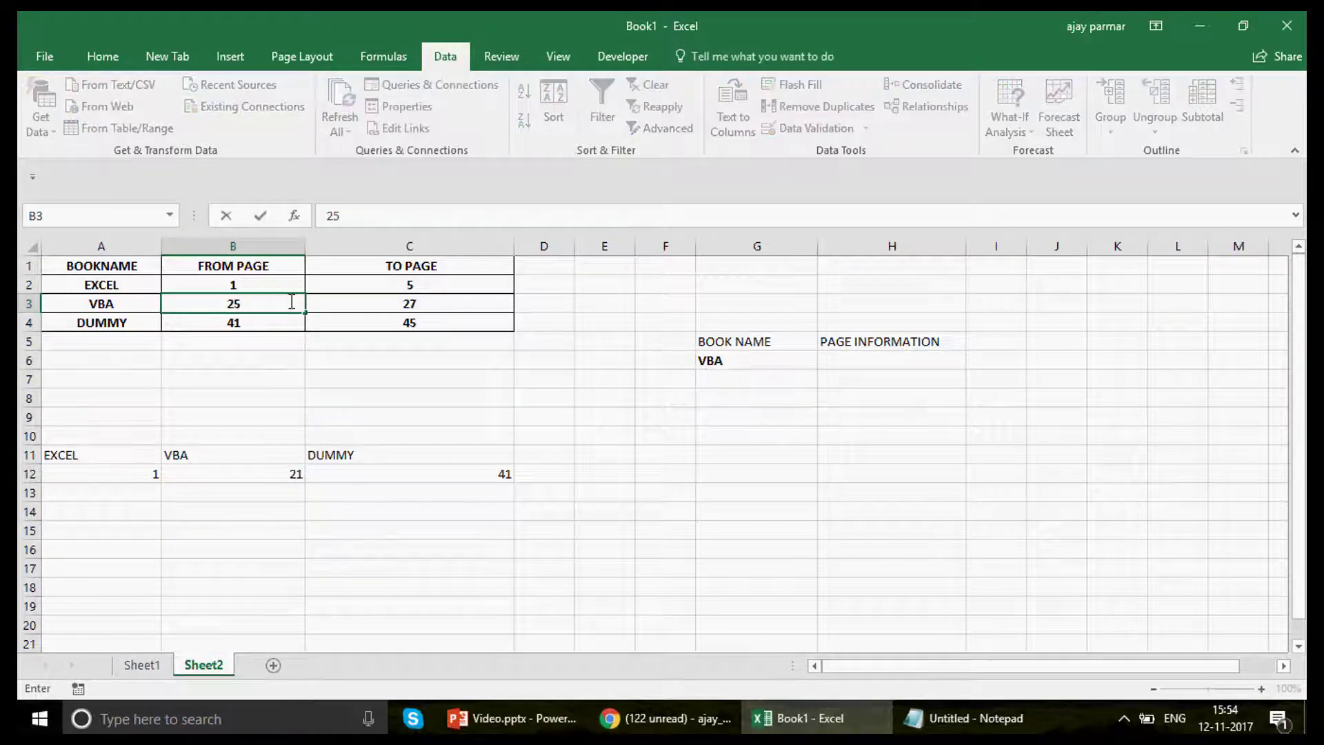
{"action": "key", "text": "Return"}
{"action": "left_click", "coordinate": [278, 474]}
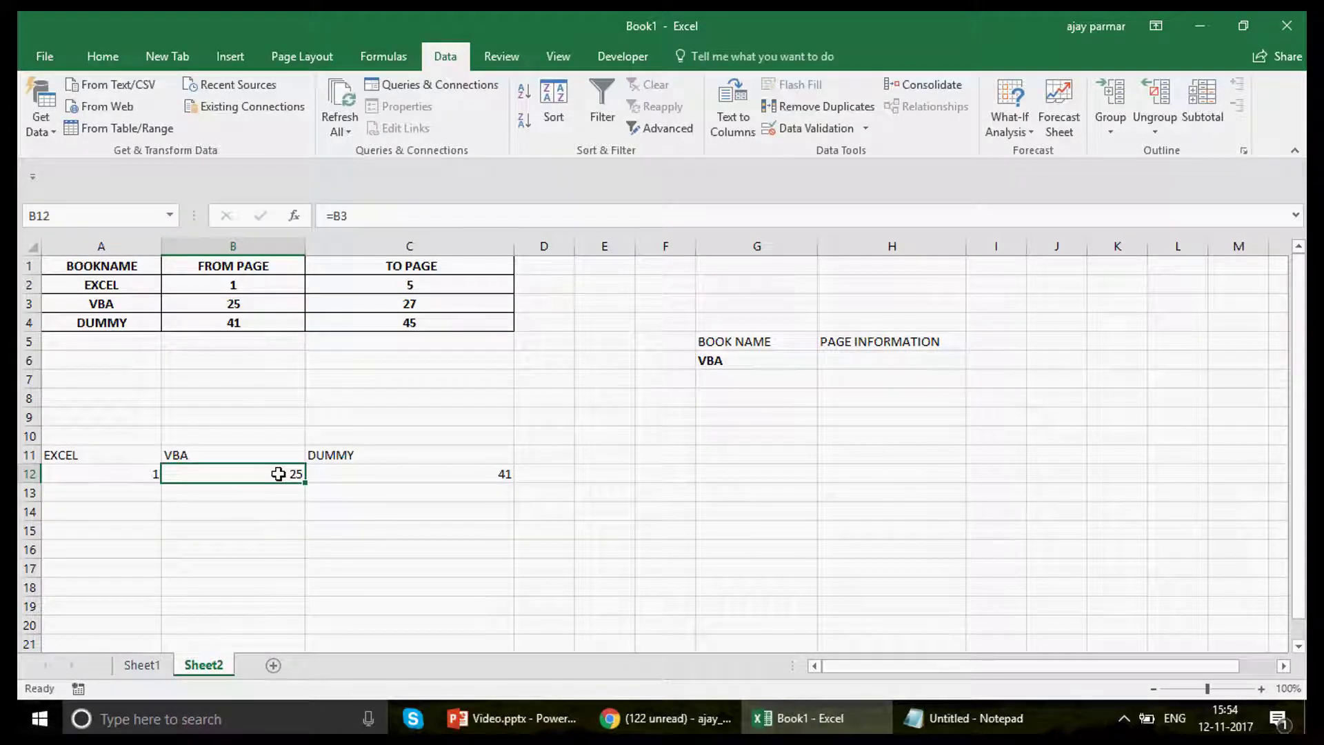
{"action": "left_click", "coordinate": [247, 323]}
{"action": "type", "text": "7"}
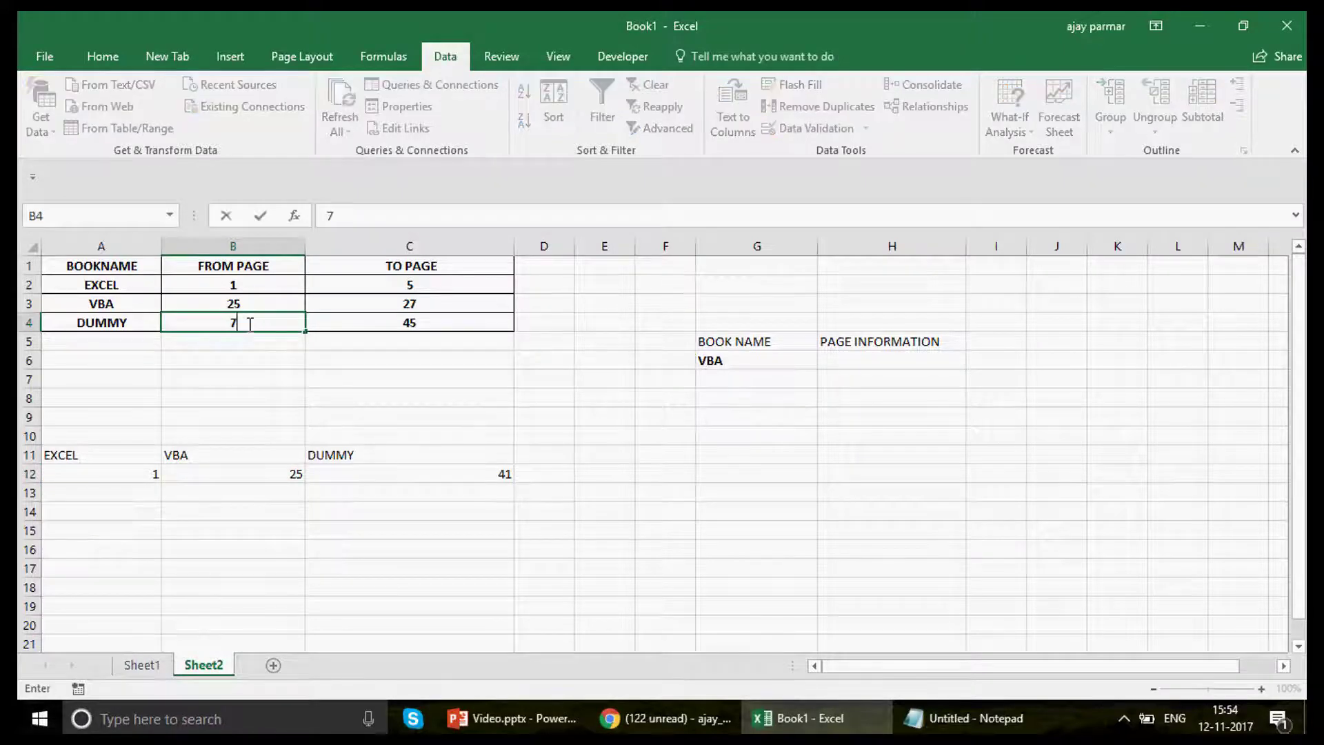
{"action": "type", "text": "1"}
{"action": "key", "text": "Return"}
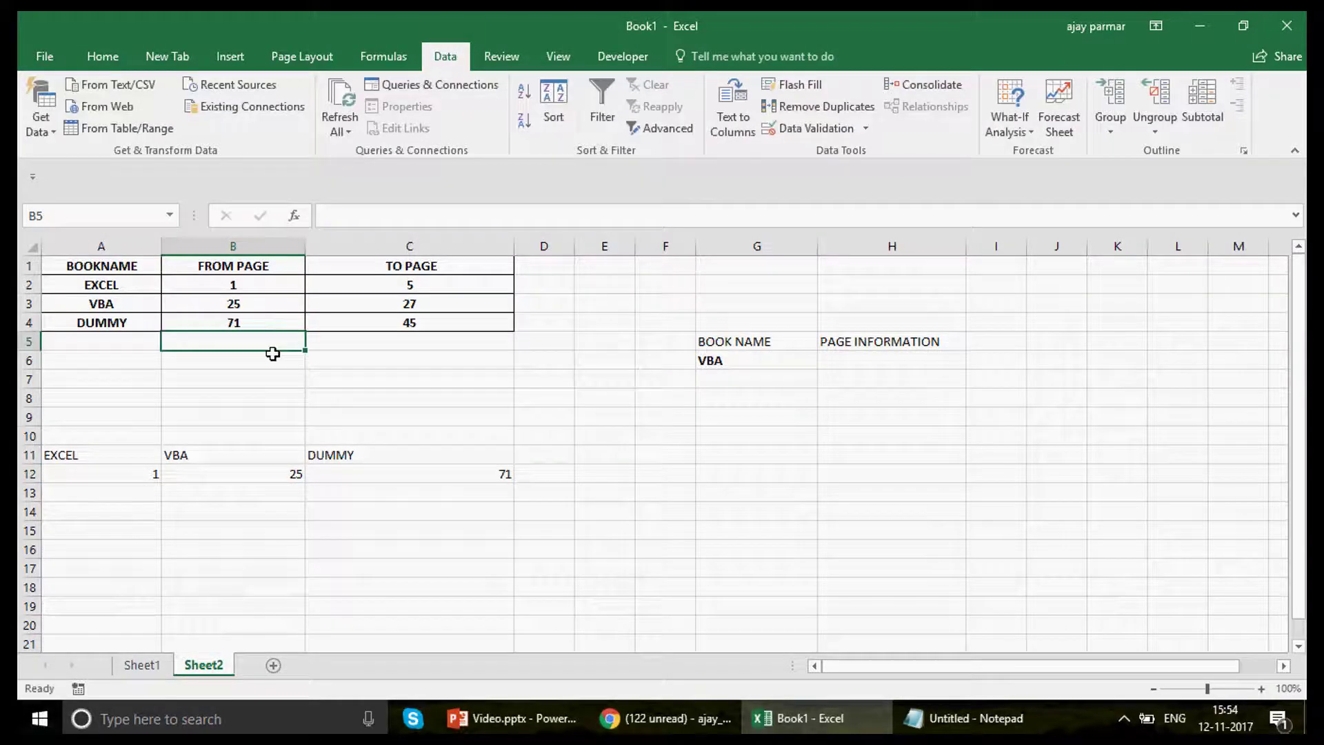
{"action": "left_click", "coordinate": [458, 478]}
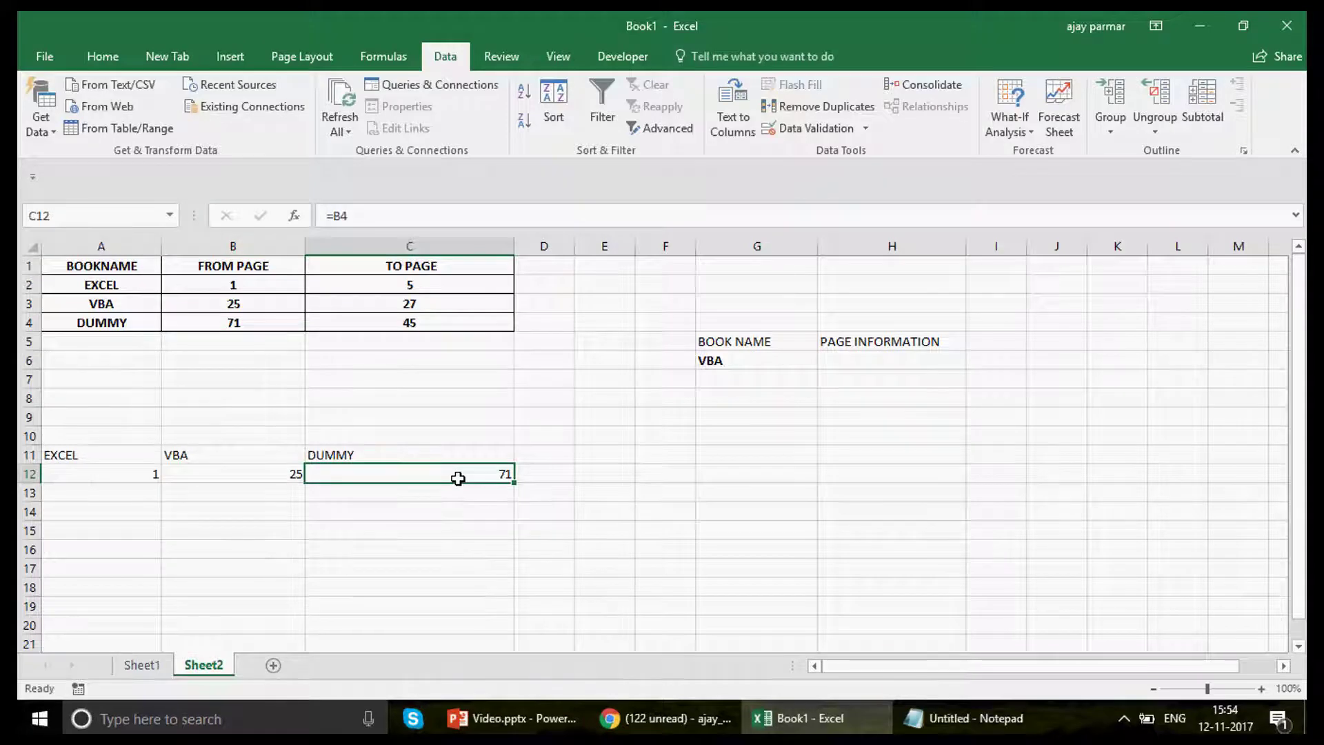
{"action": "key", "text": "ctrl+z"}
{"action": "key", "text": "ctrl+z"}
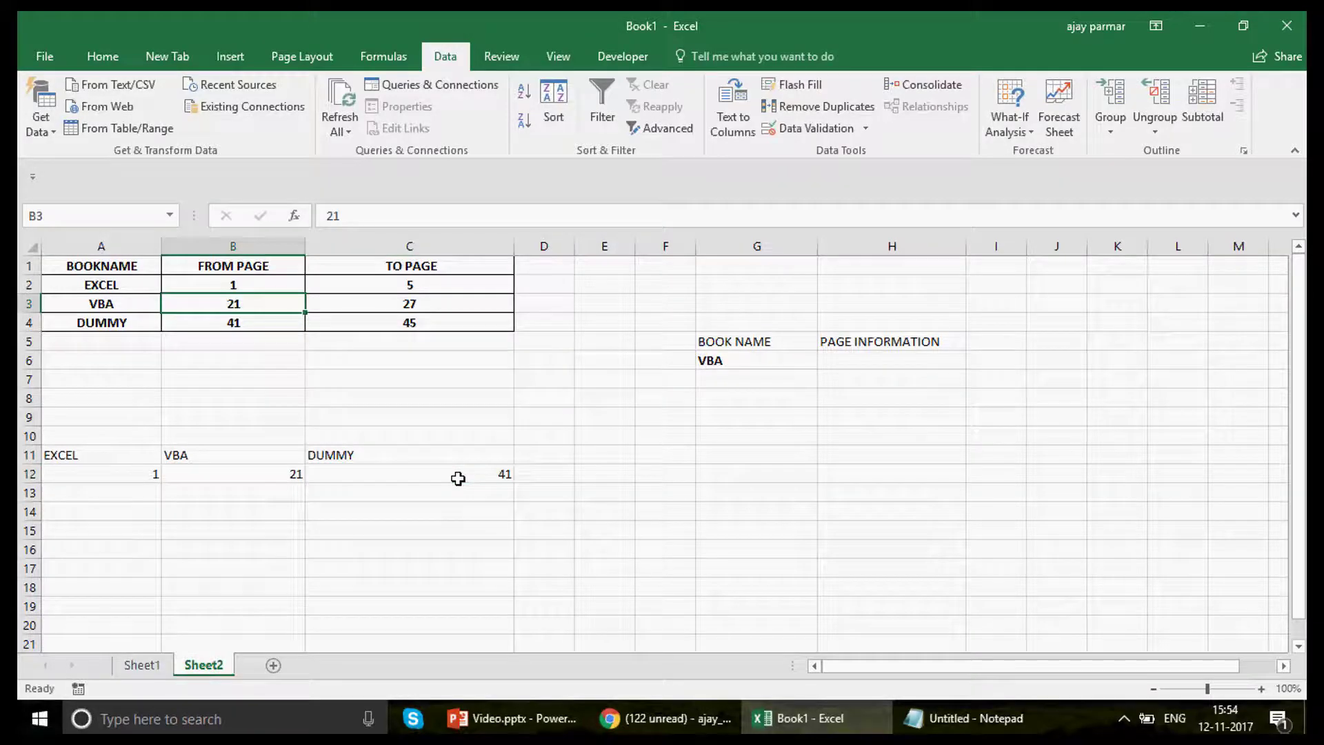
Make the page number range A12:C18 under the book headings bold
{"action": "left_click", "coordinate": [143, 470]}
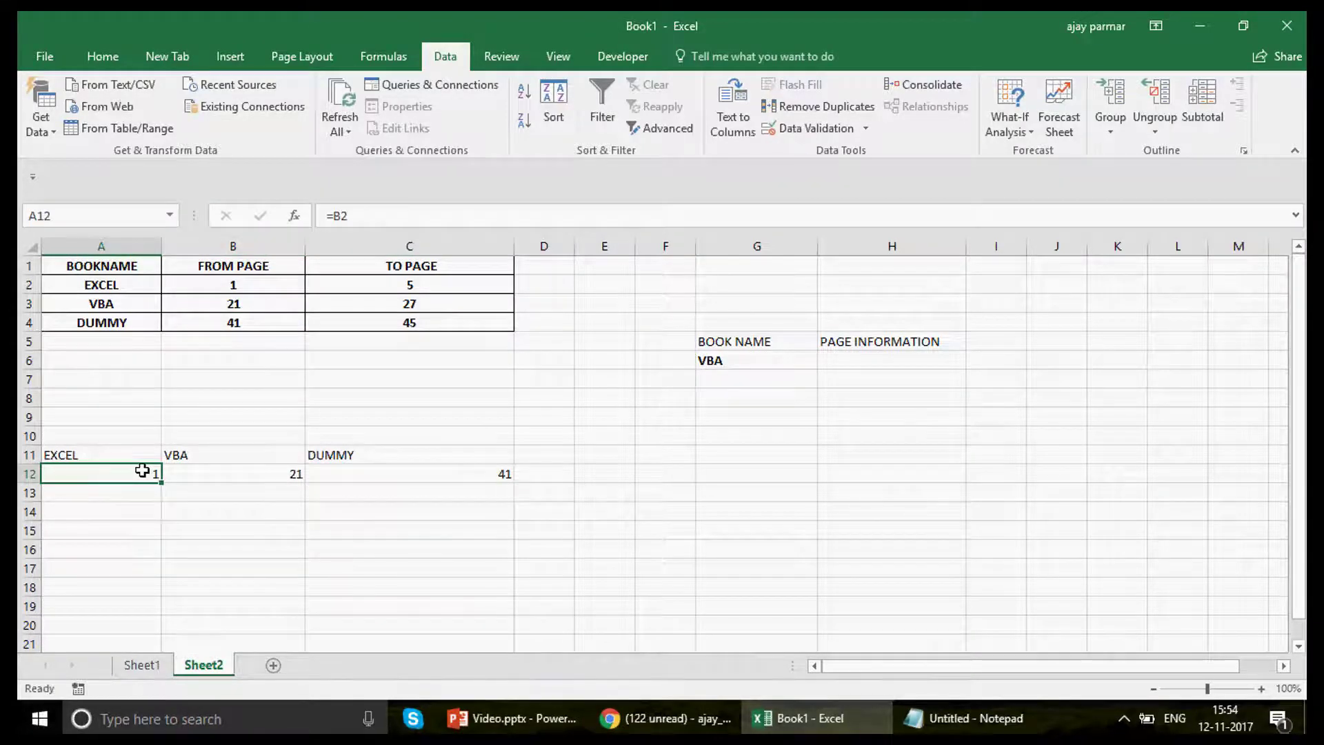
{"action": "key", "text": "ctrl+shift+Right"}
{"action": "key", "text": "shift+Down"}
{"action": "key", "text": "shift+Down"}
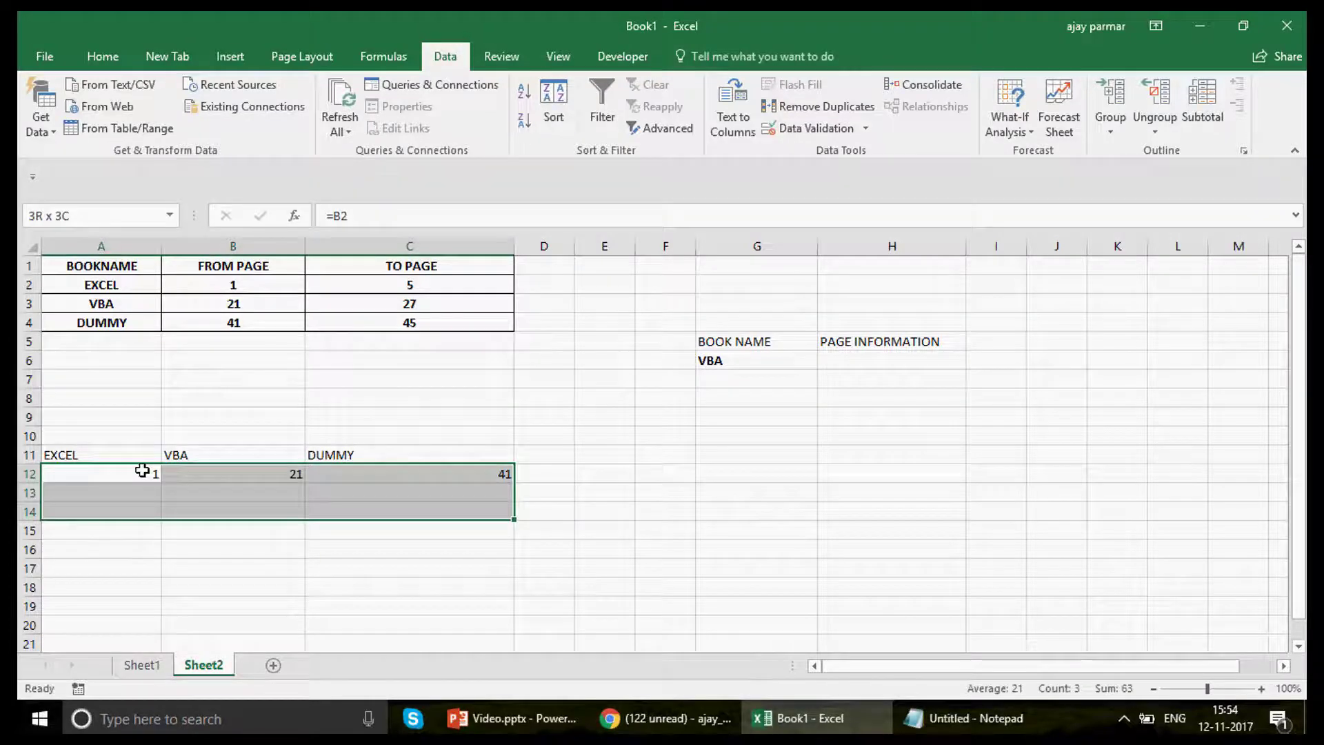
{"action": "key", "text": "shift+Down"}
{"action": "key", "text": "shift+Down"}
{"action": "key", "text": "shift+Down"}
{"action": "key", "text": "shift+Down"}
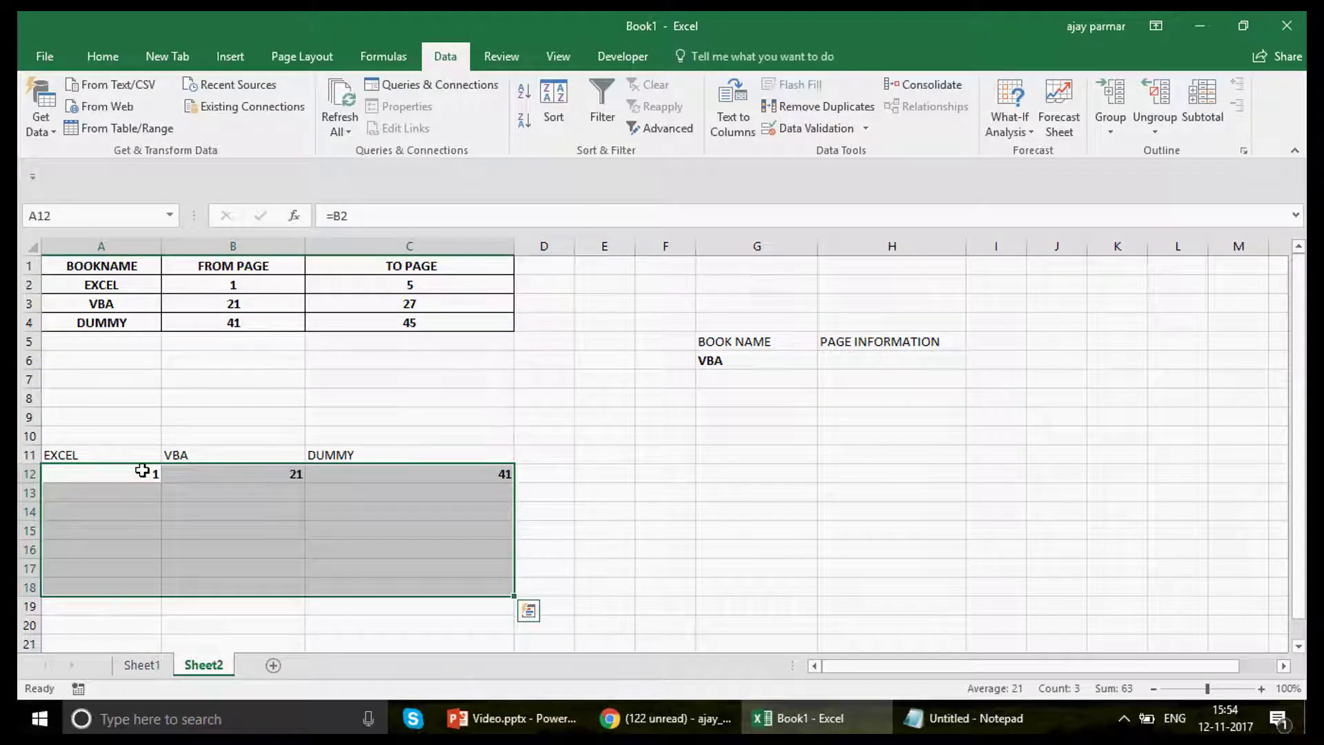
{"action": "key", "text": "ctrl+shift+Up"}
{"action": "key", "text": "shift+Right"}
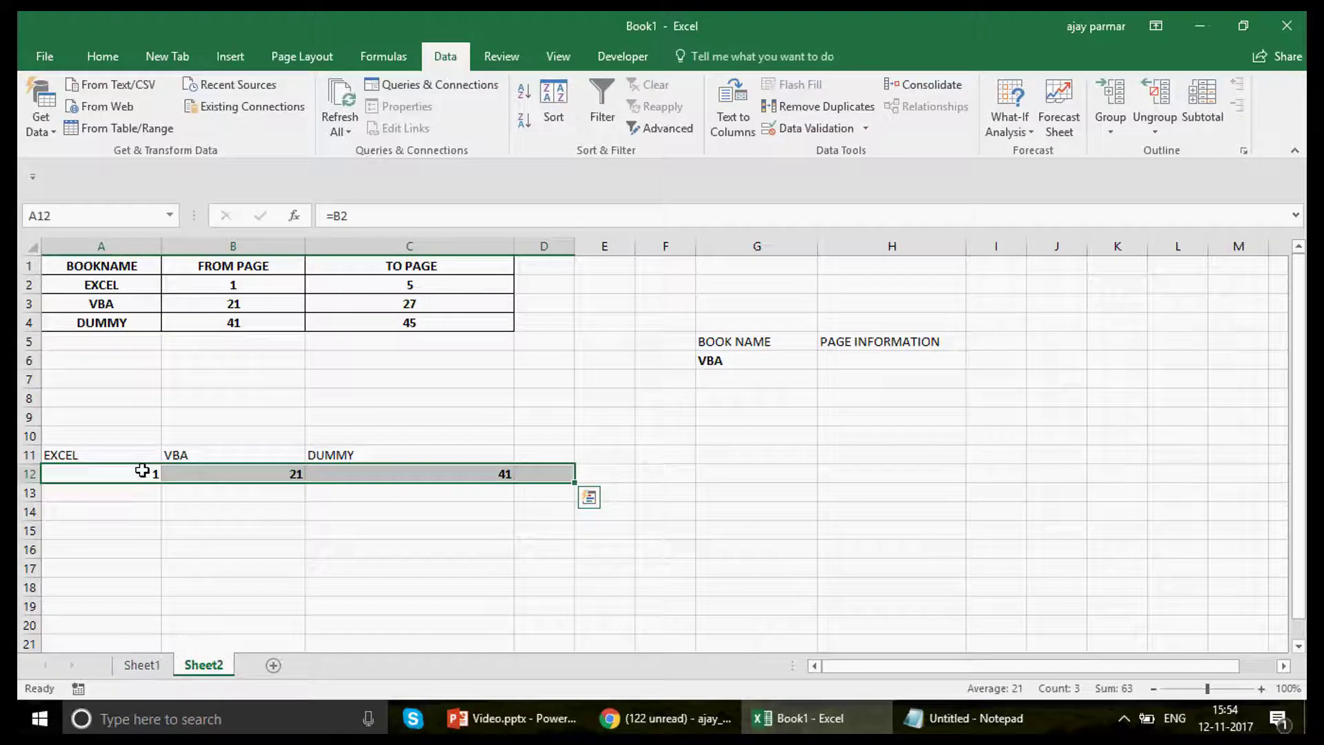
{"action": "left_click", "coordinate": [142, 470]}
Centre the book headings in A11:C11 and format them bold and italic
{"action": "left_click", "coordinate": [1261, 689]}
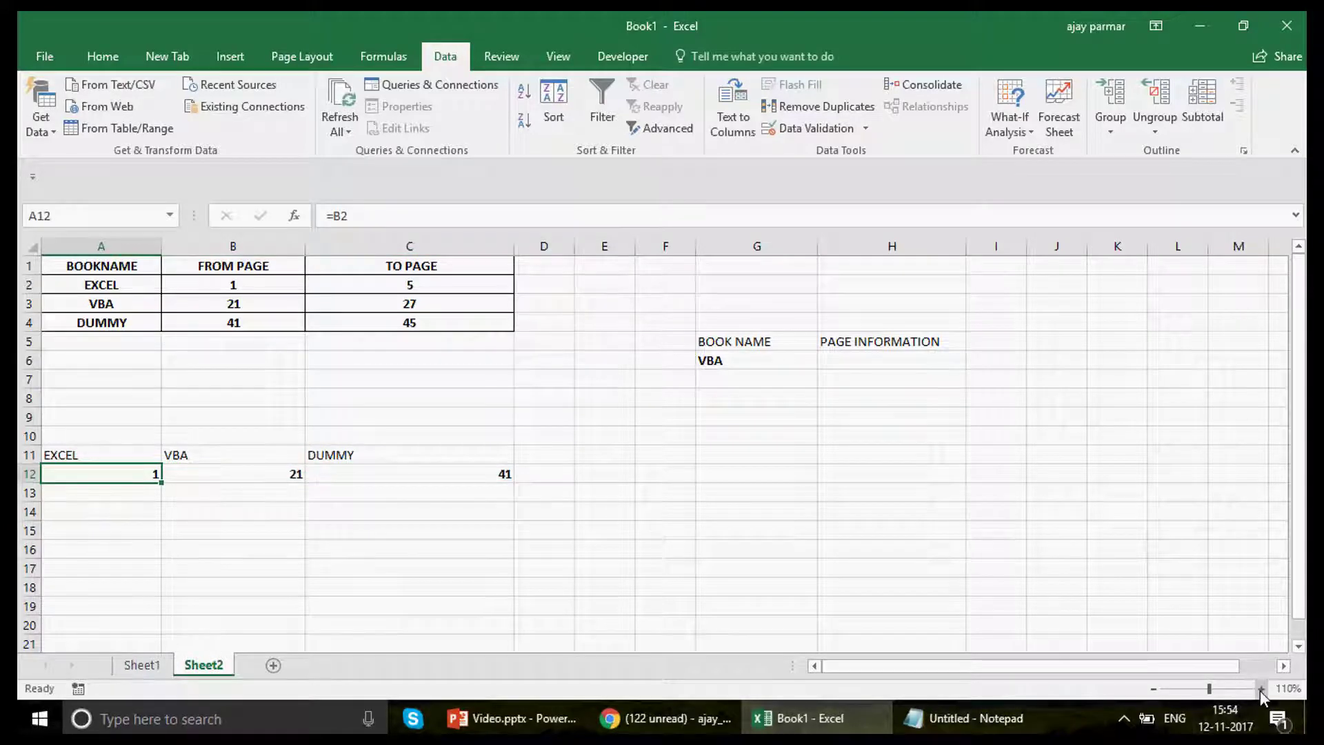
{"action": "key", "text": "Up"}
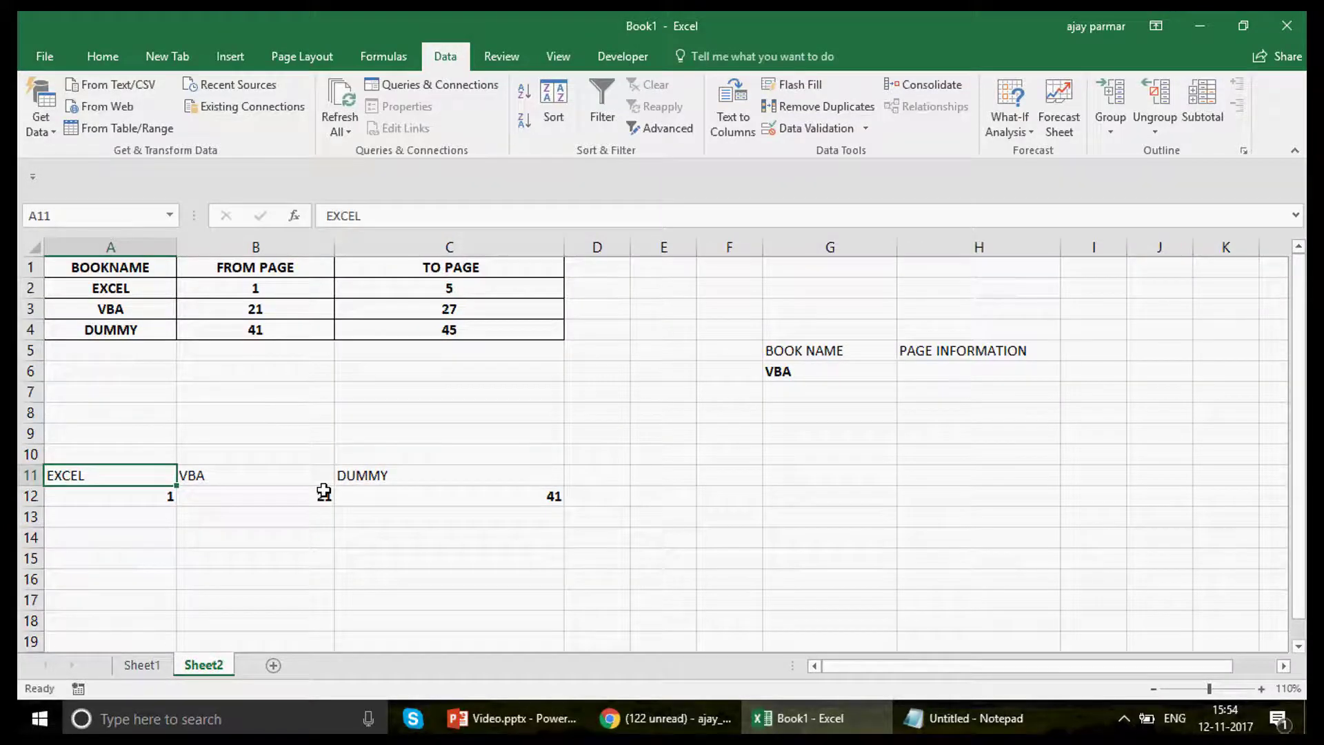
{"action": "key", "text": "shift+Right"}
{"action": "key", "text": "shift+Right"}
{"action": "left_click", "coordinate": [114, 58]}
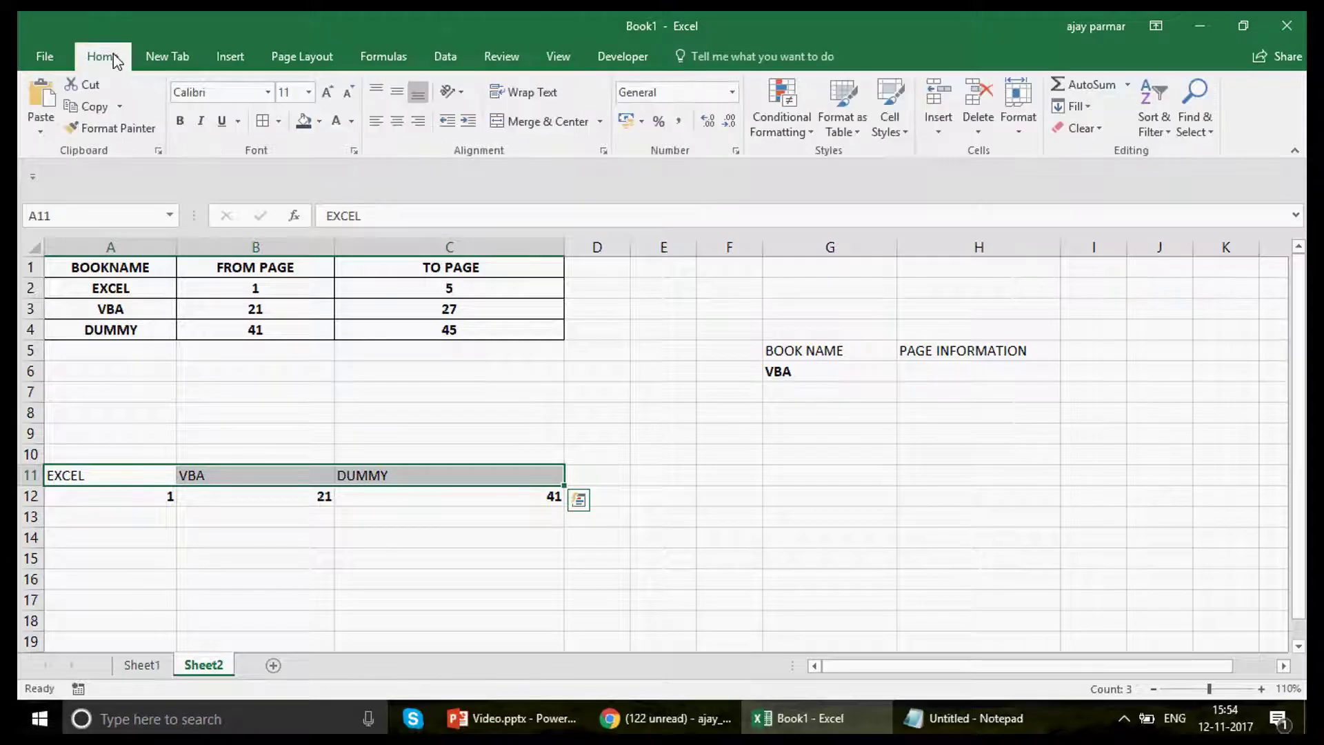
{"action": "left_click", "coordinate": [399, 125]}
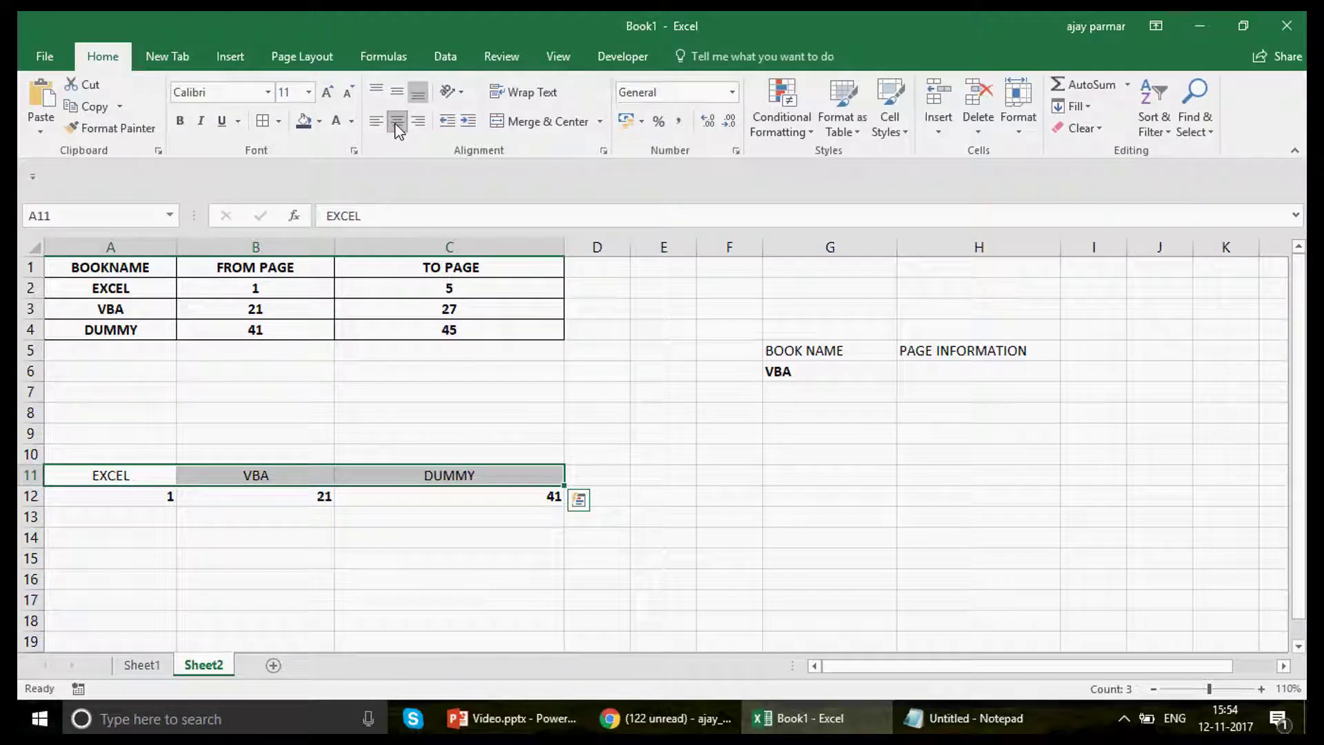
{"action": "key", "text": "ctrl+b"}
{"action": "key", "text": "ctrl+i"}
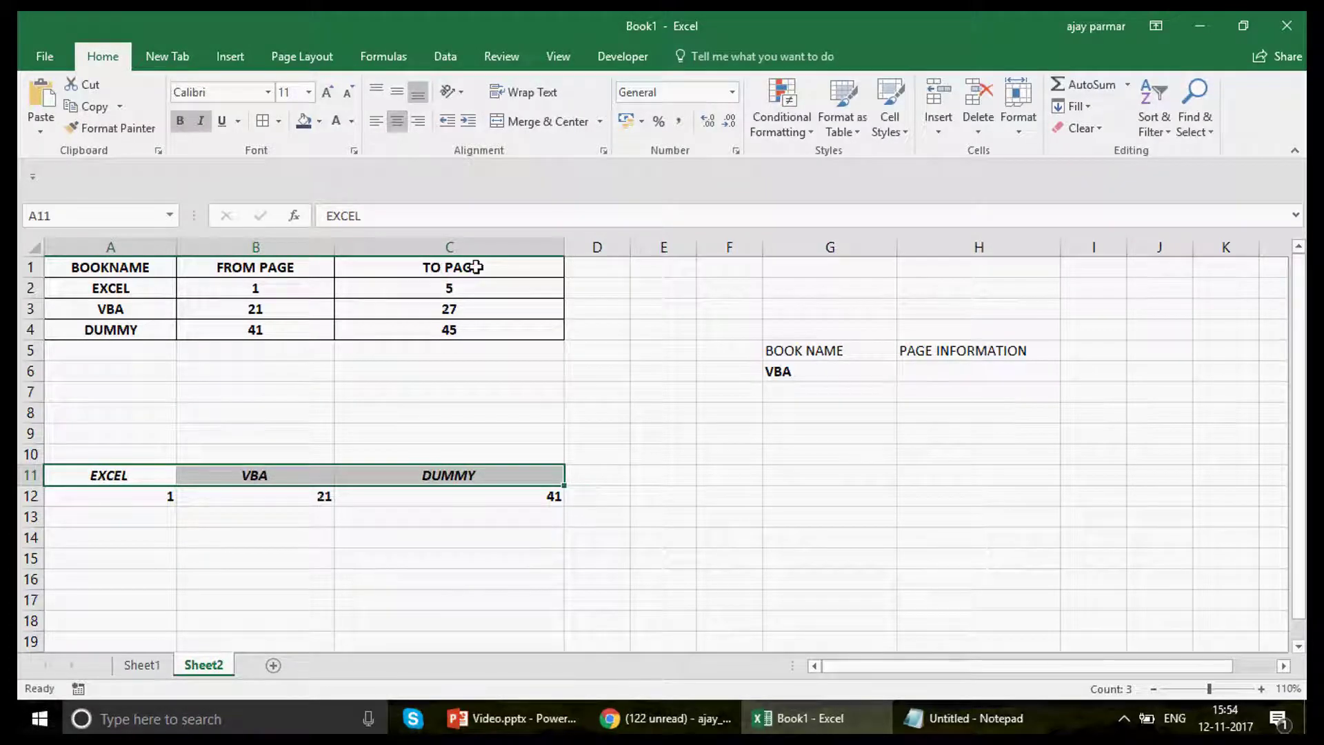
{"action": "left_click", "coordinate": [456, 290]}
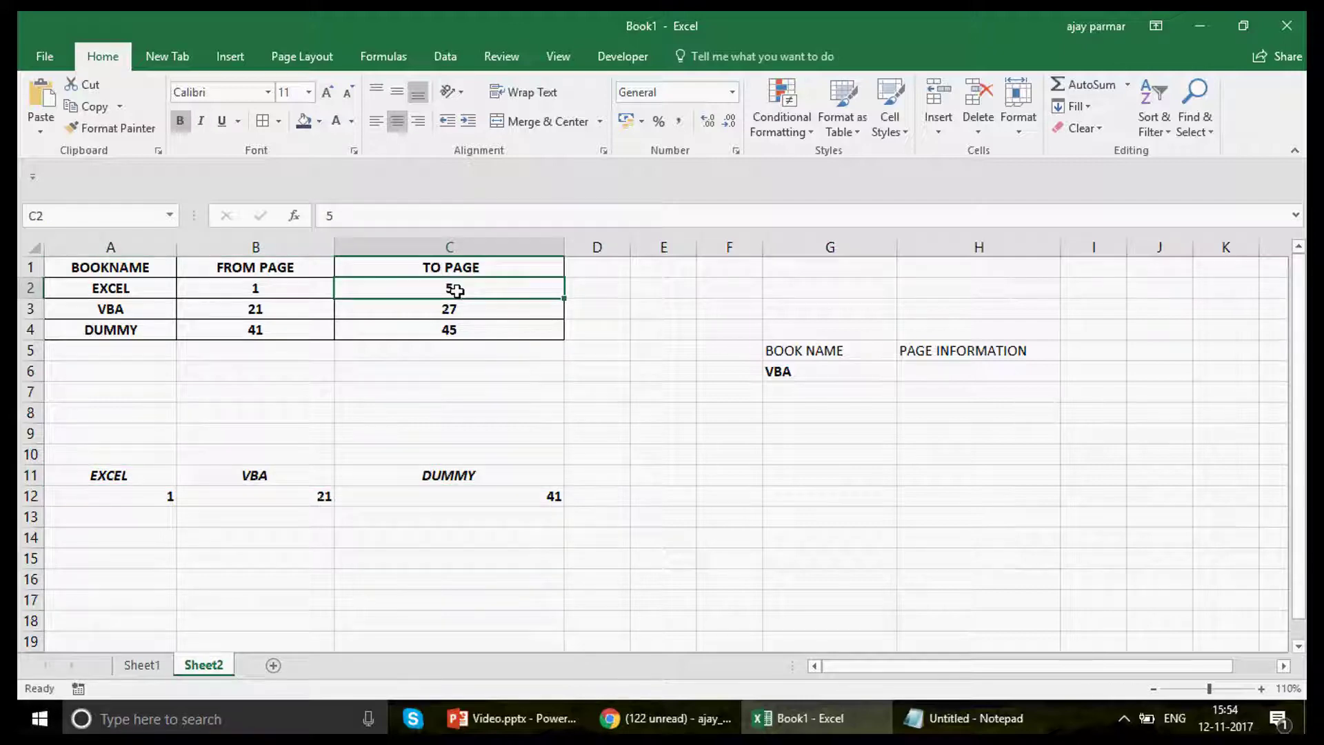
{"action": "key", "text": "Down"}
{"action": "key", "text": "Down"}
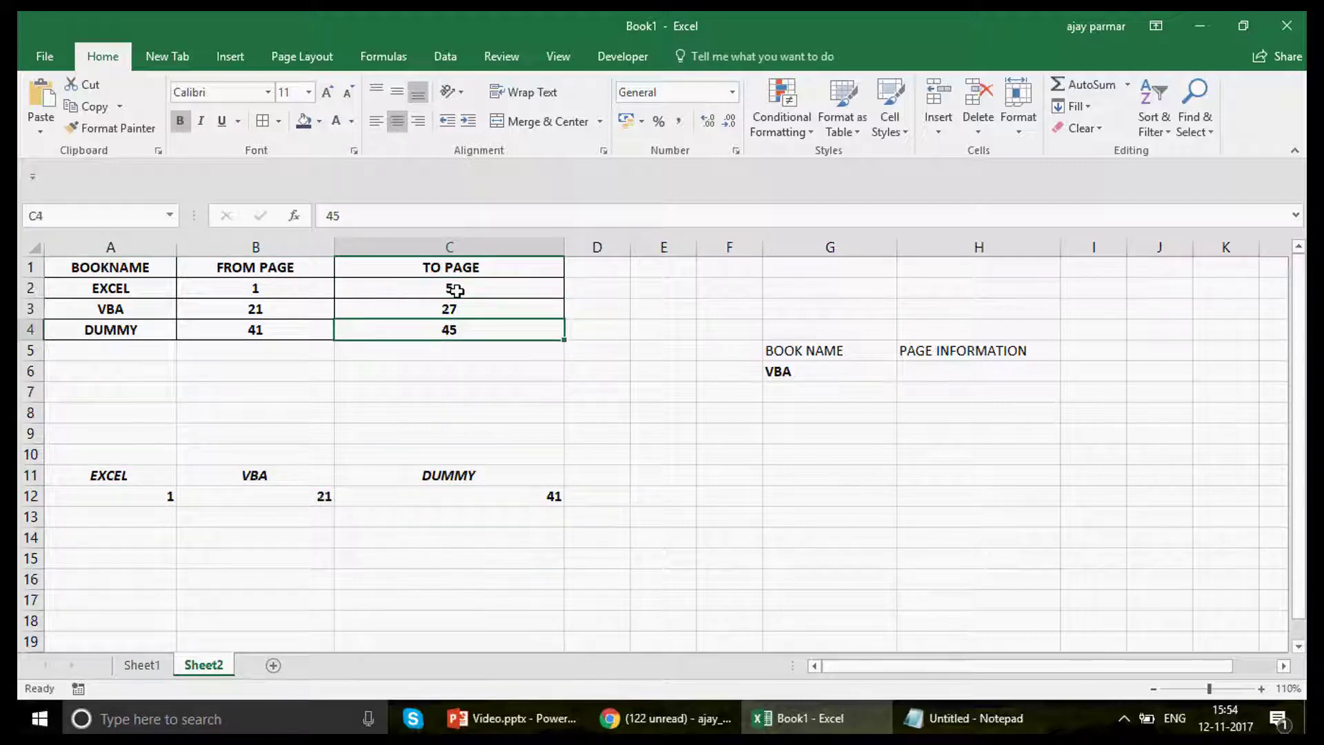
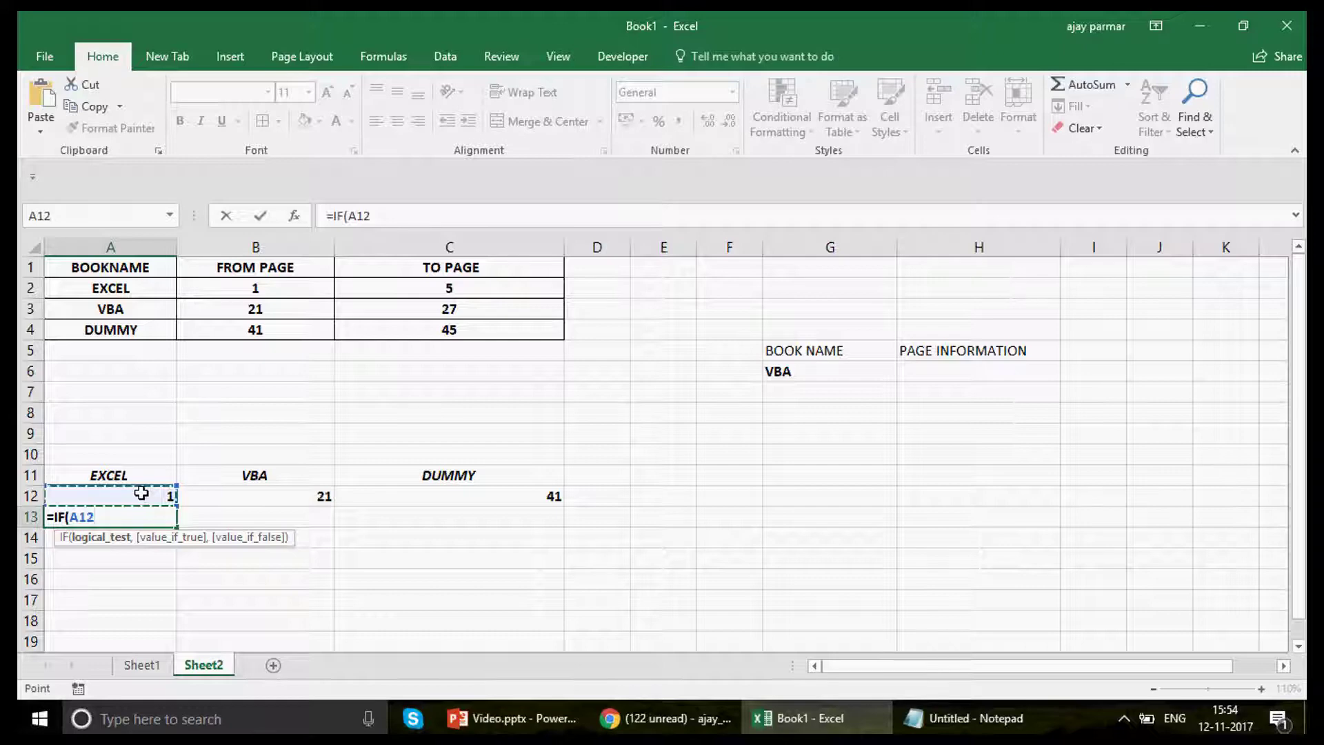
Enter the formula =IF(A12>=C2,"",A12+1) in A13 to continue the EXCEL page list
{"action": "type", "text": ">="}
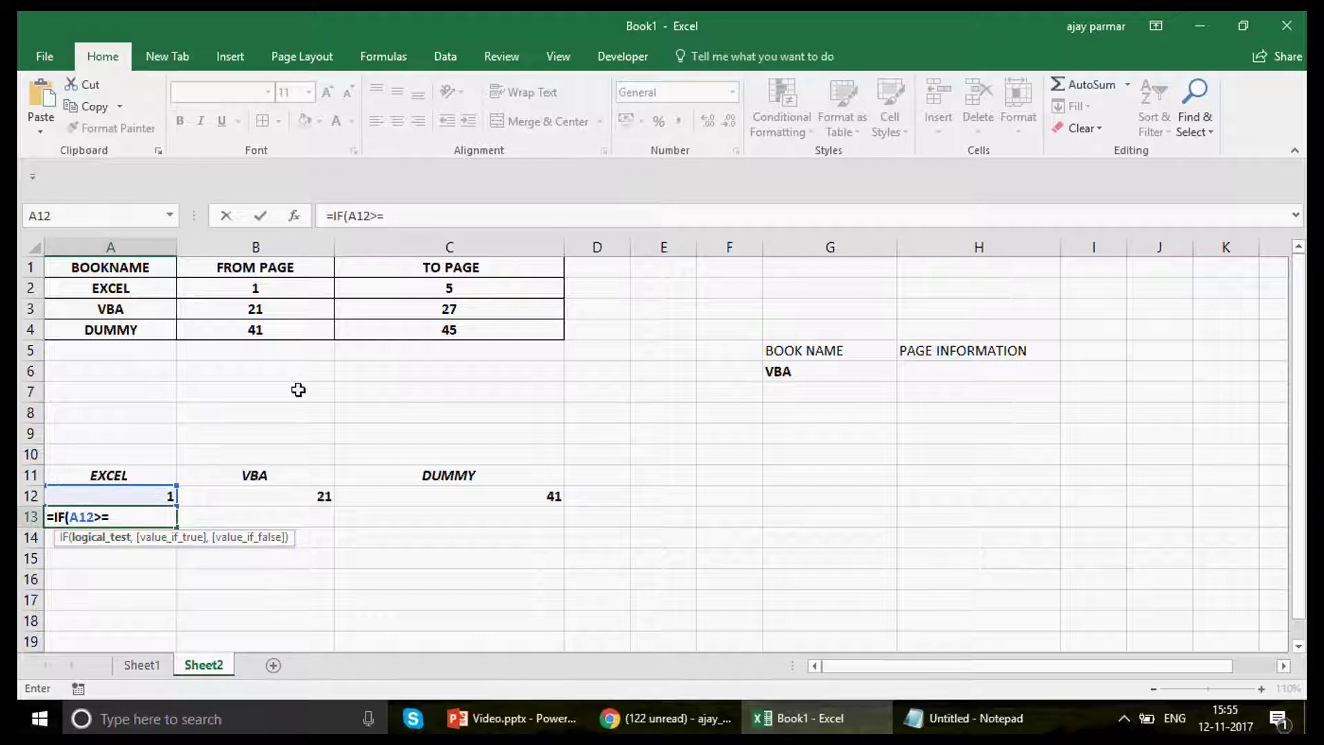
{"action": "left_click", "coordinate": [427, 291]}
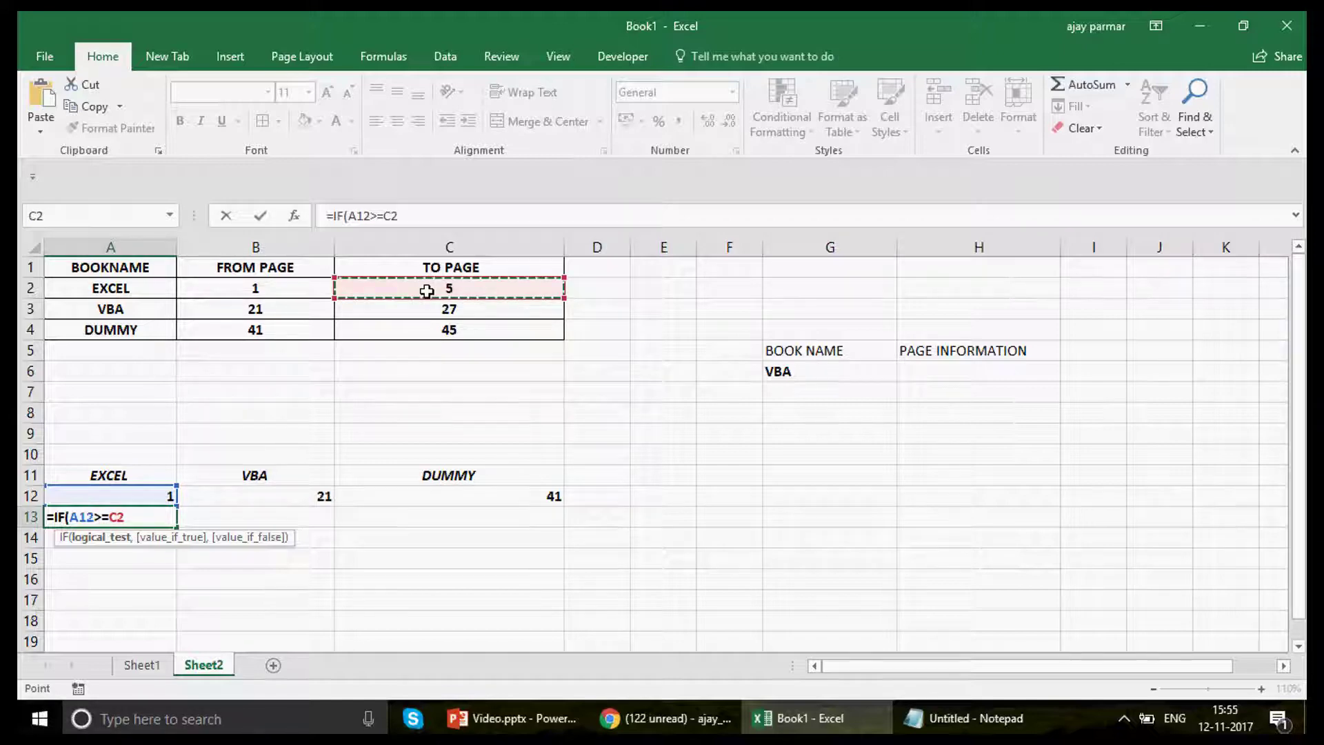
{"action": "type", "text": ","}
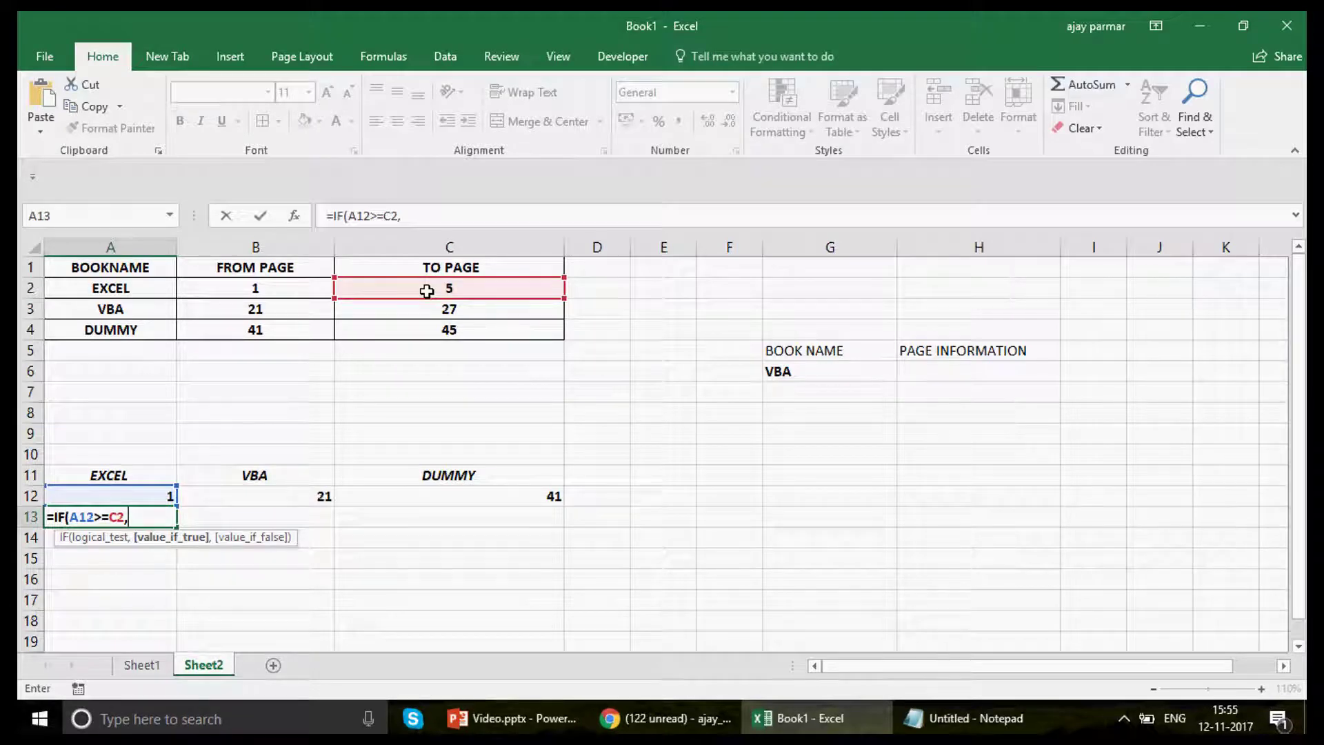
{"action": "type", "text": "\"\""}
{"action": "type", "text": ","}
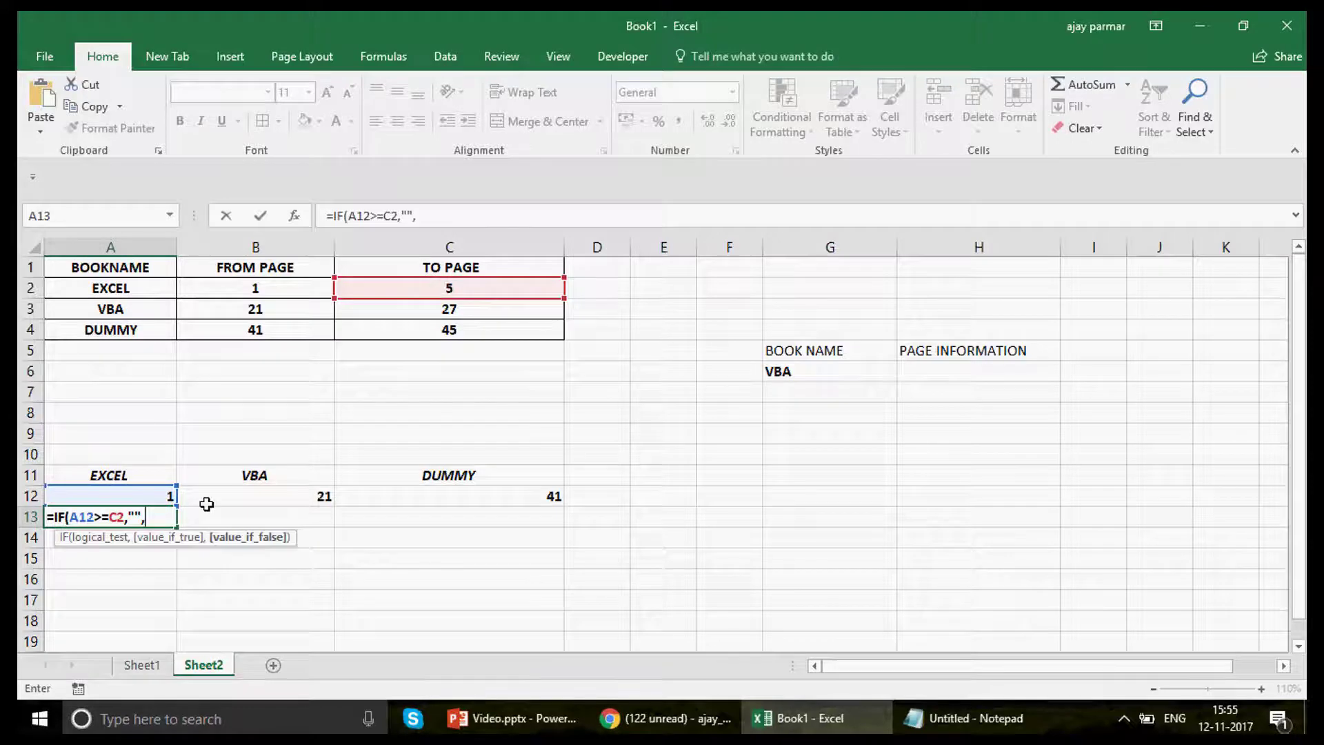
{"action": "left_click", "coordinate": [140, 494]}
{"action": "type", "text": "+"}
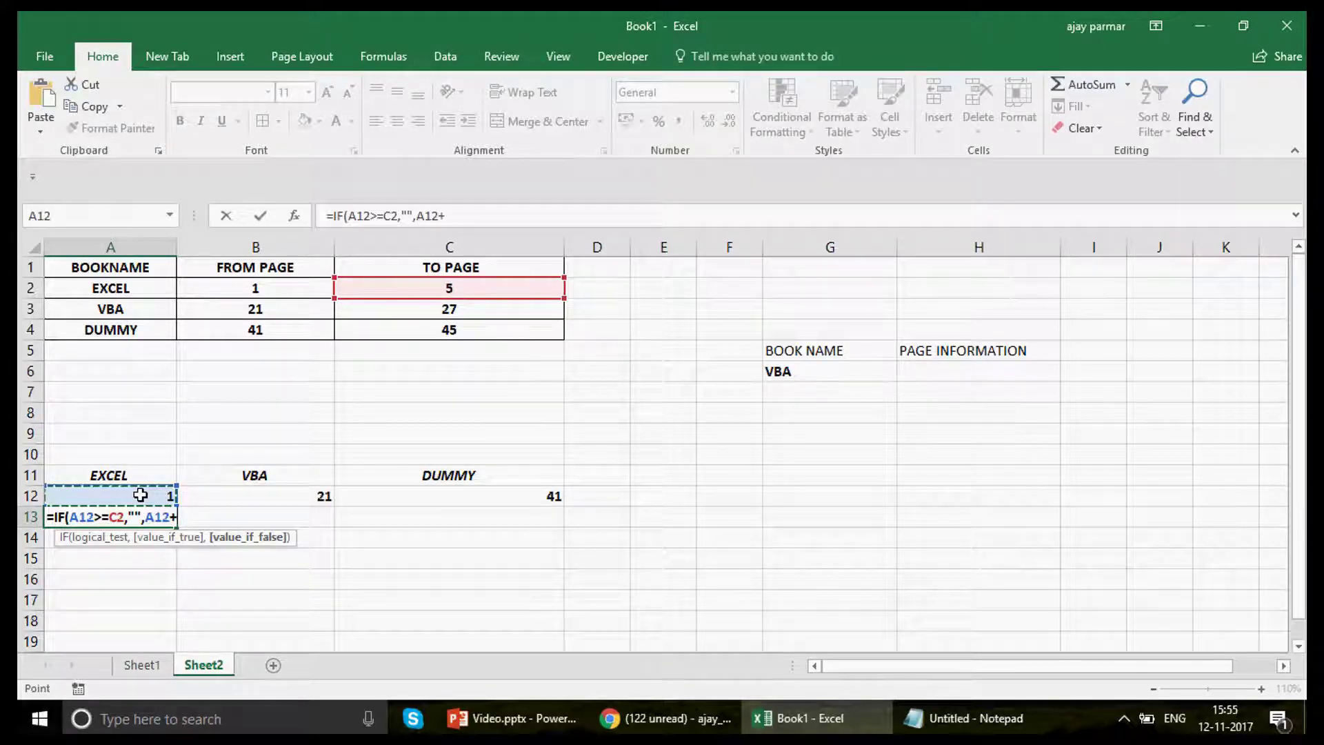
{"action": "type", "text": "1"}
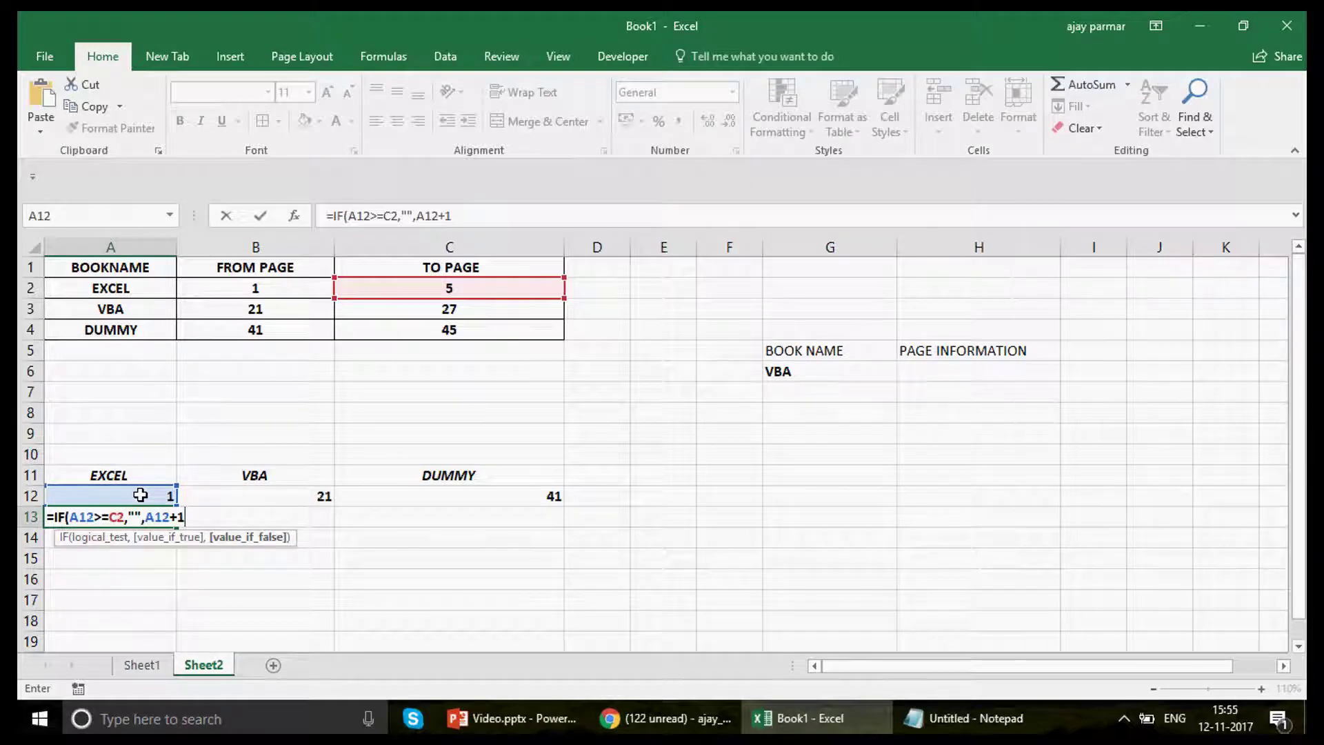
{"action": "type", "text": ")"}
{"action": "key", "text": "ctrl+Return"}
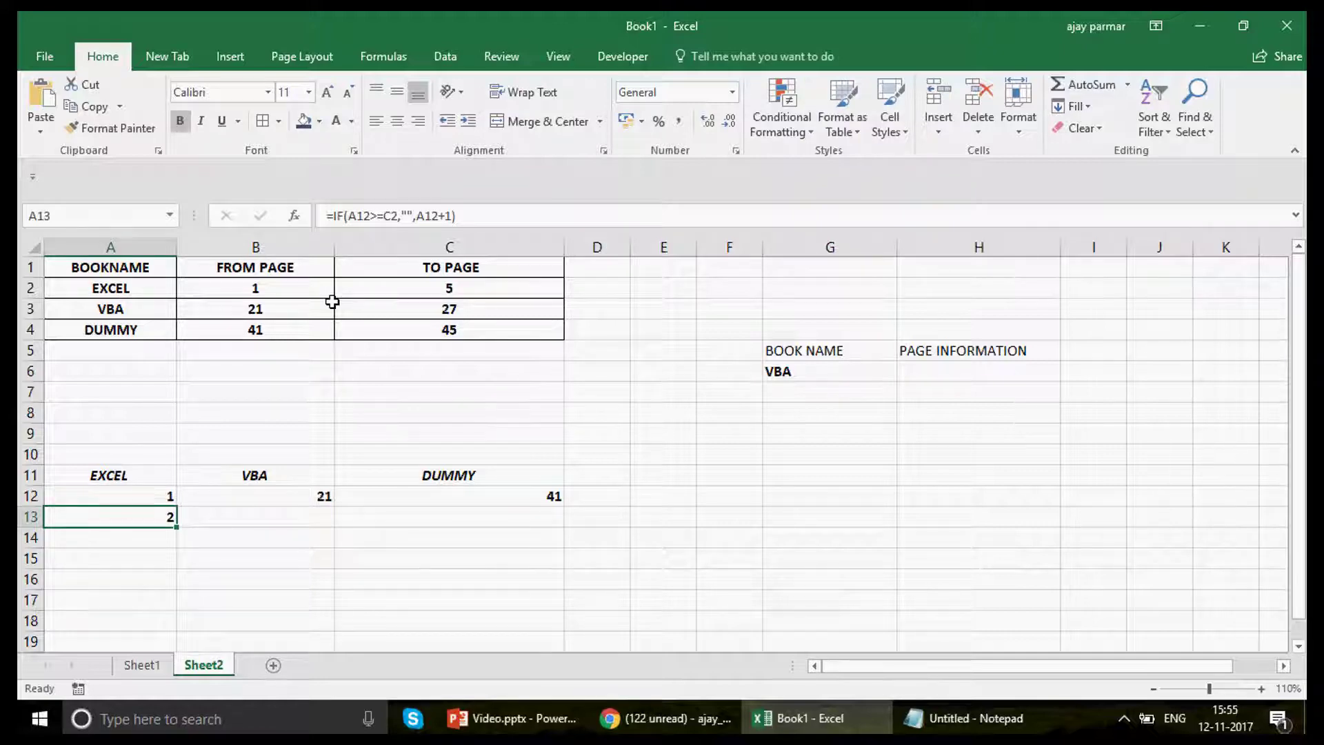
Make the C2 reference in A13's formula absolute as $C$2 and fill the formula down to A18
{"action": "double_click", "coordinate": [176, 526]}
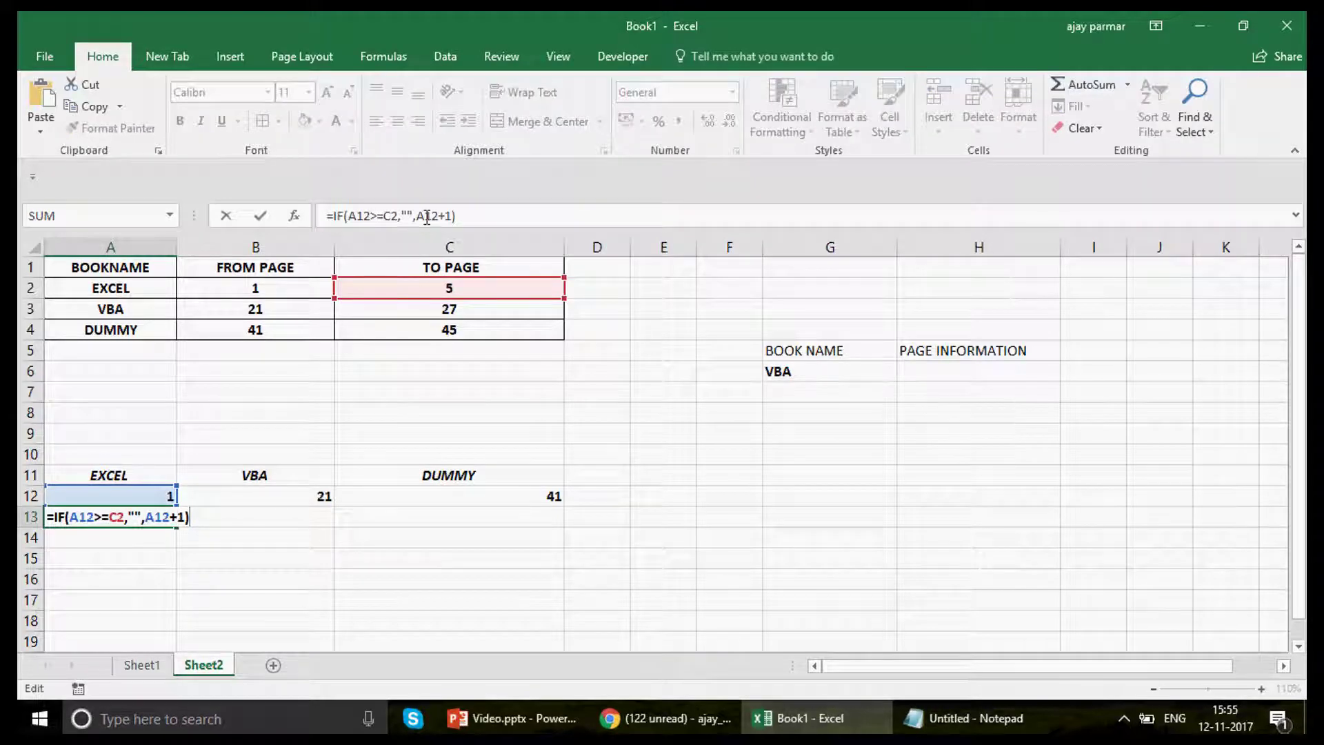
{"action": "left_click", "coordinate": [397, 218]}
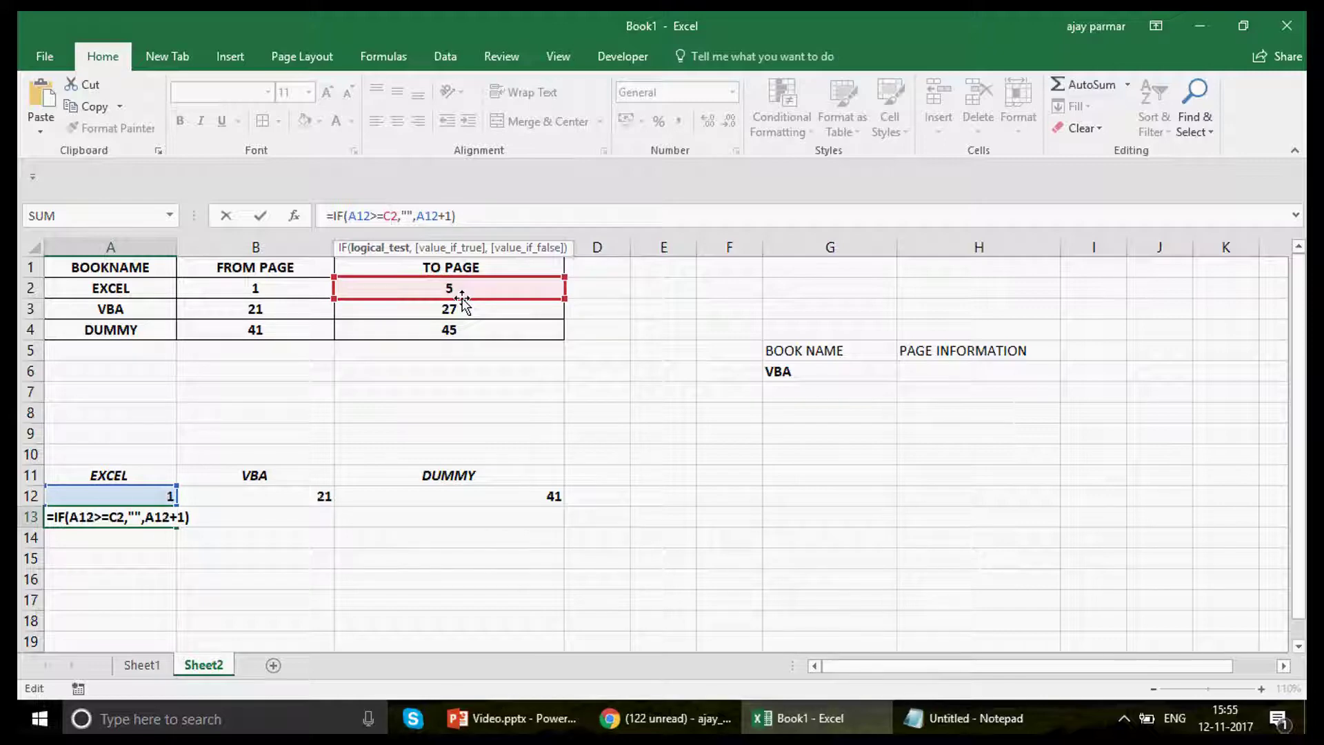
{"action": "key", "text": "F4"}
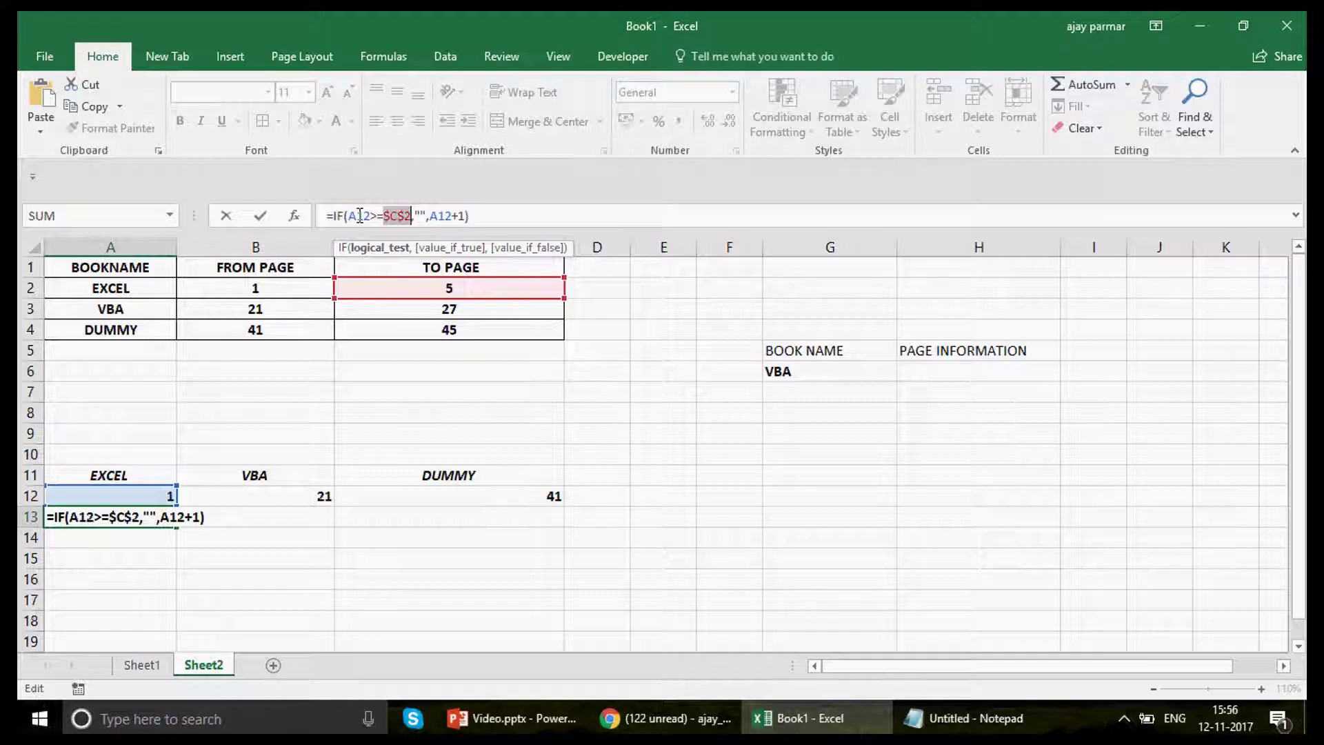
{"action": "left_click", "coordinate": [443, 216]}
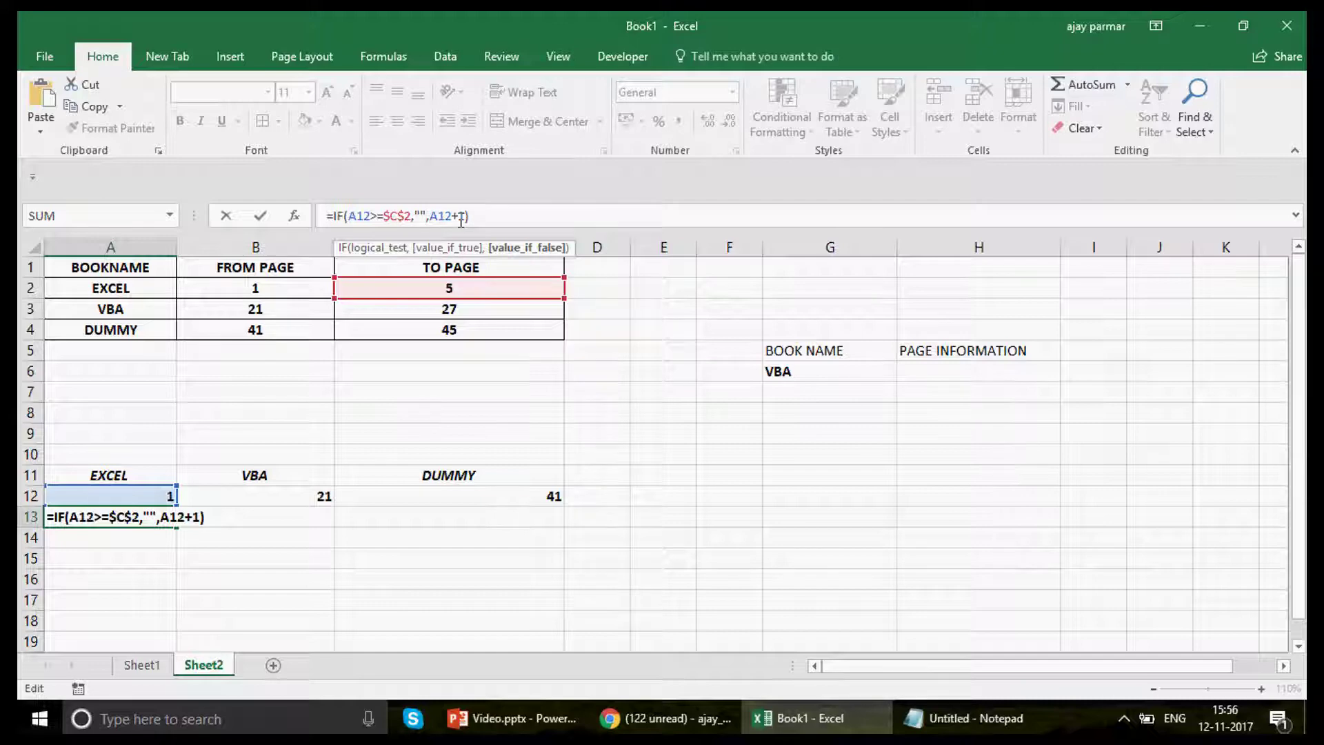
{"action": "key", "text": "ctrl+Return"}
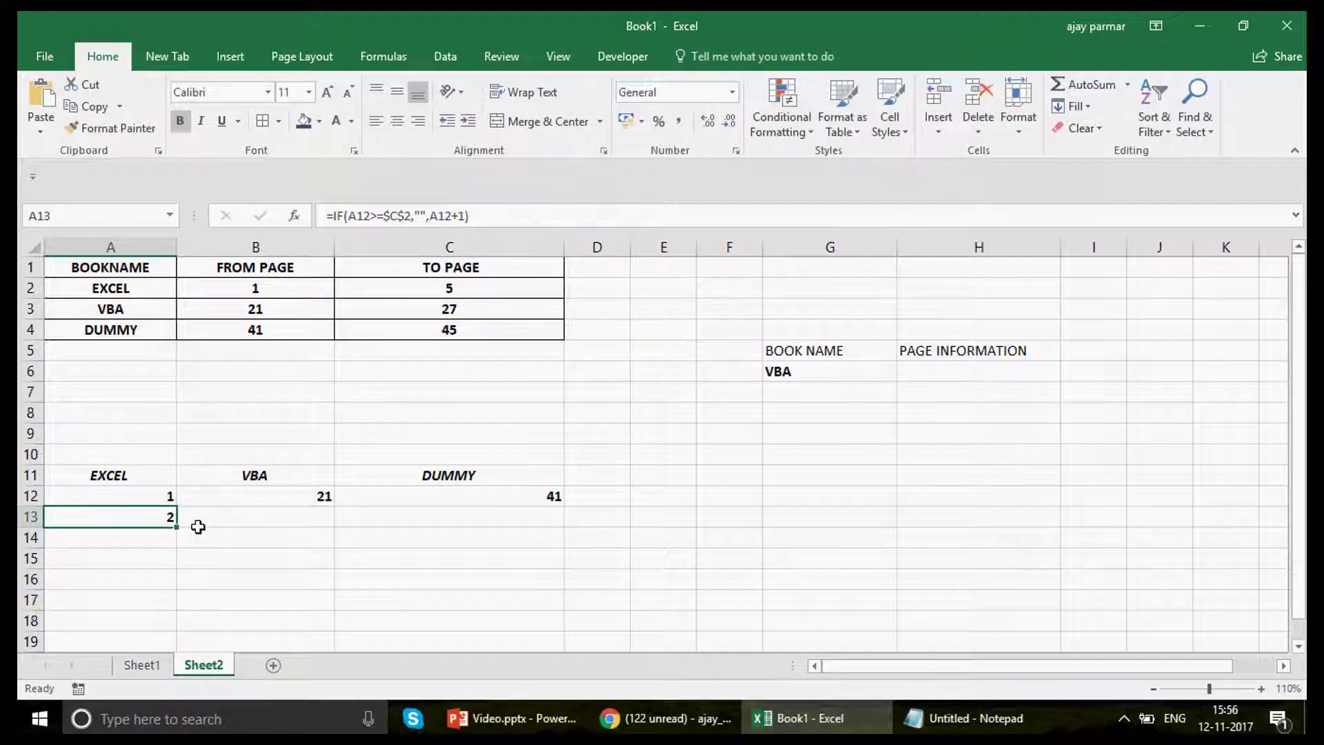
{"action": "left_click_drag", "start_coordinate": [177, 530], "coordinate": [173, 624]}
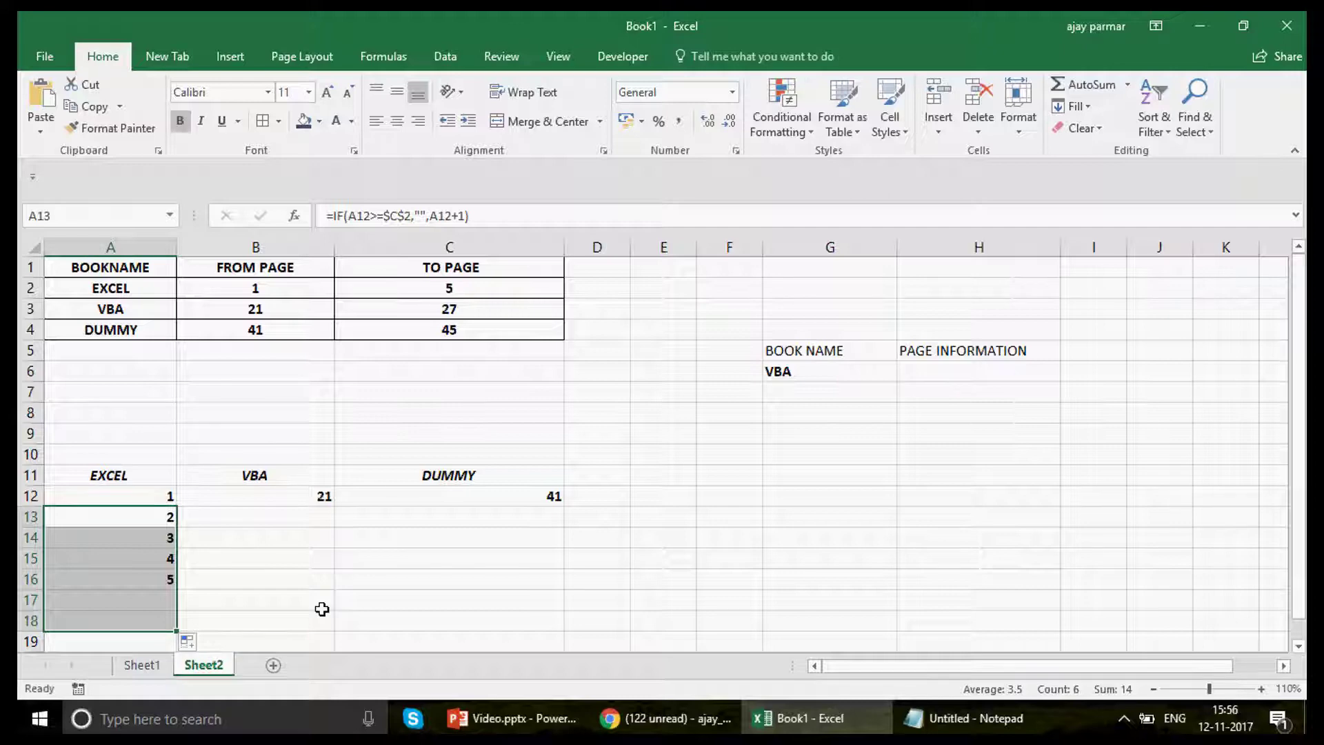
Examine the filled IF formulas in A14 and A17, including their $C$2 limit and previous-cell references
{"action": "left_click", "coordinate": [154, 538]}
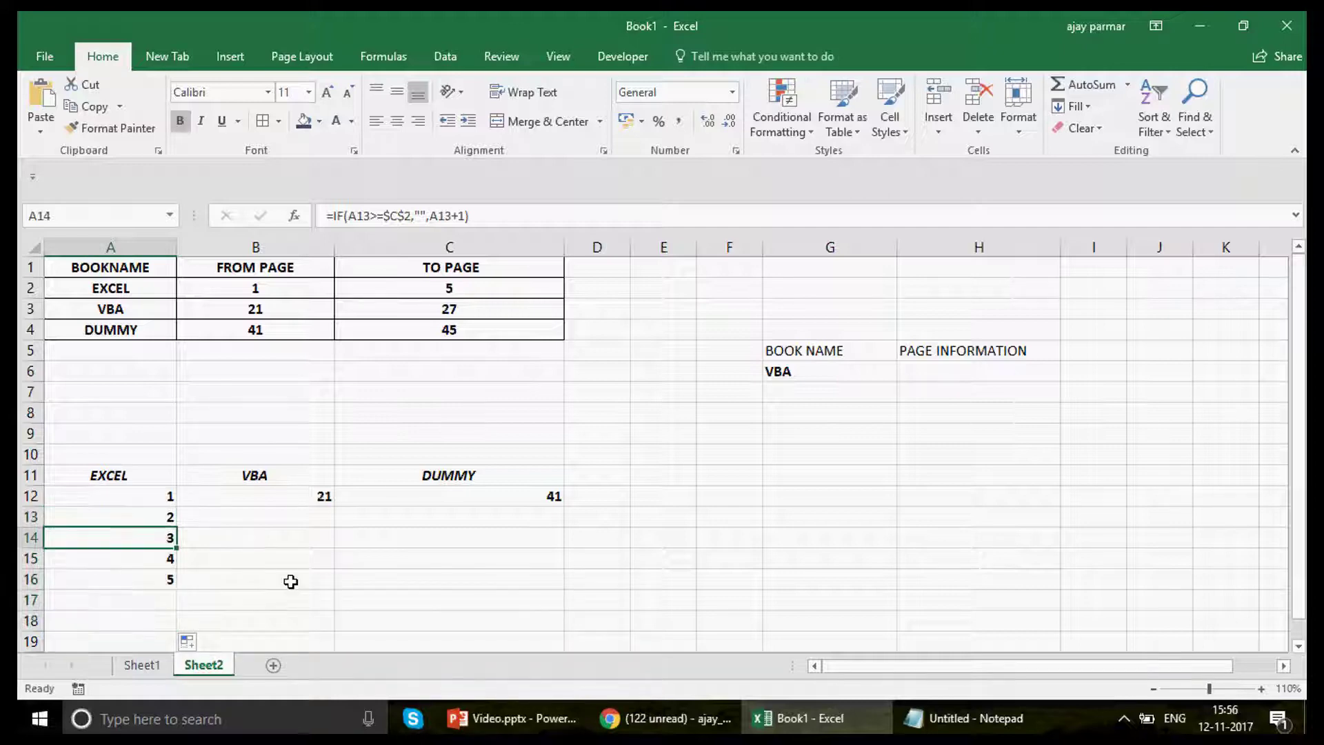
{"action": "key", "text": "F2"}
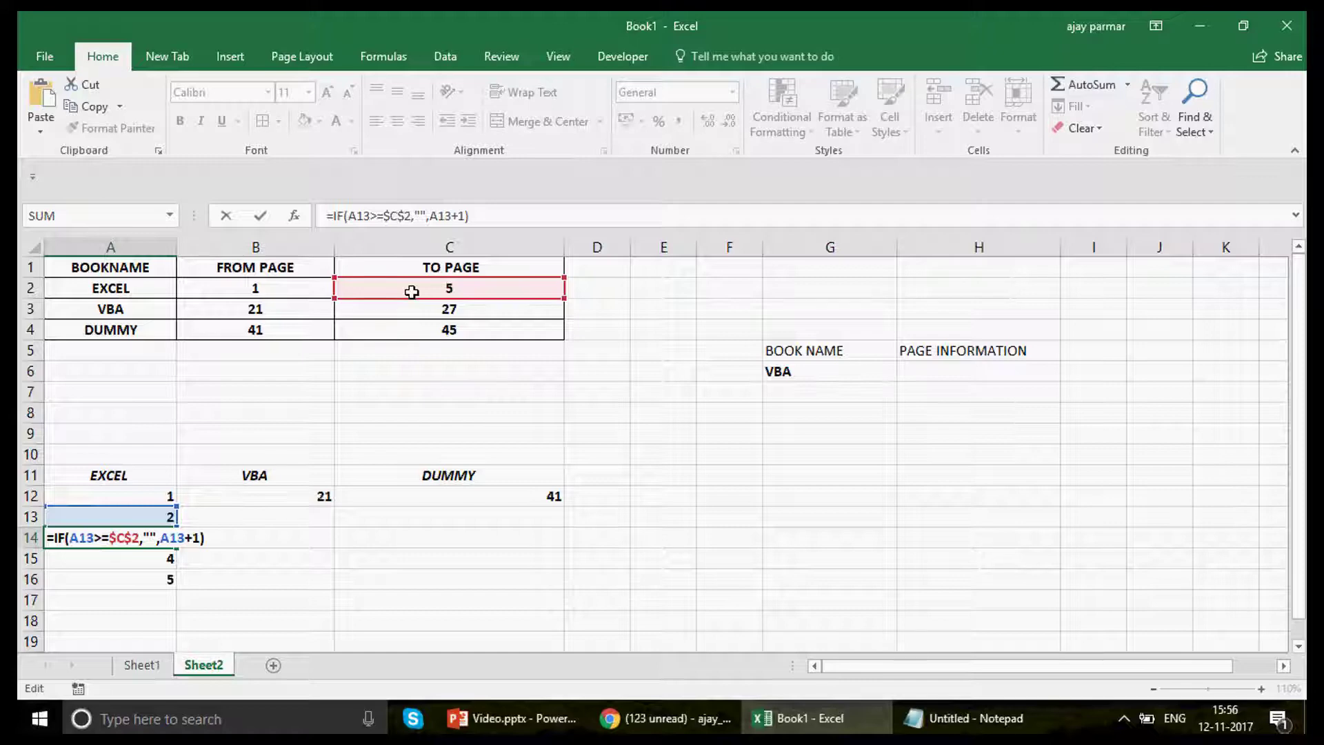
{"action": "left_click", "coordinate": [445, 220]}
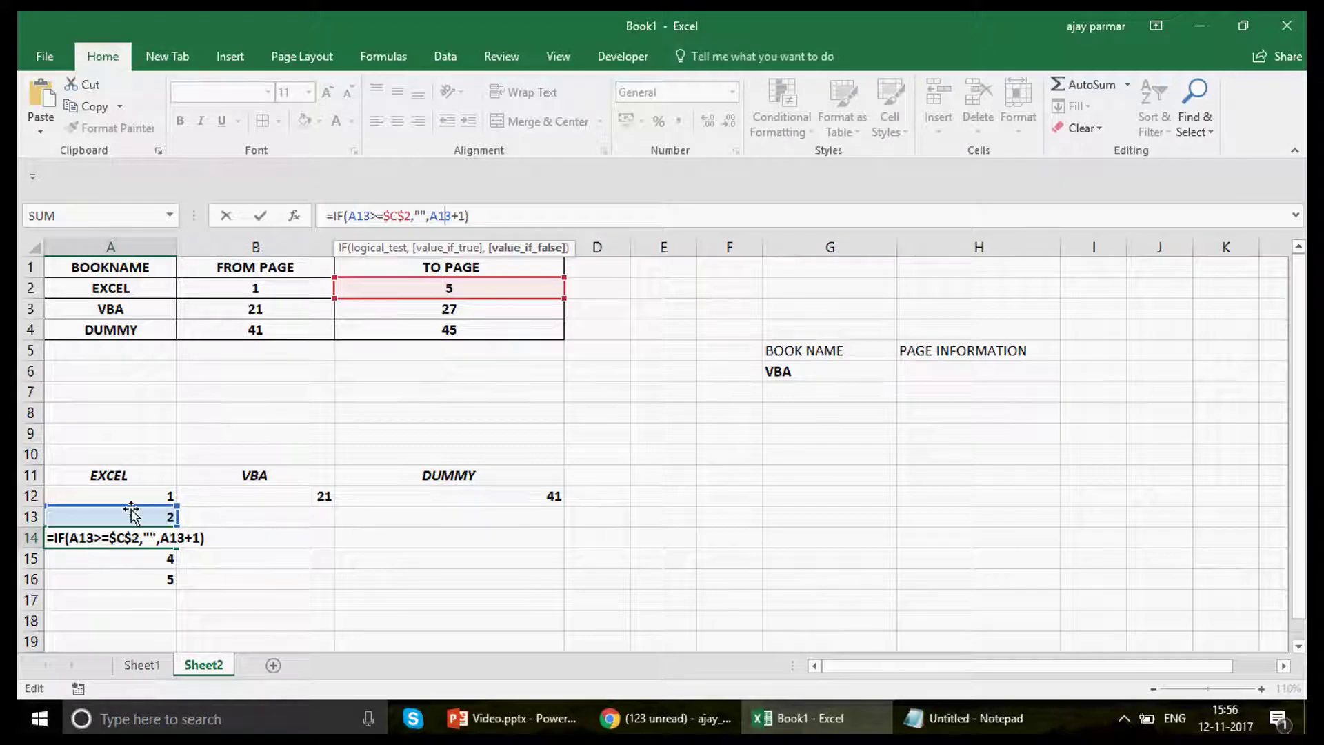
{"action": "key", "text": "ctrl+Return"}
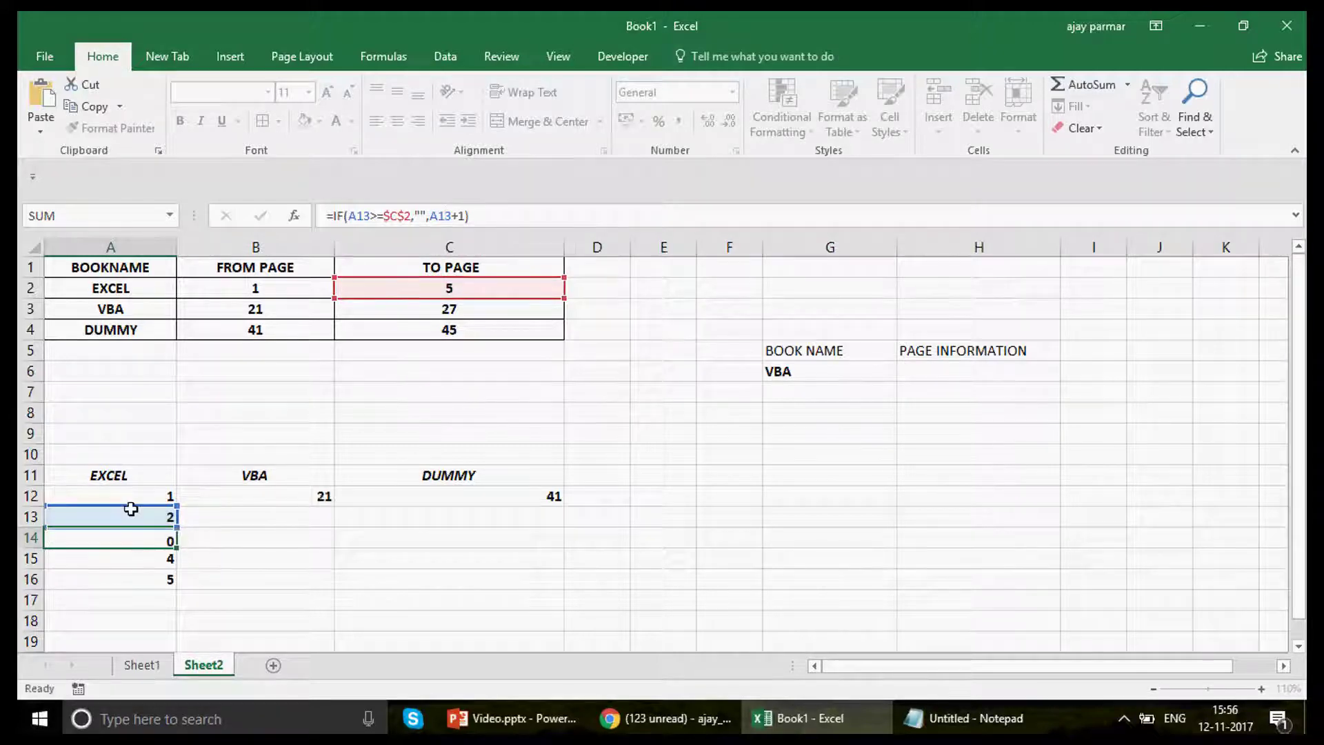
{"action": "key", "text": "Down"}
{"action": "key", "text": "Down"}
{"action": "key", "text": "Down"}
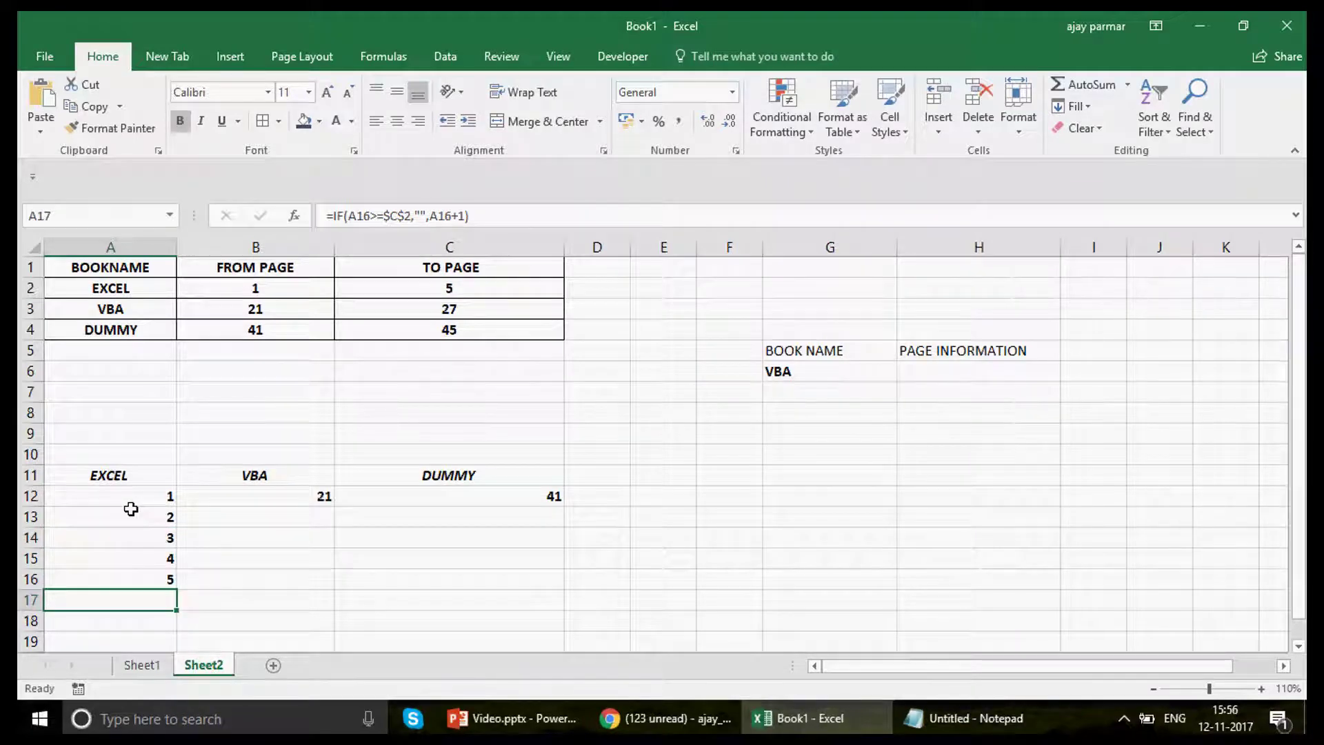
{"action": "key", "text": "F2"}
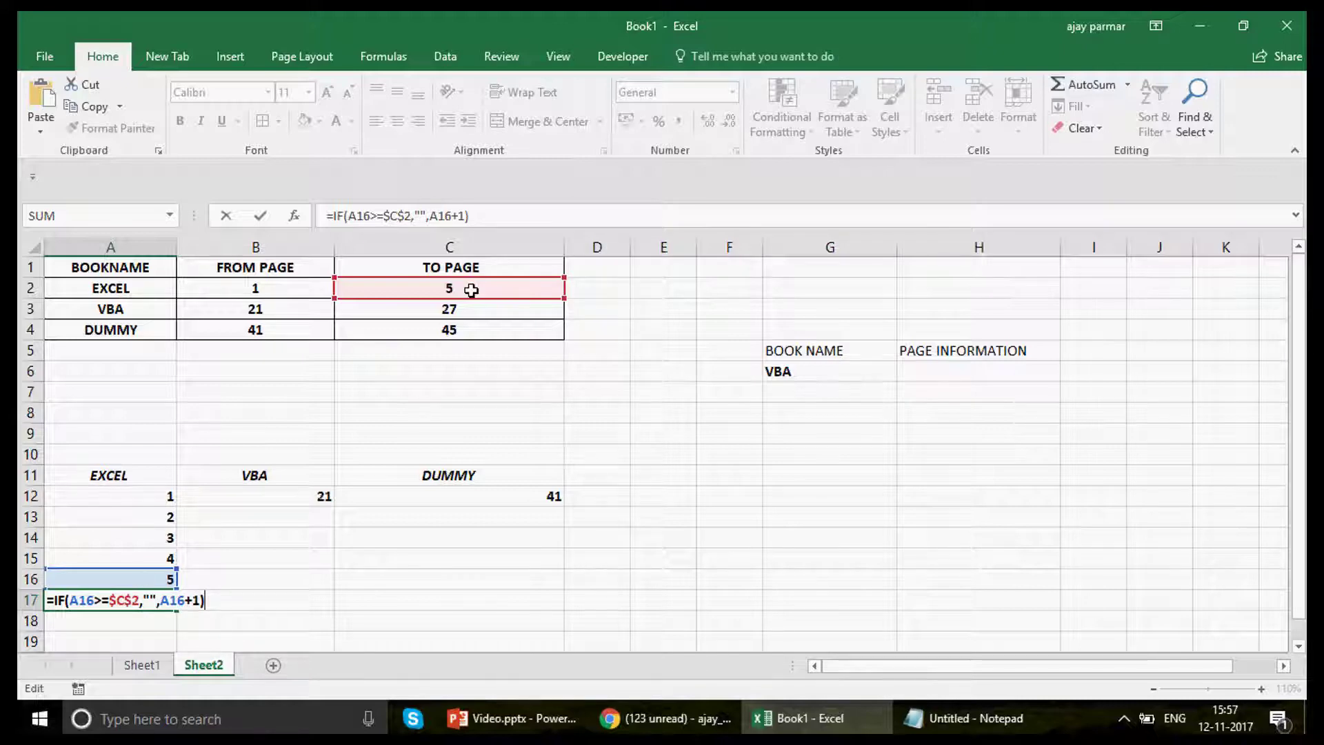
{"action": "left_click", "coordinate": [377, 214]}
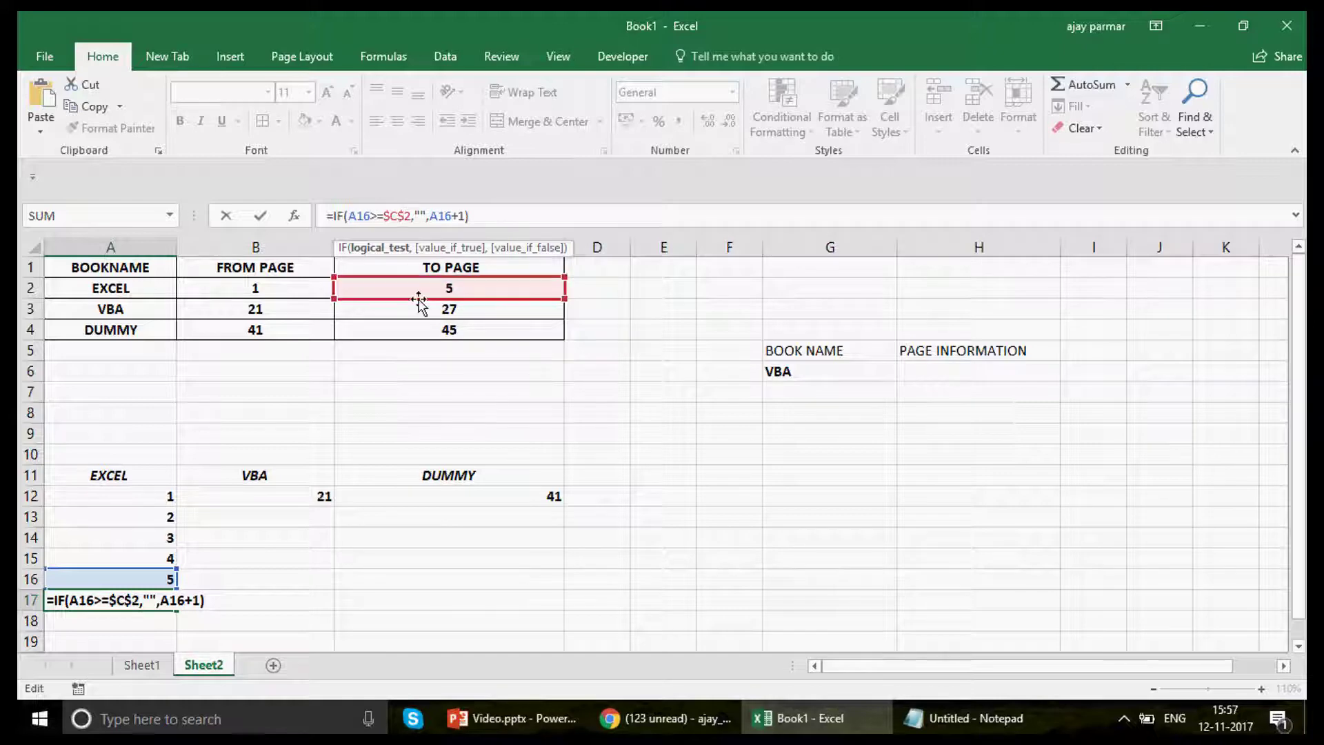
{"action": "left_click", "coordinate": [419, 220]}
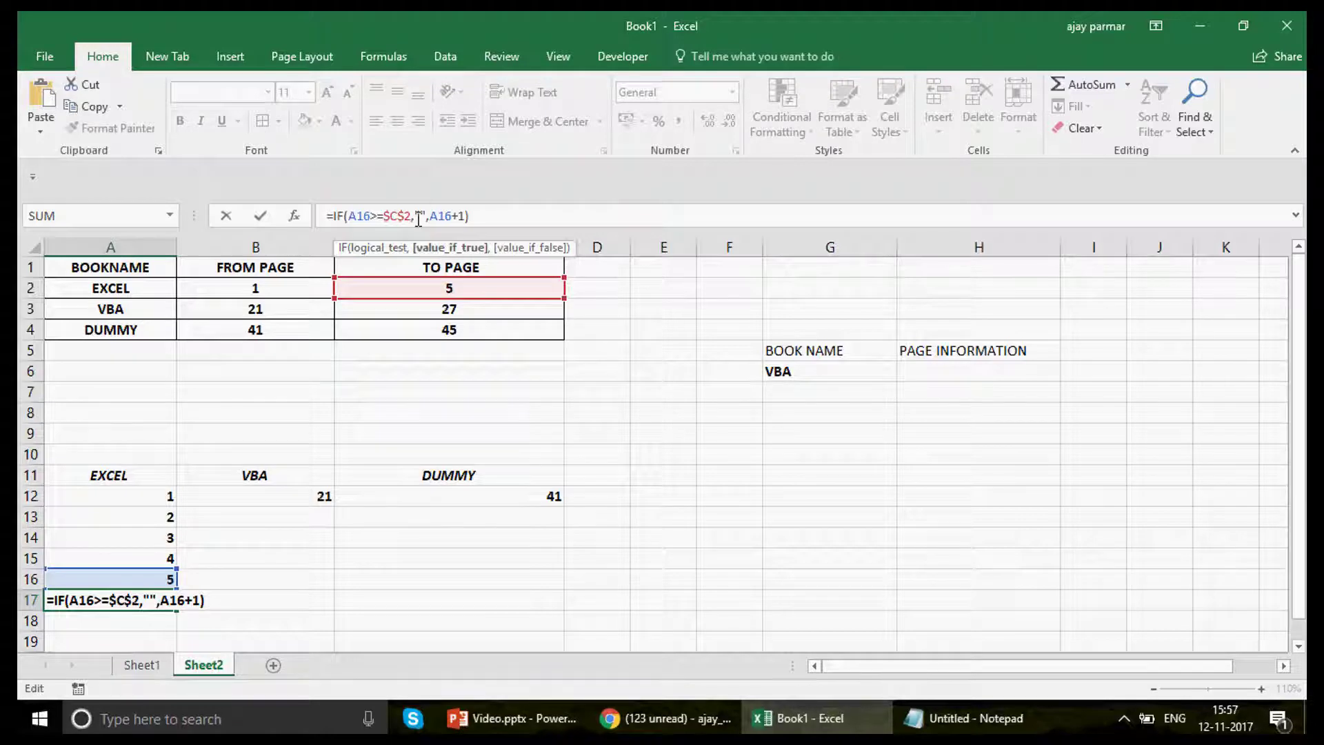
{"action": "key", "text": "Return"}
{"action": "key", "text": "Up"}
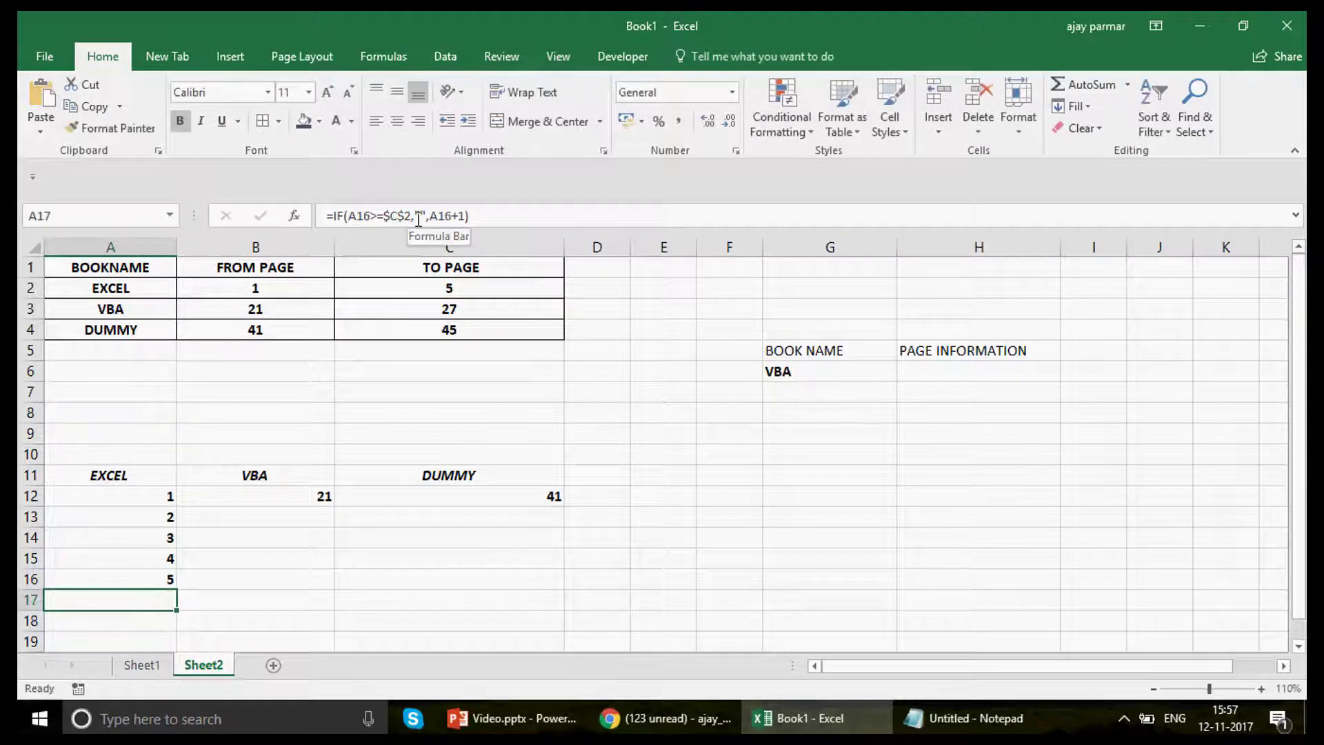
Set the EXCEL book's TO PAGE value in C2 to 6
{"action": "left_click", "coordinate": [470, 287]}
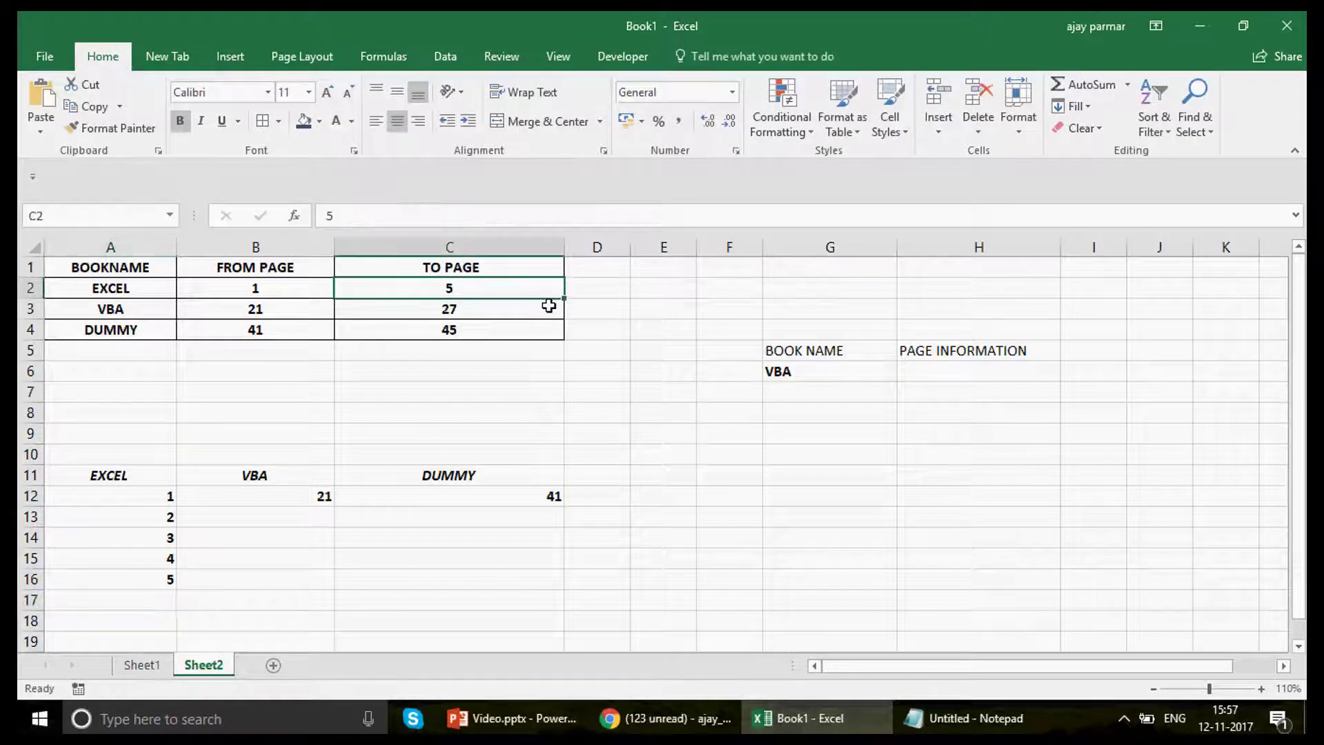
{"action": "type", "text": "6"}
{"action": "key", "text": "Return"}
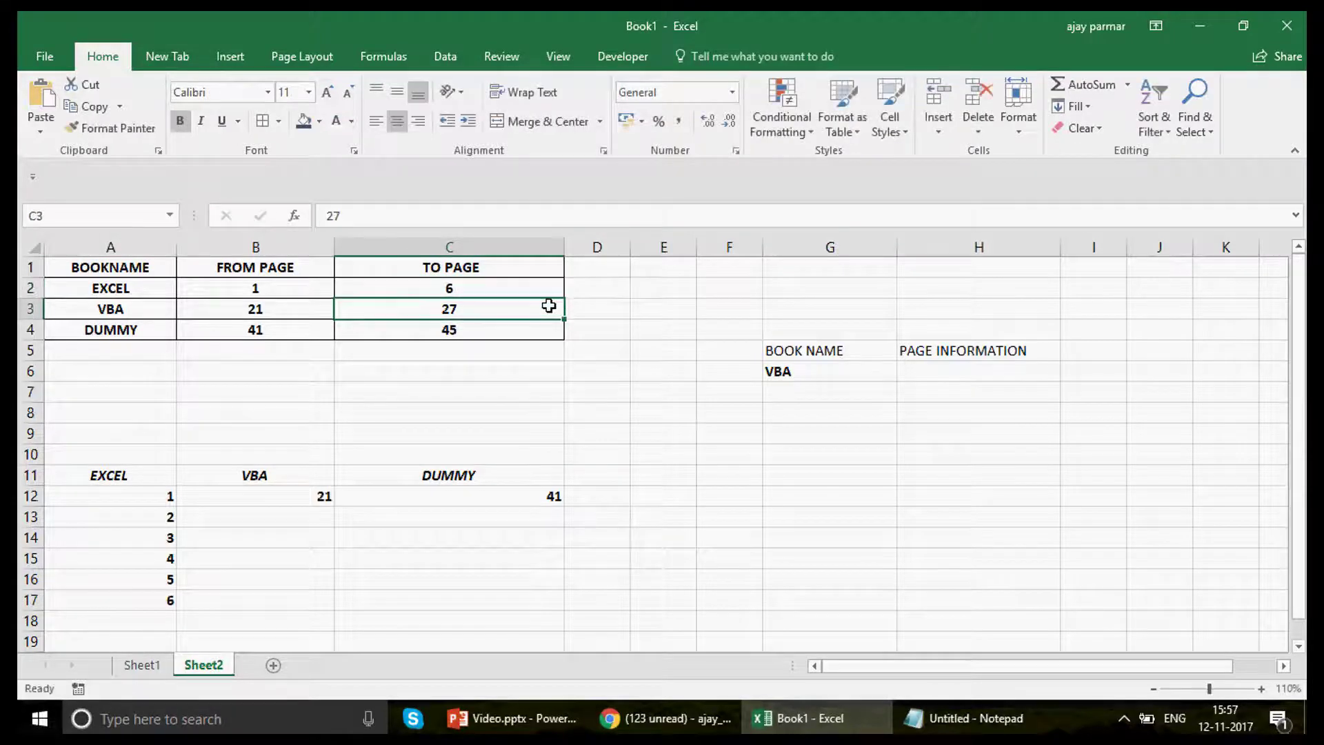
Try 3 as the EXCEL book's TO PAGE value in C2, and undo that entry
{"action": "key", "text": "Up"}
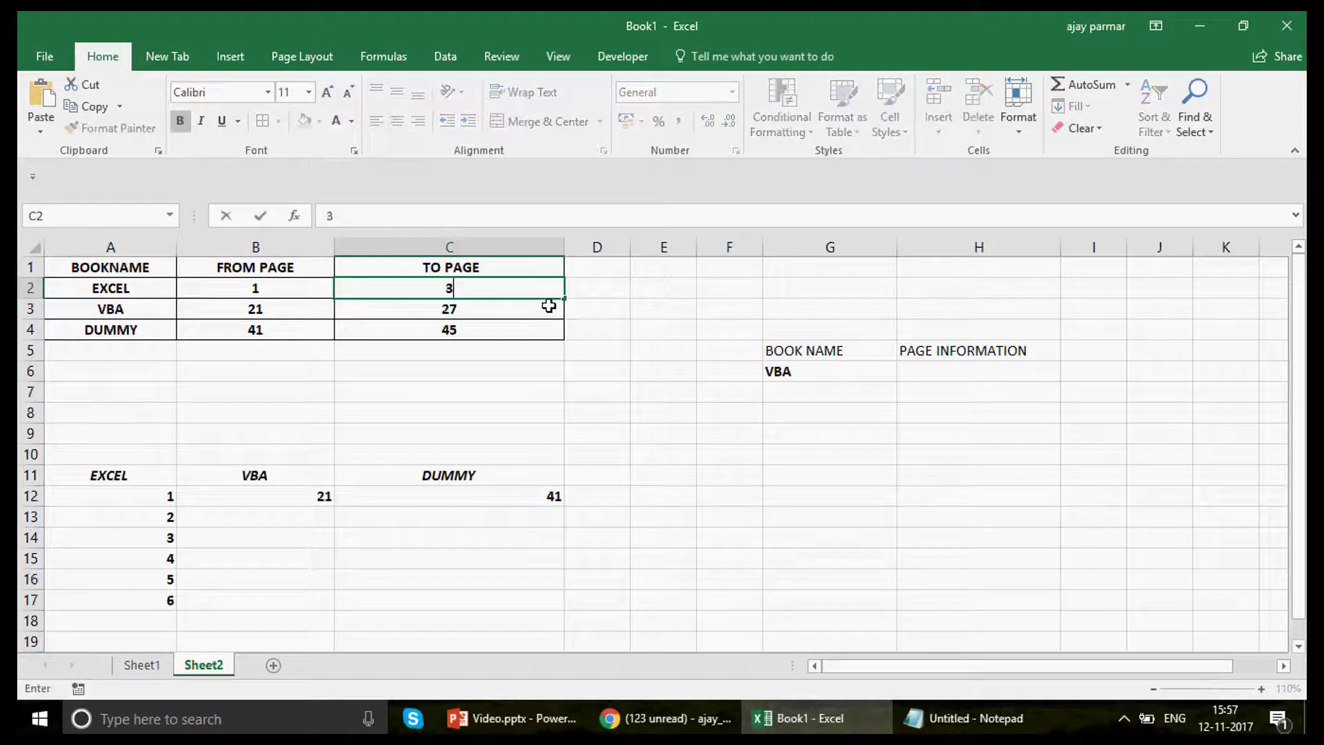
{"action": "type", "text": "3"}
{"action": "key", "text": "Return"}
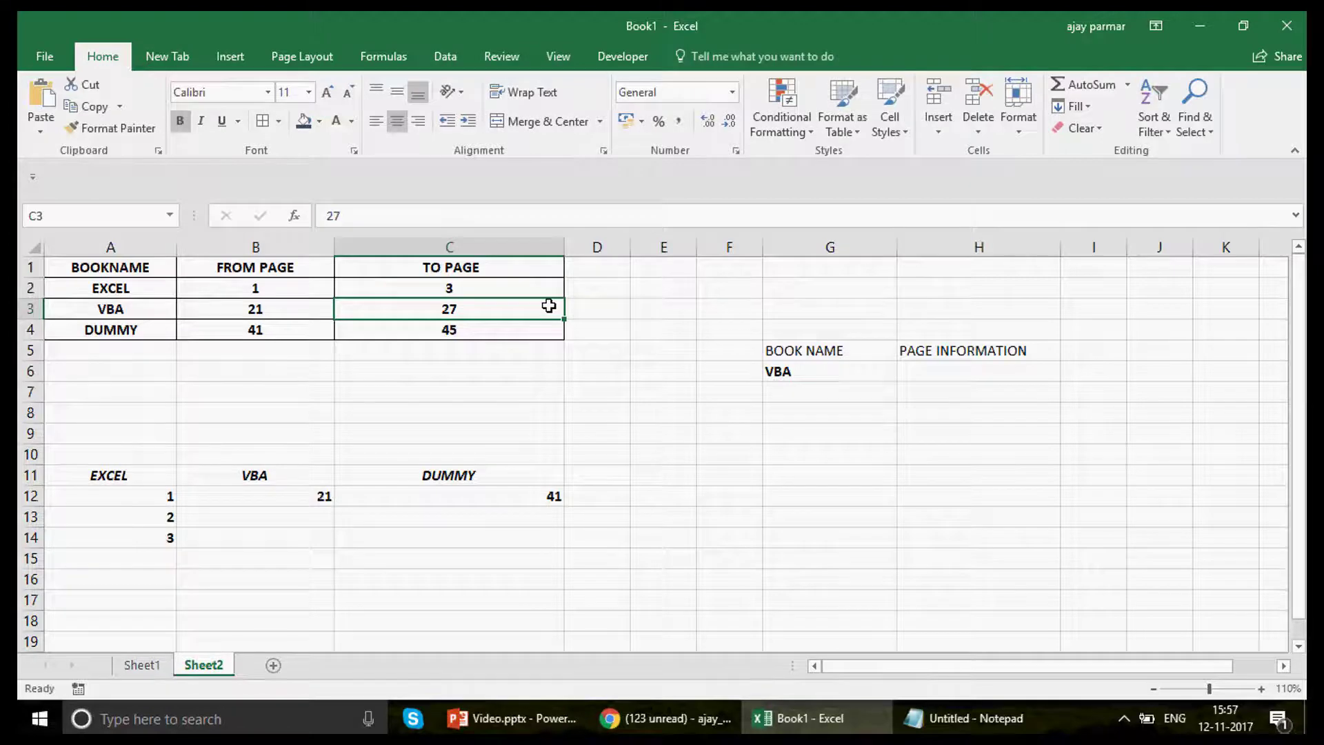
{"action": "key", "text": "ctrl+z"}
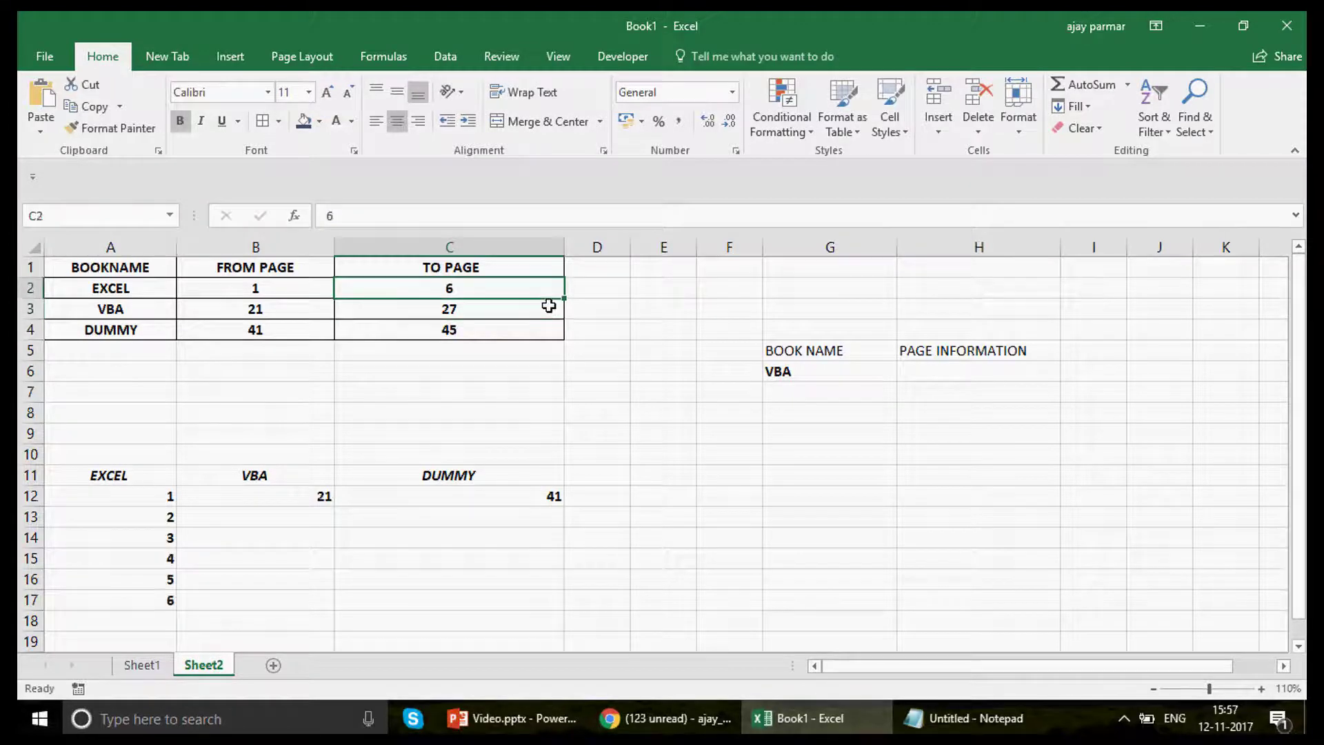
Copy the page formula from A13 to B13 and change its limit reference to $C$3 for the VBA list
{"action": "left_click", "coordinate": [262, 514]}
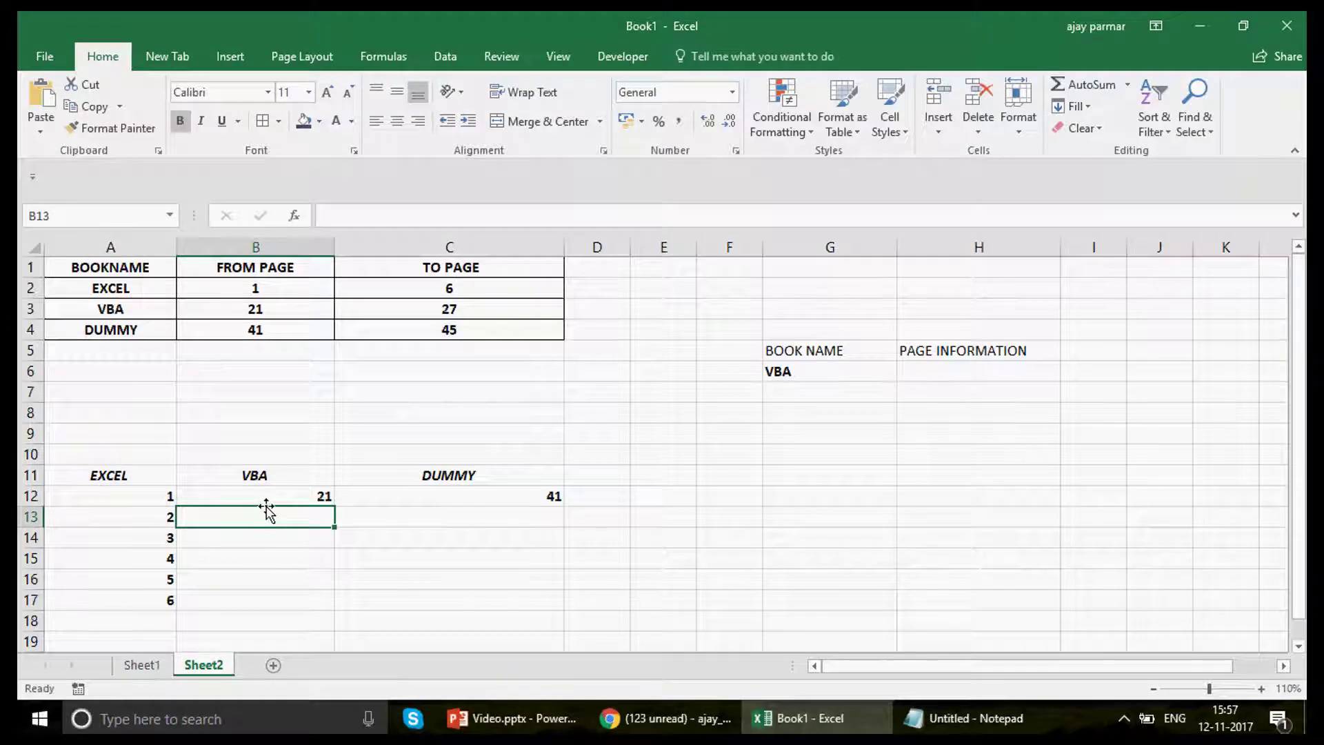
{"action": "left_click", "coordinate": [271, 496]}
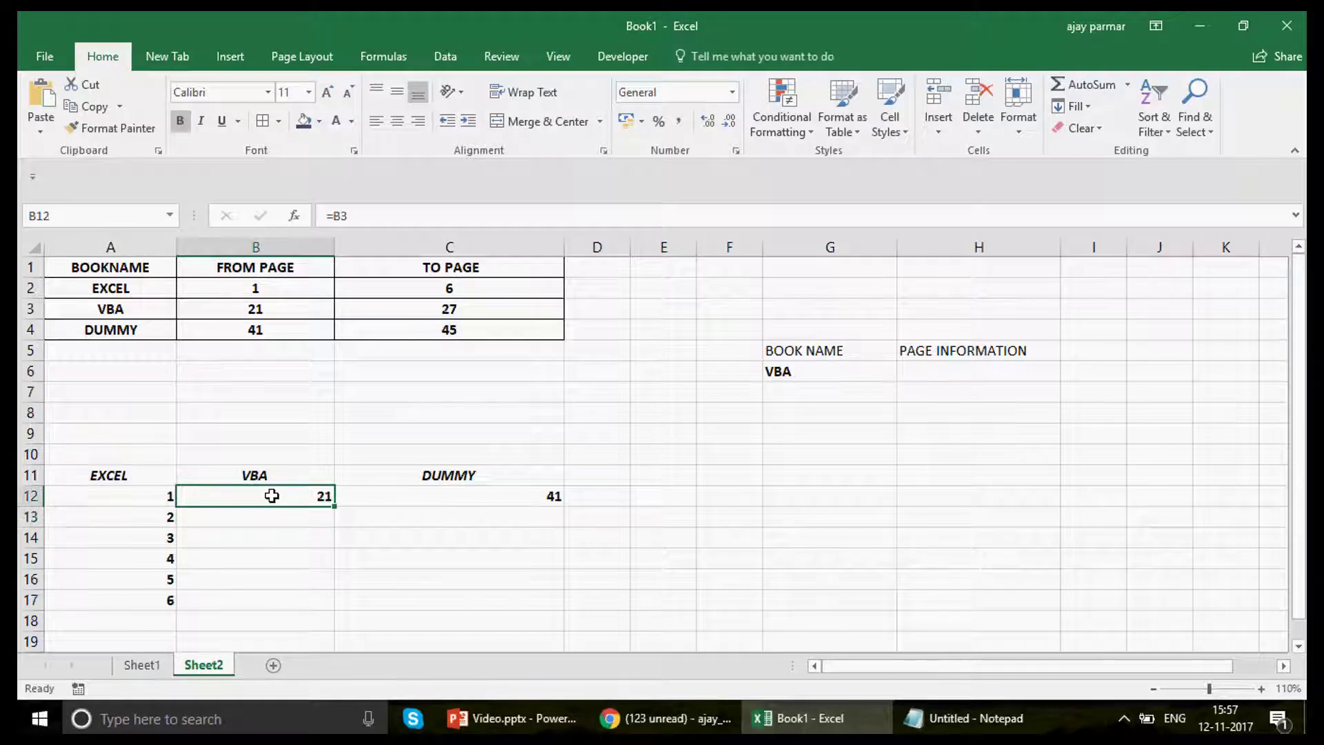
{"action": "left_click", "coordinate": [155, 512]}
{"action": "left_click_drag", "start_coordinate": [181, 528], "coordinate": [290, 518]}
{"action": "left_click", "coordinate": [290, 518]}
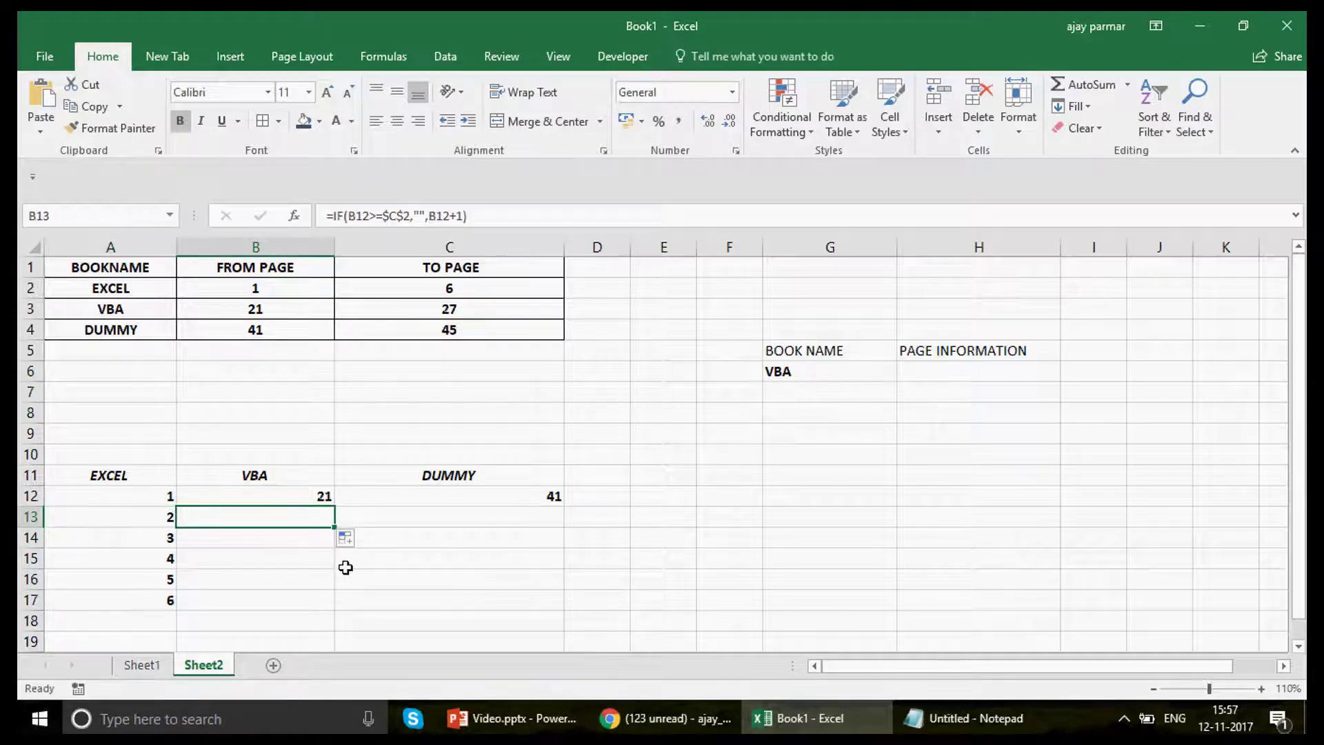
{"action": "key", "text": "F2"}
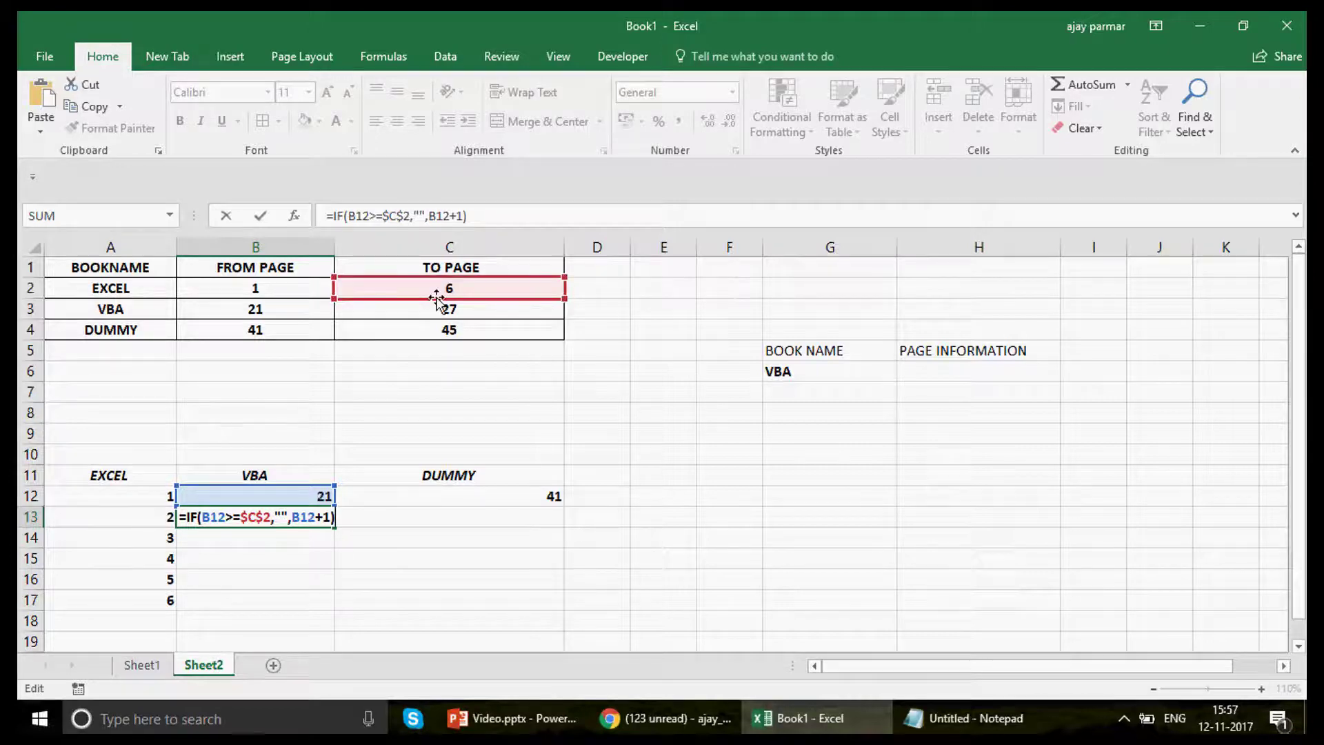
{"action": "left_click_drag", "start_coordinate": [443, 298], "coordinate": [435, 307]}
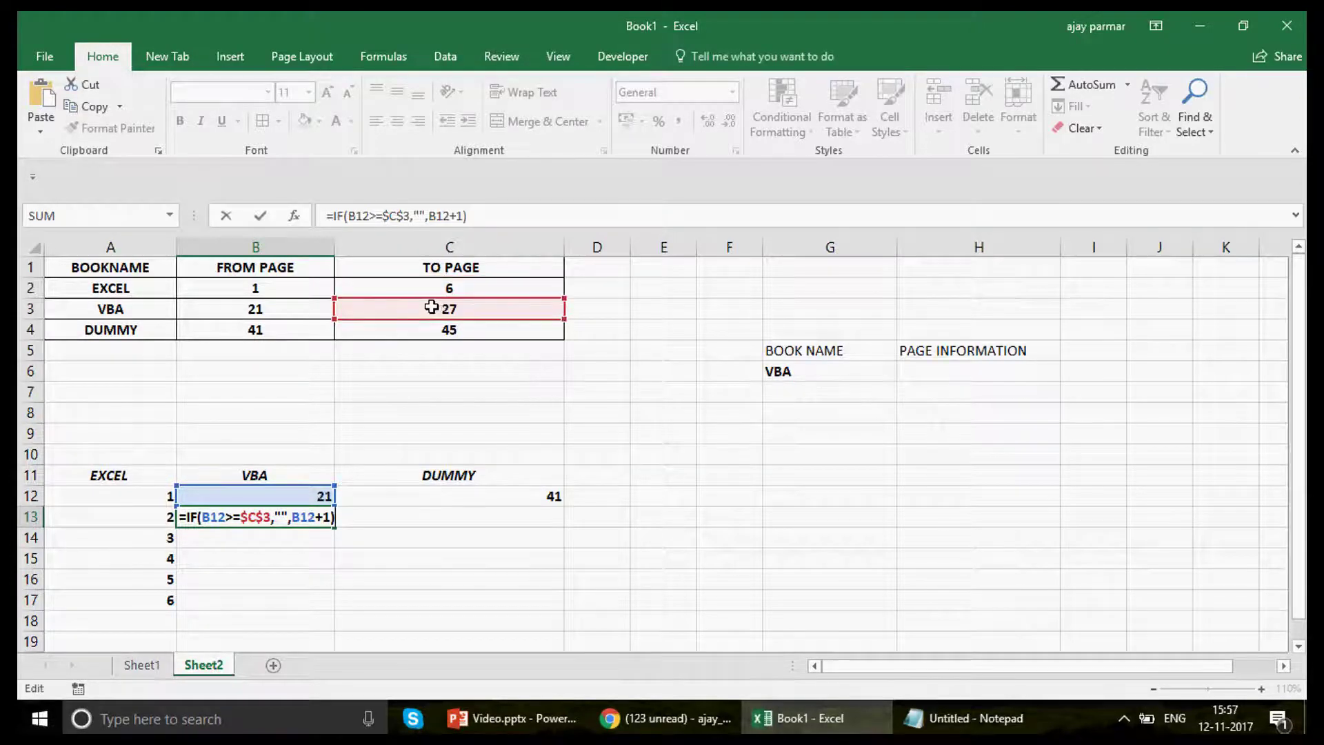
{"action": "left_click", "coordinate": [437, 219]}
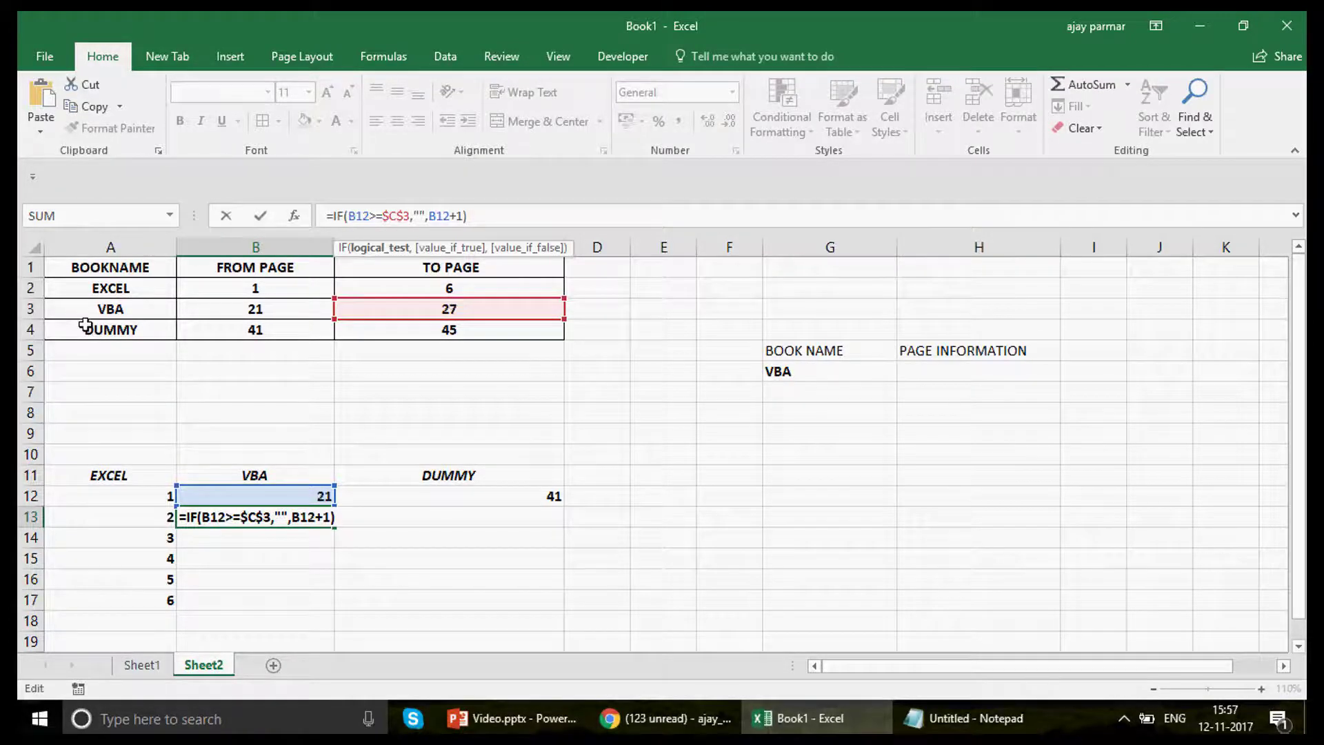
{"action": "key", "text": "Return"}
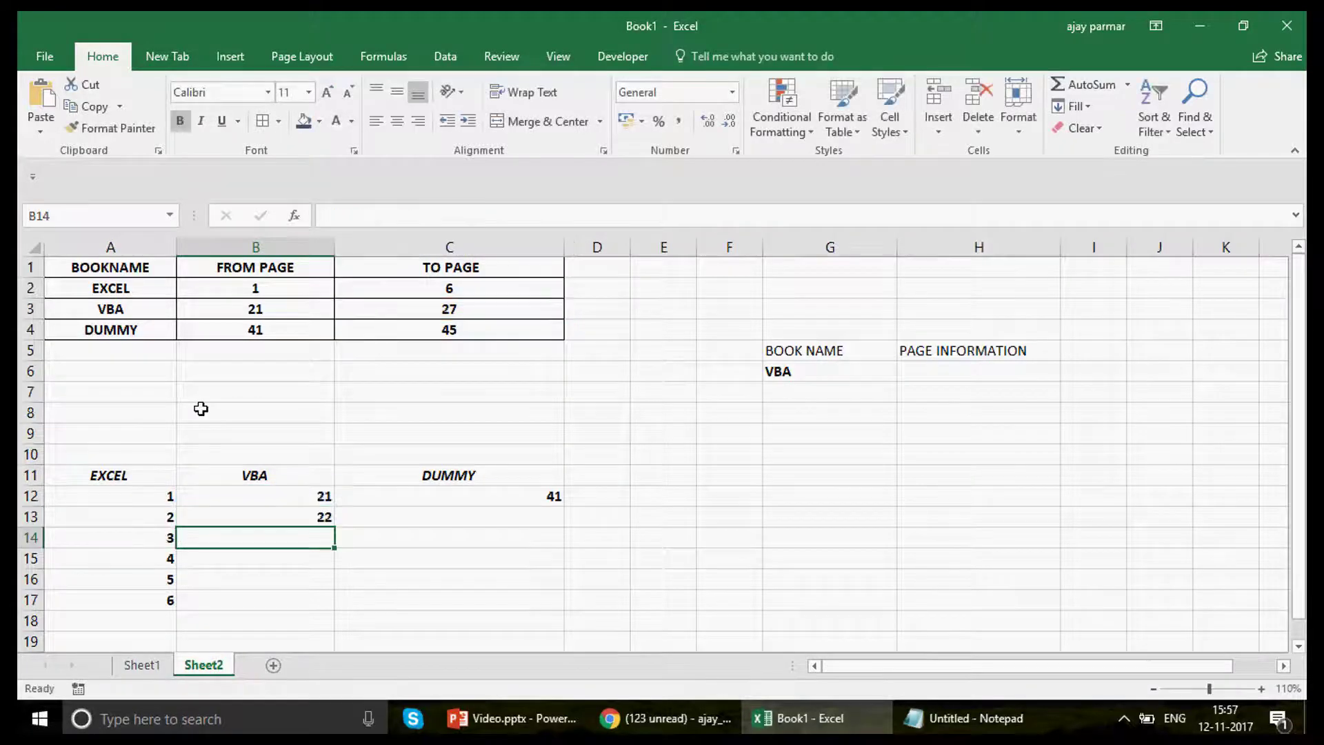
Fill the VBA page formula from B13 down to B19
{"action": "key", "text": "Up"}
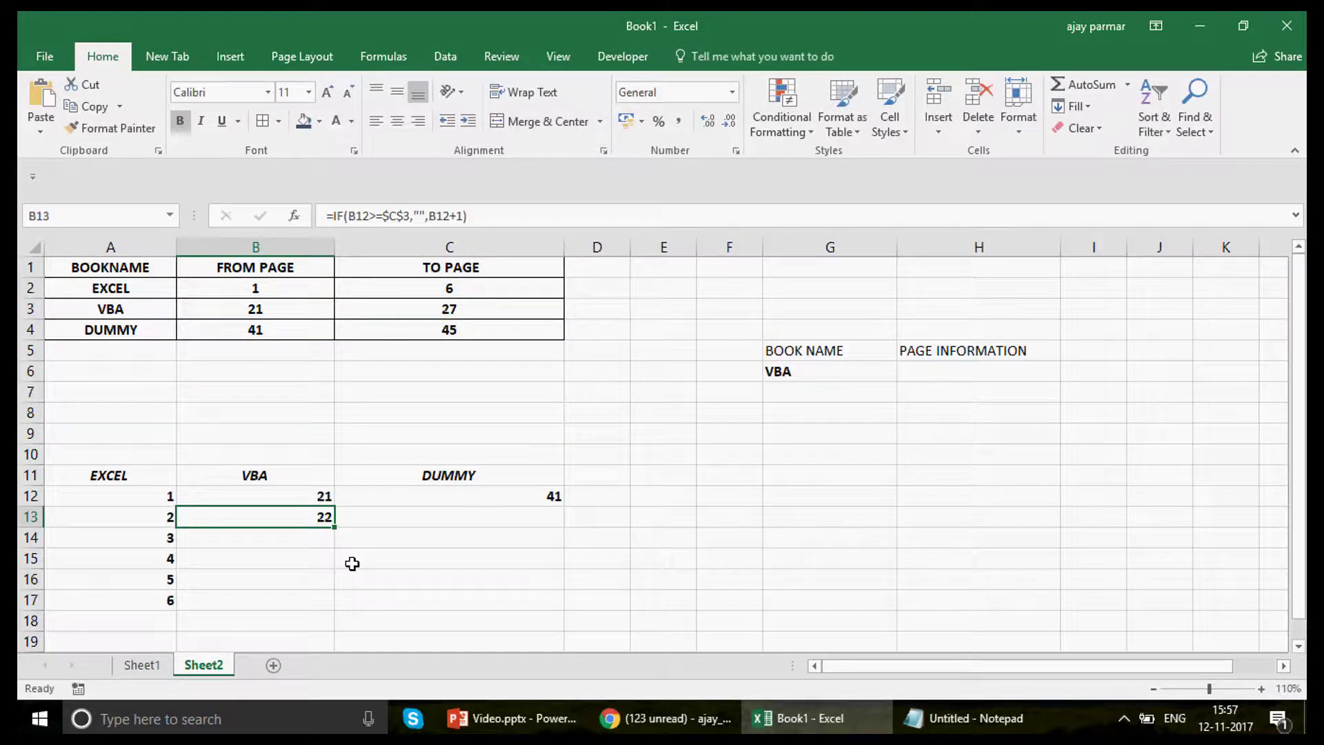
{"action": "left_click_drag", "start_coordinate": [333, 531], "coordinate": [324, 623]}
{"action": "left_click", "coordinate": [321, 518]}
{"action": "left_click_drag", "start_coordinate": [336, 531], "coordinate": [322, 644]}
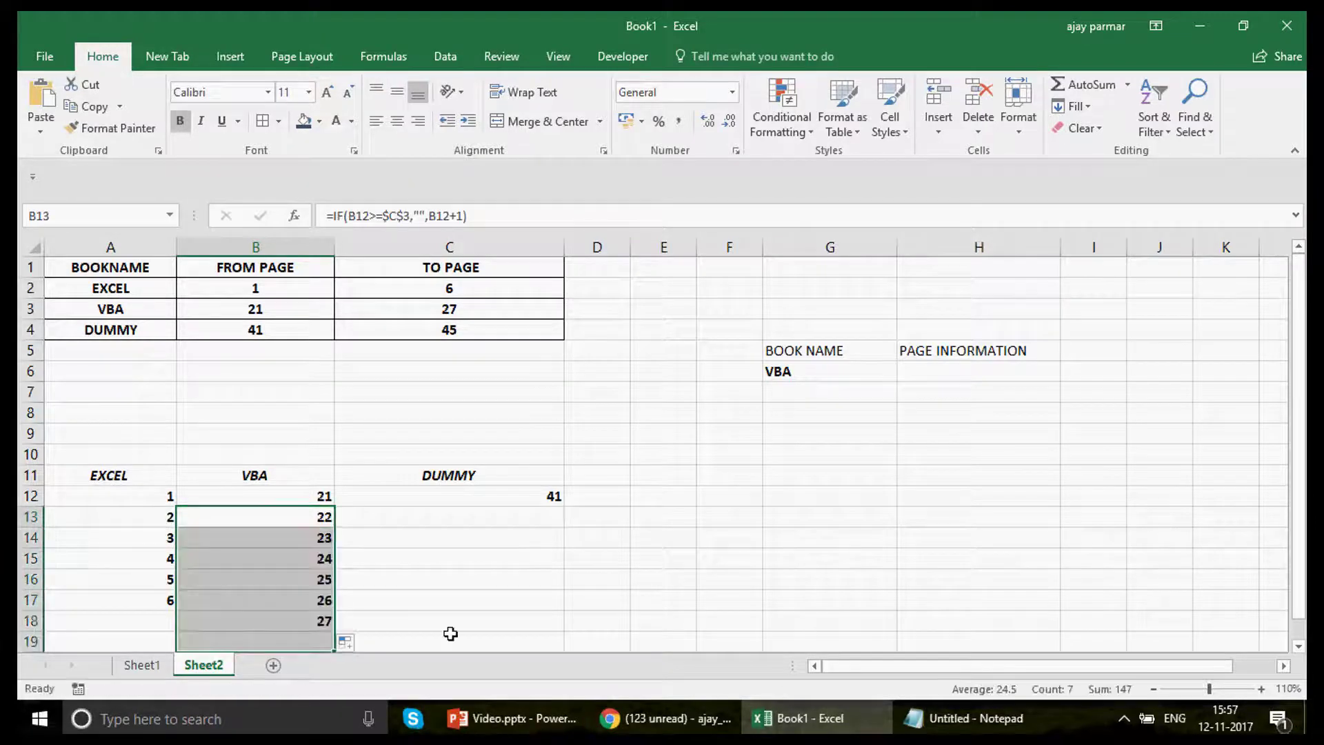
Set the VBA book's TO PAGE value in C3 to 22
{"action": "left_click", "coordinate": [463, 307]}
{"action": "type", "text": "22"}
{"action": "key", "text": "Return"}
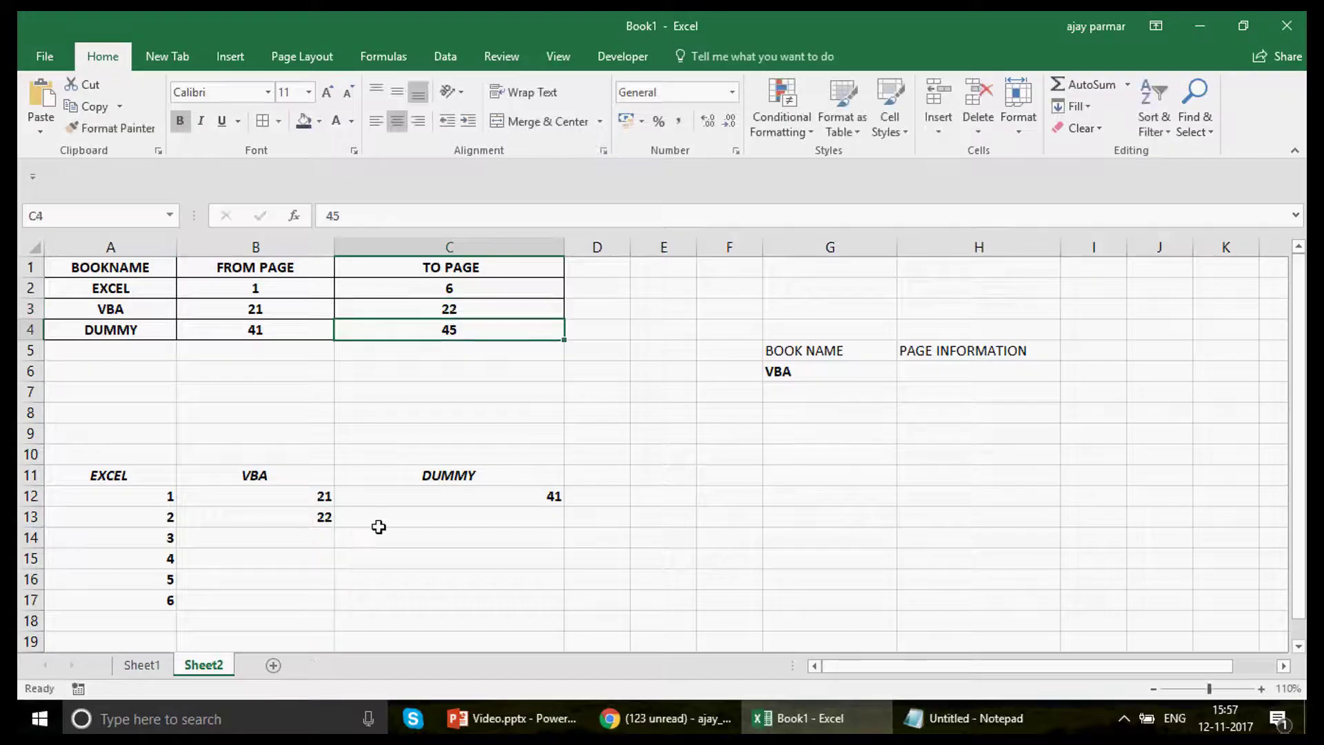
Copy B13's formula to C13 with its limit reference changed to $C$4, and fill it down to C18 for the DUMMY list
{"action": "left_click", "coordinate": [324, 516]}
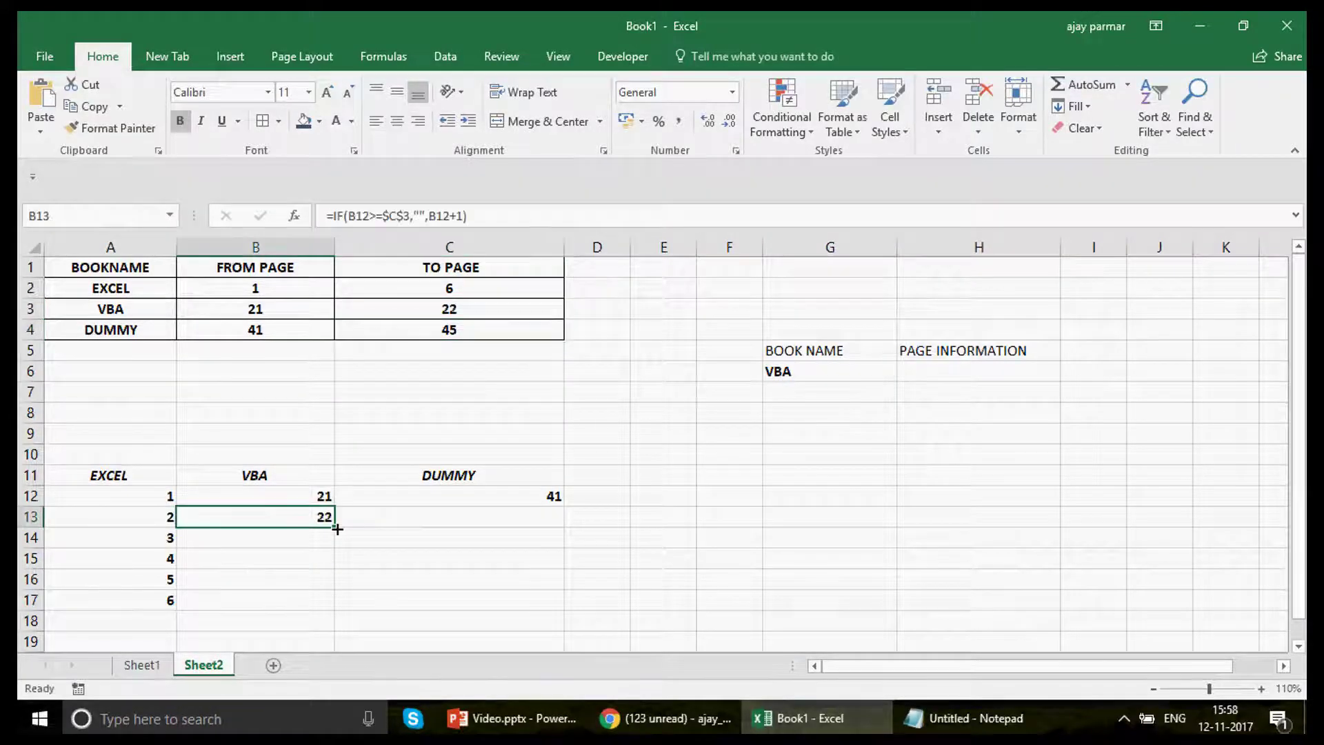
{"action": "left_click_drag", "start_coordinate": [337, 528], "coordinate": [463, 514]}
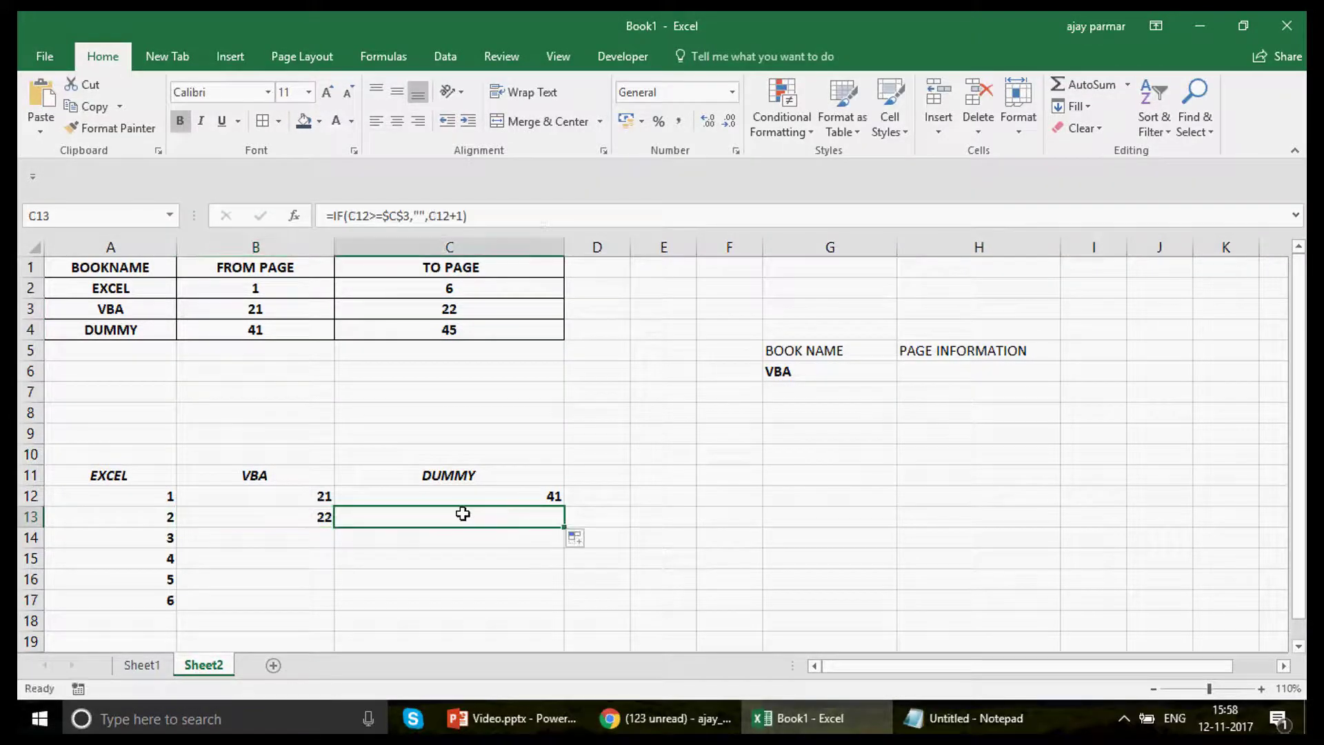
{"action": "key", "text": "F2"}
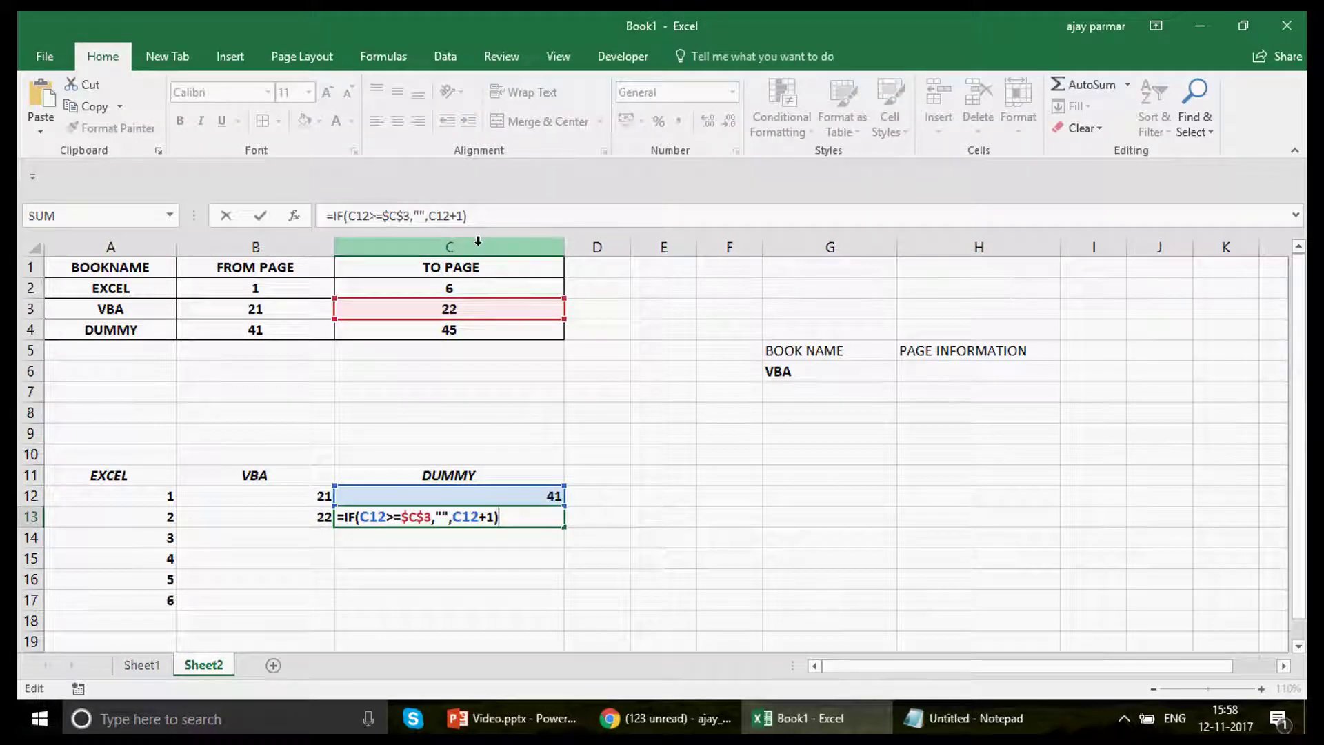
{"action": "left_click_drag", "start_coordinate": [442, 318], "coordinate": [440, 328]}
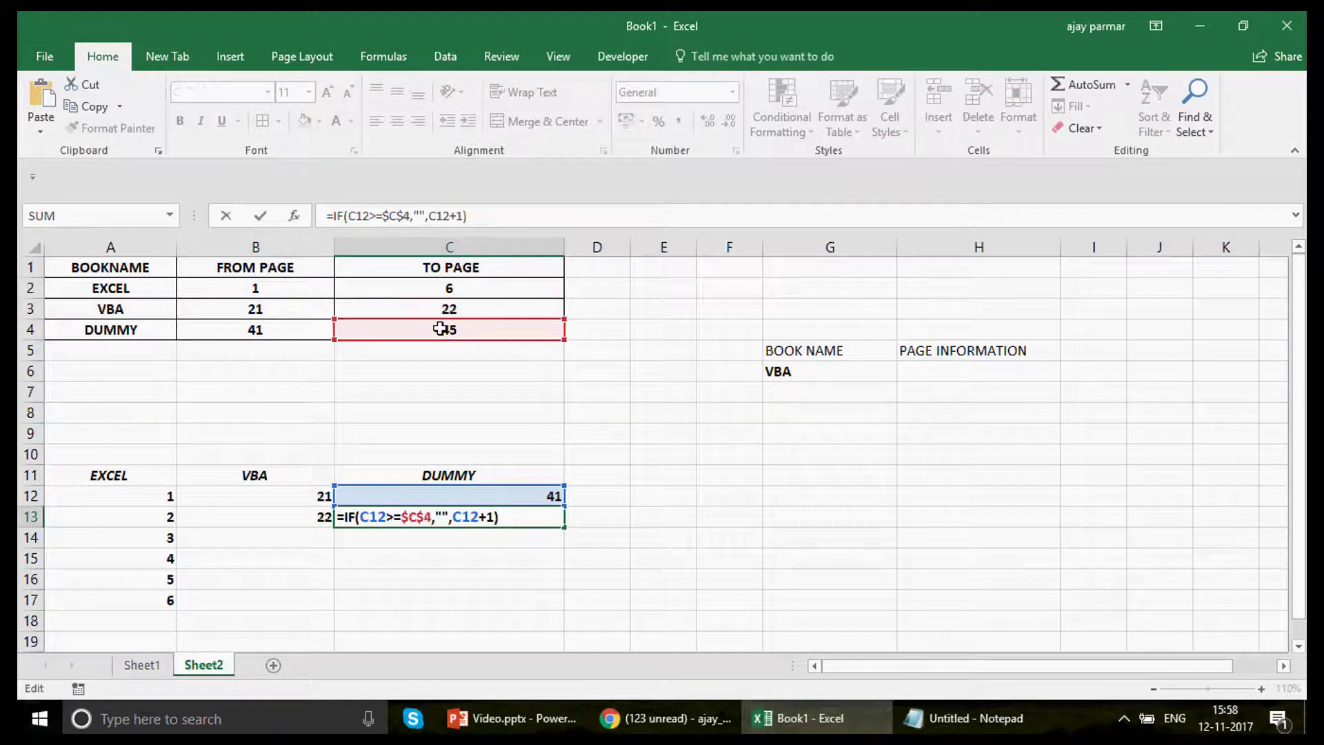
{"action": "key", "text": "Return"}
{"action": "key", "text": "Up"}
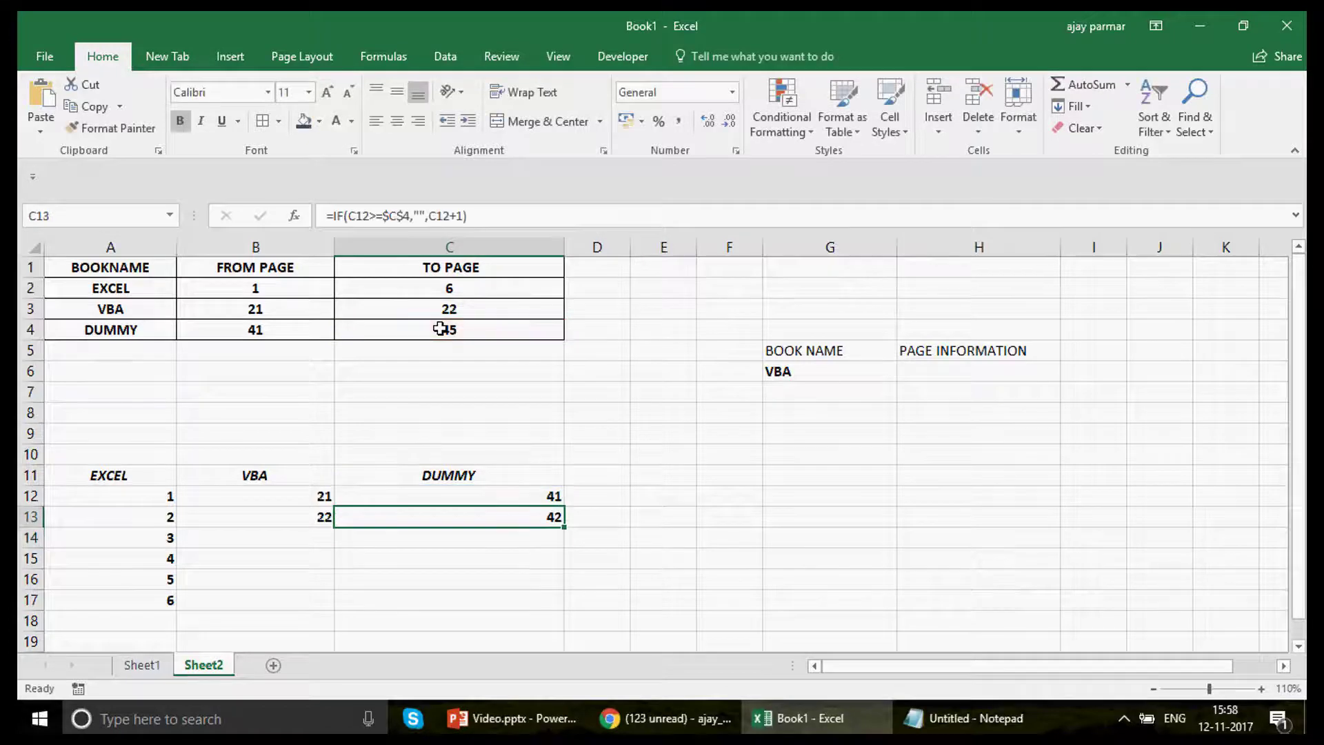
{"action": "left_click_drag", "start_coordinate": [564, 528], "coordinate": [562, 631]}
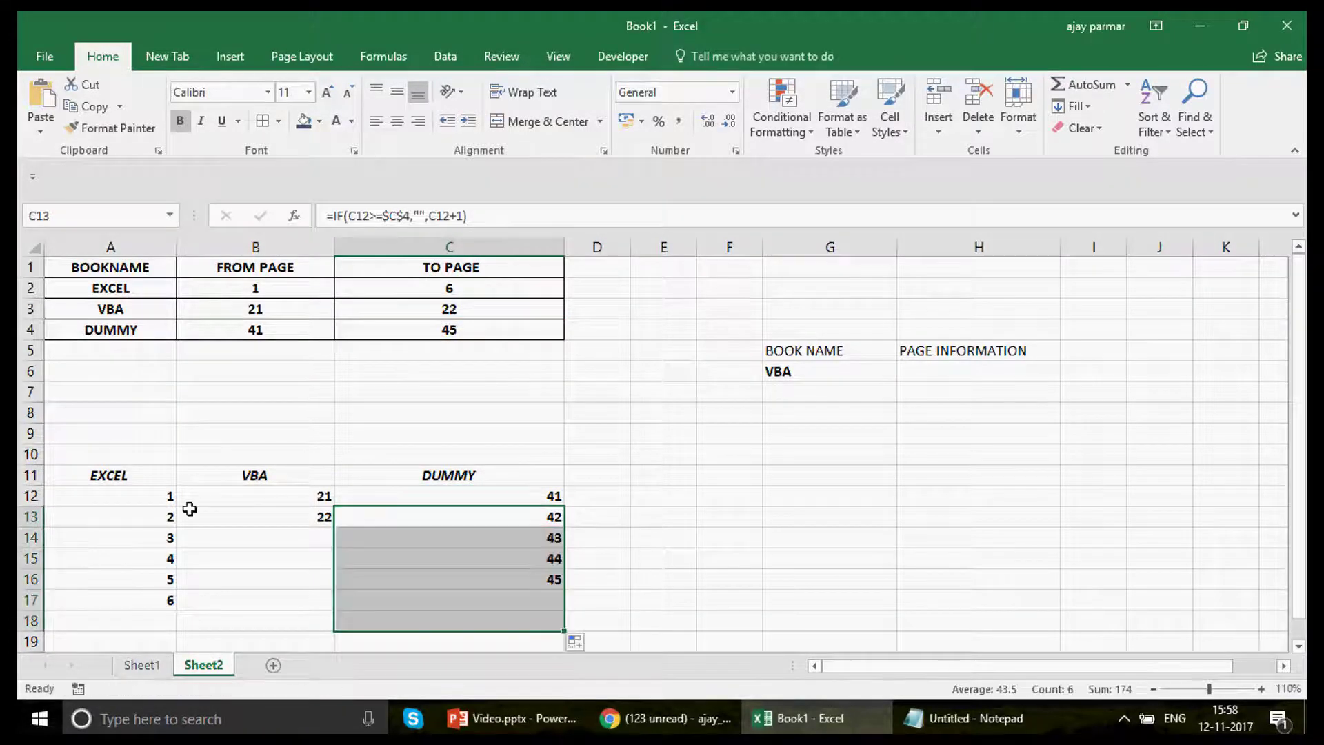
Try hiding the page lists in A11:C18 with the current font colour, and undo the colour change
{"action": "left_click", "coordinate": [109, 475]}
{"action": "left_click", "coordinate": [526, 622], "text": "shift"}
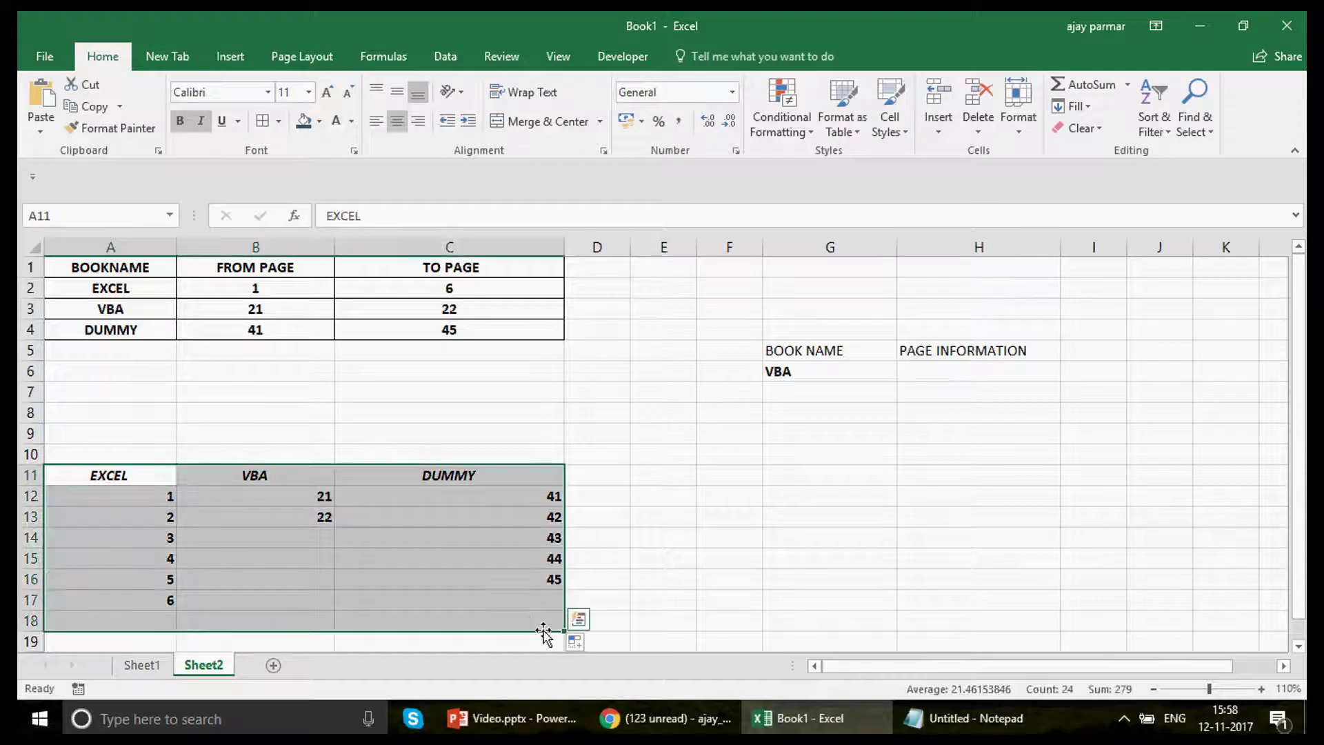
{"action": "left_click", "coordinate": [337, 123]}
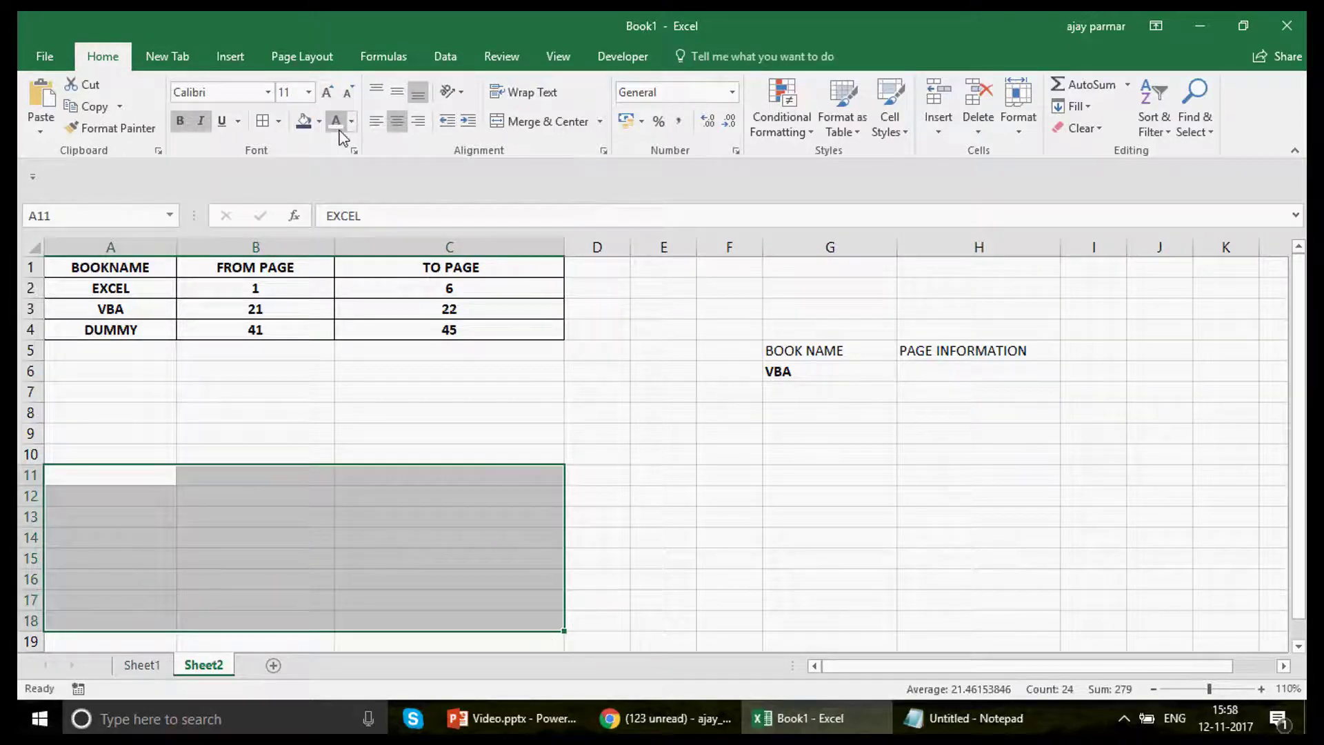
{"action": "key", "text": "ctrl+z"}
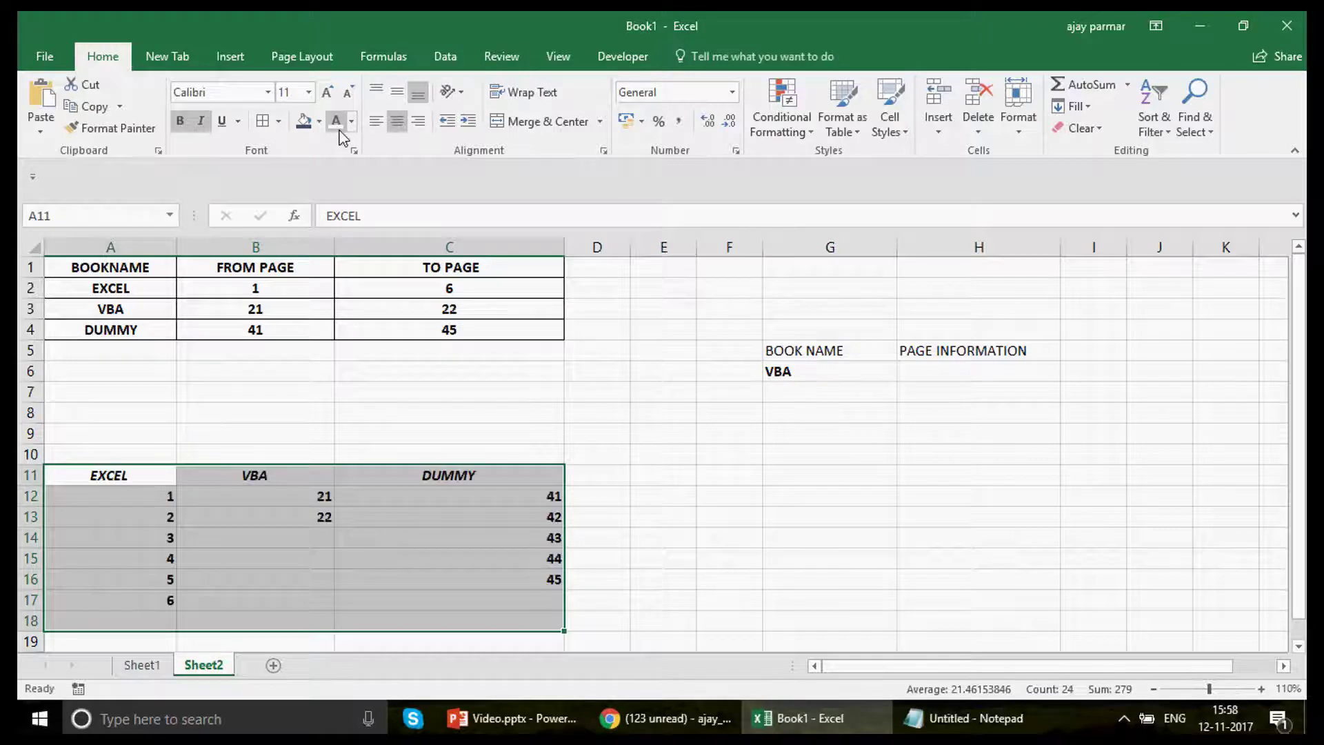
Centre the book headings and page numbers in A11:C18 horizontally
{"action": "left_click", "coordinate": [142, 476]}
{"action": "left_click", "coordinate": [556, 627], "text": "shift"}
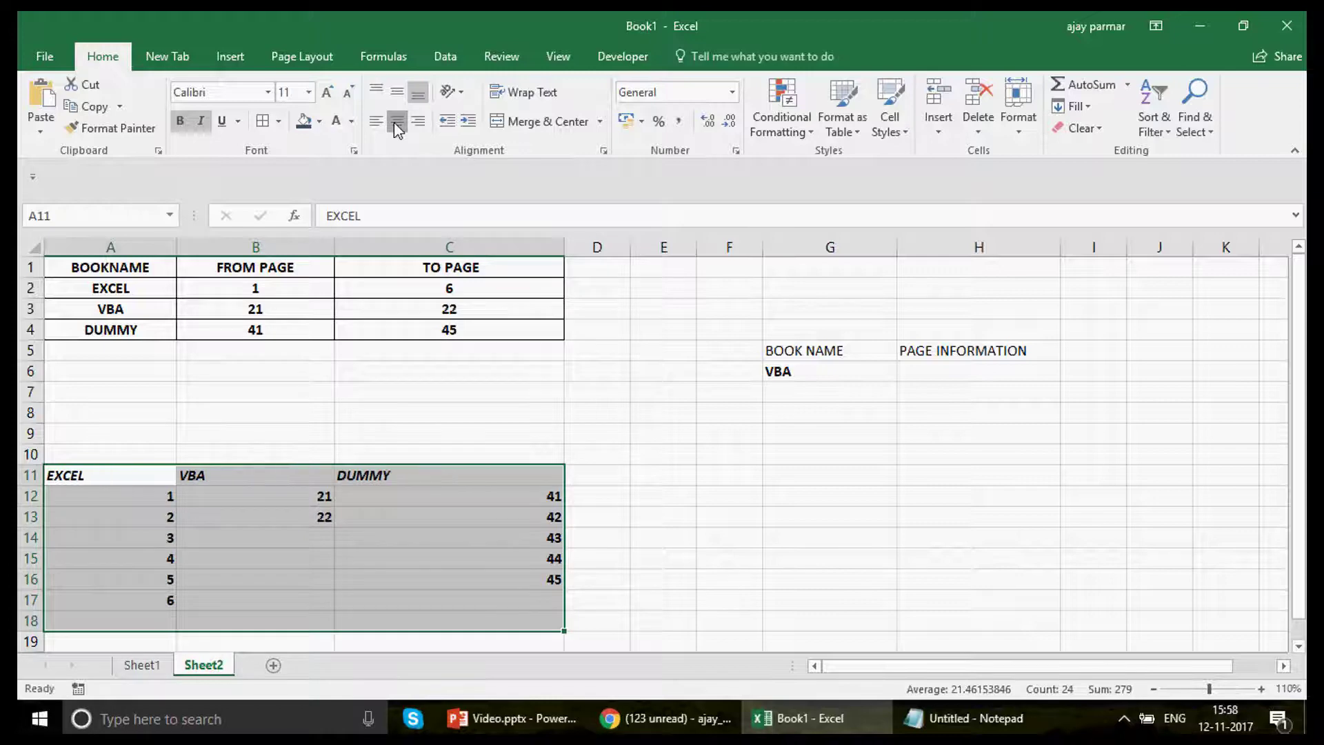
{"action": "left_click", "coordinate": [397, 127]}
{"action": "left_click", "coordinate": [828, 454]}
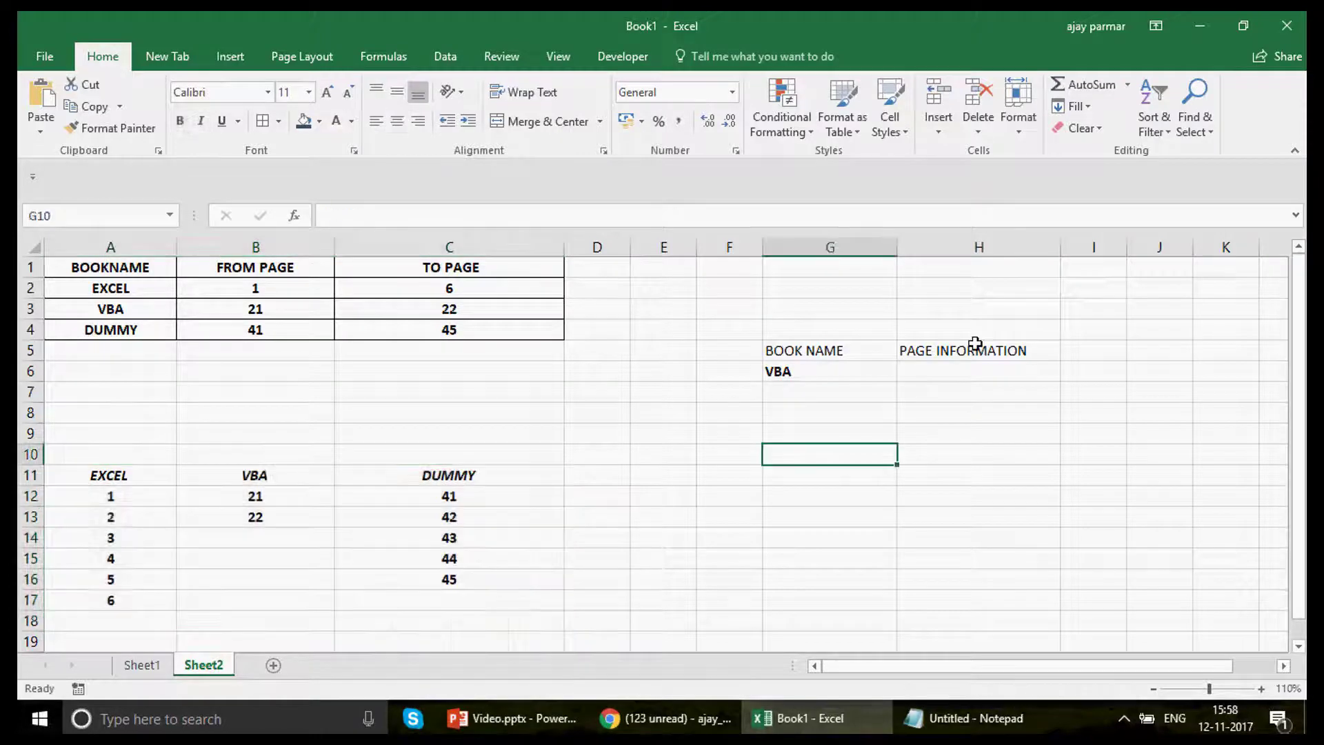
Create named ranges from the page lists in A11:C17, using the top row's book headings as names
{"action": "left_click", "coordinate": [939, 375]}
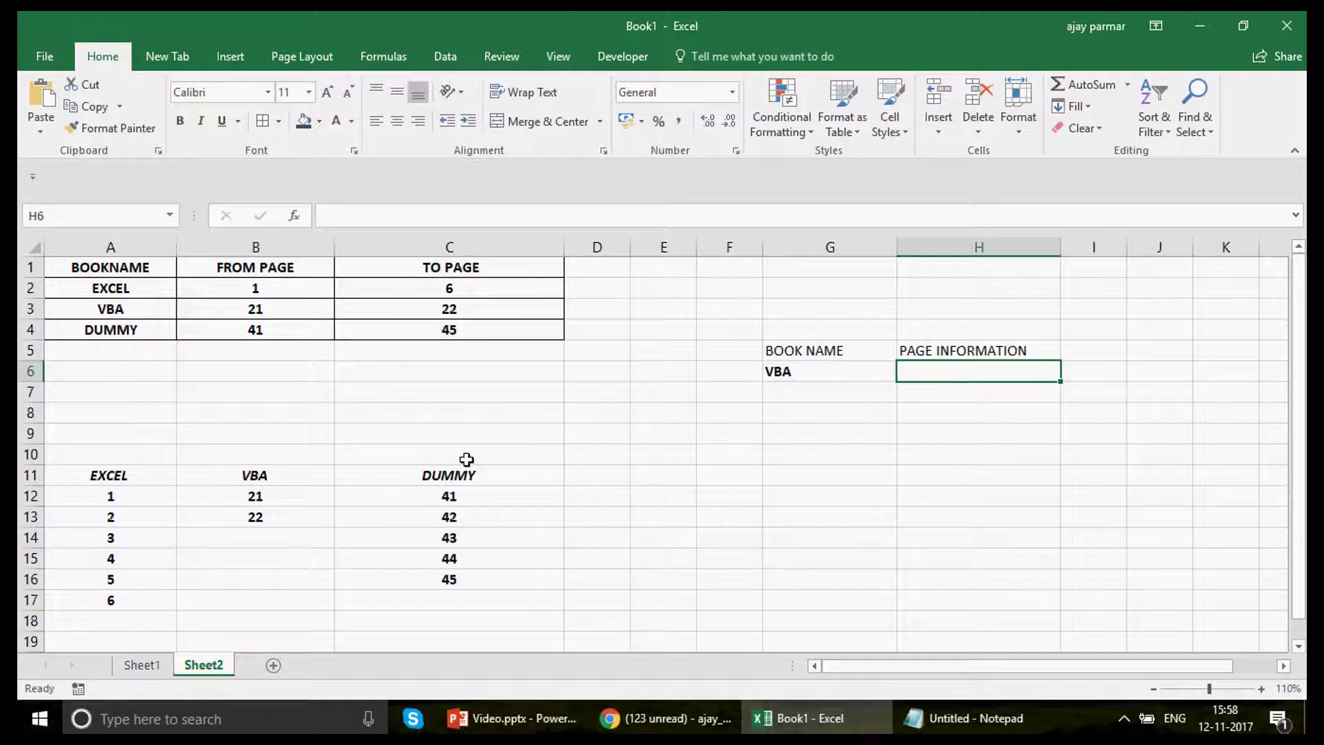
{"action": "left_click", "coordinate": [131, 479]}
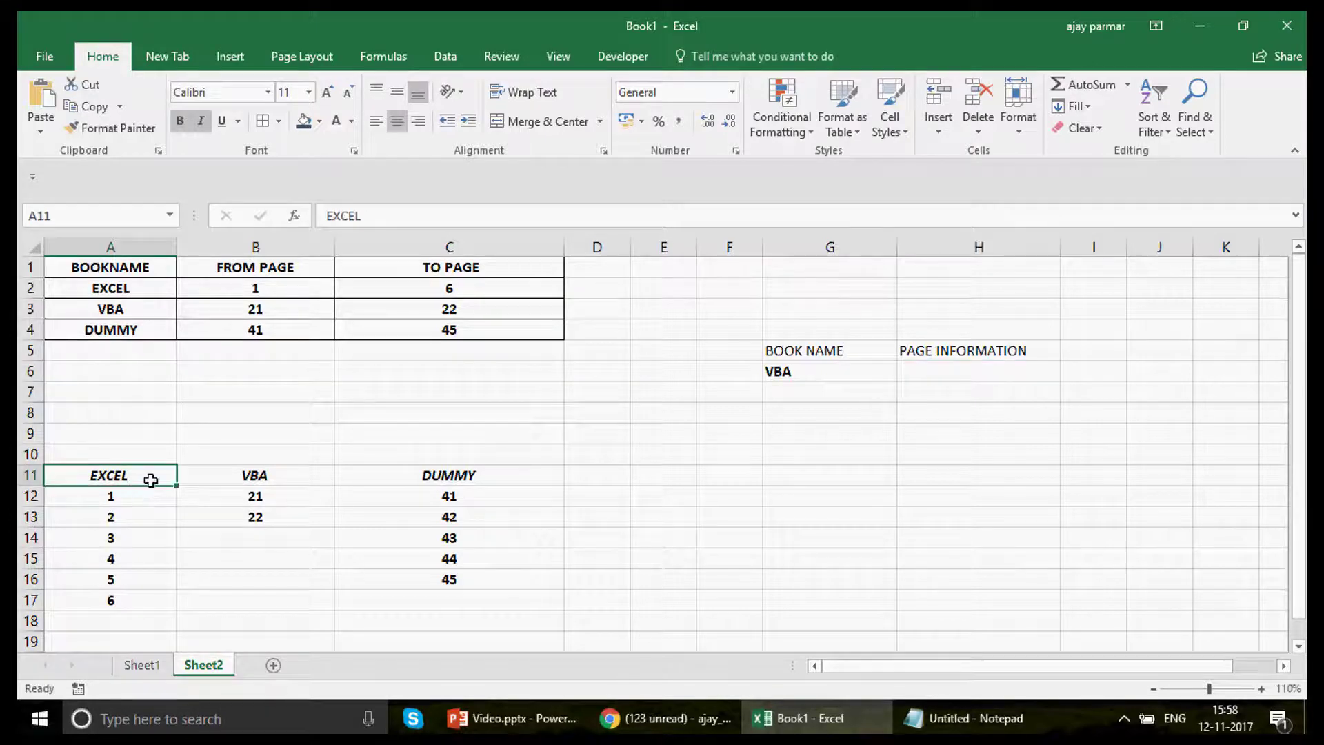
{"action": "left_click", "coordinate": [423, 479]}
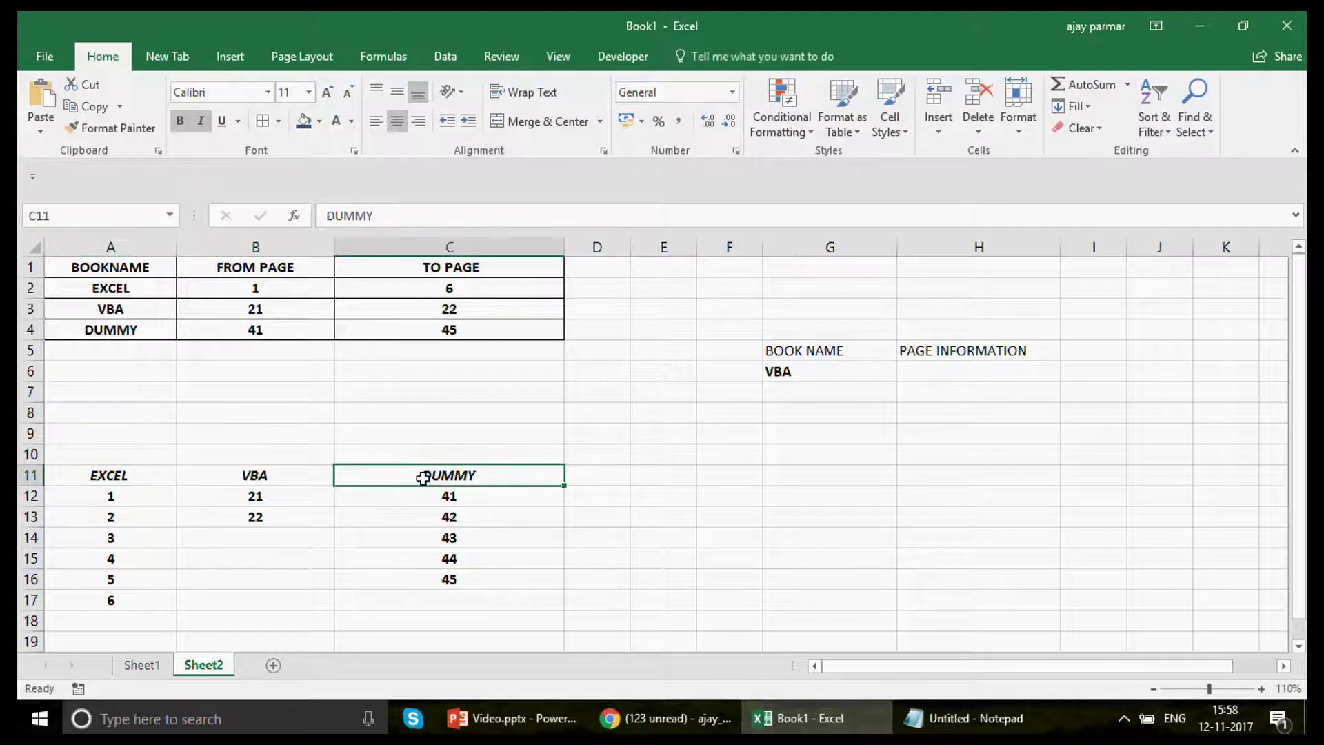
{"action": "left_click", "coordinate": [121, 471]}
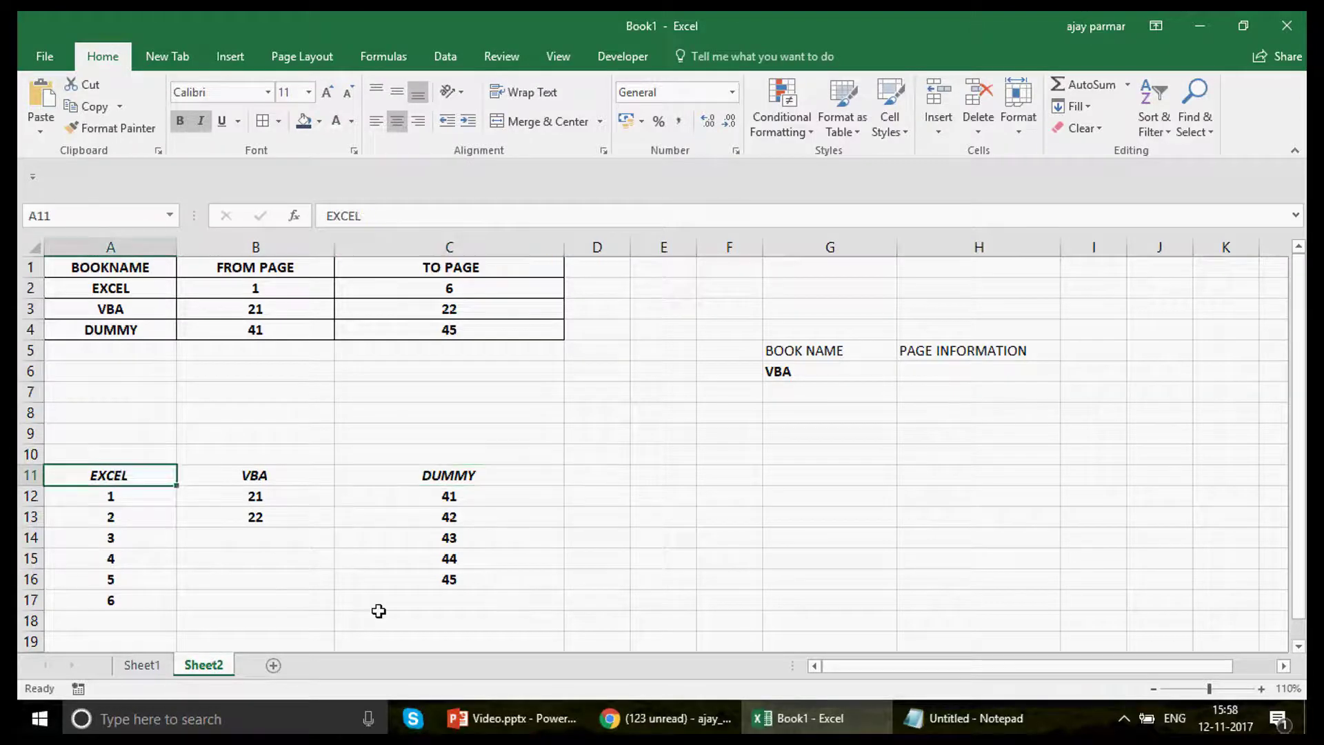
{"action": "key", "text": "ctrl+a"}
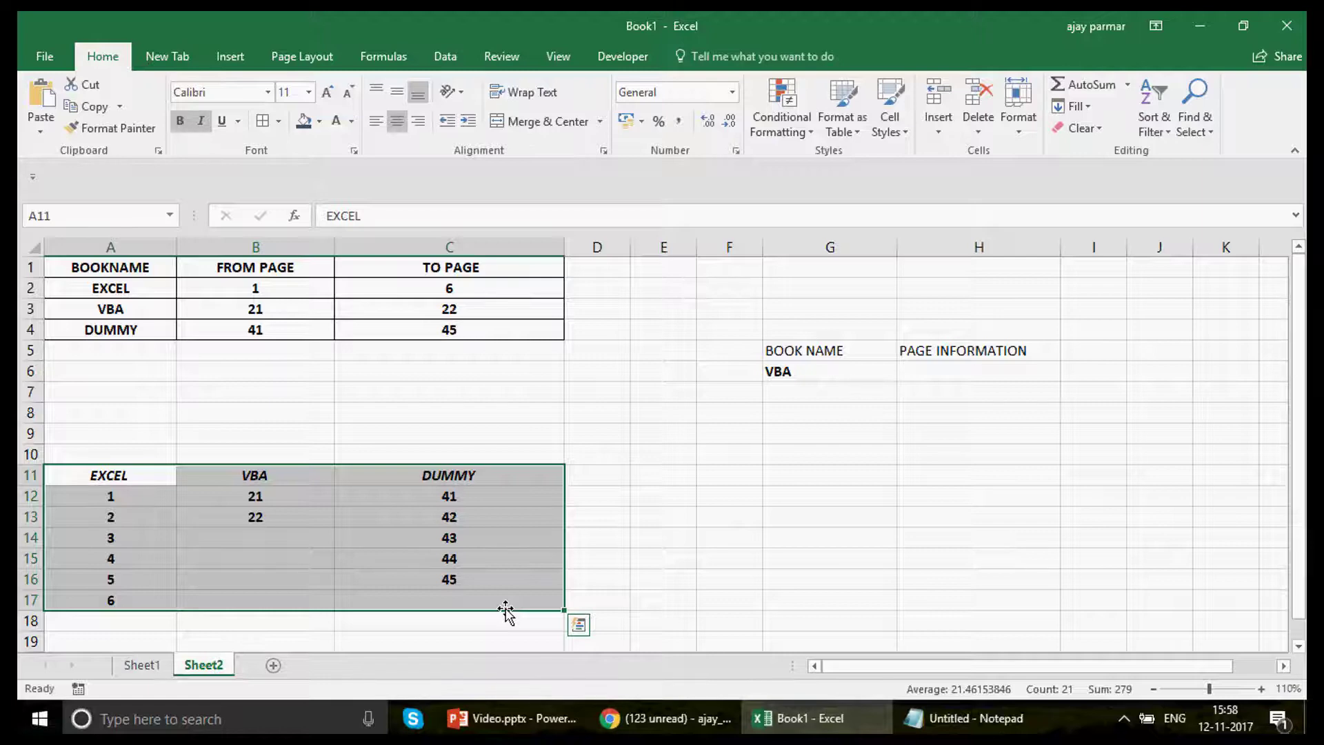
{"action": "left_click", "coordinate": [389, 58]}
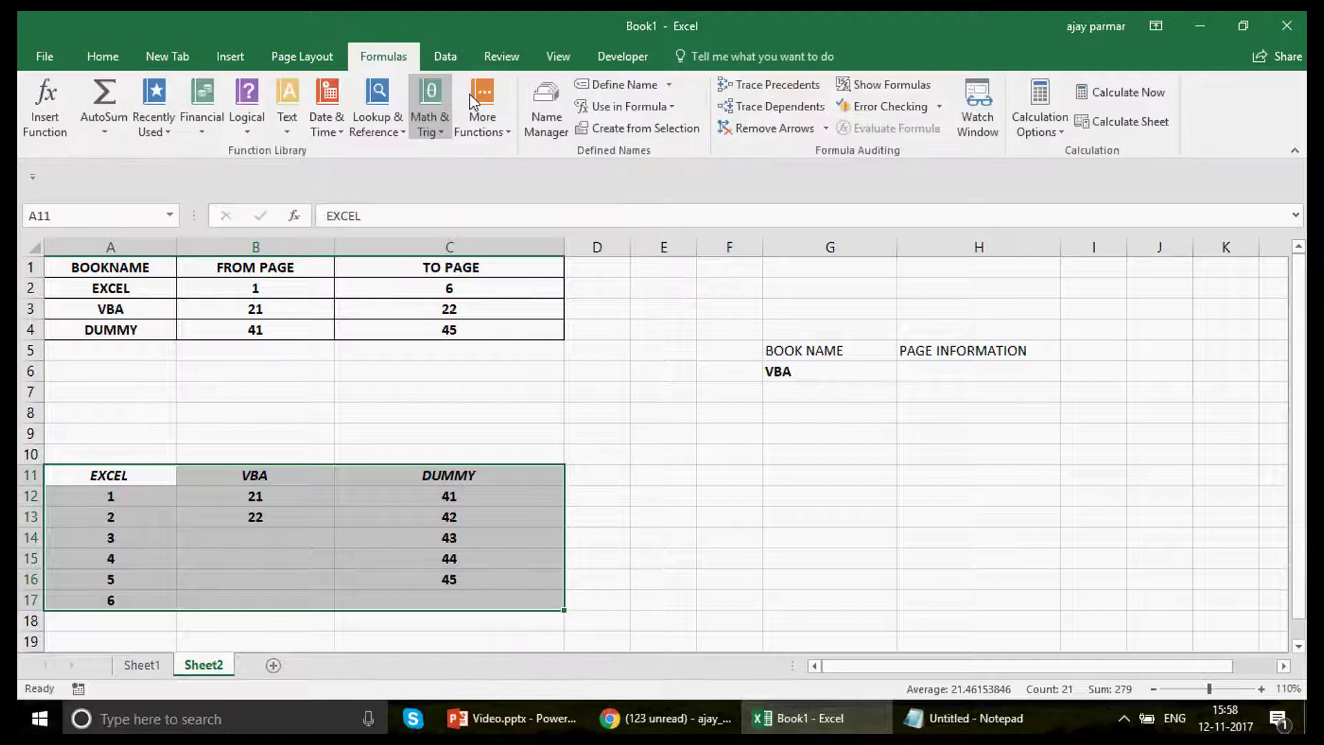
{"action": "left_click", "coordinate": [654, 131]}
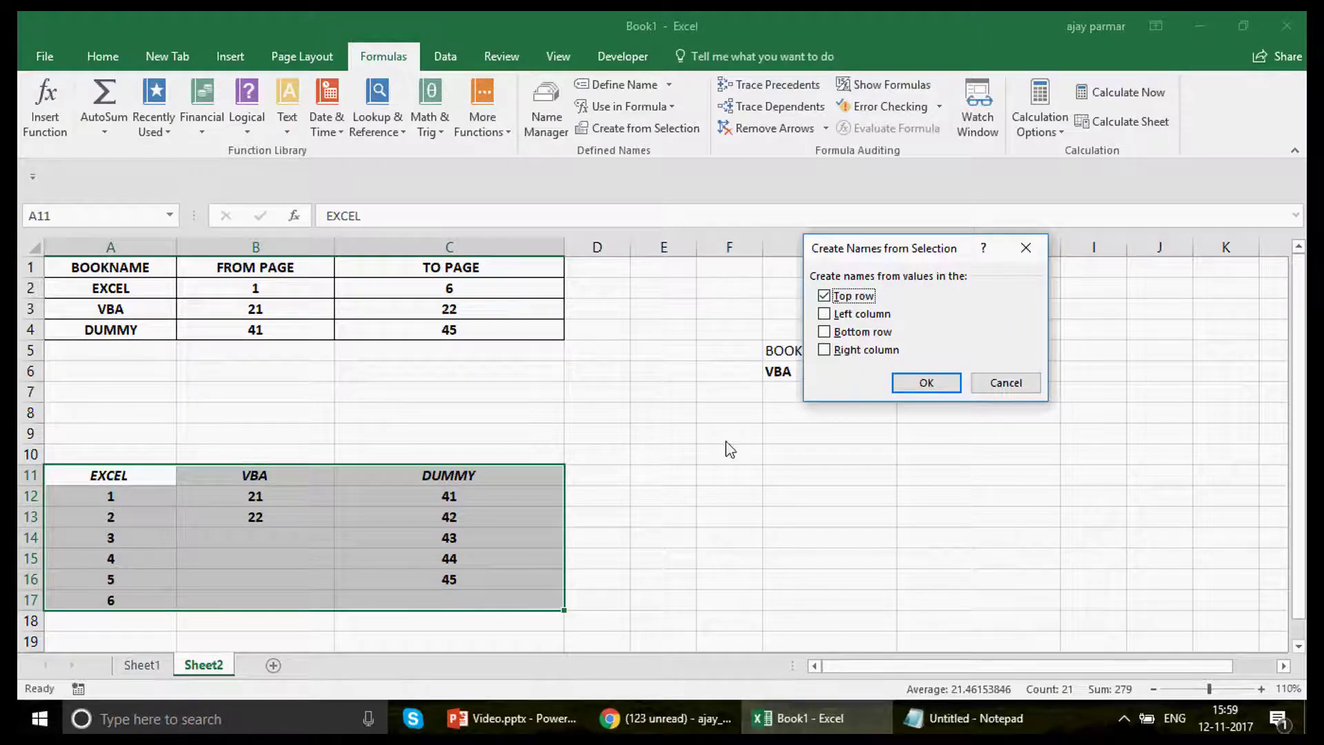
{"action": "left_click", "coordinate": [938, 381]}
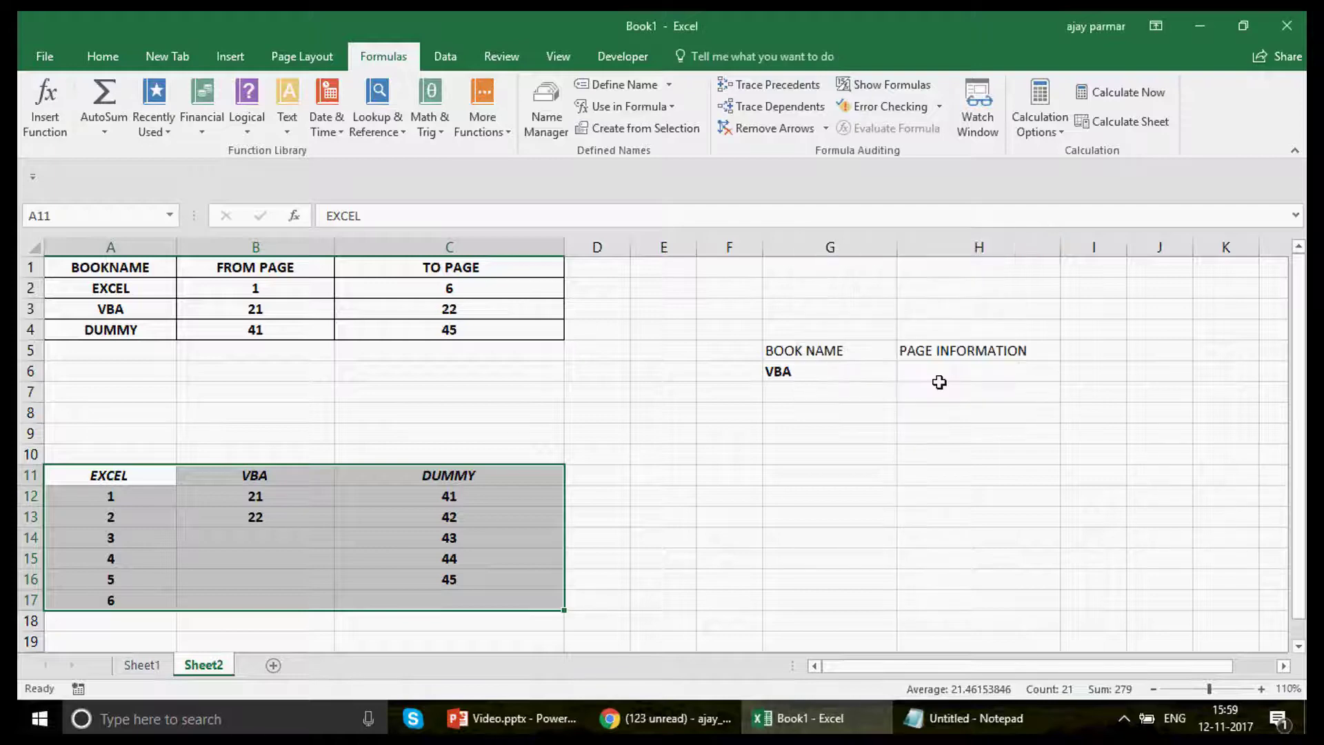
Jump to the named ranges DUMMY, EXCEL and VBA one after another to check which cells each covers
{"action": "left_click", "coordinate": [124, 476]}
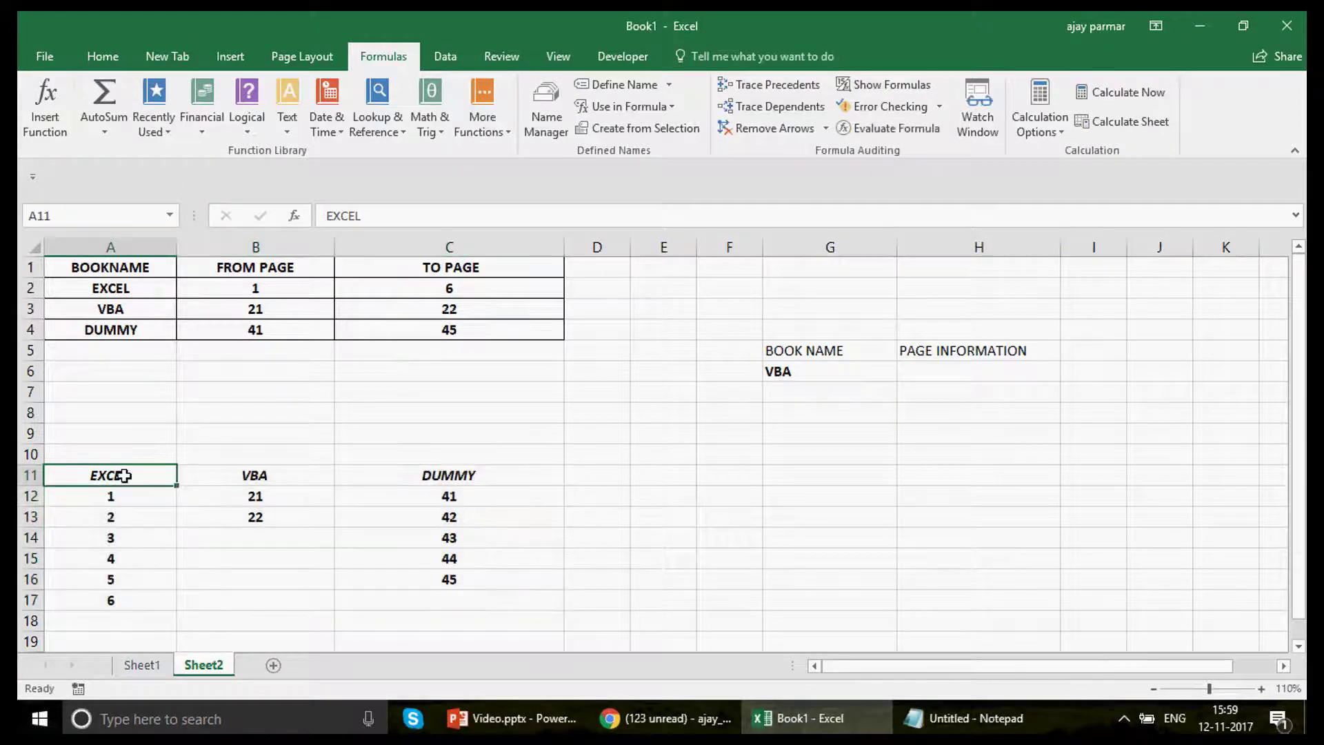
{"action": "left_click", "coordinate": [170, 219]}
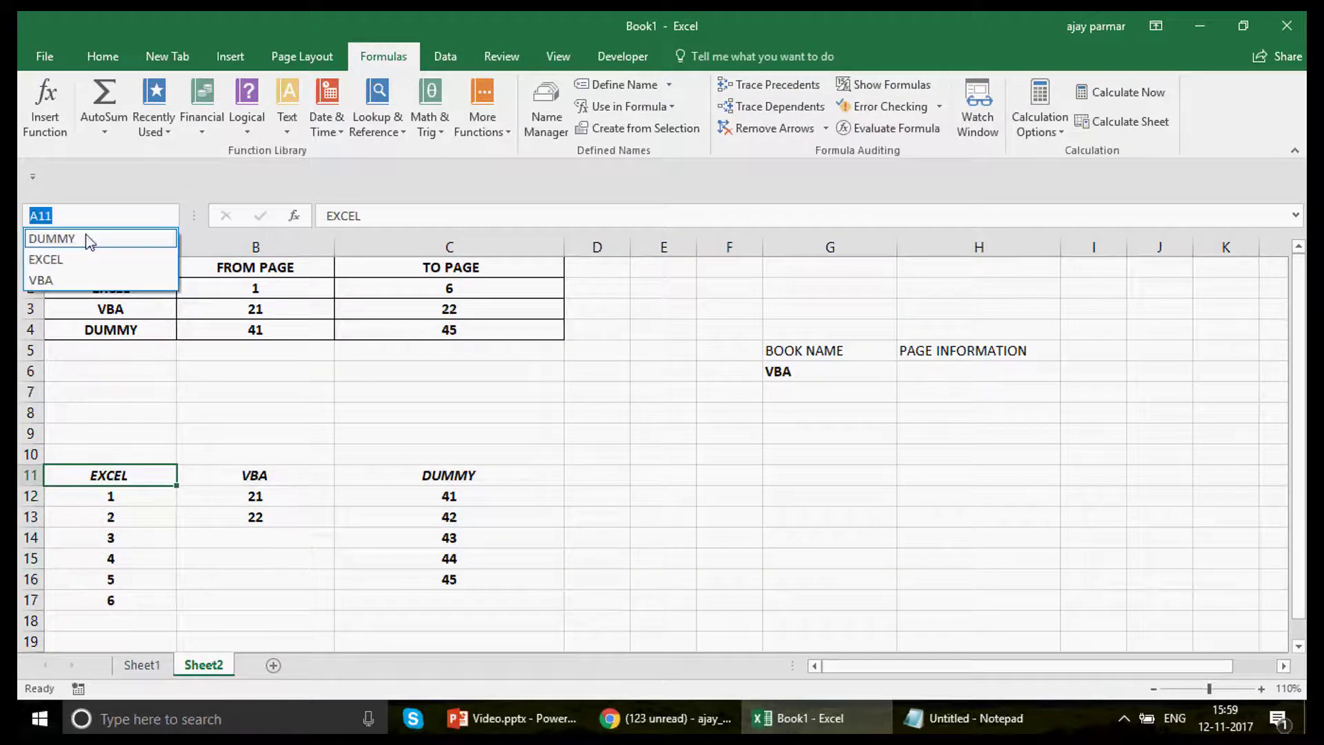
{"action": "key", "text": "Escape"}
{"action": "left_click", "coordinate": [170, 216]}
{"action": "left_click", "coordinate": [169, 235]}
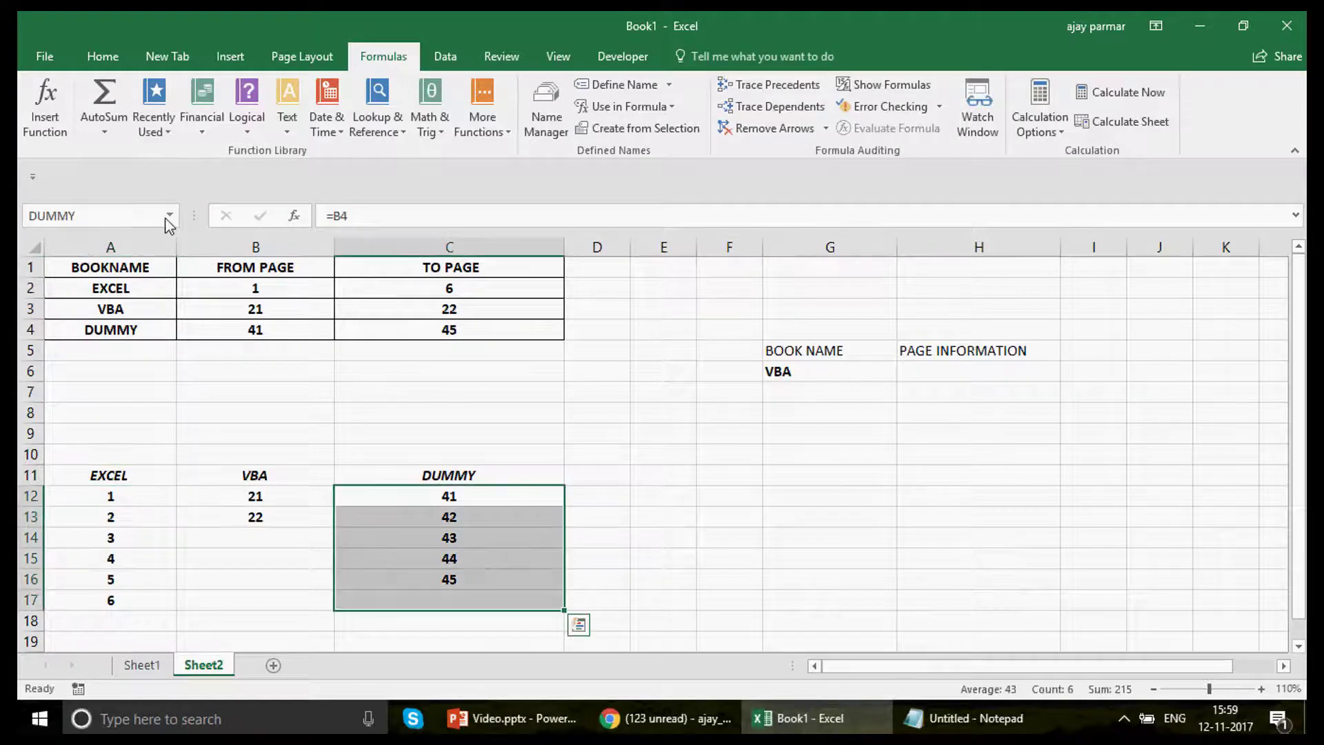
{"action": "left_click", "coordinate": [168, 216]}
{"action": "left_click", "coordinate": [101, 256]}
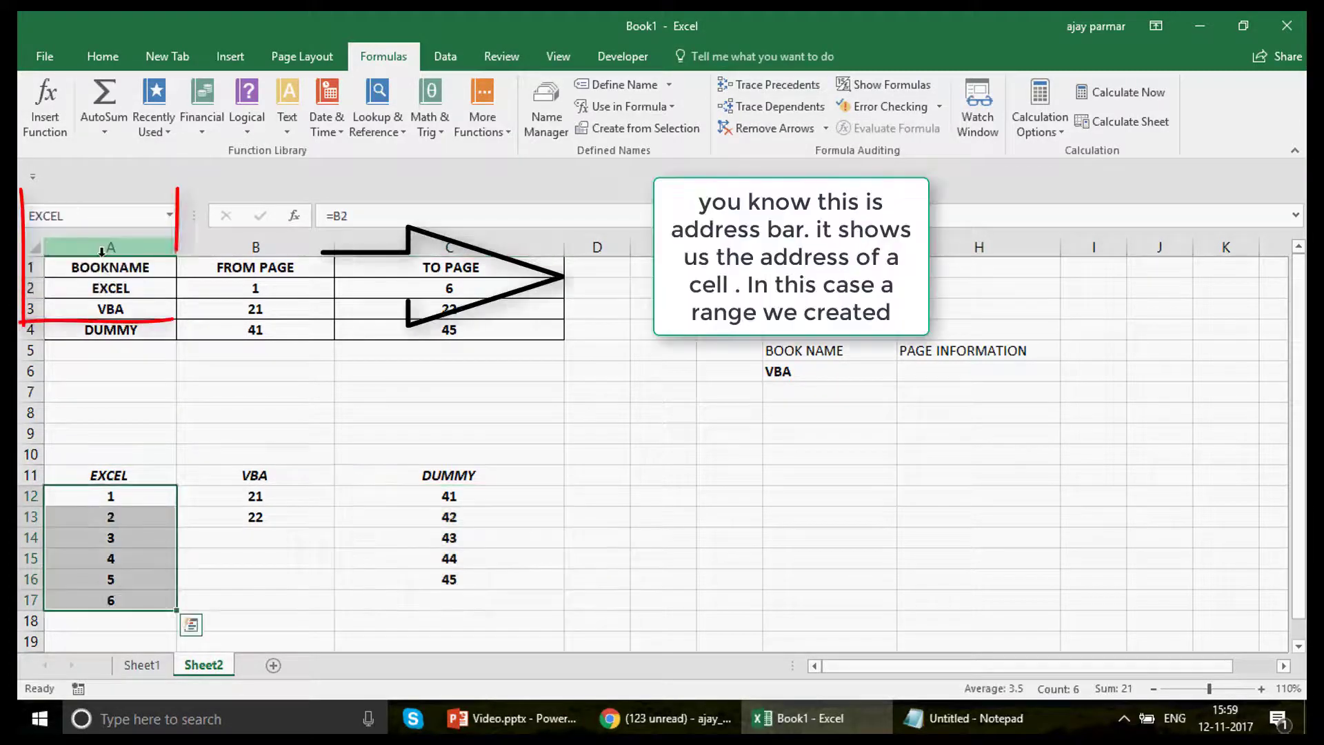
{"action": "left_click", "coordinate": [171, 218]}
{"action": "left_click", "coordinate": [82, 280]}
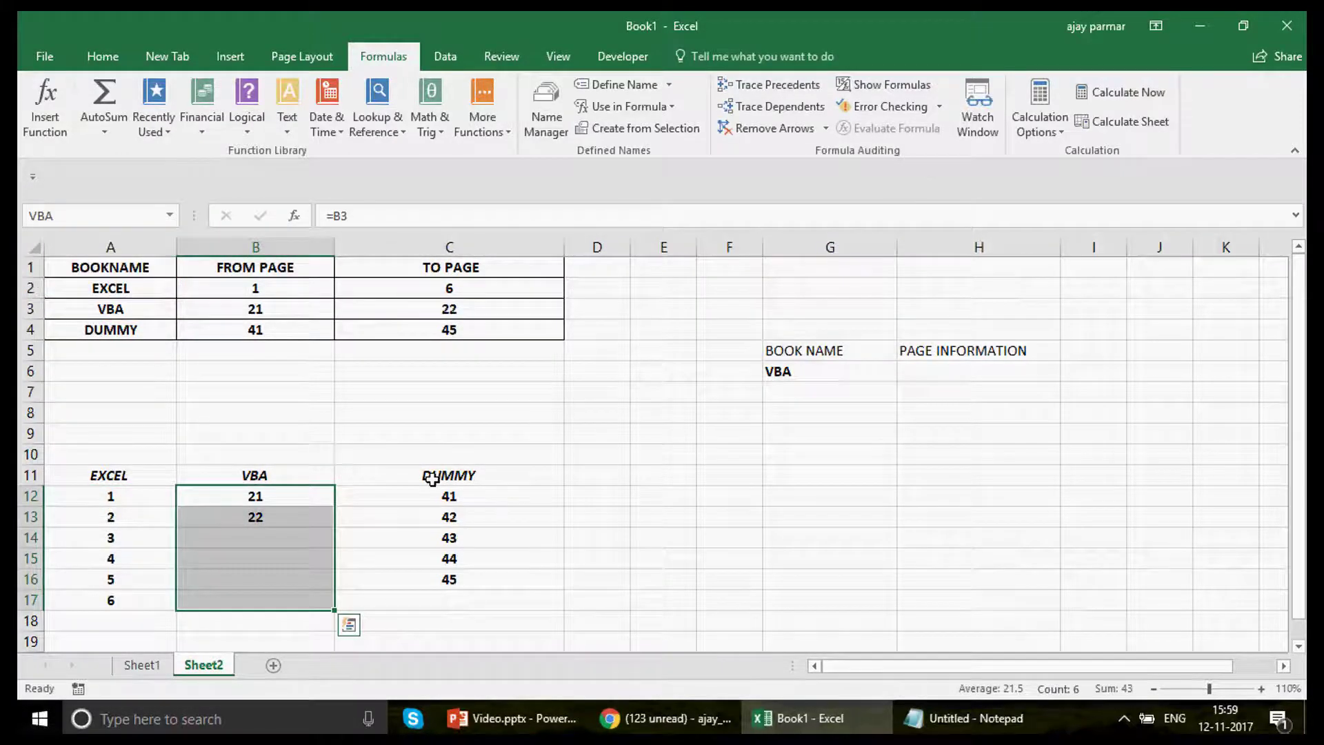
Check which EXCEL and VBA names are suggested for a formula in F13, and discard the entry
{"action": "left_click", "coordinate": [733, 516]}
{"action": "type", "text": "=EXC"}
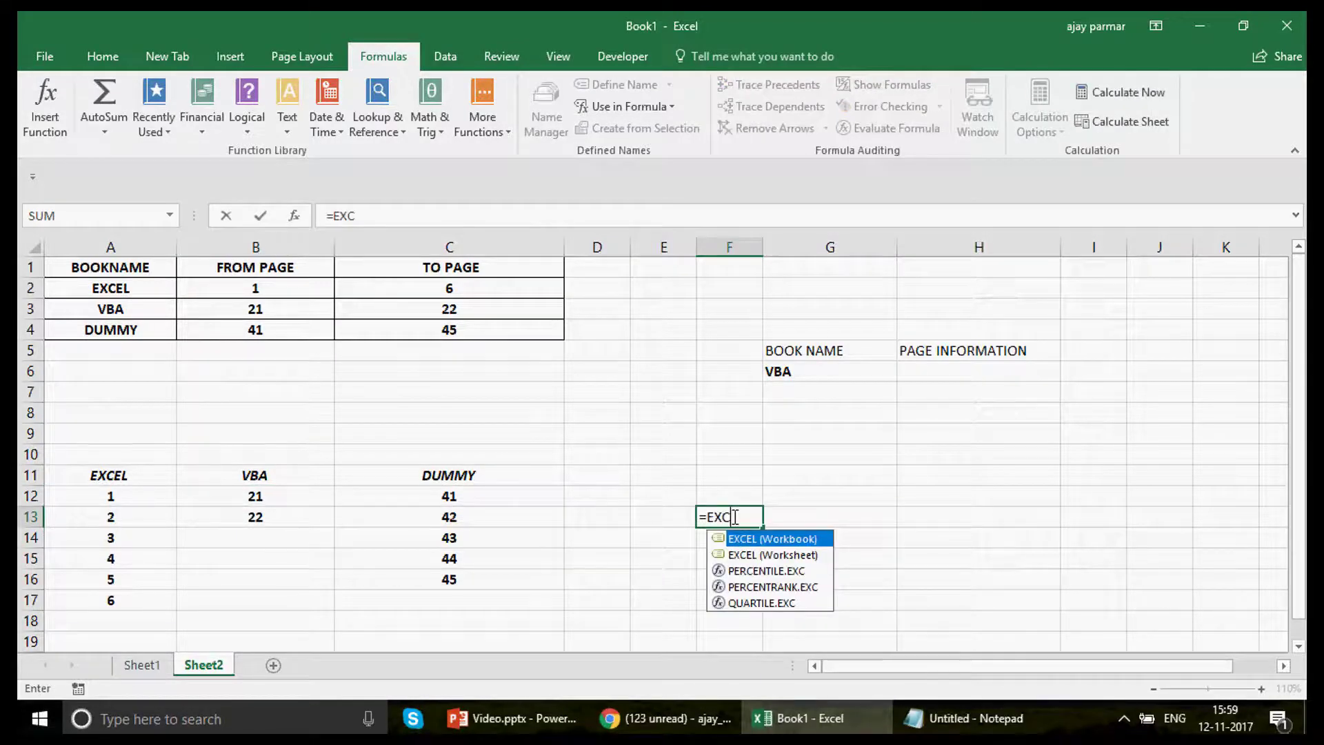
{"action": "type", "text": "EL"}
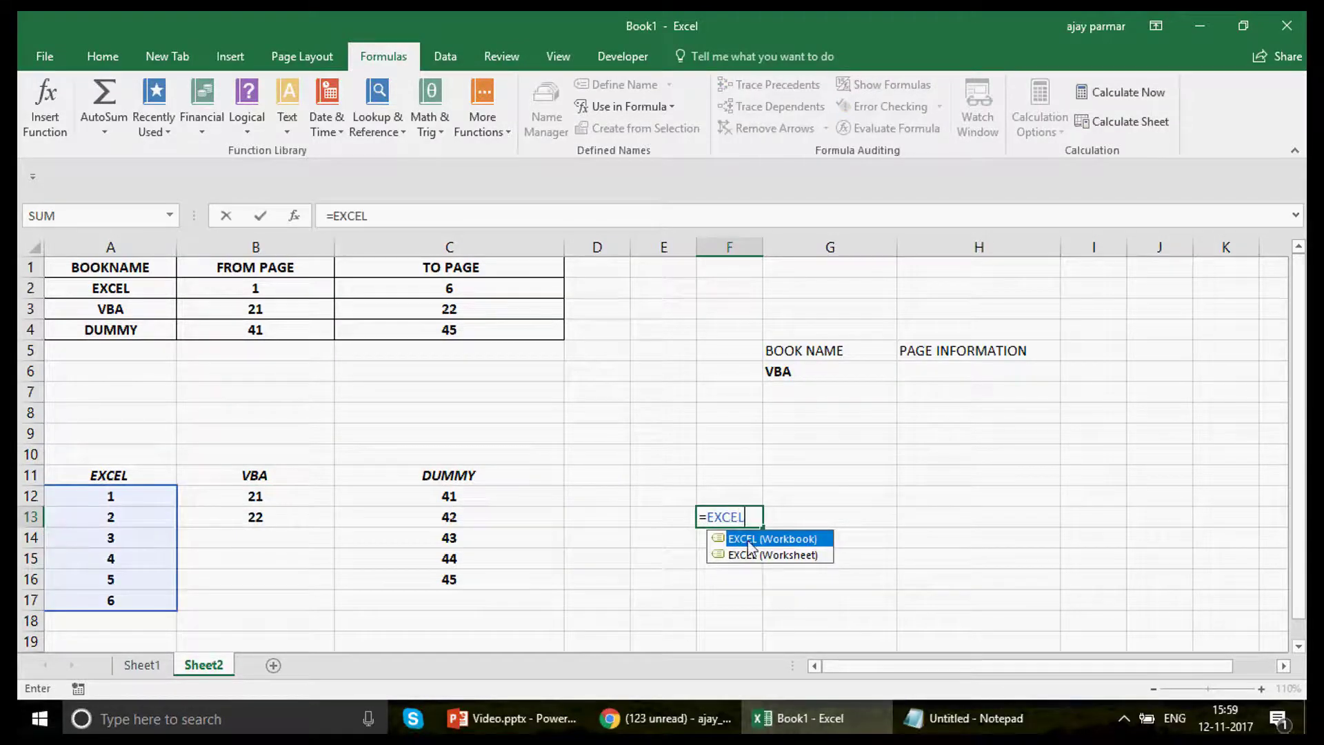
{"action": "key", "text": "BackSpace"}
{"action": "key", "text": "BackSpace"}
{"action": "key", "text": "BackSpace"}
{"action": "key", "text": "BackSpace"}
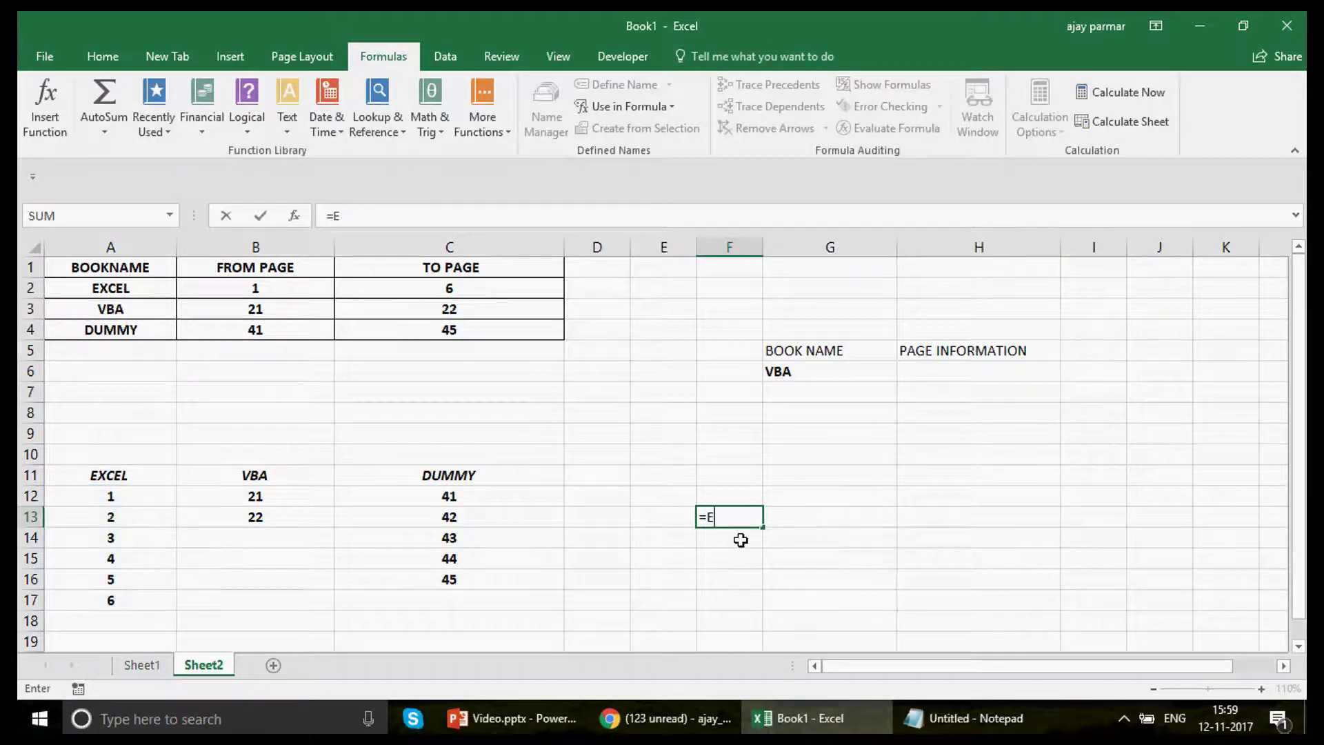
{"action": "key", "text": "BackSpace"}
{"action": "type", "text": "VB"}
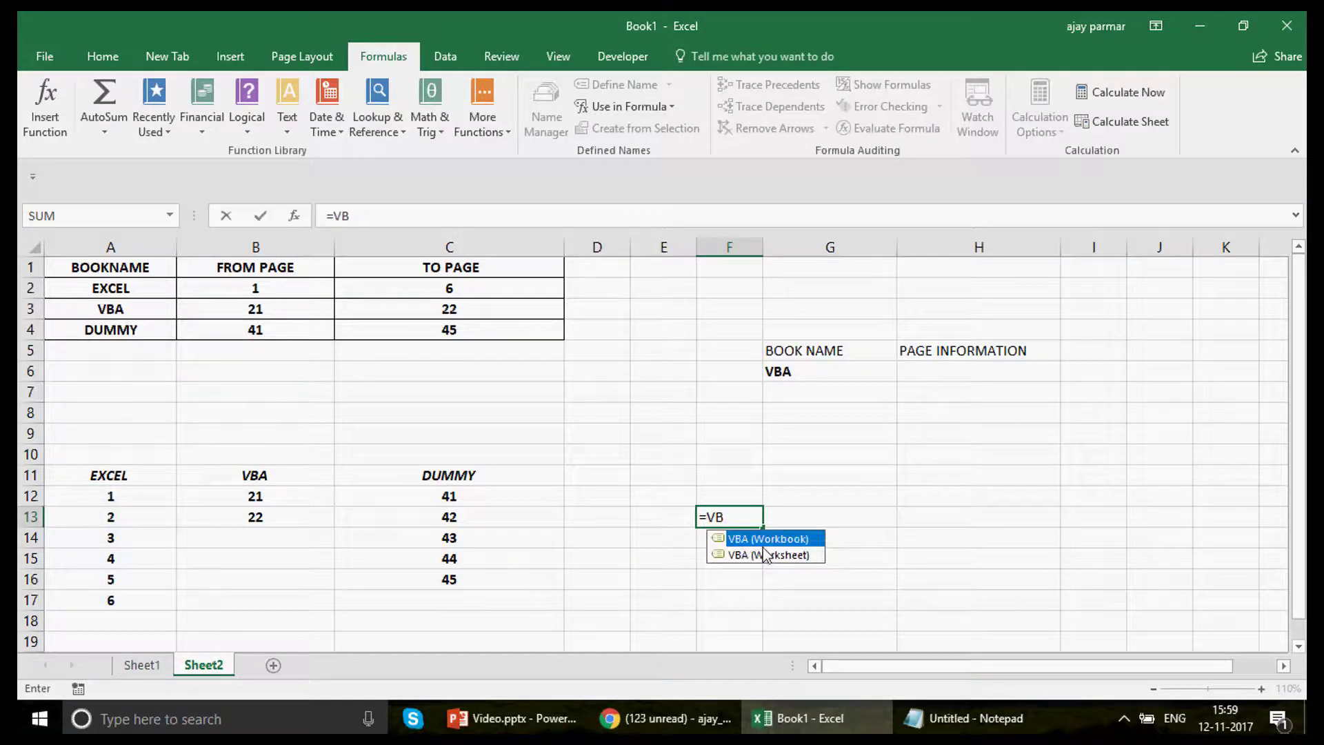
{"action": "key", "text": "Escape"}
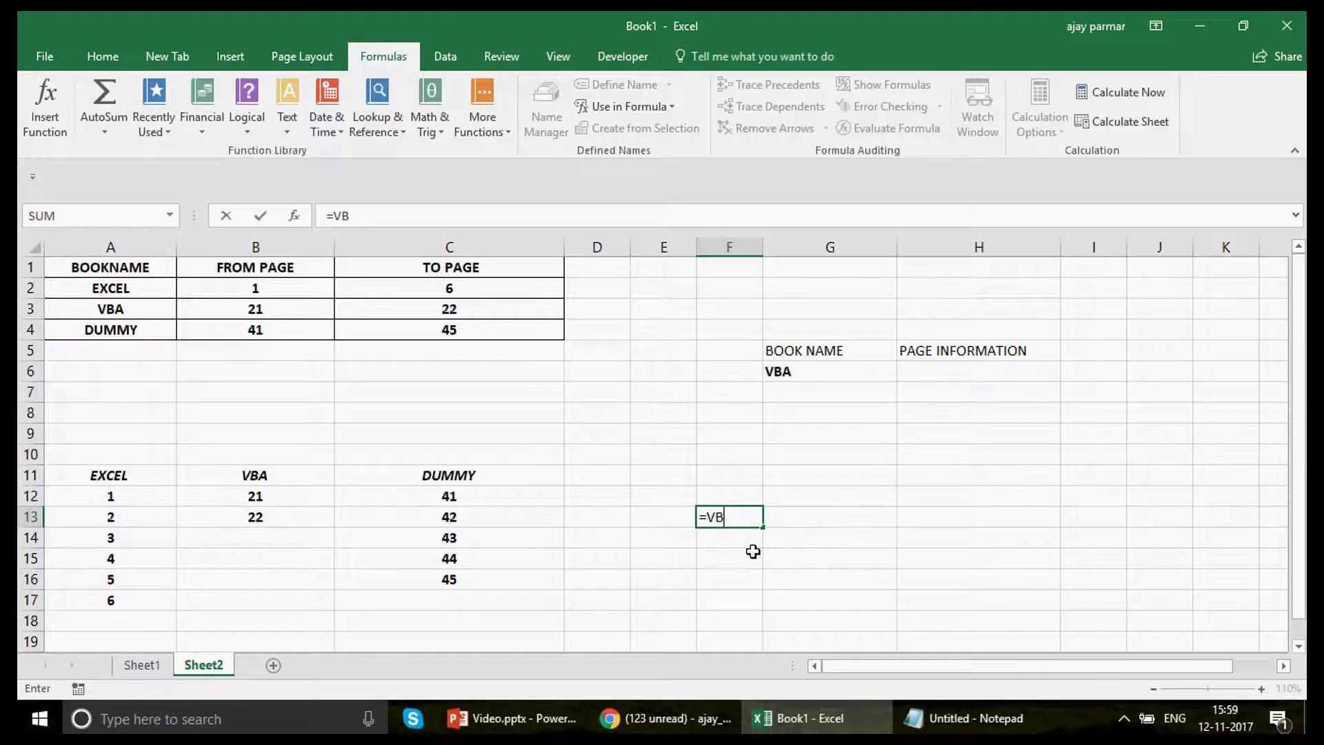
{"action": "key", "text": "Escape"}
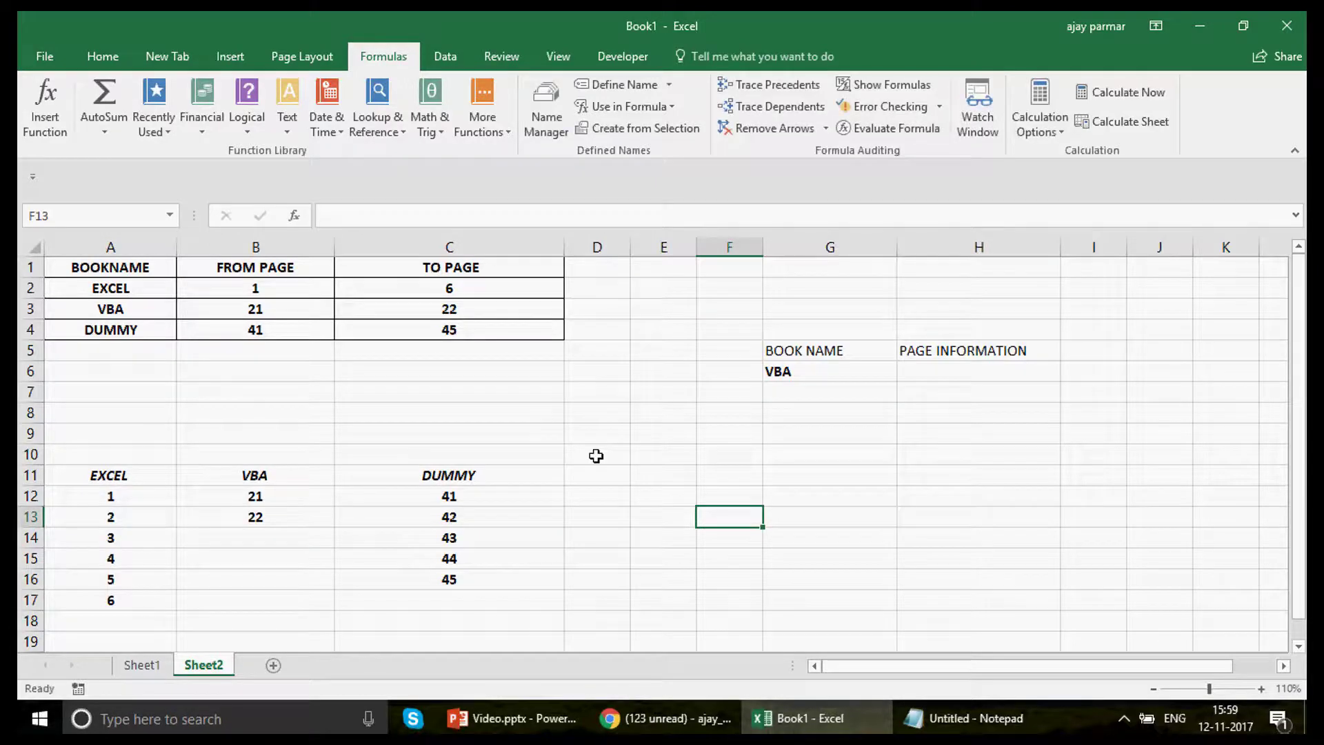
Delete the workbook-scoped DUMMY, EXCEL and VBA names that refer to Sheet1, keeping the Sheet2-scoped ones
{"action": "left_click", "coordinate": [549, 125]}
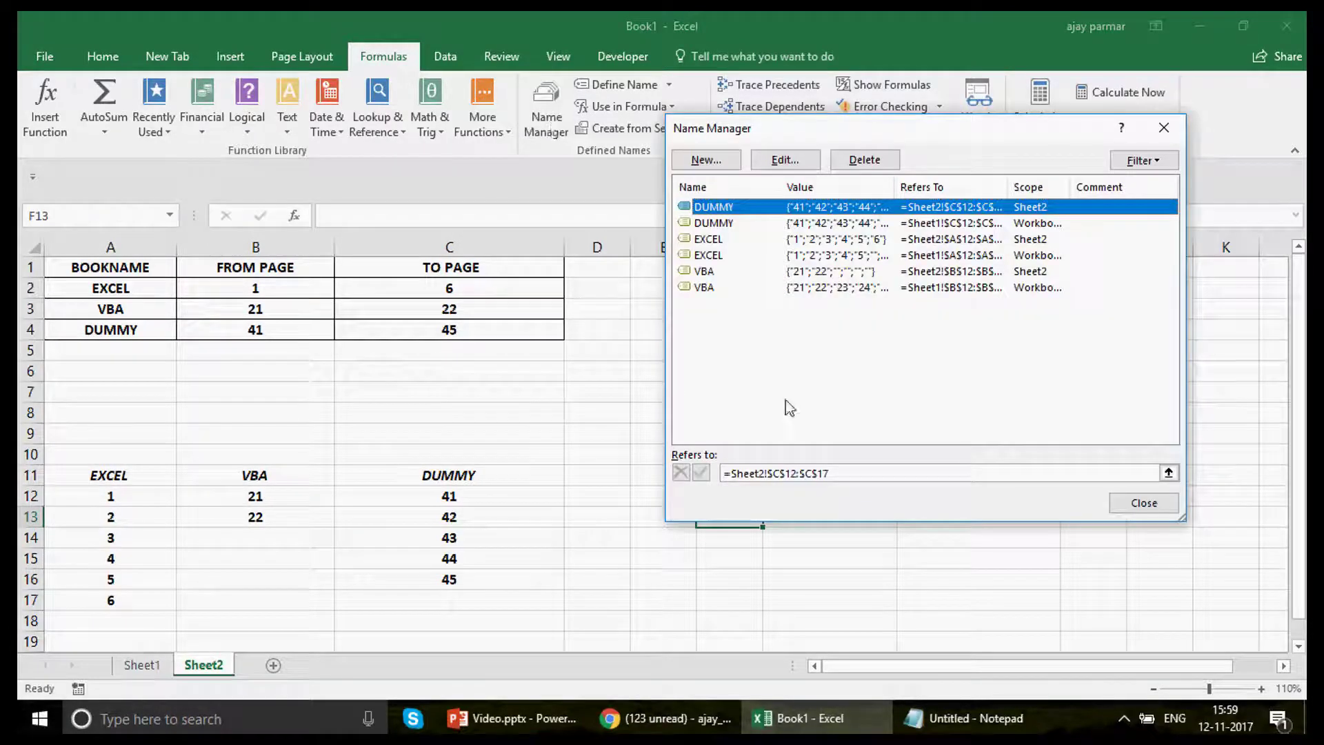
{"action": "left_click", "coordinate": [840, 473]}
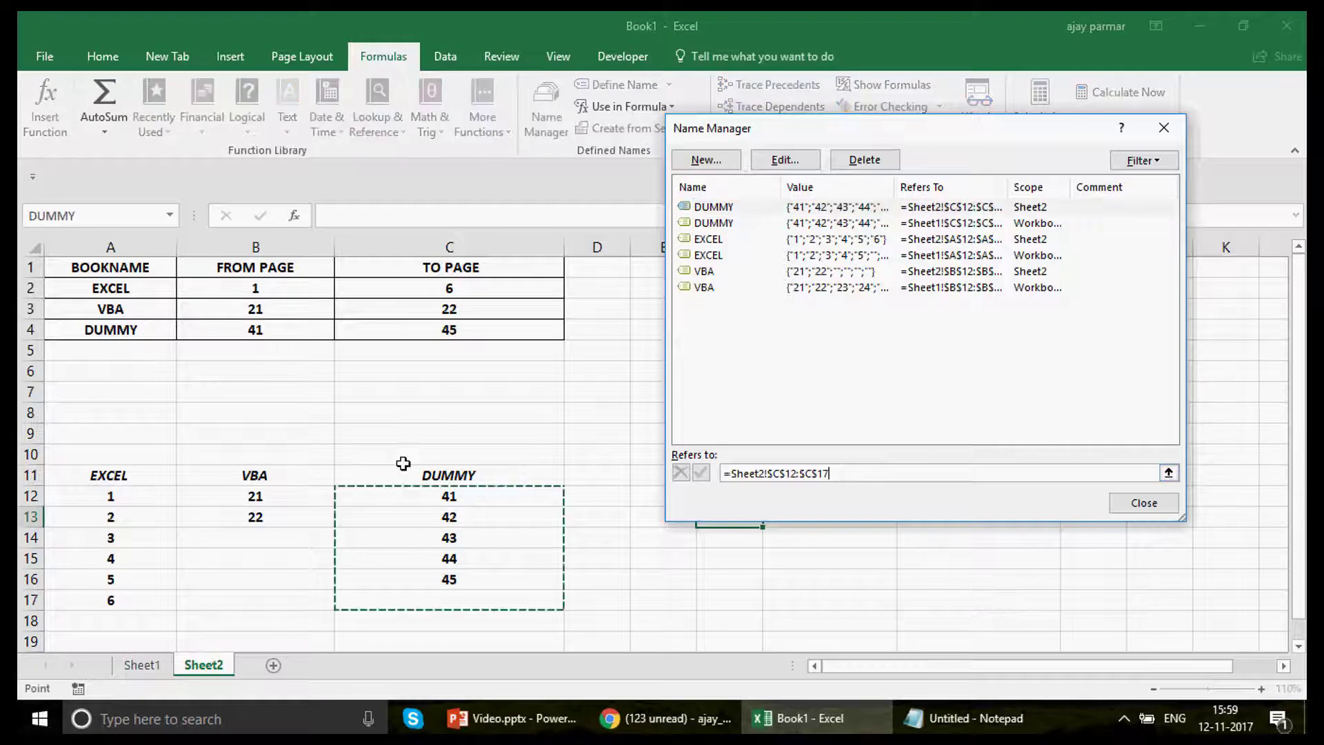
{"action": "left_click", "coordinate": [747, 224]}
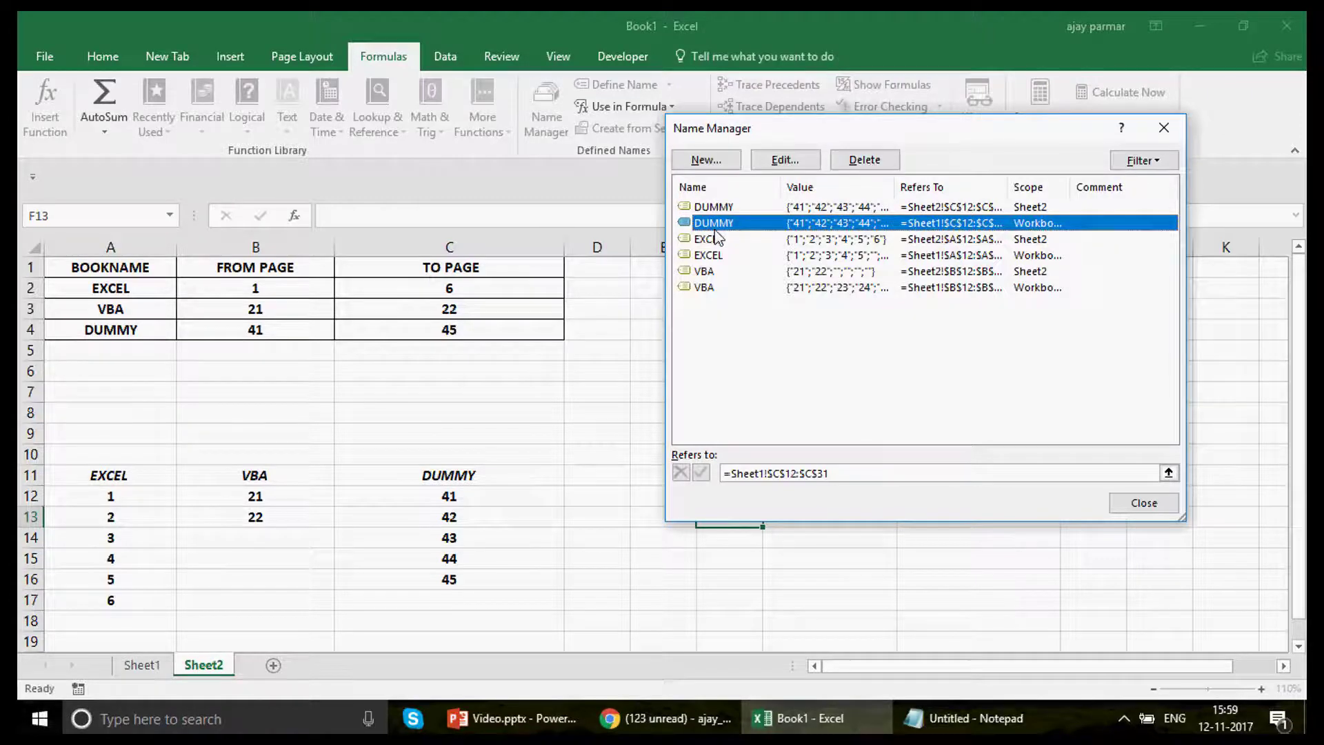
{"action": "left_click", "coordinate": [868, 166]}
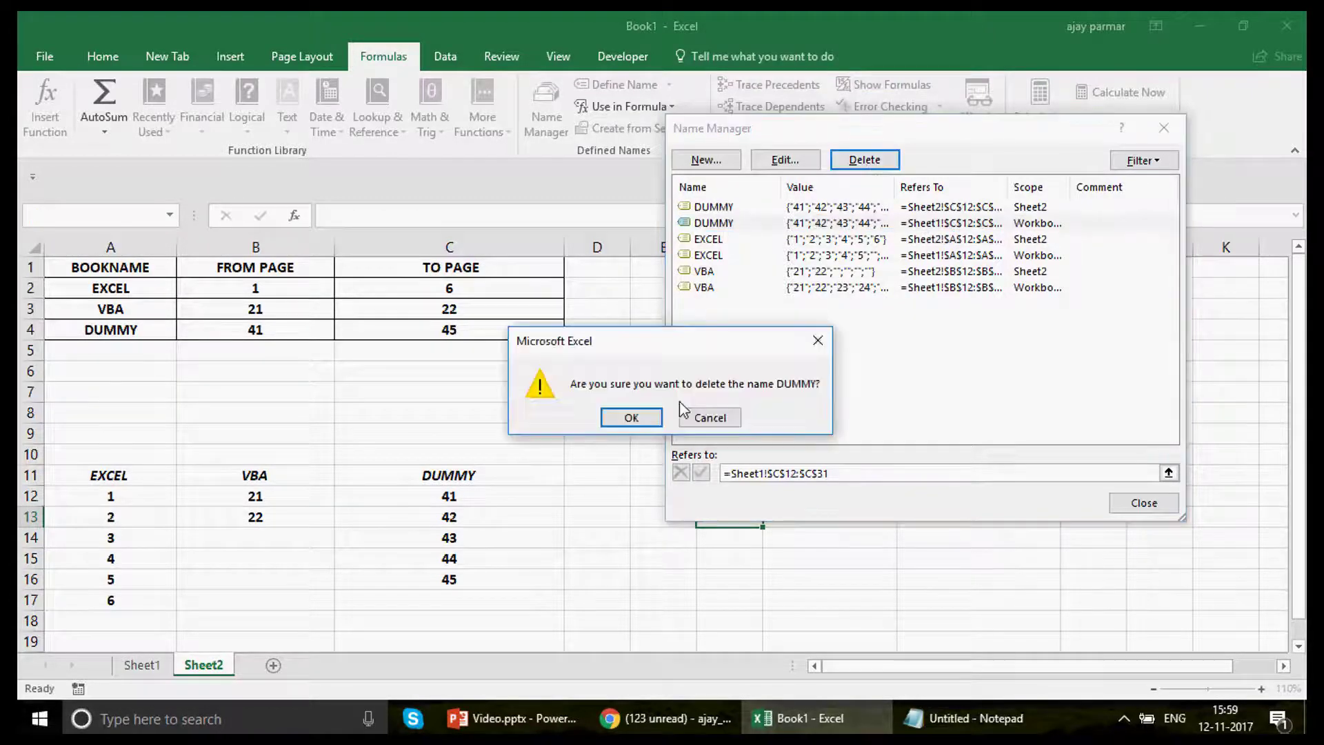
{"action": "left_click", "coordinate": [627, 420]}
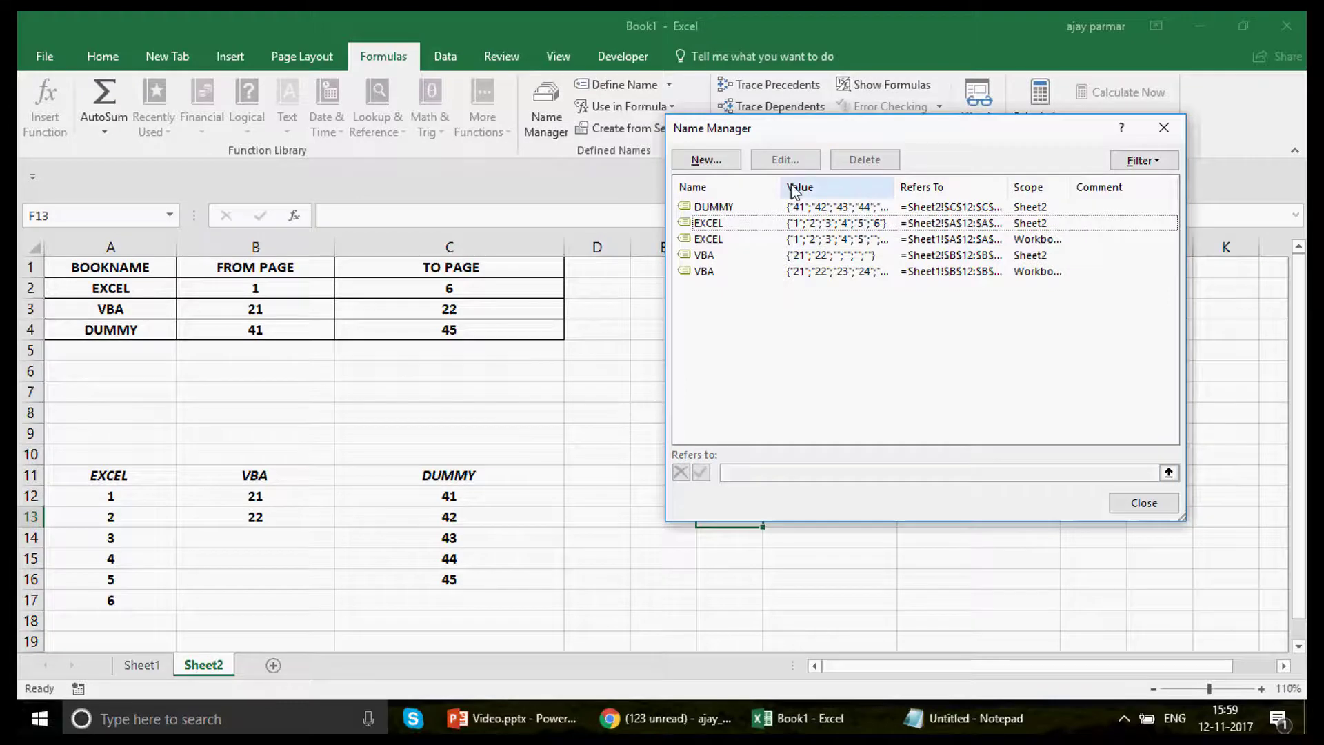
{"action": "left_click", "coordinate": [717, 241]}
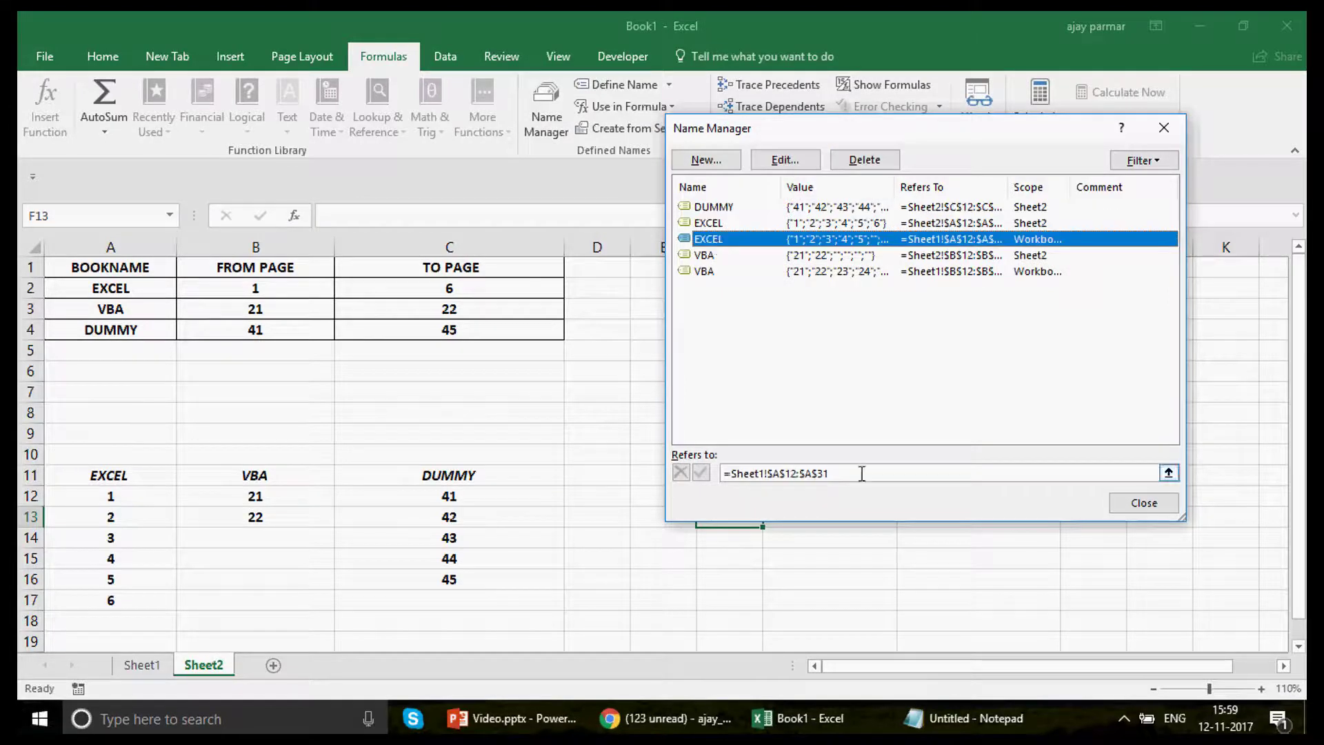
{"action": "left_click", "coordinate": [870, 166]}
{"action": "left_click", "coordinate": [631, 417]}
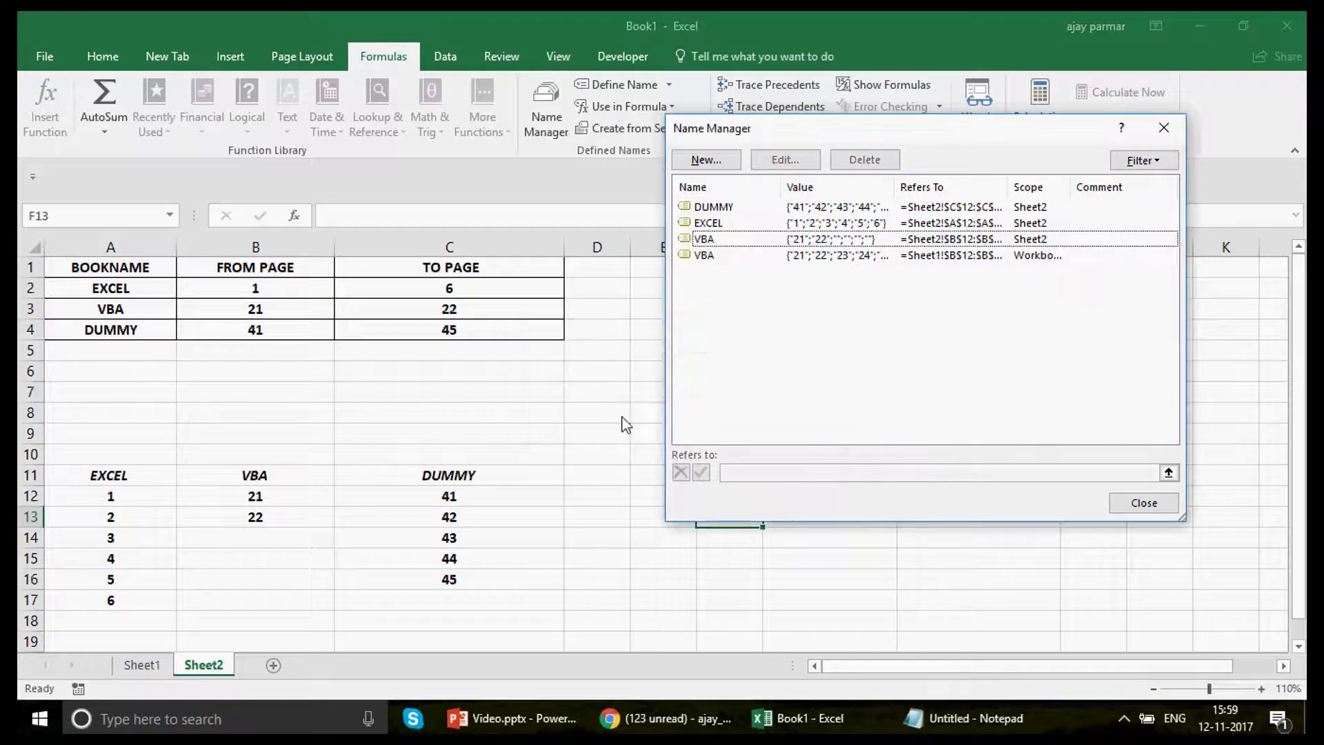
{"action": "left_click", "coordinate": [714, 243]}
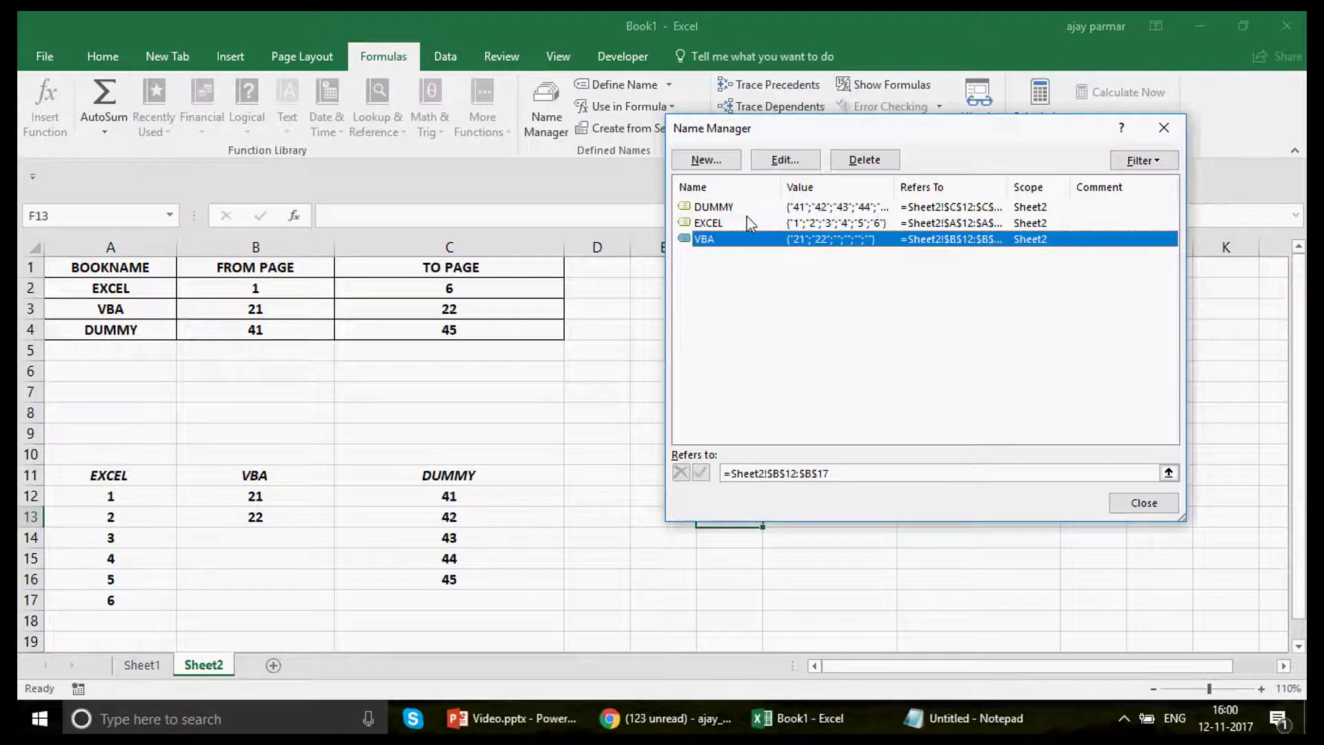
Review the remaining DUMMY, EXCEL and VBA names and the range VBA refers to, and close the Name Manager
{"action": "key", "text": "Up"}
{"action": "key", "text": "Up"}
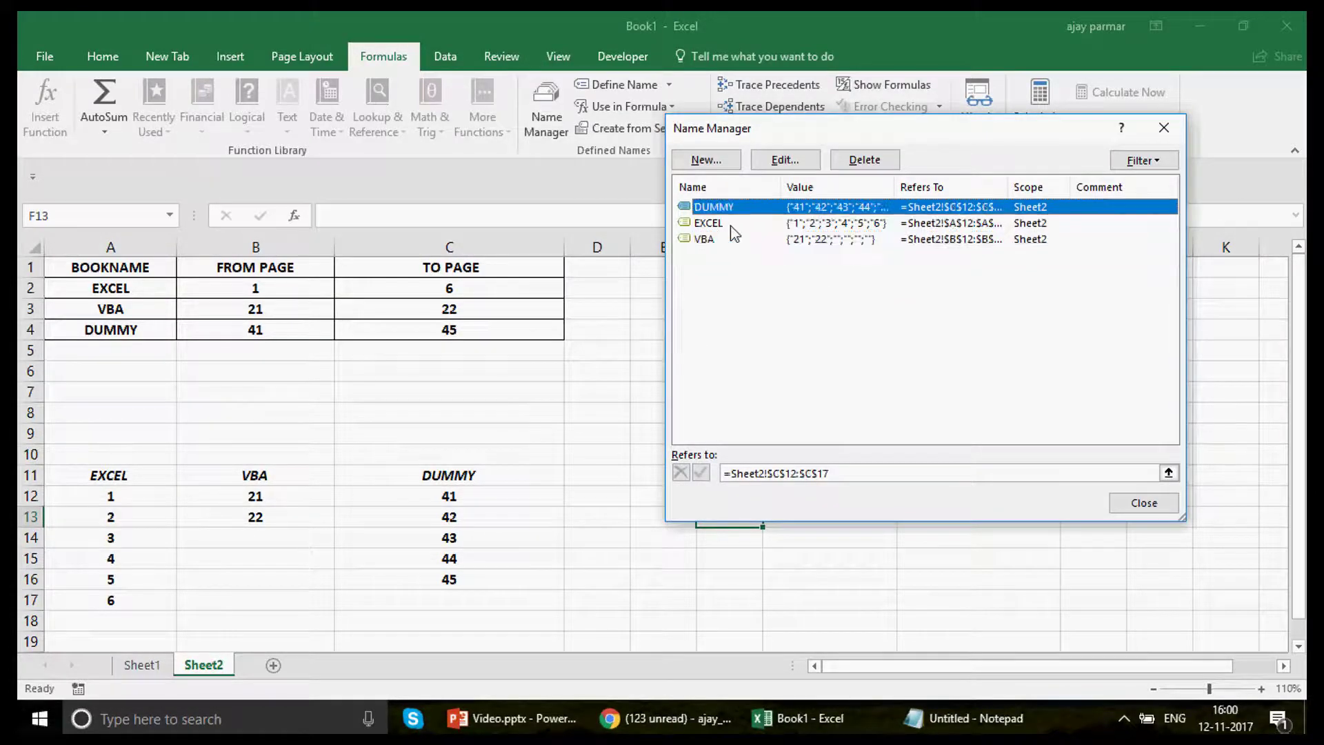
{"action": "key", "text": "Down"}
{"action": "key", "text": "Down"}
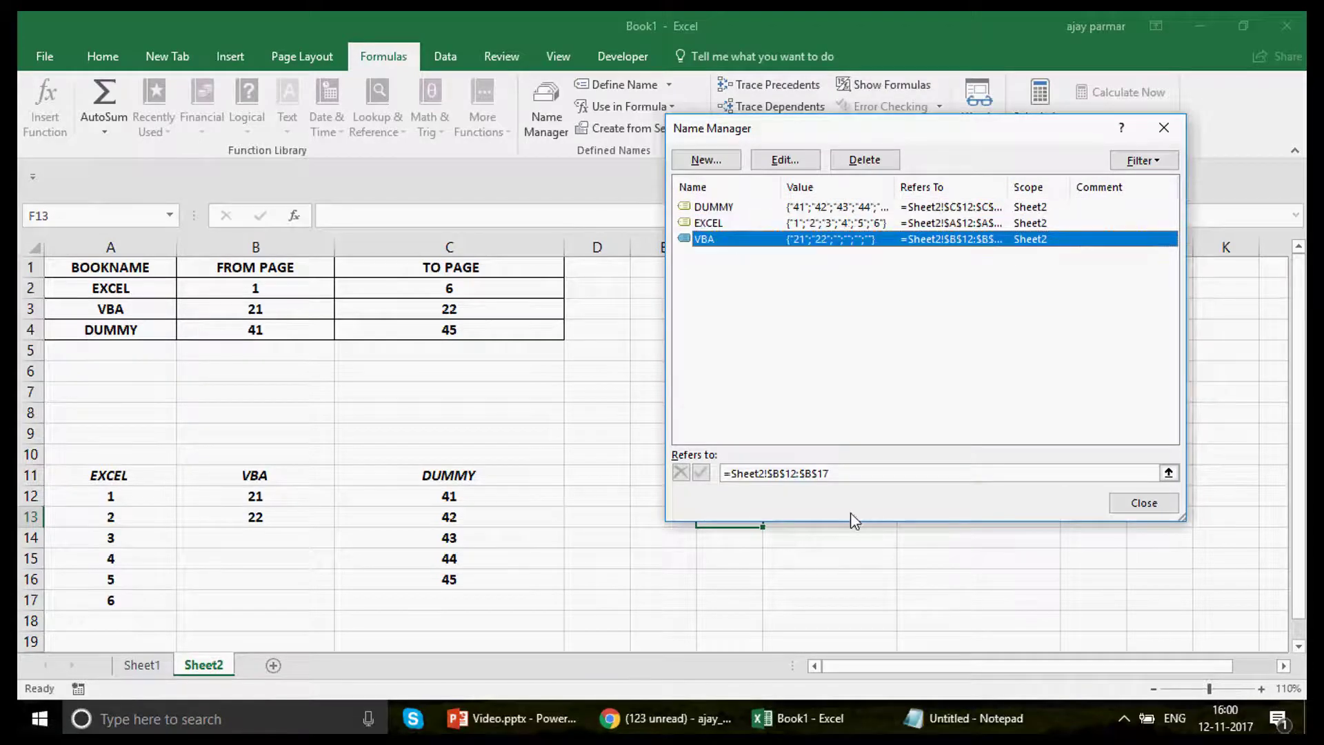
{"action": "left_click", "coordinate": [867, 470]}
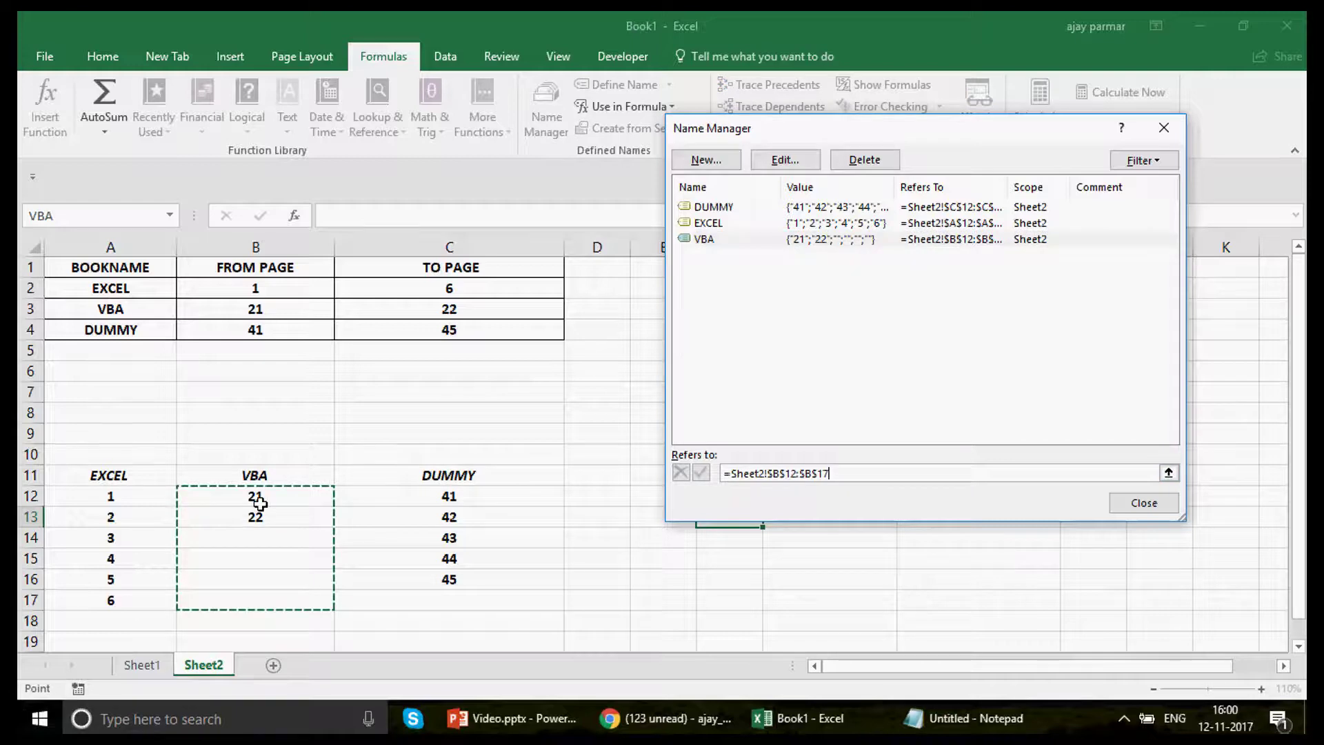
{"action": "left_click", "coordinate": [1145, 504]}
Enter =INDIRECT(G6) in F11 and commit it as an array formula
{"action": "left_click", "coordinate": [729, 477]}
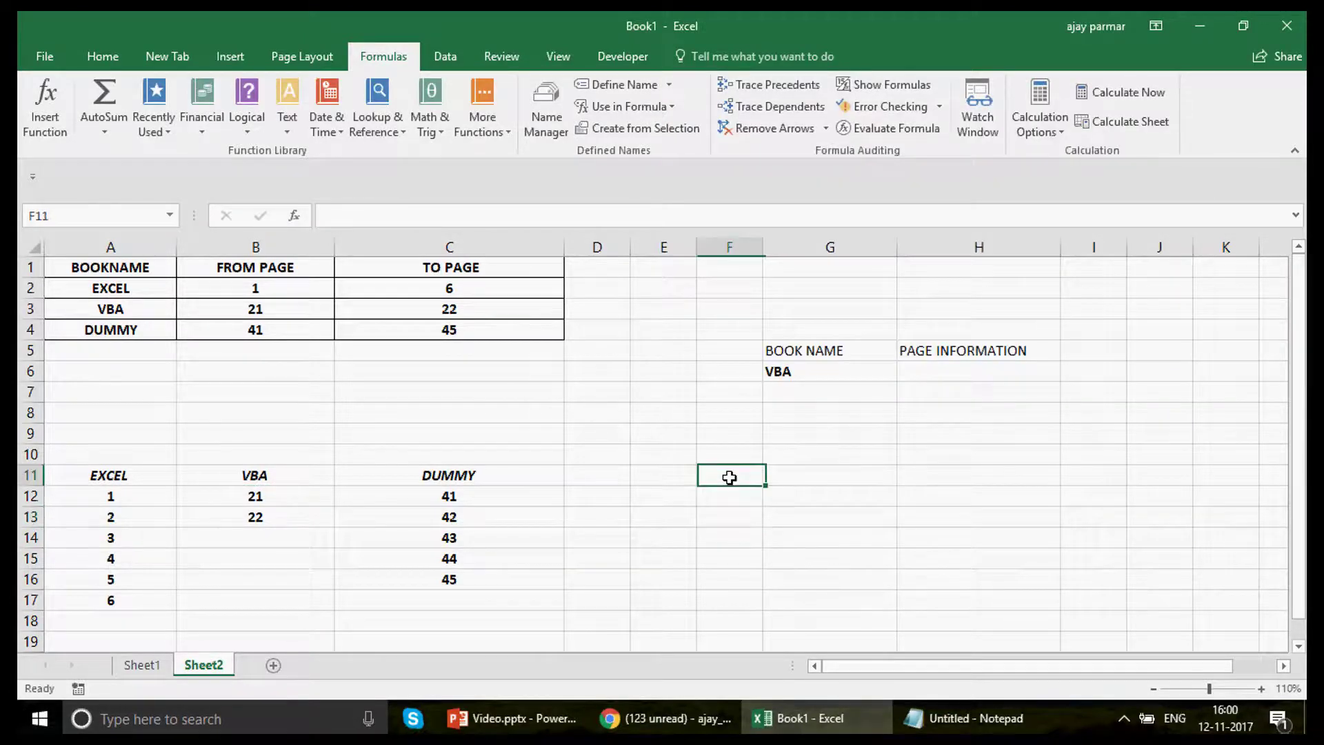
{"action": "type", "text": "=IND"}
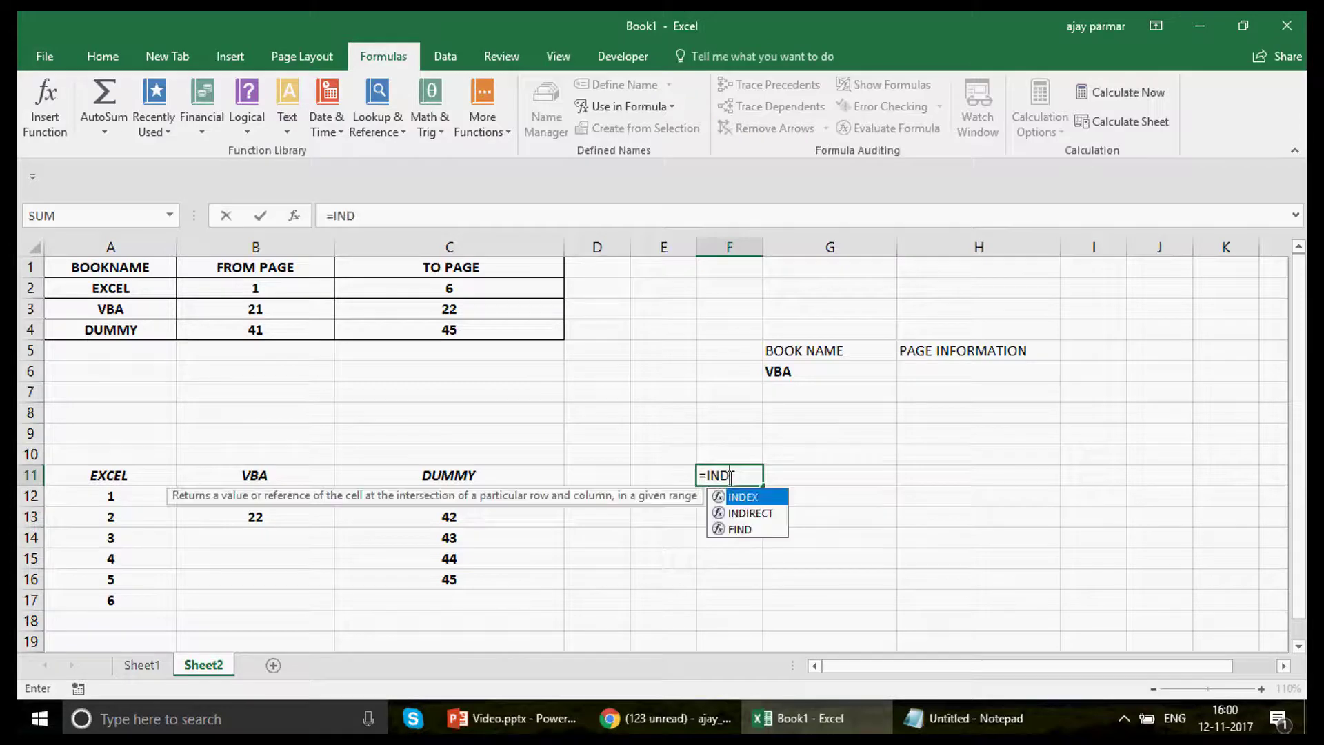
{"action": "type", "text": "IRECT("}
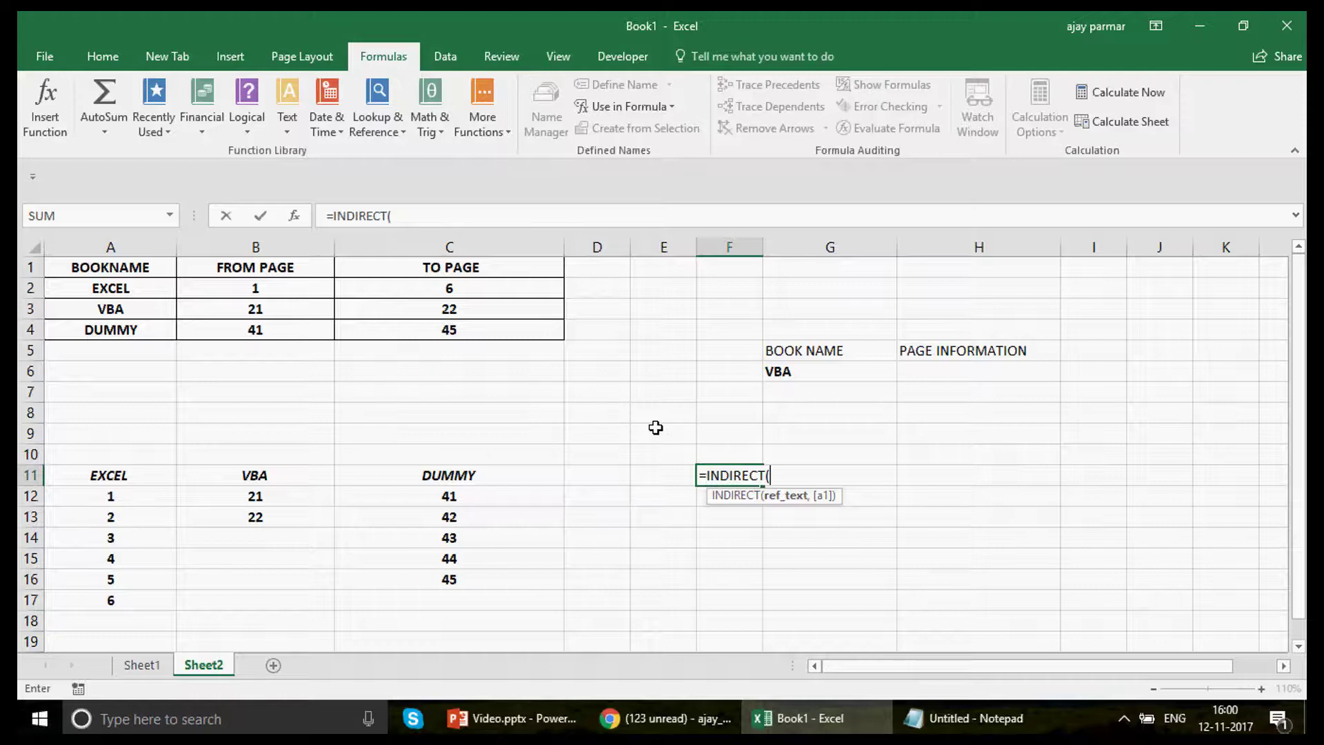
{"action": "left_click", "coordinate": [820, 366]}
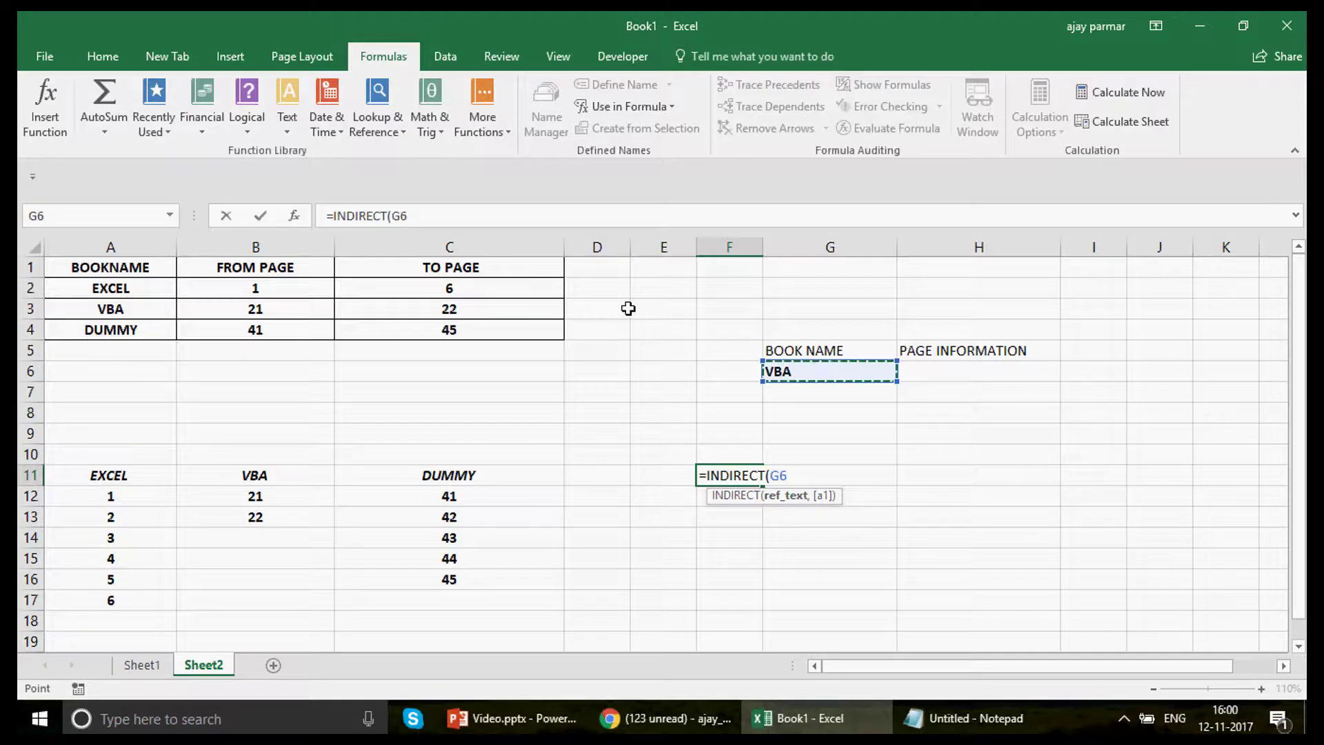
{"action": "left_click", "coordinate": [422, 216]}
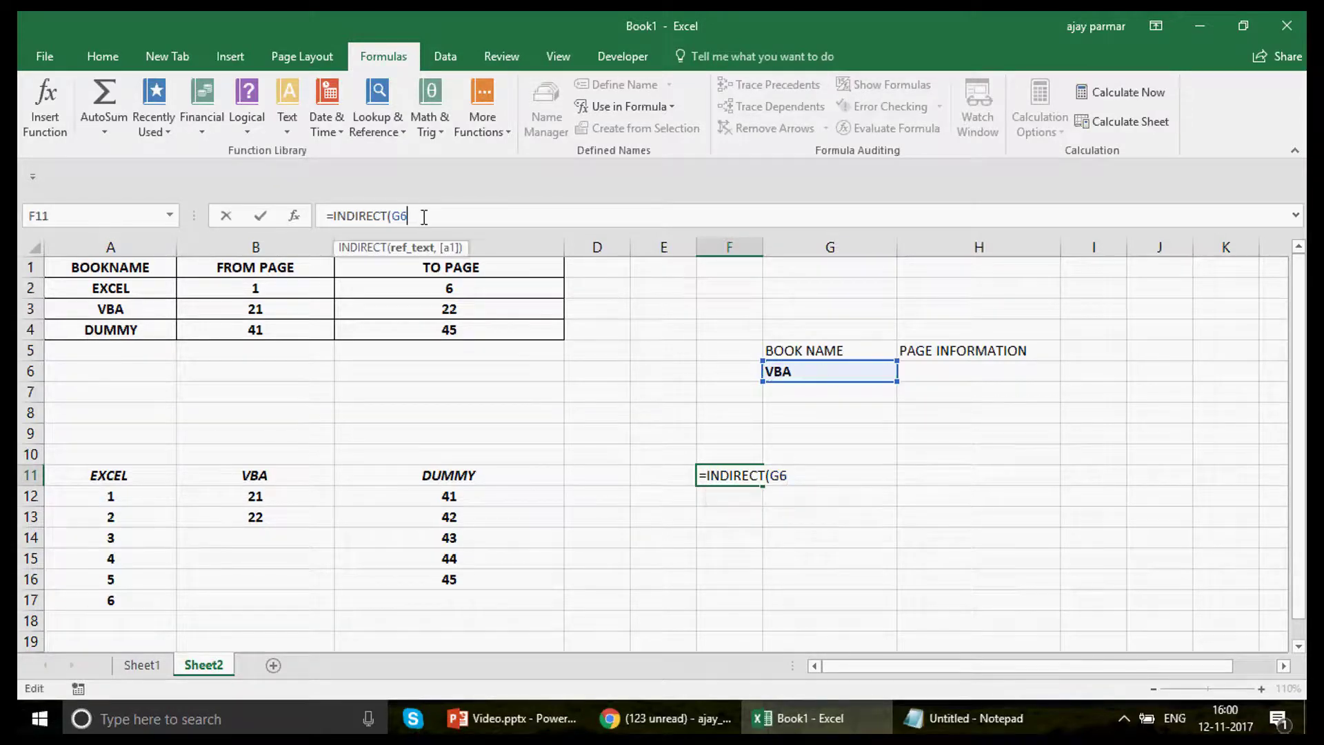
{"action": "type", "text": ")"}
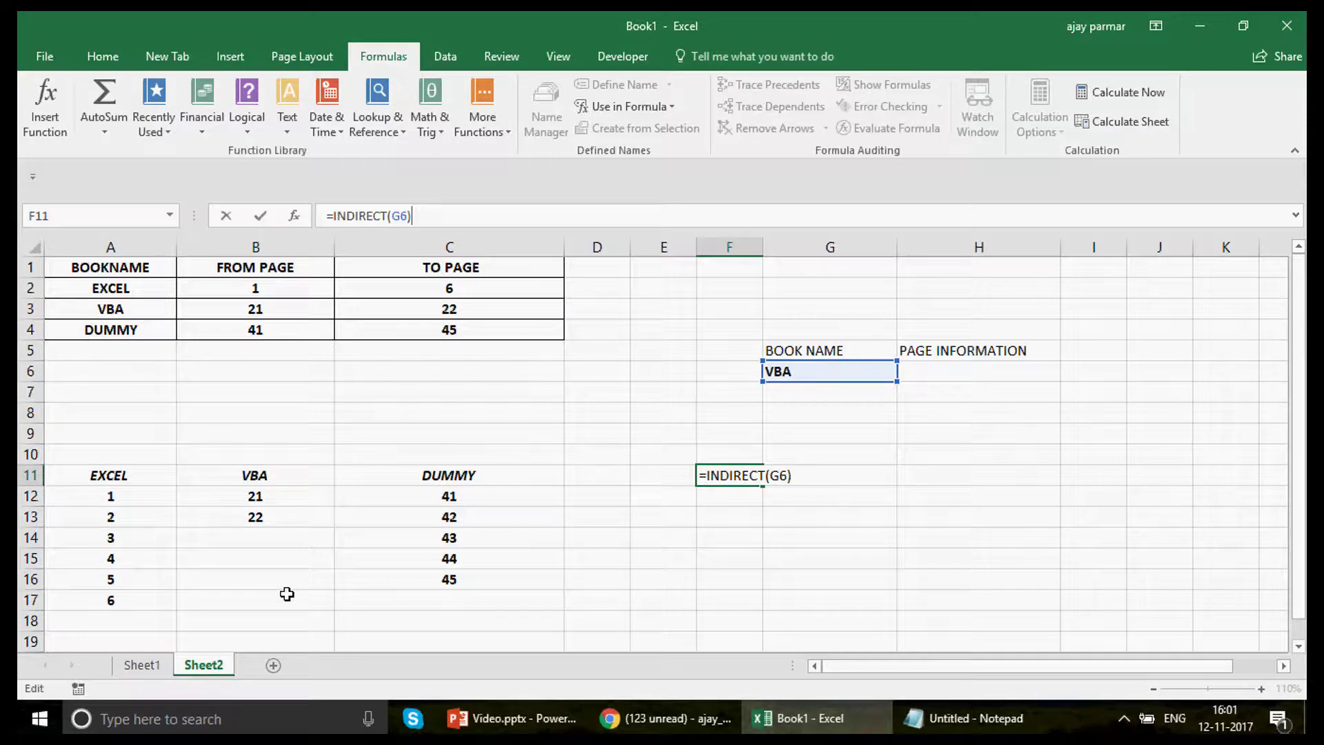
{"action": "key", "text": "ctrl+Return"}
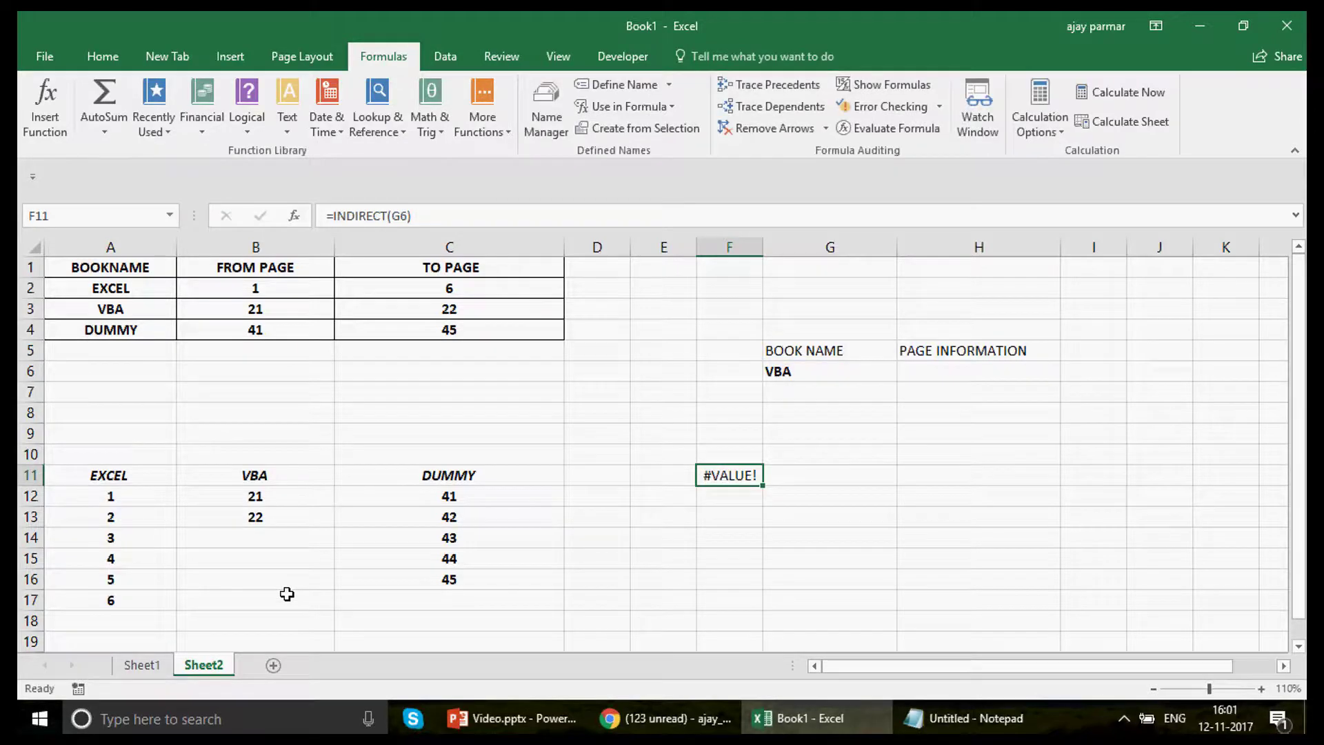
{"action": "left_click", "coordinate": [412, 228]}
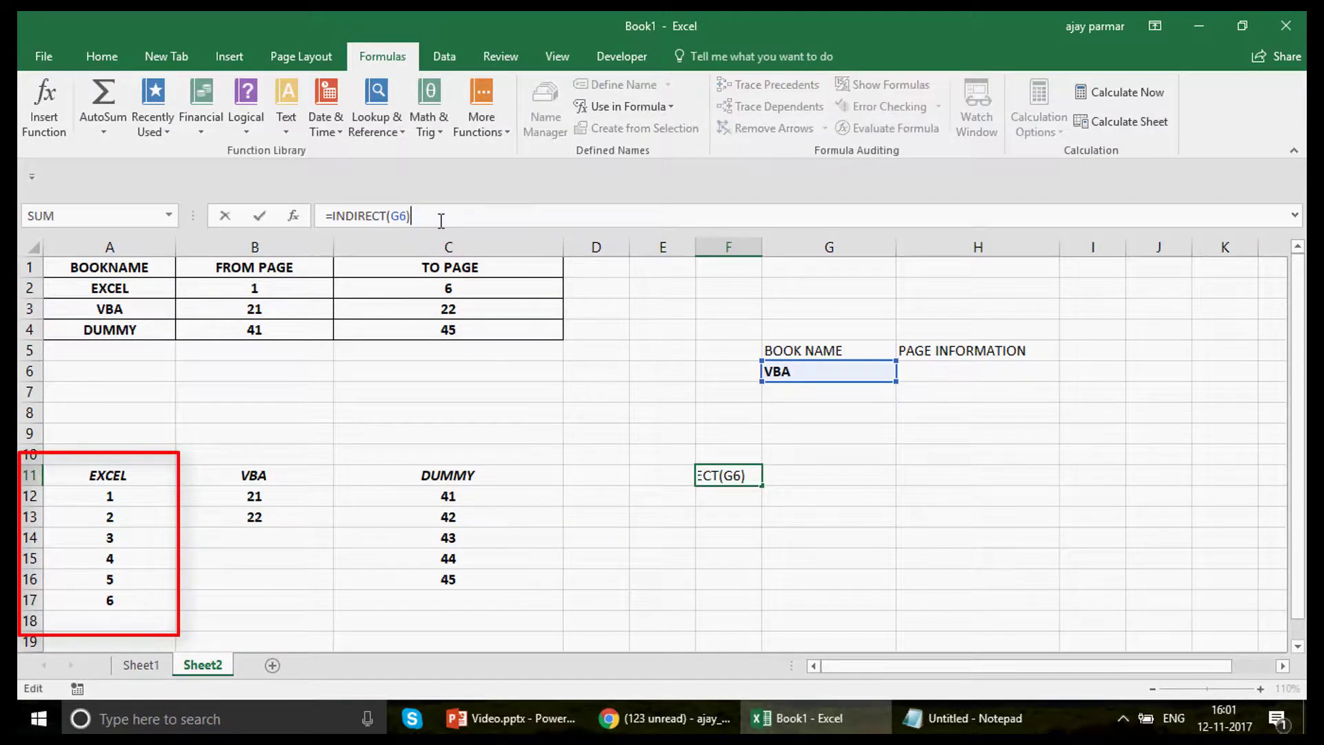
{"action": "key", "text": "ctrl+shift+Return"}
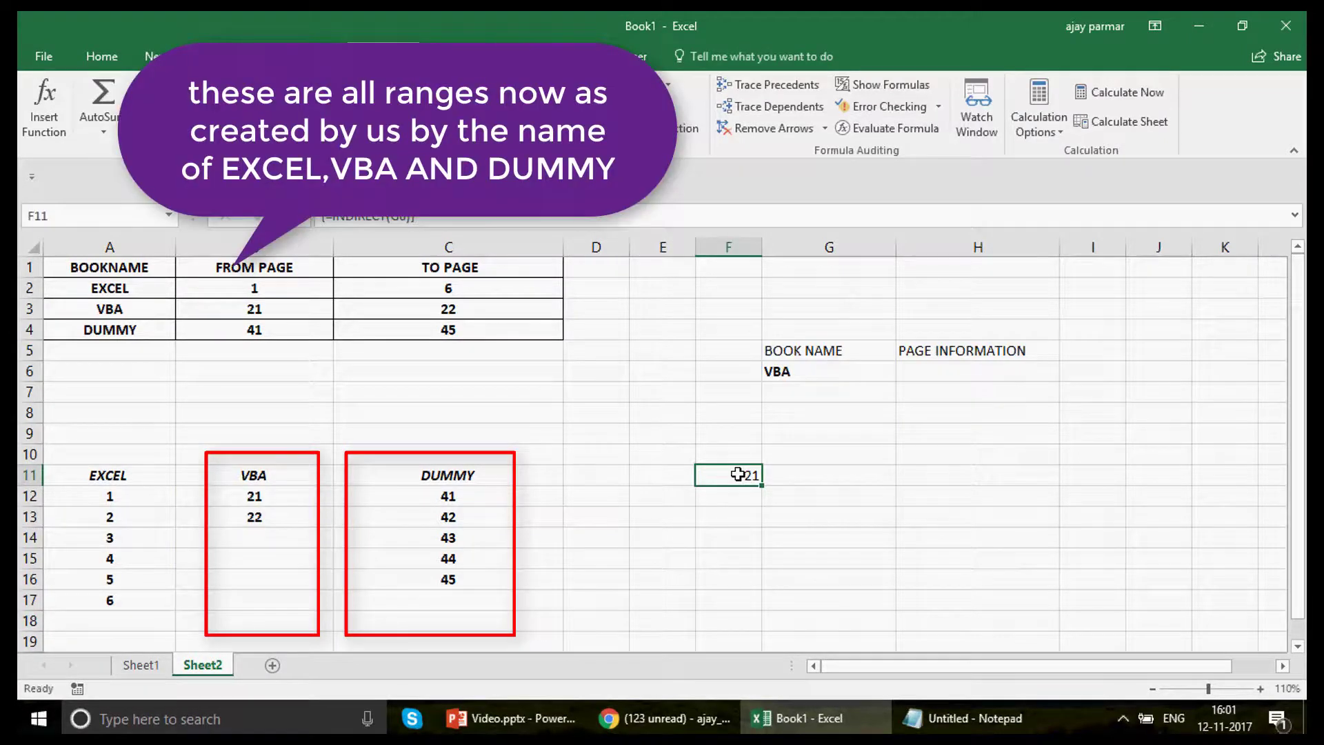
Evaluate the INDIRECT expression inside F11's formula to inspect the array it returns, and discard the evaluation
{"action": "double_click", "coordinate": [739, 475]}
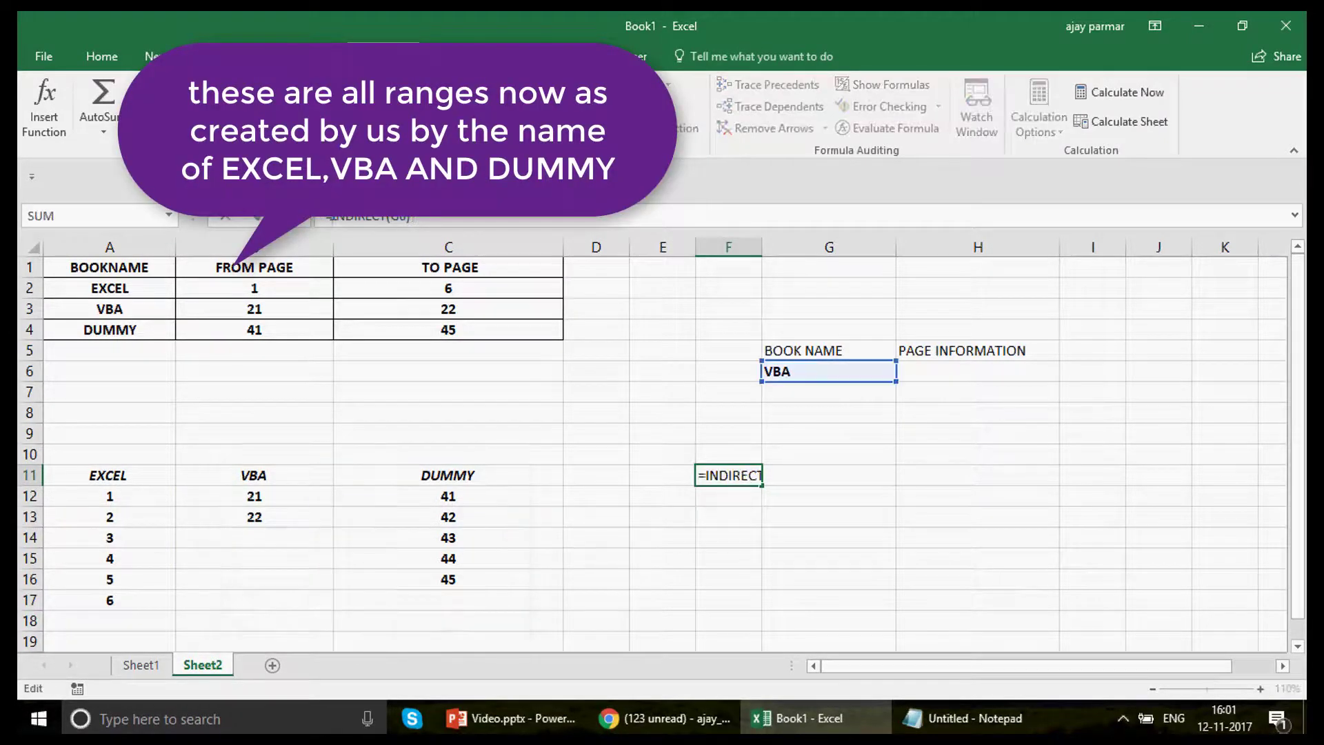
{"action": "left_click_drag", "start_coordinate": [412, 216], "coordinate": [335, 216]}
{"action": "key", "text": "F9"}
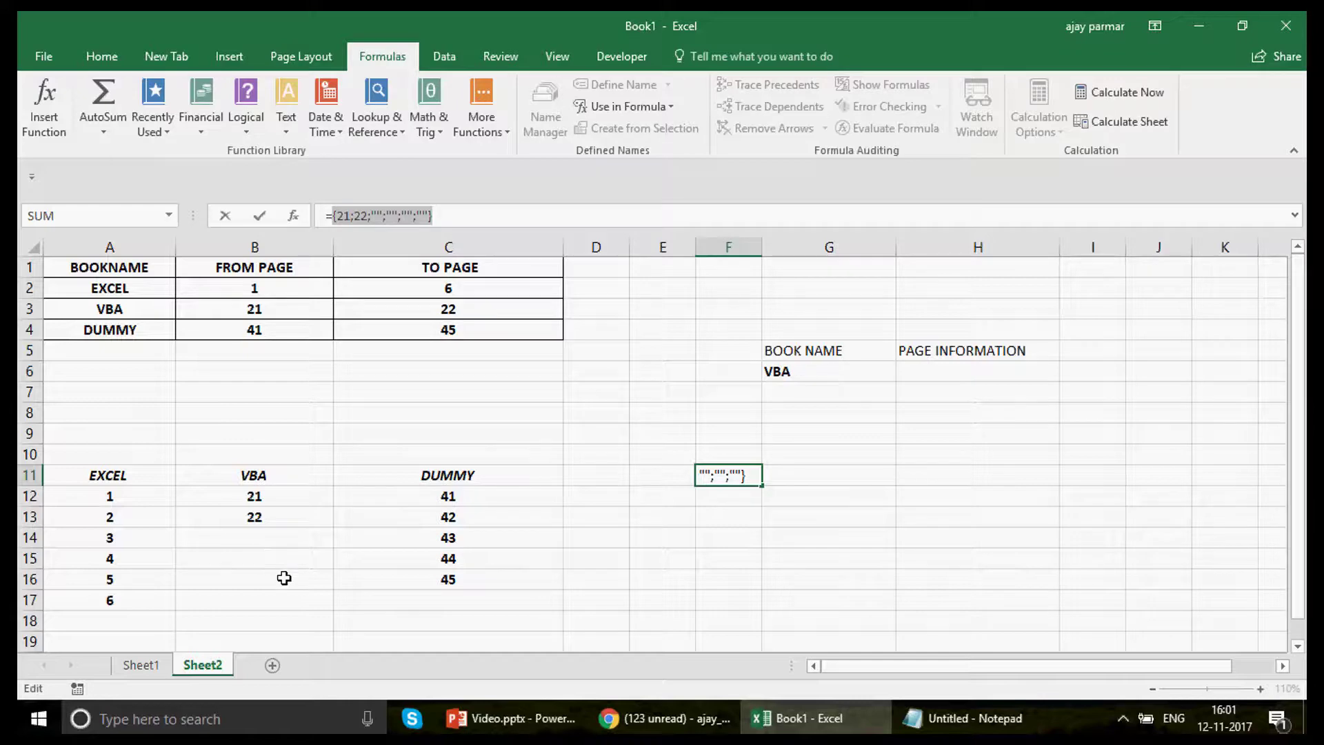
{"action": "key", "text": "Escape"}
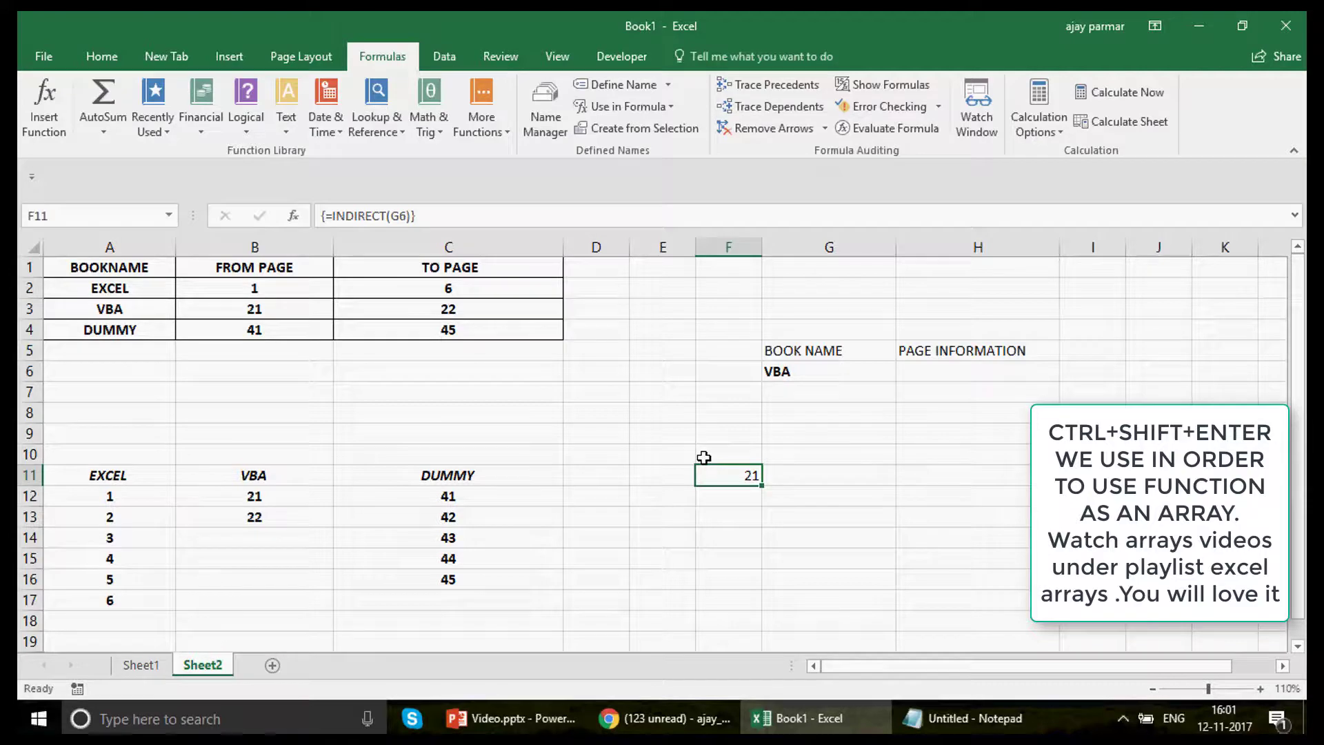
Start a data validation rule for the PAGE INFORMATION cell H6 that allows a List
{"action": "left_click", "coordinate": [990, 371]}
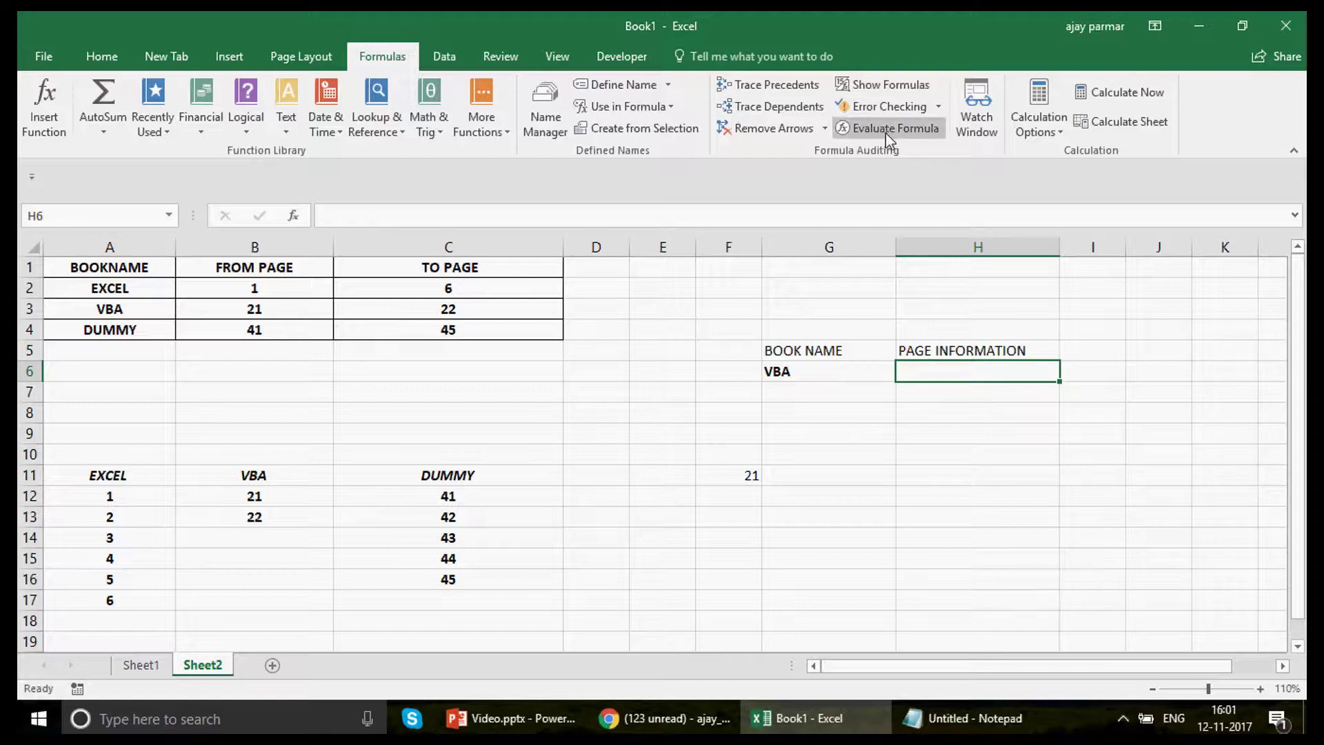
{"action": "left_click", "coordinate": [447, 53]}
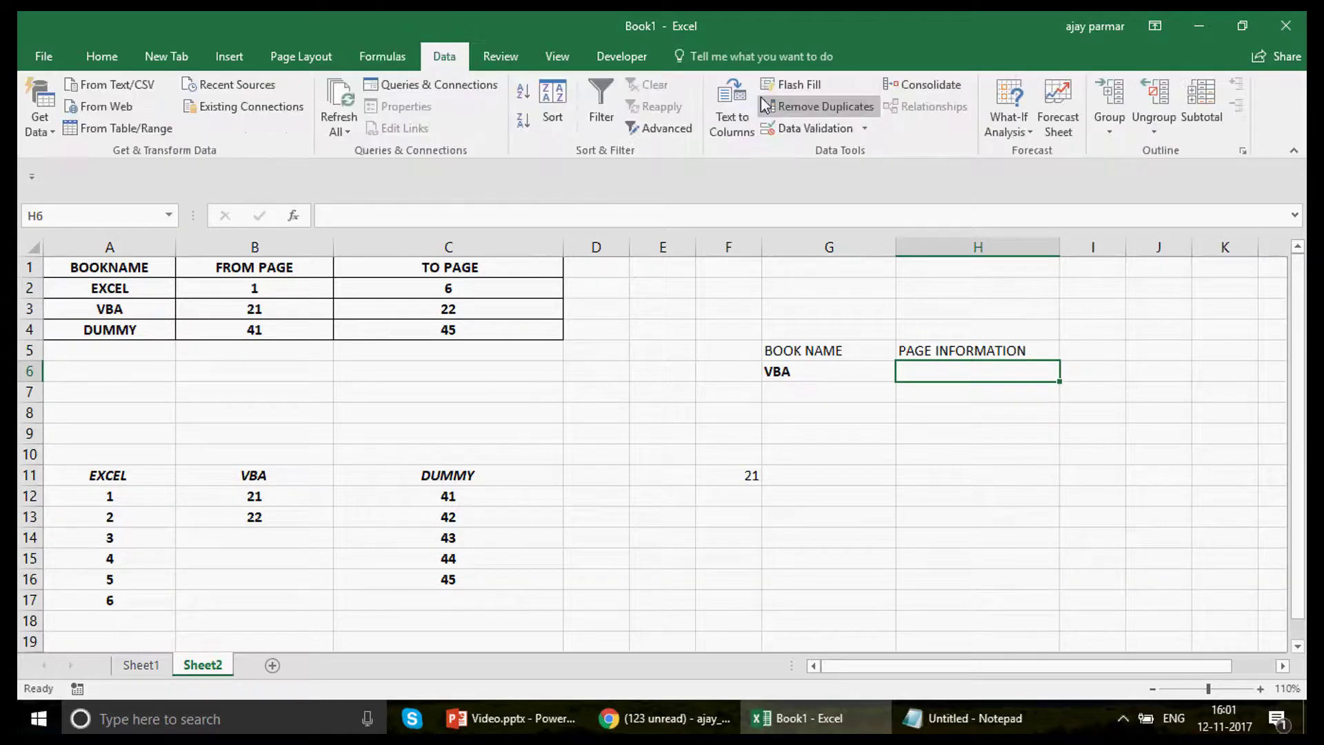
{"action": "left_click", "coordinate": [827, 129]}
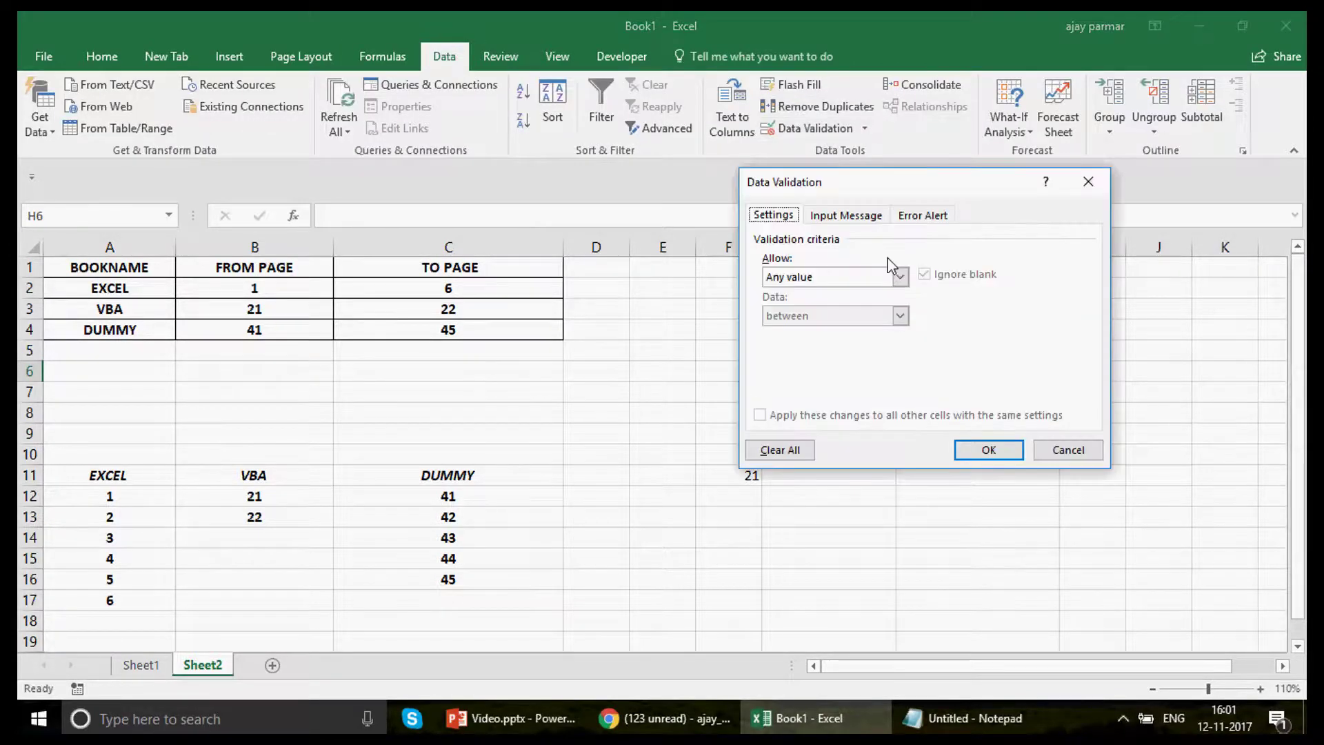
{"action": "left_click", "coordinate": [887, 277]}
{"action": "left_click", "coordinate": [817, 332]}
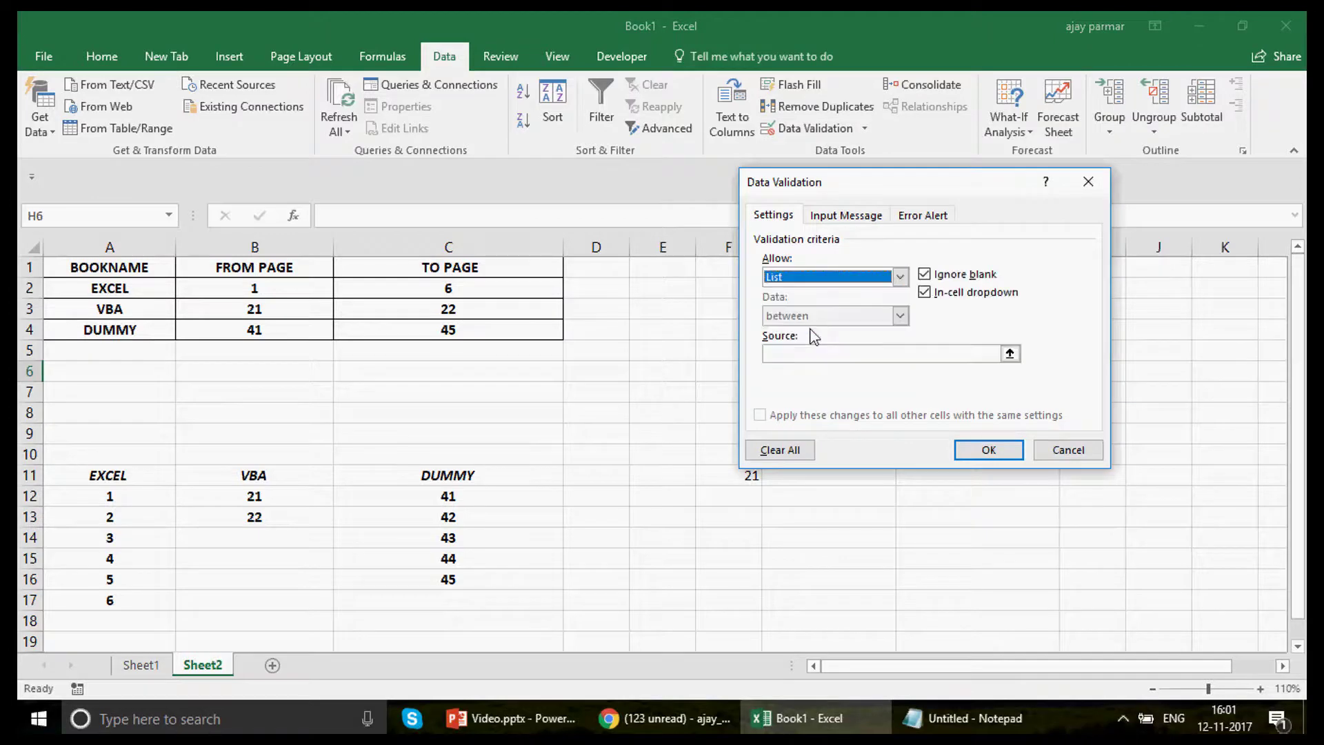
{"action": "left_click_drag", "start_coordinate": [873, 186], "coordinate": [578, 132]}
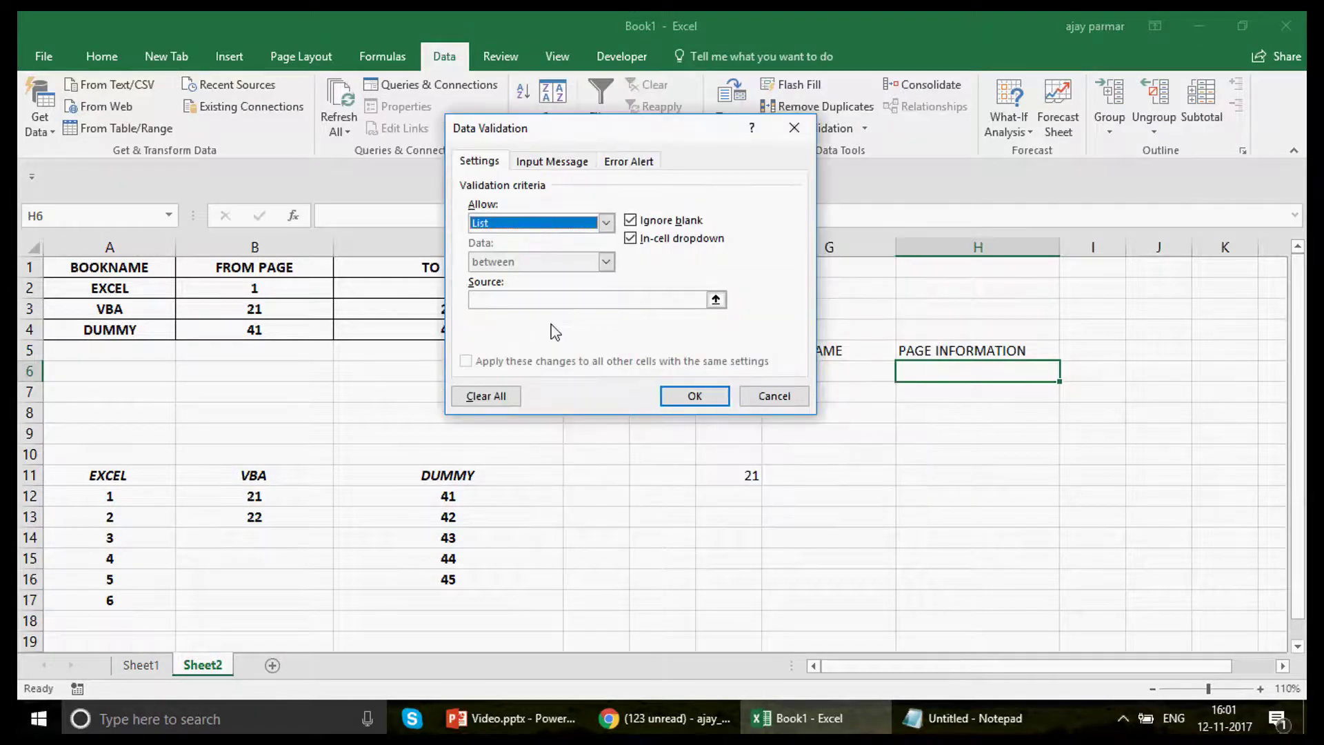
Set the validation list's source for H6 to =INDIRECT($G$6) and apply the rule
{"action": "left_click", "coordinate": [529, 301]}
{"action": "type", "text": "=IN"}
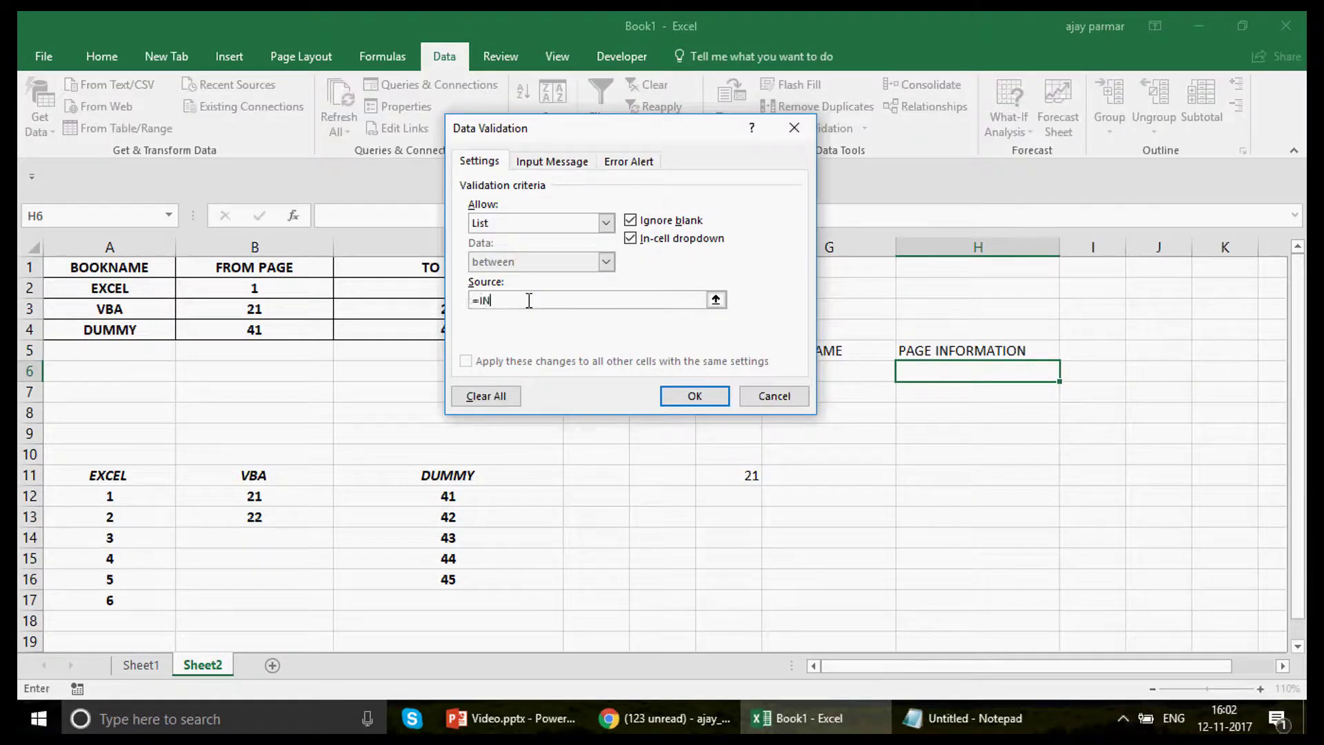
{"action": "type", "text": "DIRECT("}
{"action": "left_click_drag", "start_coordinate": [658, 146], "coordinate": [497, 143]}
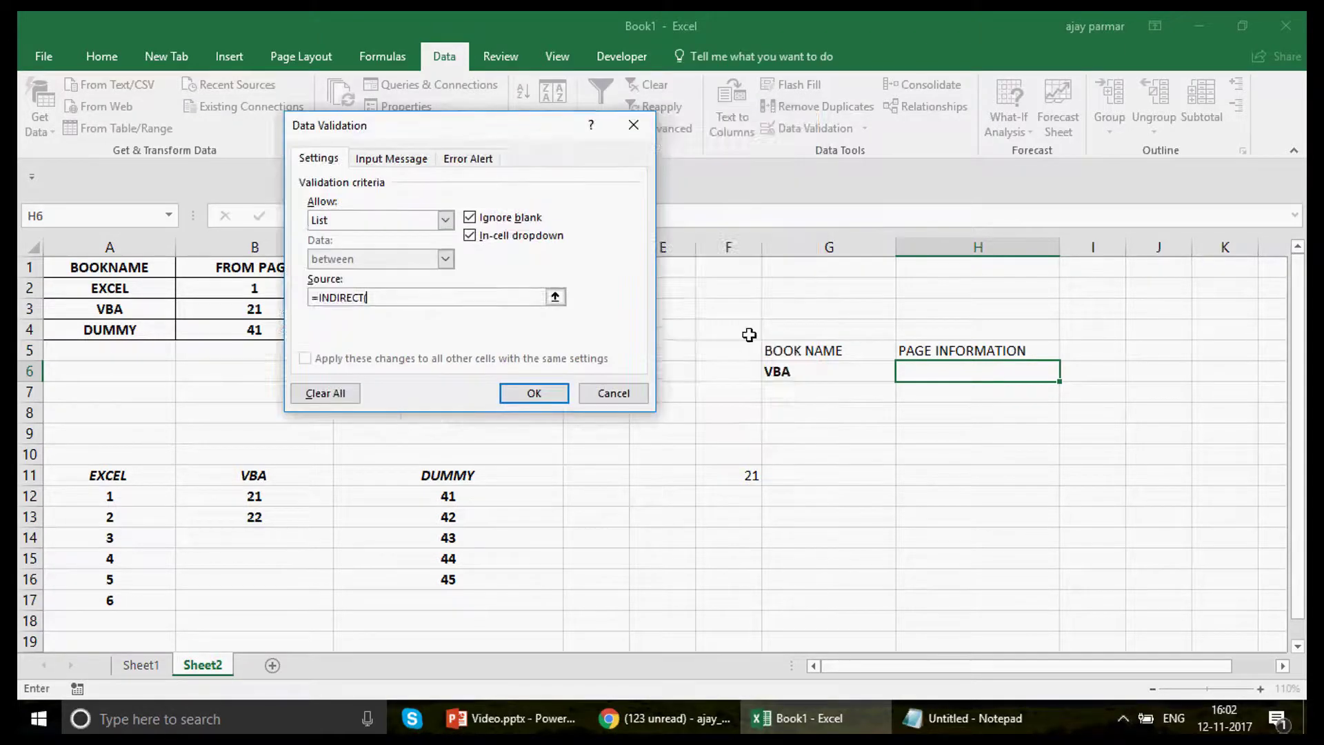
{"action": "left_click", "coordinate": [795, 369]}
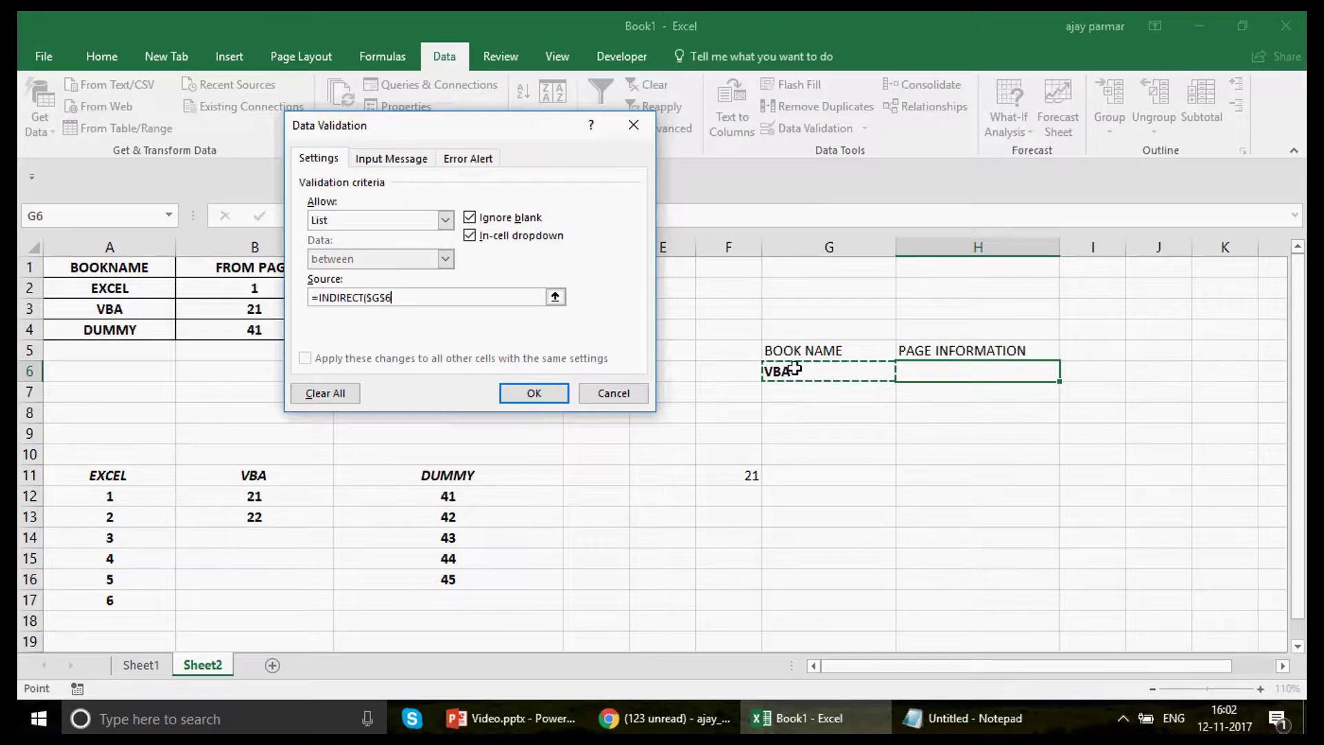
{"action": "type", "text": ")"}
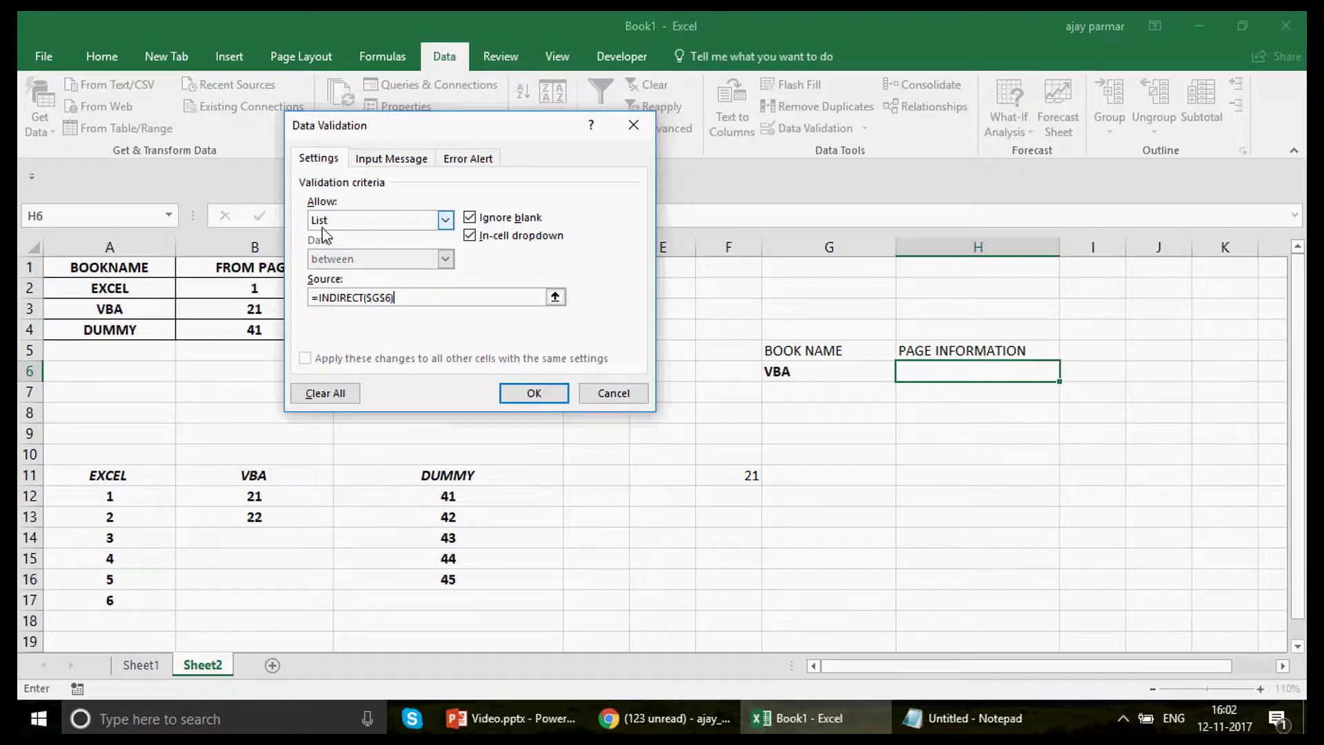
{"action": "left_click", "coordinate": [524, 398]}
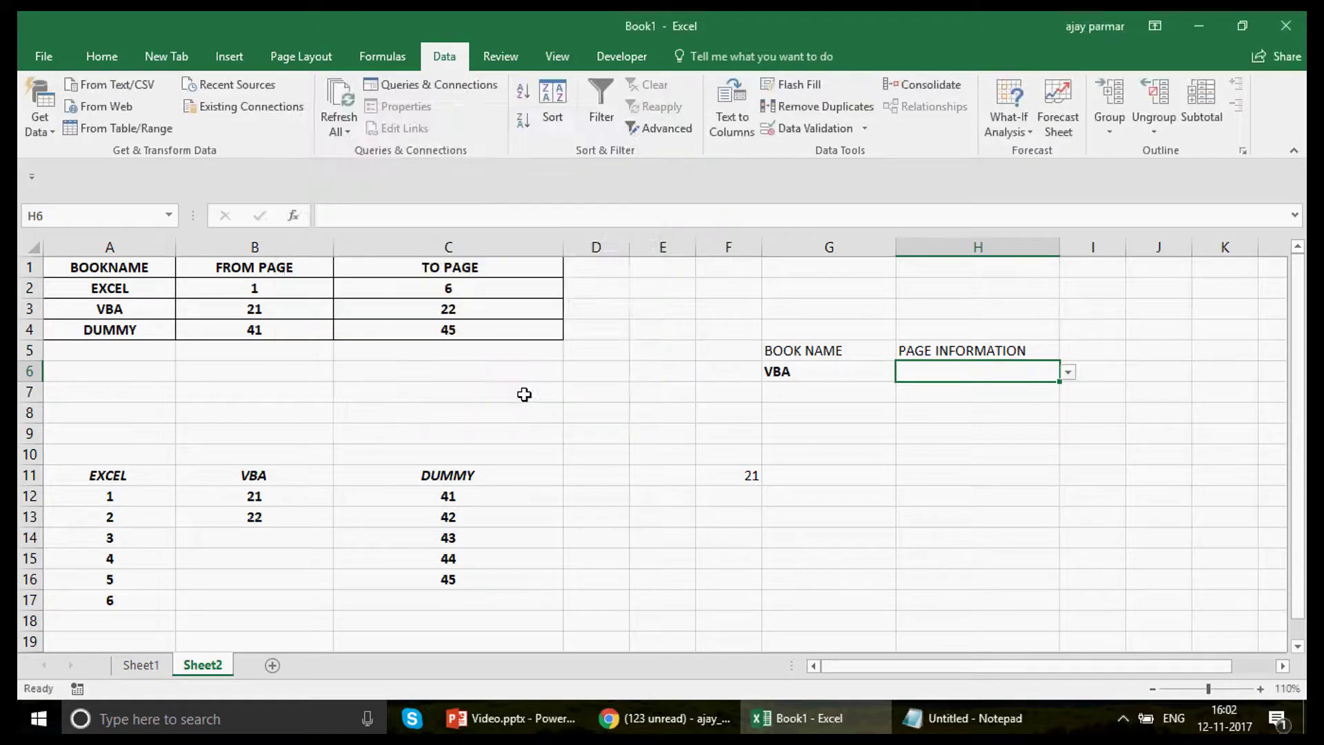
Check which page numbers H6's dropdown offers for the book VBA
{"action": "left_click", "coordinate": [995, 378]}
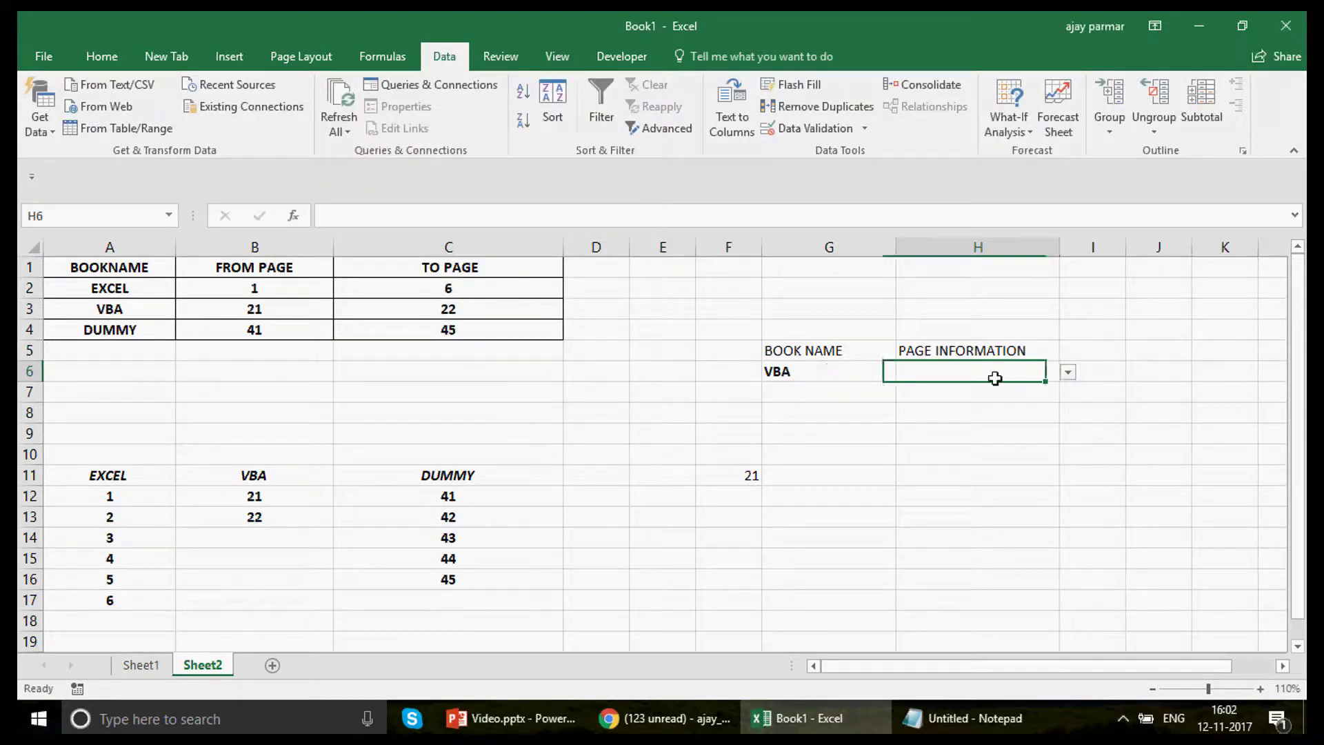
{"action": "left_click", "coordinate": [1068, 373]}
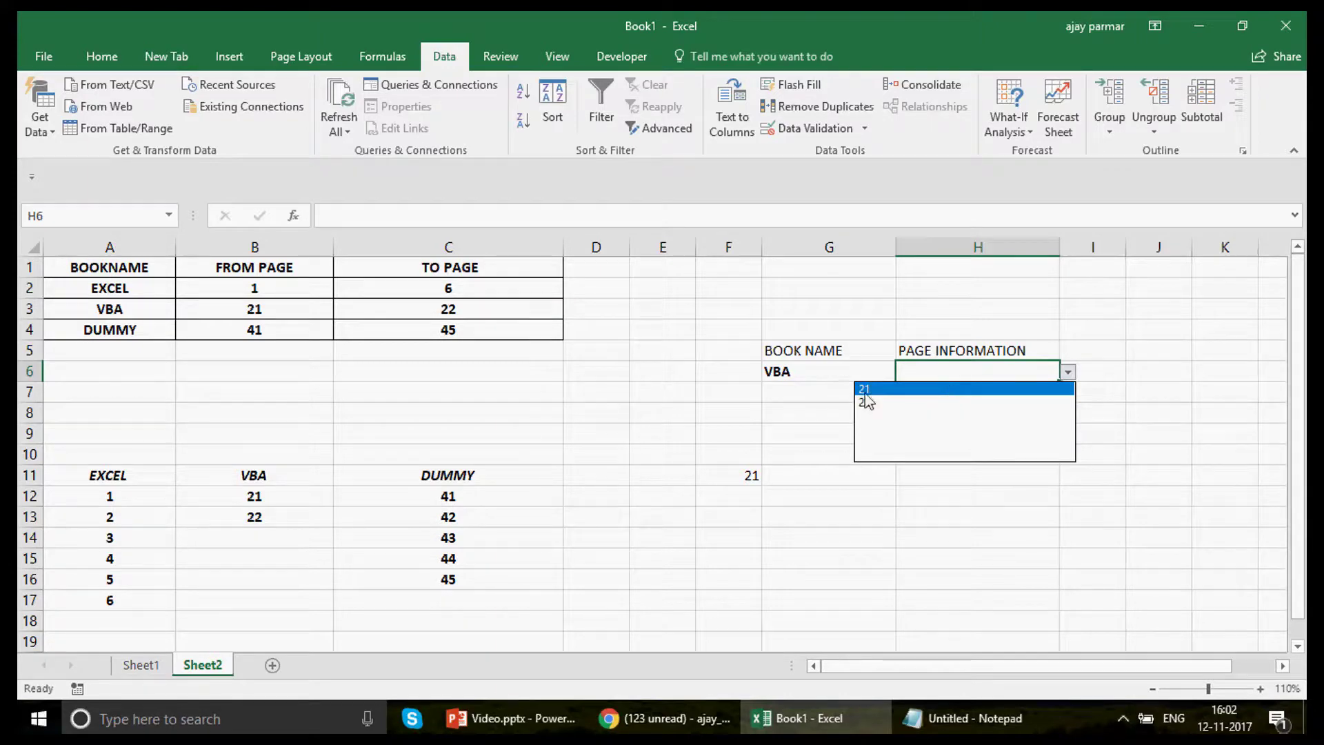
{"action": "left_click", "coordinate": [774, 371]}
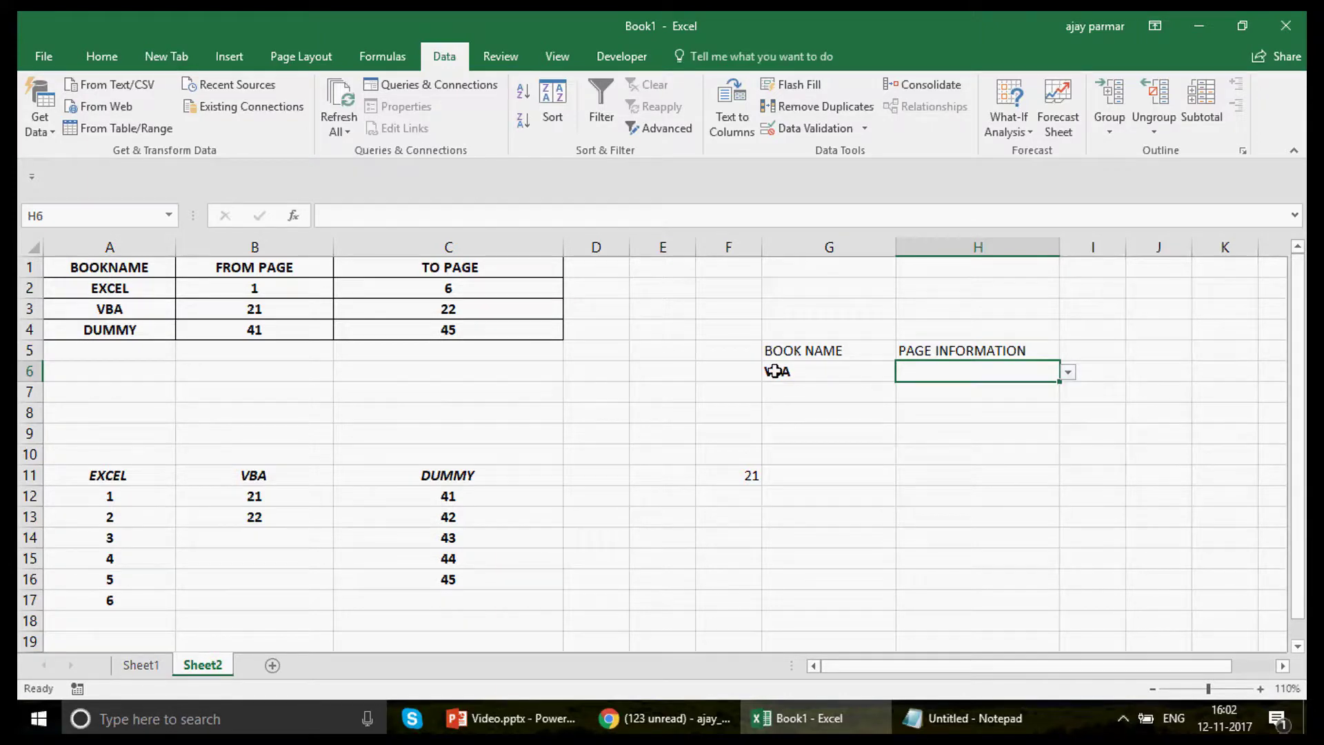
Set the VBA book's TO PAGE value in C3 to 28
{"action": "left_click", "coordinate": [449, 311]}
{"action": "type", "text": "28"}
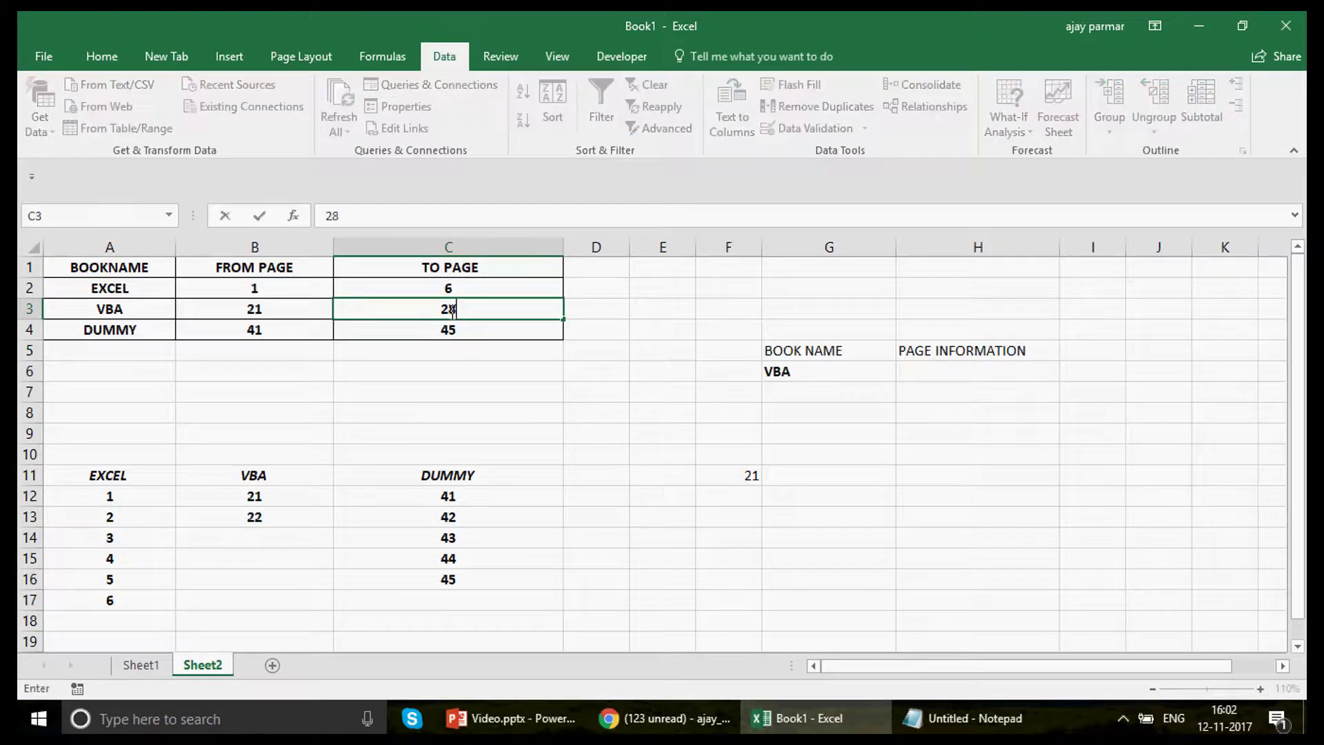
{"action": "key", "text": "Return"}
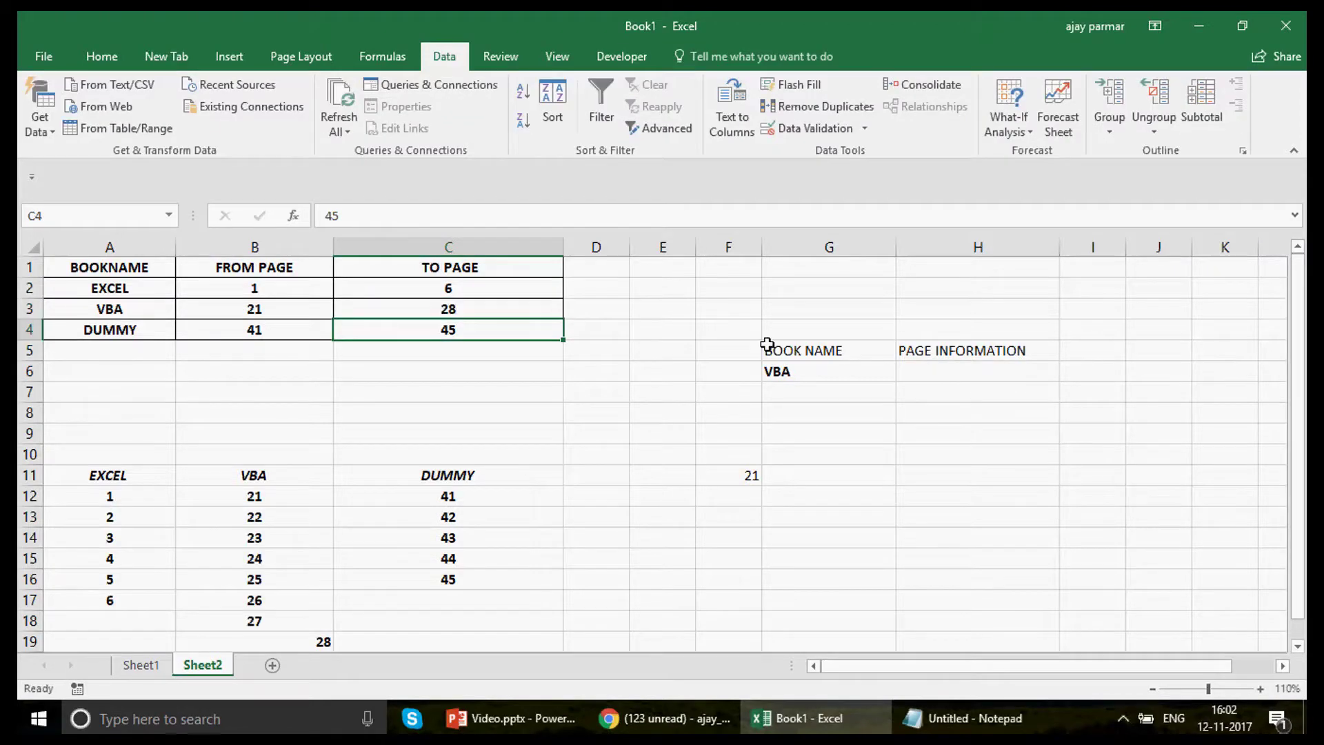
Check the pages offered in H6's dropdown against the rows covered by the page lists in A11:C17
{"action": "left_click", "coordinate": [958, 377]}
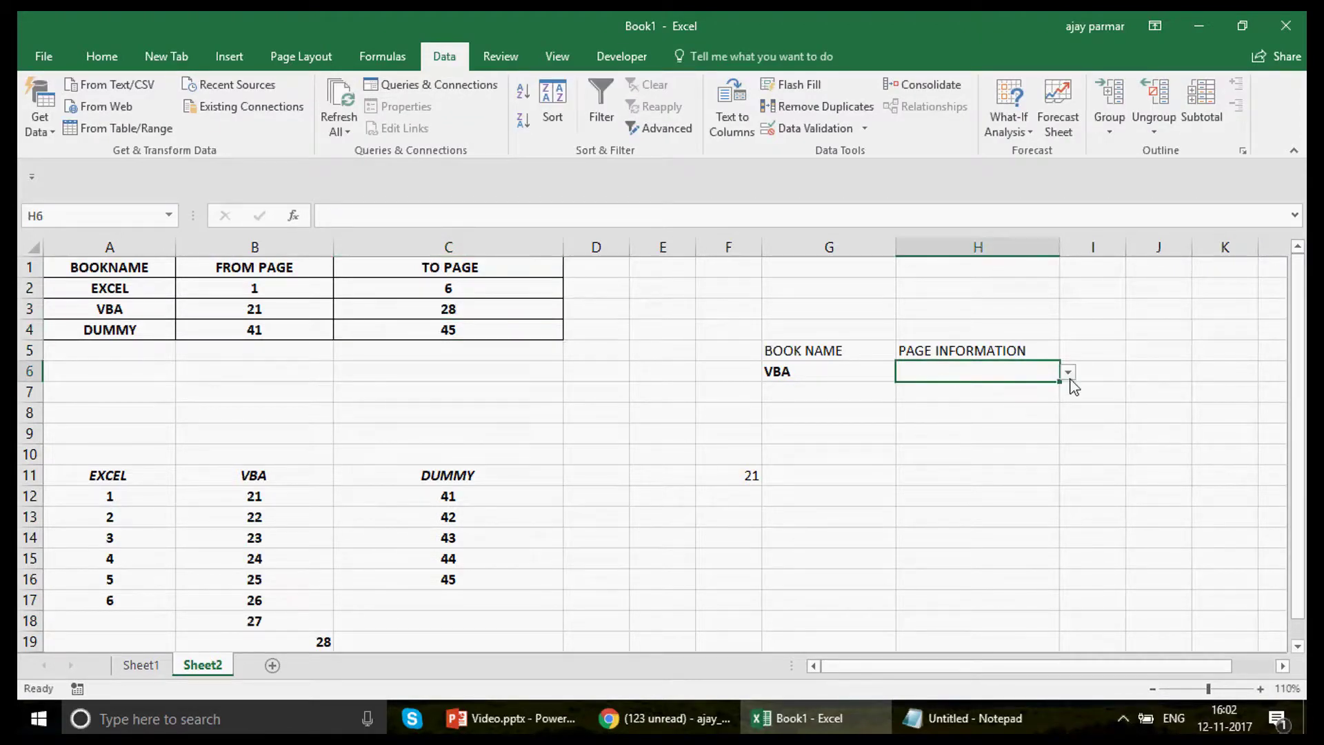
{"action": "left_click", "coordinate": [1068, 373]}
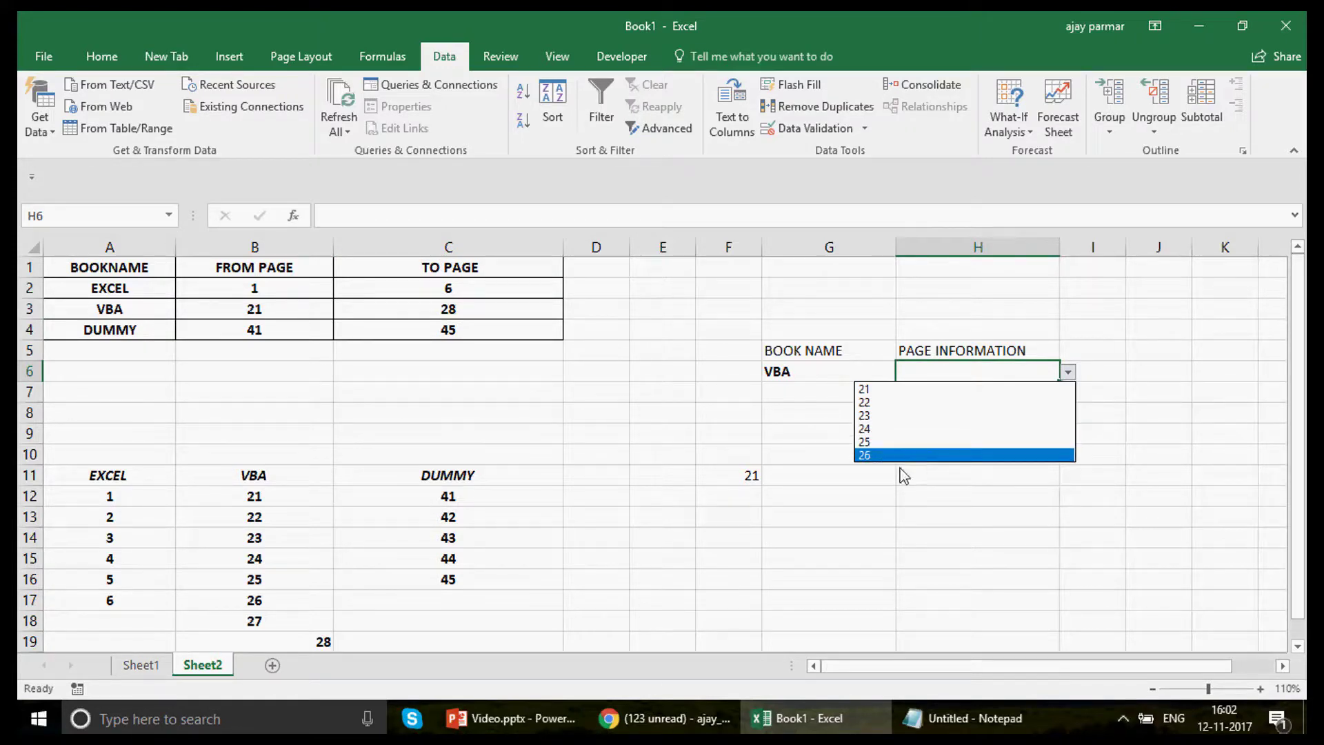
{"action": "key", "text": "Escape"}
{"action": "left_click", "coordinate": [116, 481]}
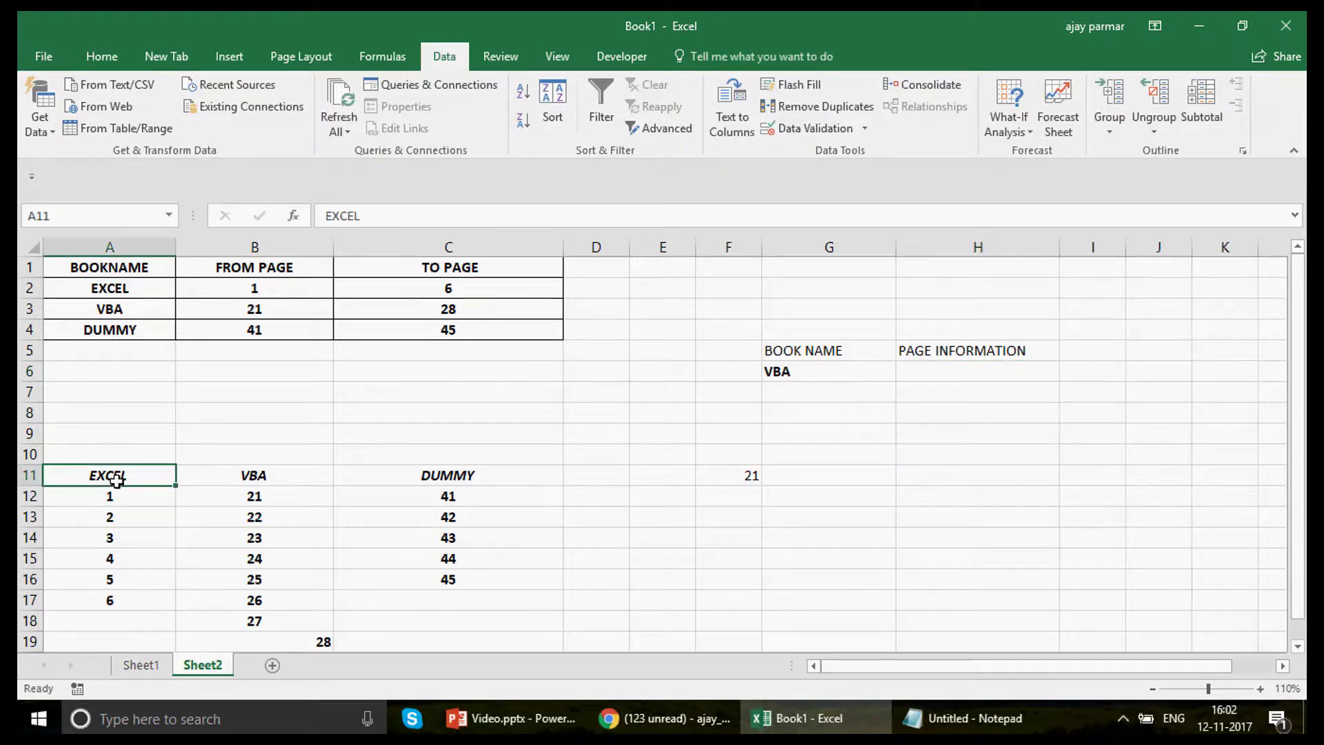
{"action": "left_click", "coordinate": [515, 606], "text": "shift"}
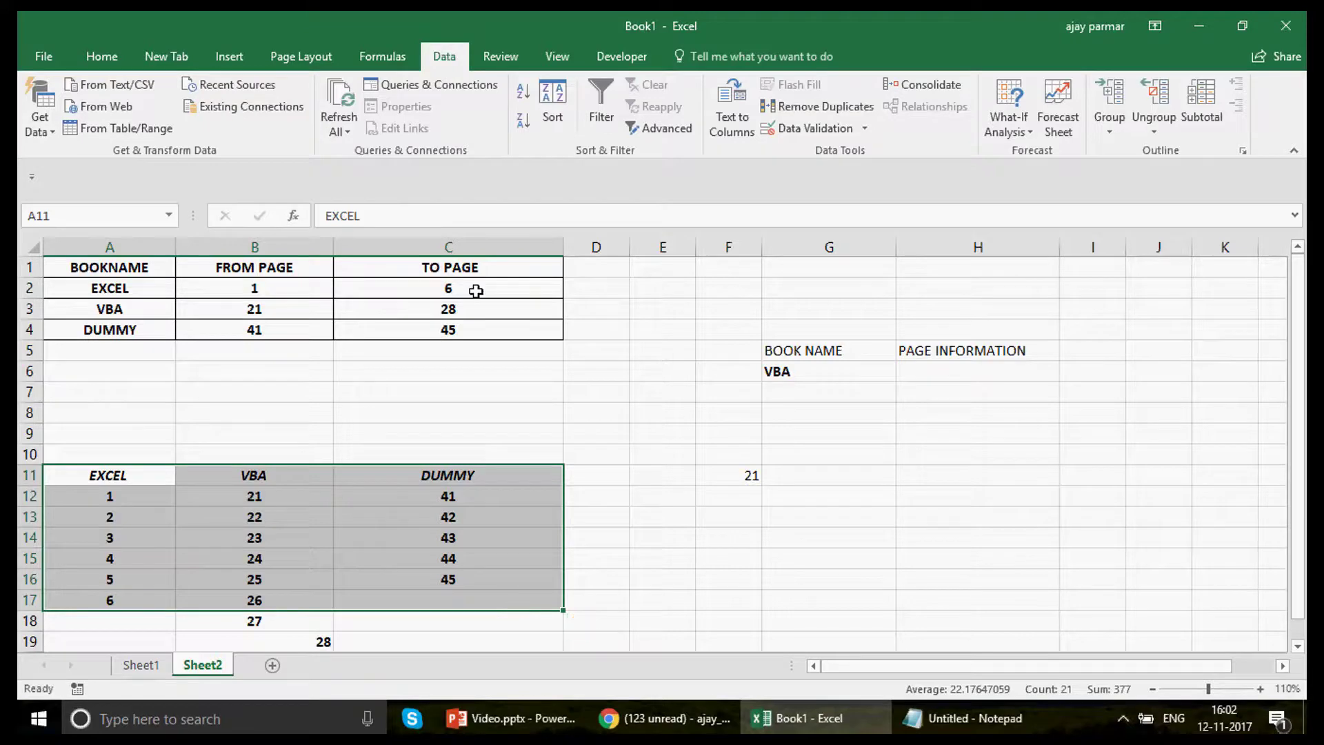
Set the VBA book's TO PAGE value in C3 to 26
{"action": "left_click", "coordinate": [475, 310]}
{"action": "type", "text": "2"}
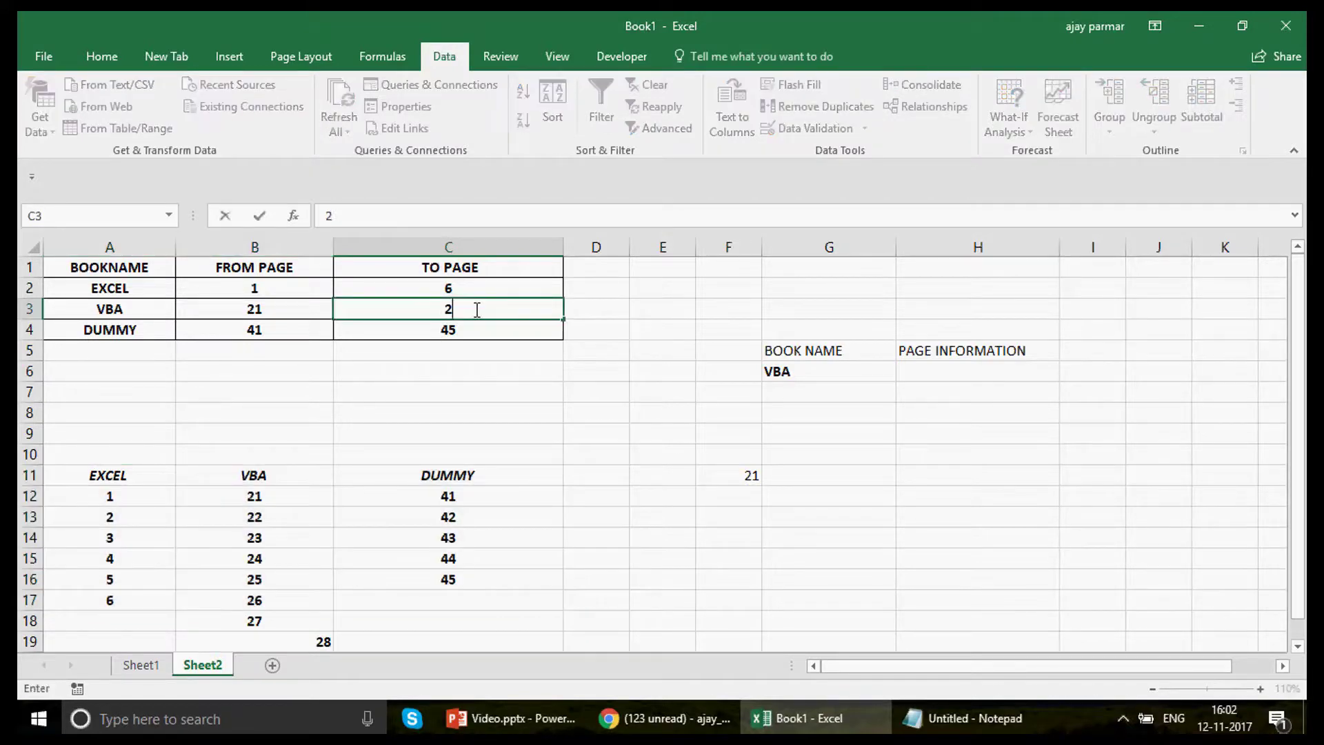
{"action": "type", "text": "6"}
{"action": "key", "text": "Return"}
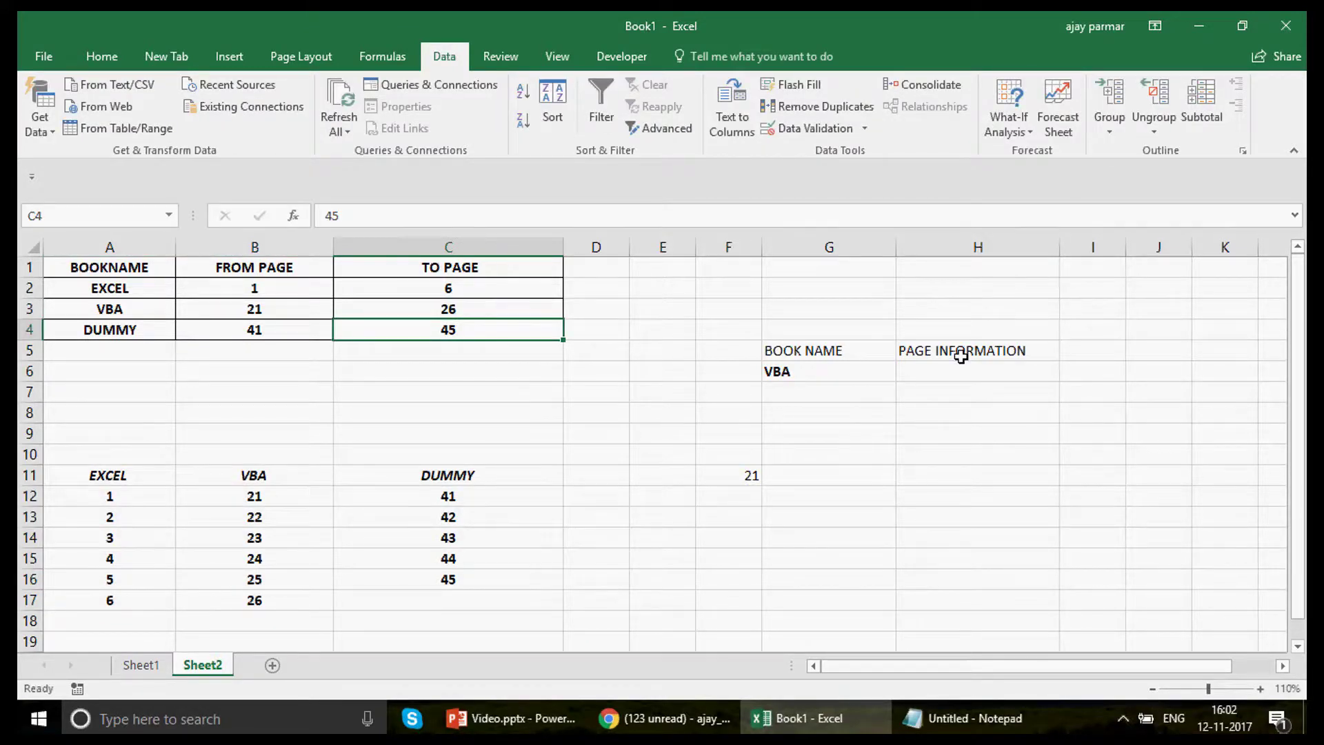
Choose page 22 from the PAGE INFORMATION dropdown in H6
{"action": "left_click", "coordinate": [1029, 369]}
{"action": "left_click", "coordinate": [1069, 372]}
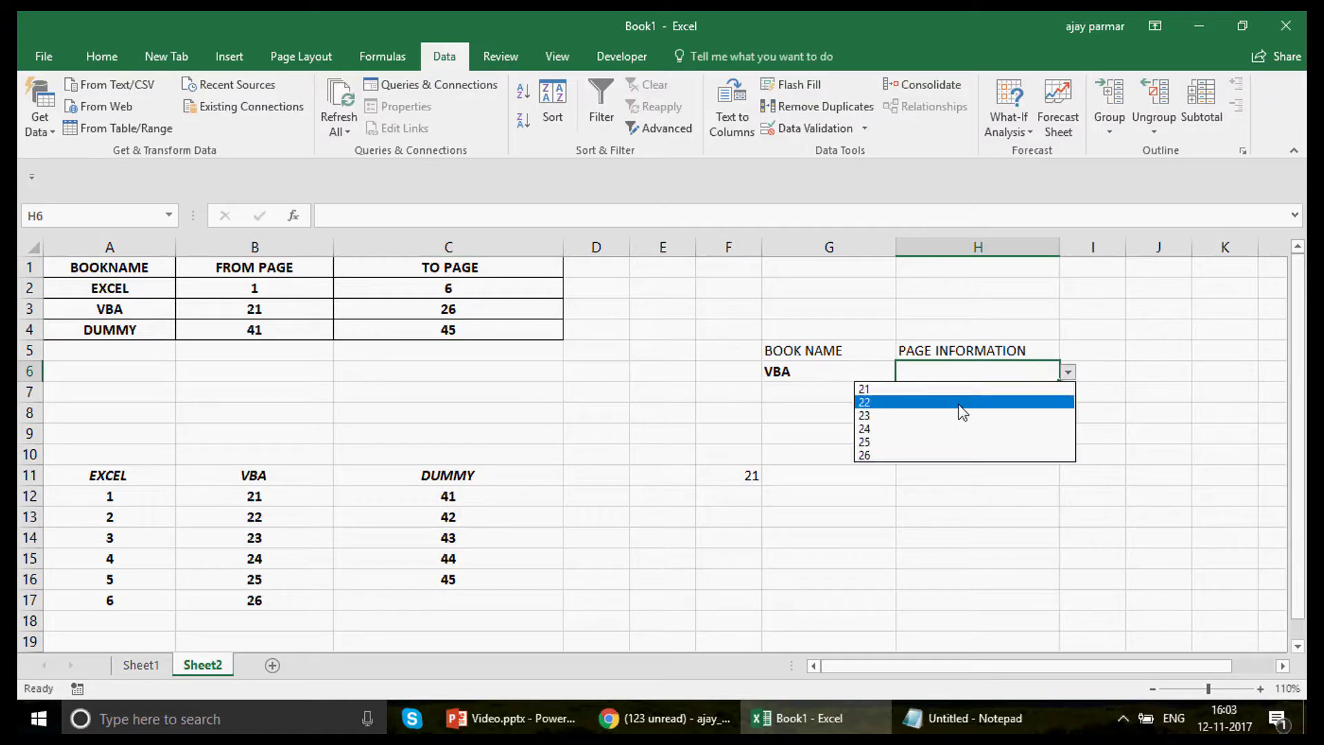
{"action": "left_click", "coordinate": [961, 404]}
{"action": "left_click", "coordinate": [960, 414]}
Choose EXCEL from the BOOK NAME dropdown in G6
{"action": "left_click", "coordinate": [823, 371]}
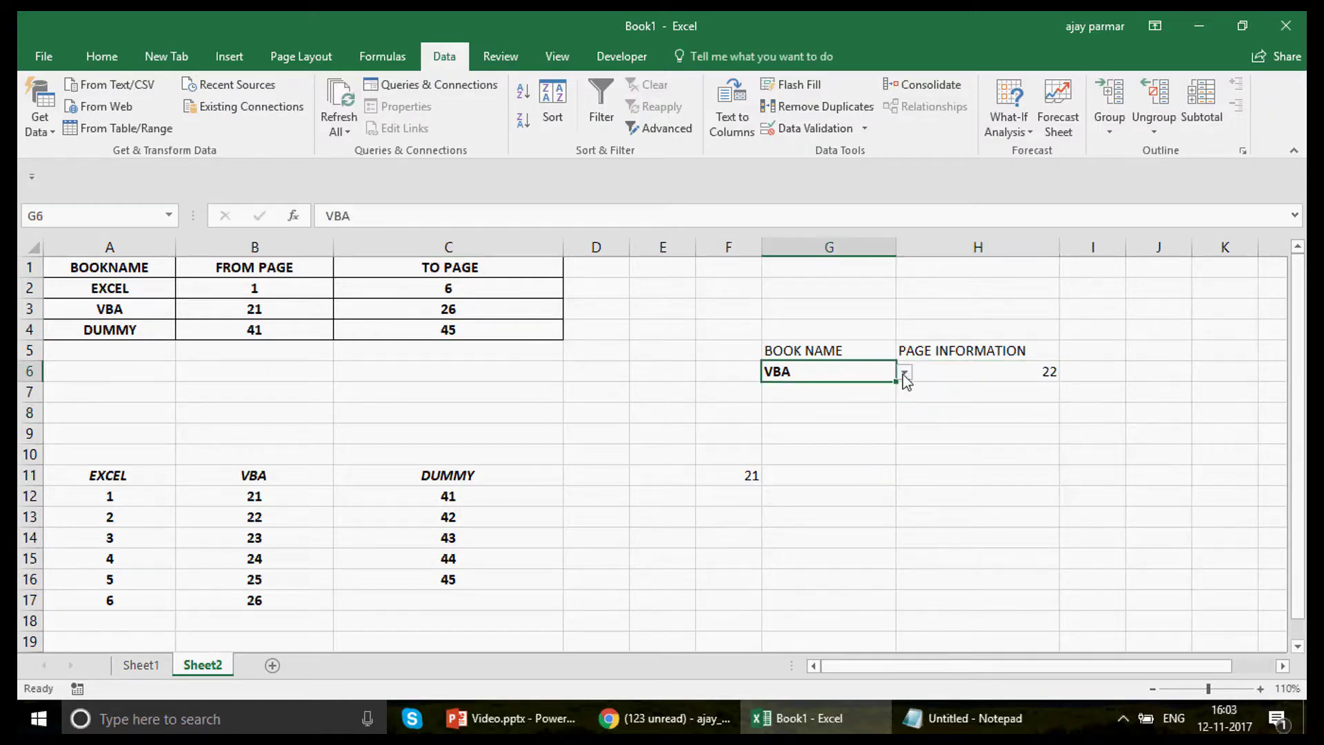
{"action": "left_click", "coordinate": [905, 374]}
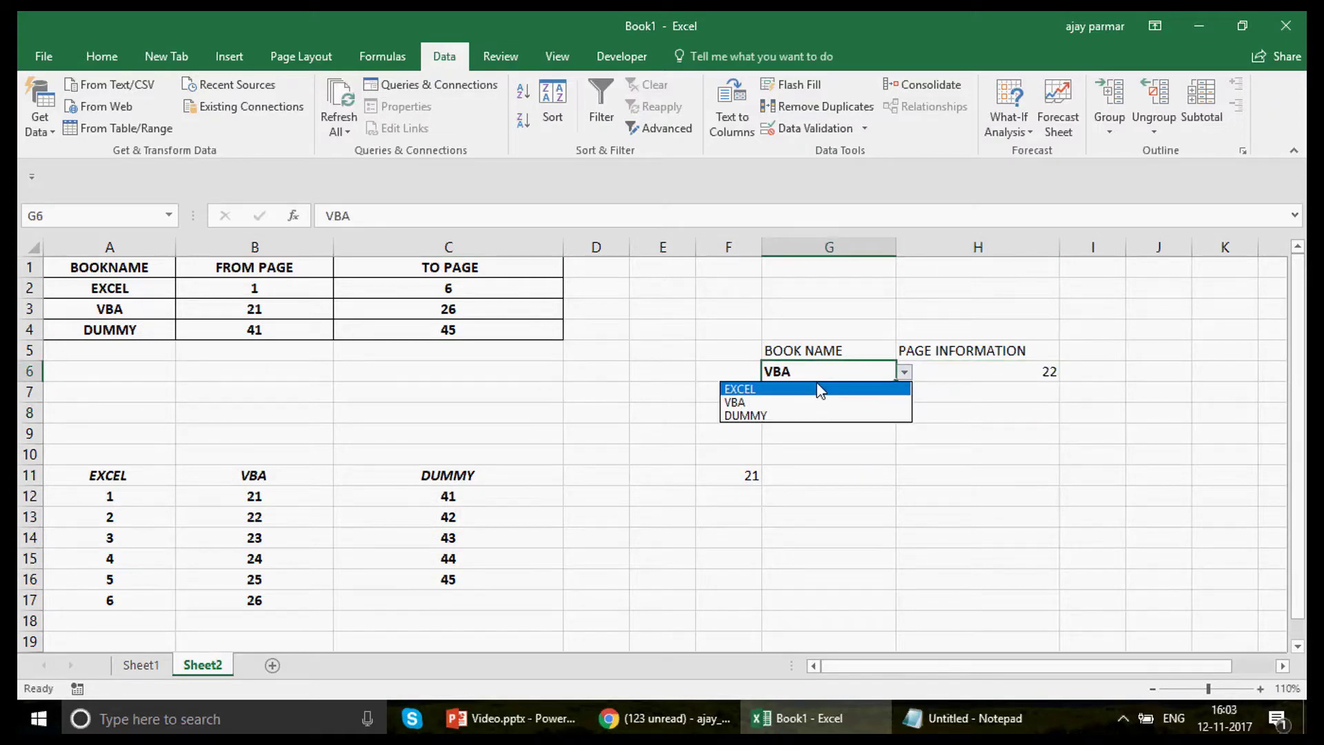
{"action": "left_click", "coordinate": [820, 389]}
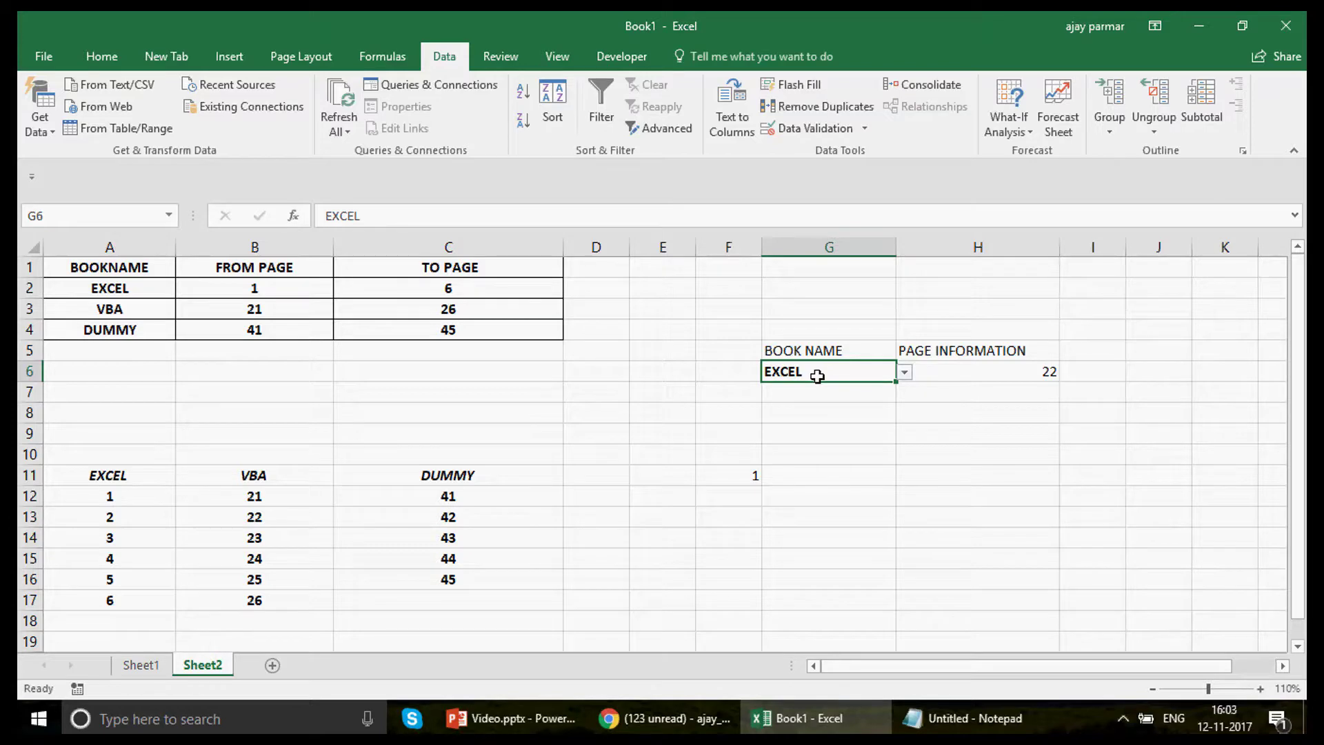
Check the cells covered by the EXCEL named range and the pages offered in H6's dropdown for that book
{"action": "left_click", "coordinate": [169, 216]}
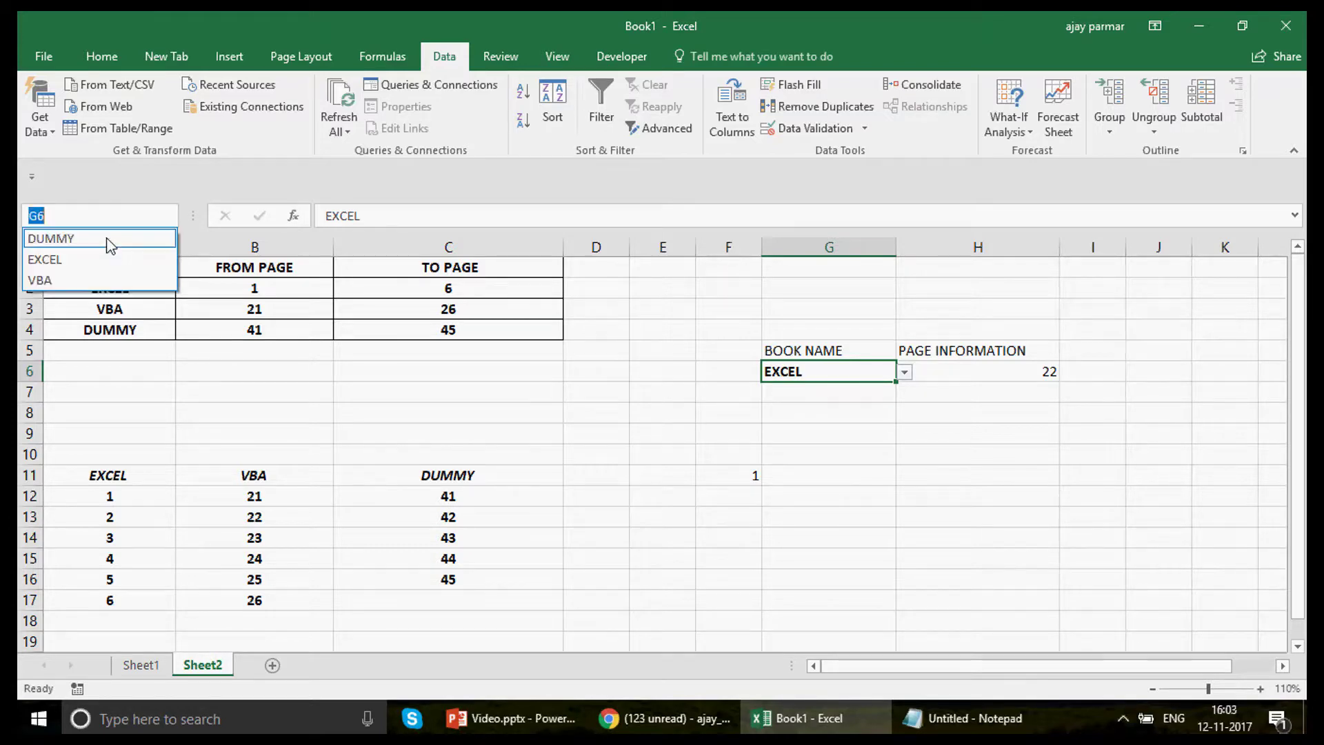
{"action": "left_click", "coordinate": [112, 260]}
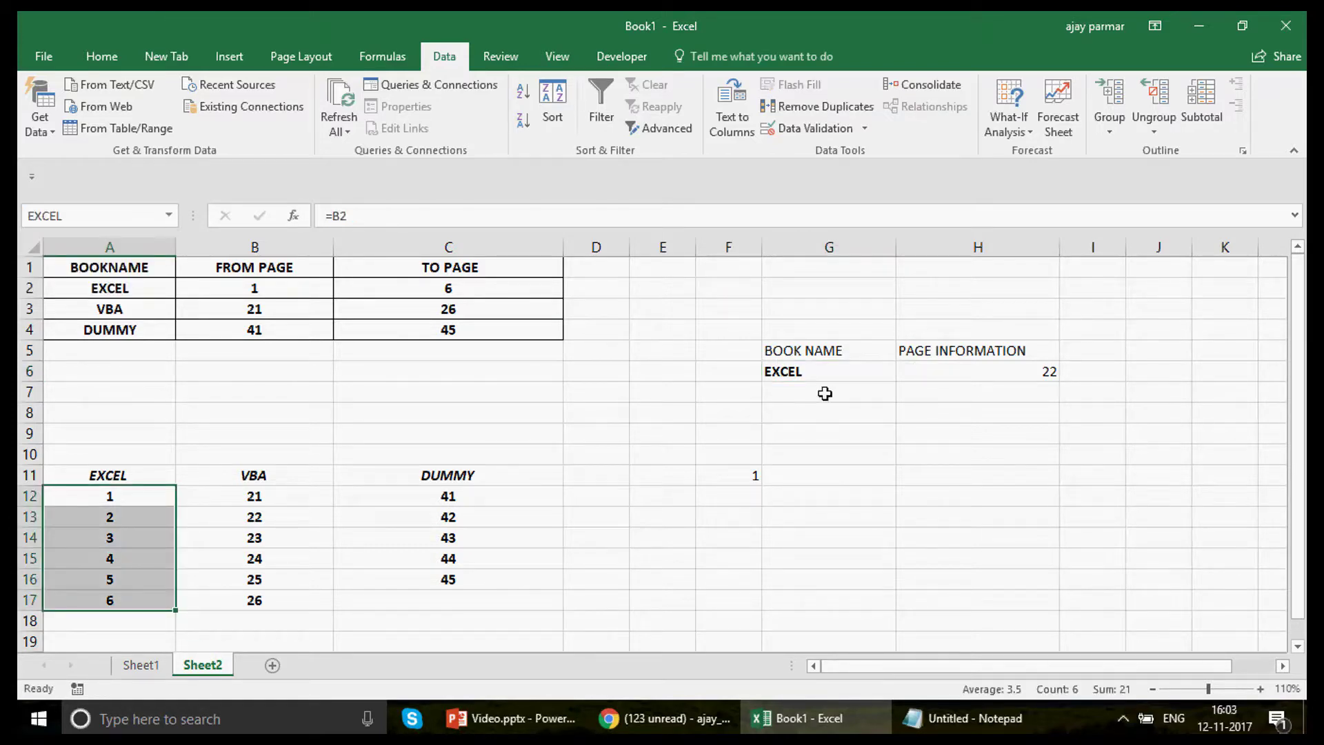
{"action": "left_click", "coordinate": [986, 367]}
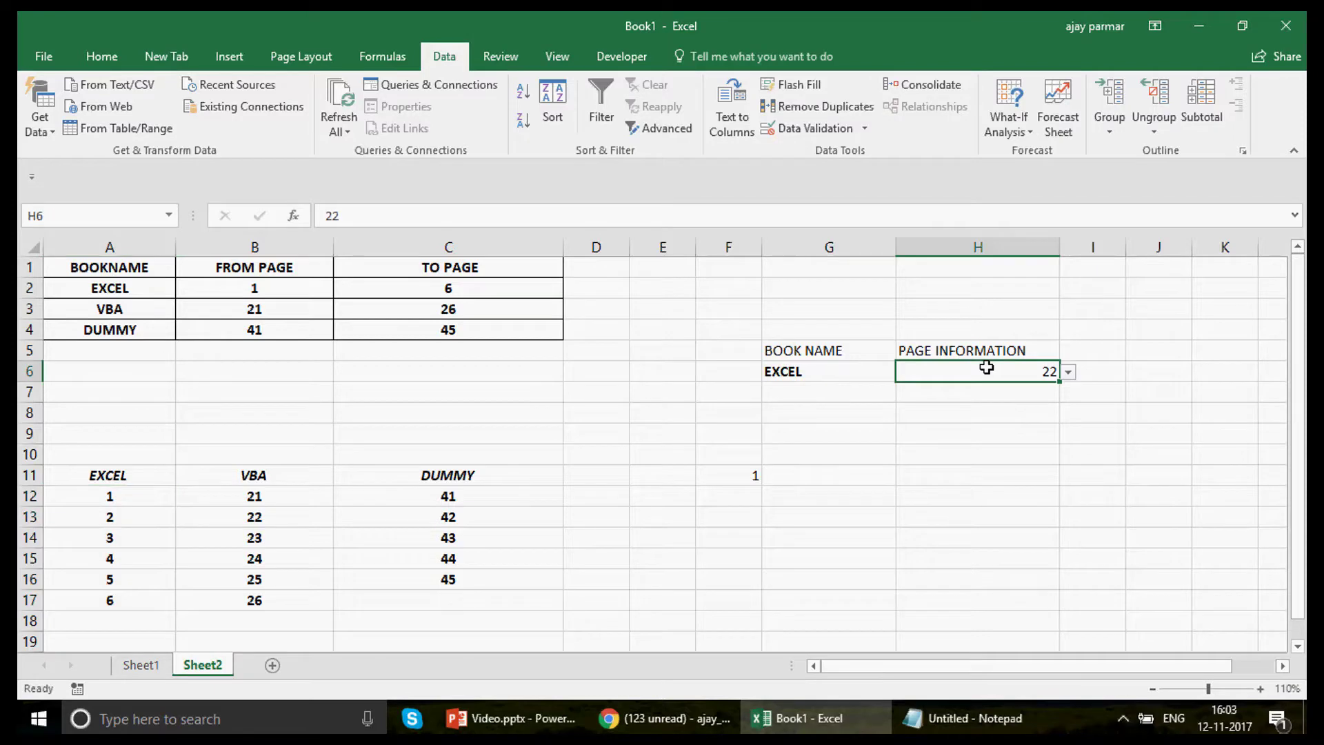
{"action": "left_click", "coordinate": [1068, 373]}
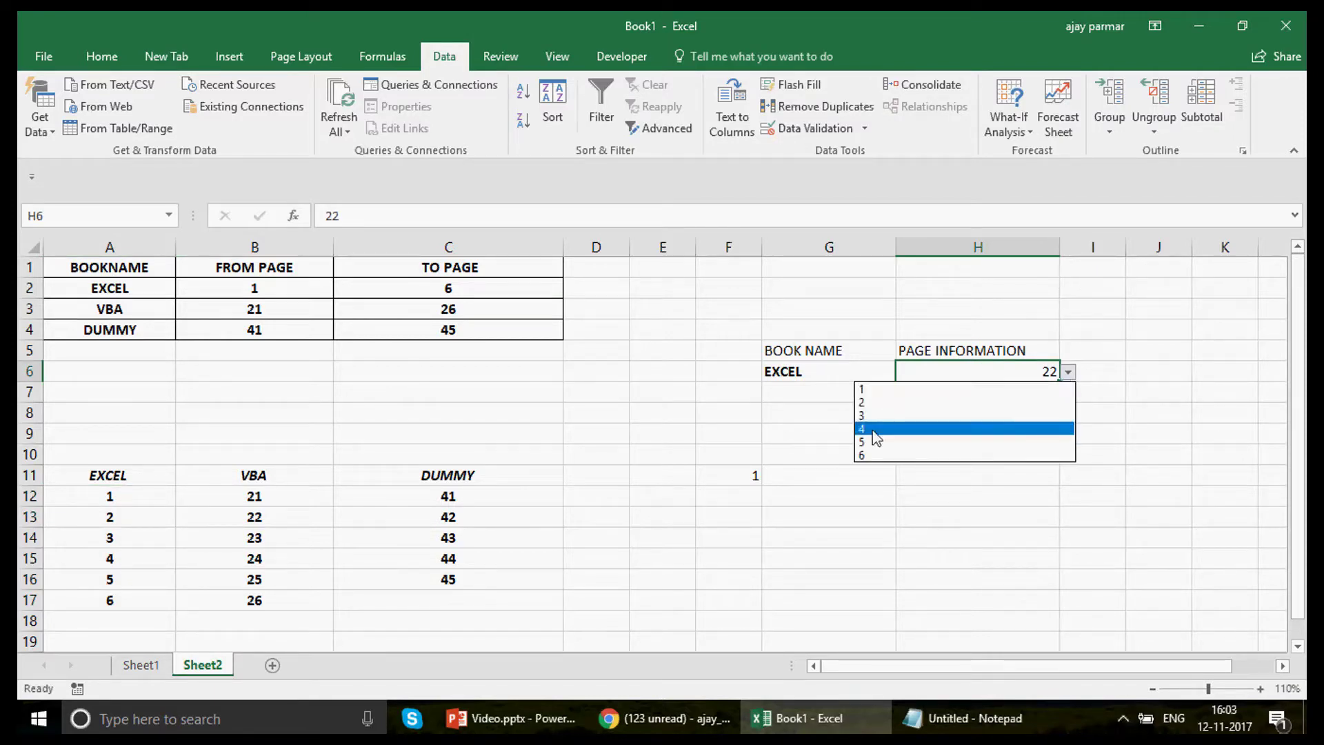
{"action": "left_click", "coordinate": [859, 374]}
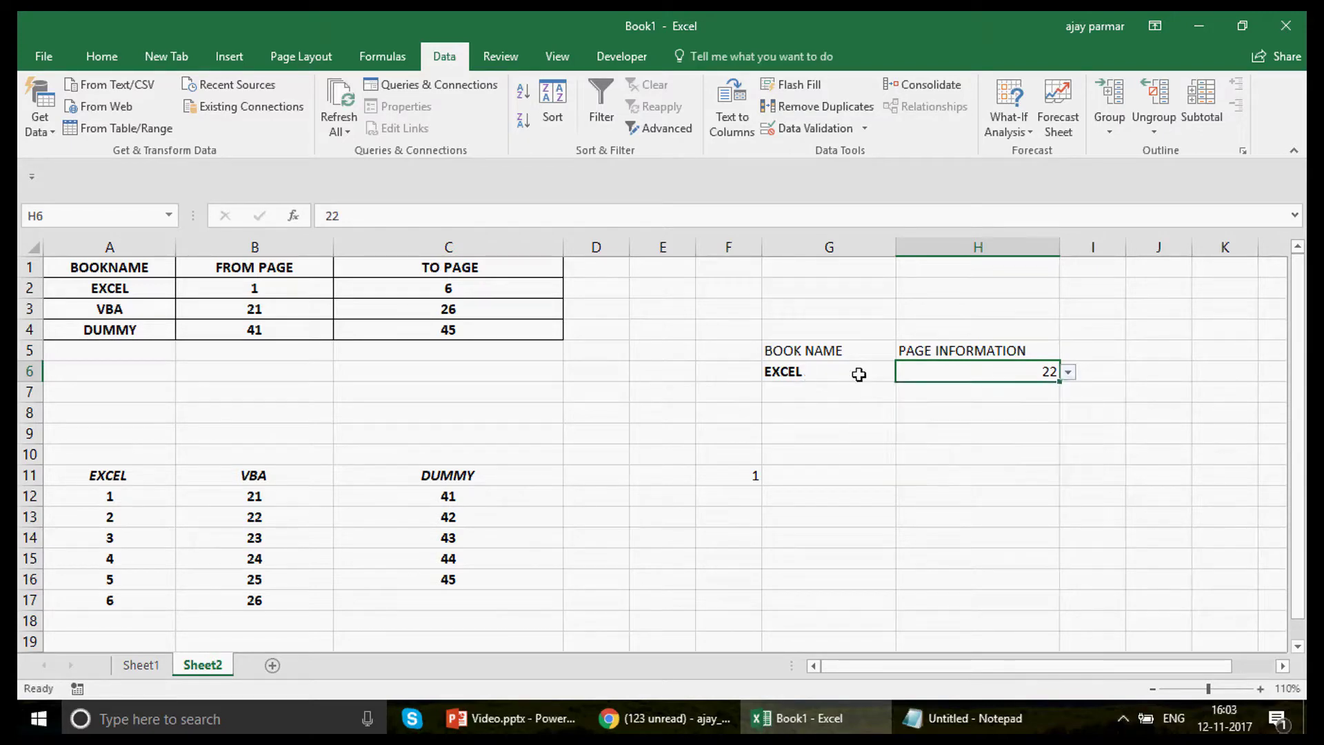
Choose DUMMY as the book name in G6 and page 42 from the PAGE INFORMATION dropdown in H6
{"action": "left_click", "coordinate": [859, 375]}
{"action": "left_click", "coordinate": [905, 373]}
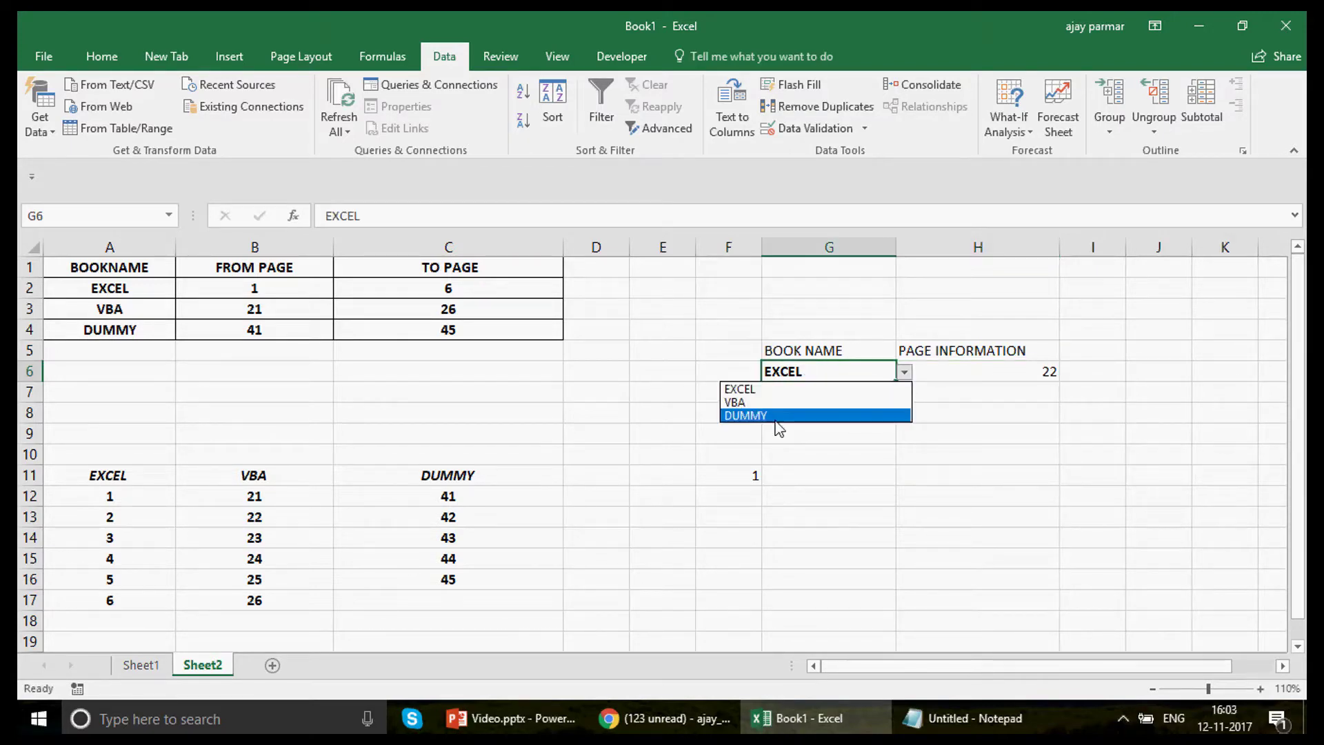
{"action": "left_click", "coordinate": [759, 416]}
{"action": "left_click", "coordinate": [956, 374]}
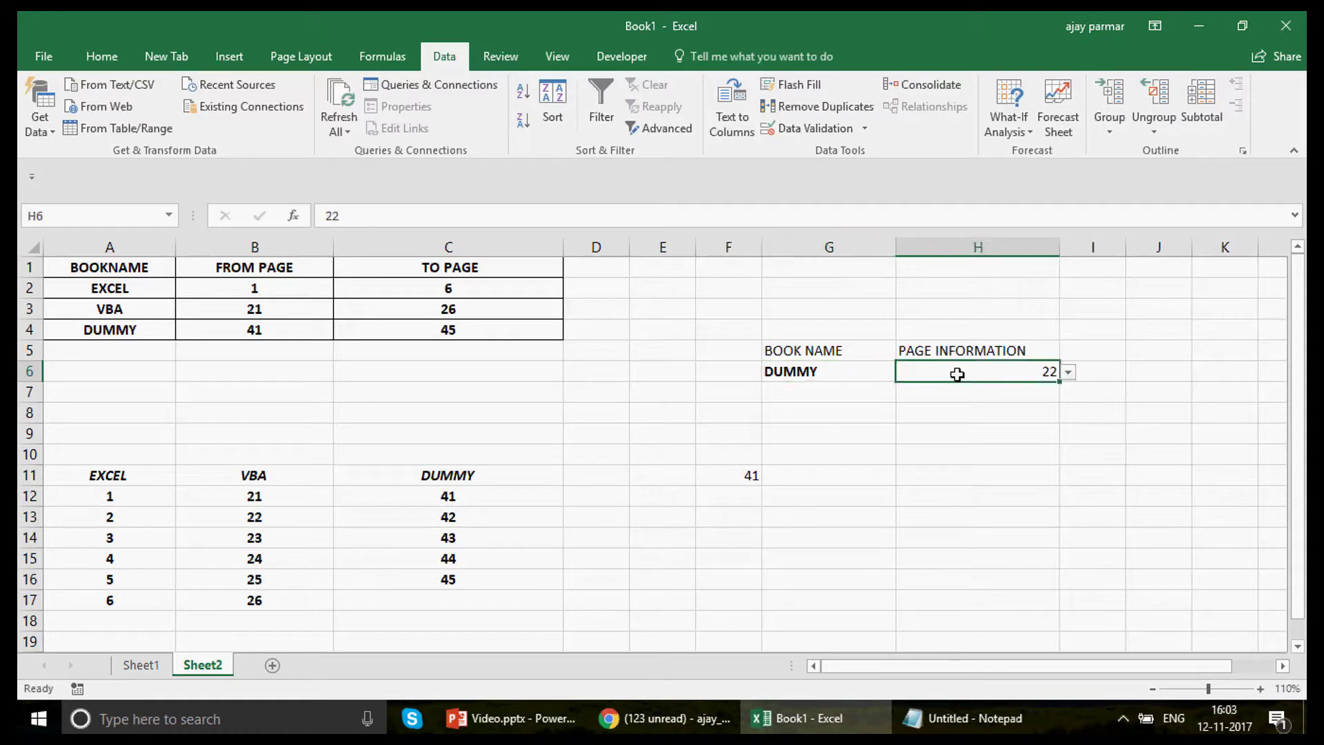
{"action": "left_click", "coordinate": [1068, 373]}
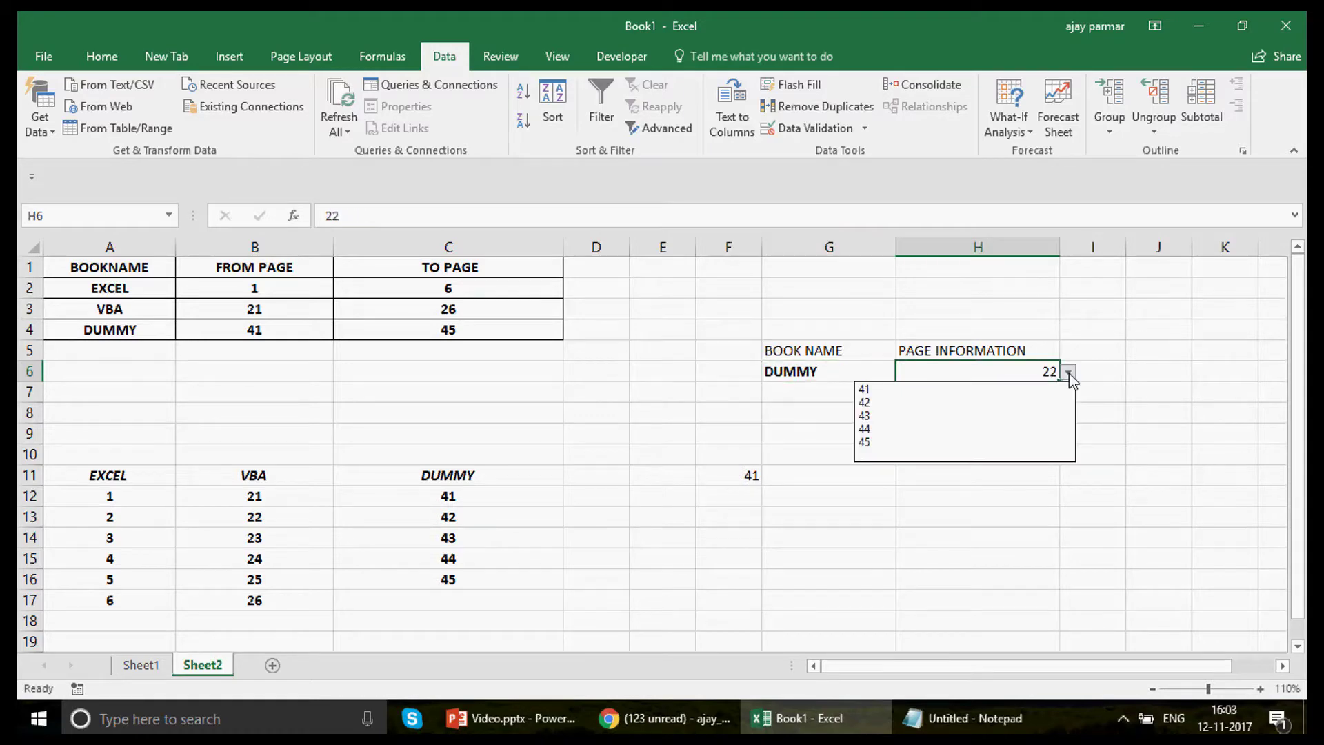
{"action": "left_click", "coordinate": [889, 406]}
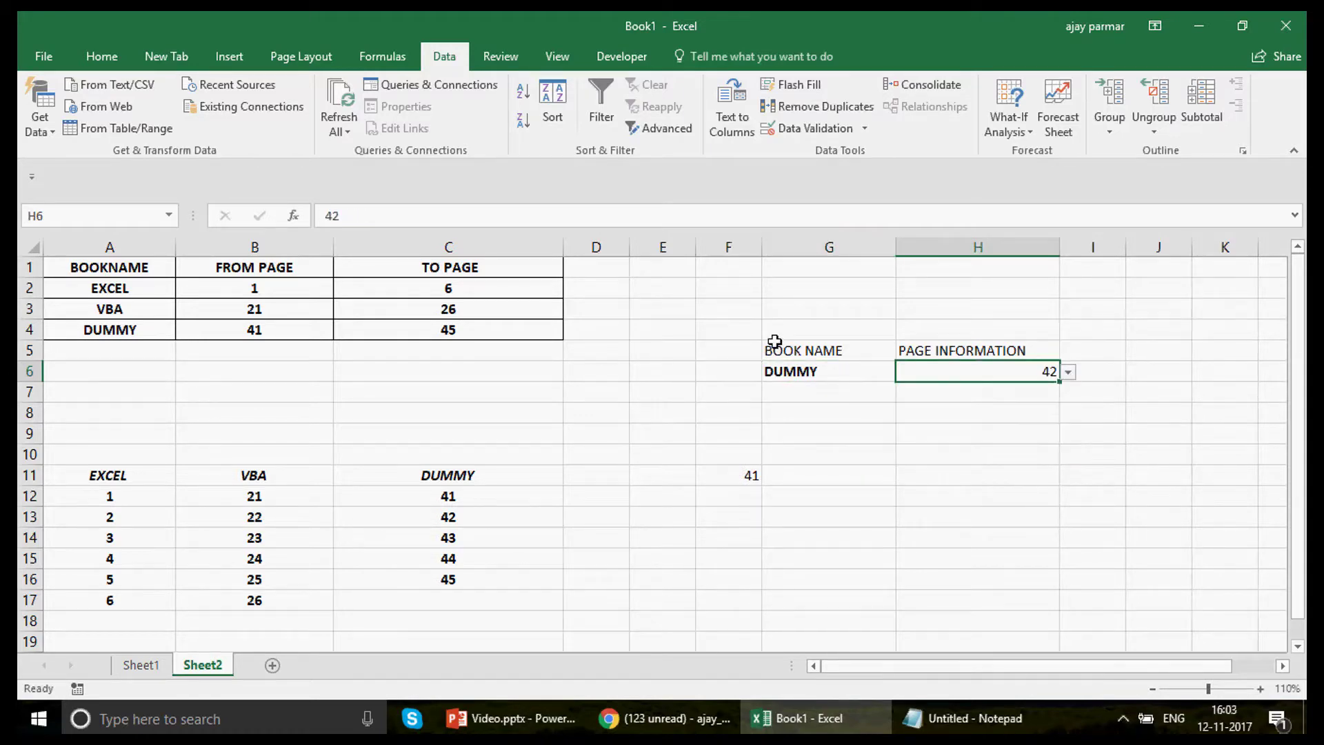
Make the book name and page information block G5:H6 bold and center its contents
{"action": "left_click", "coordinate": [775, 342]}
{"action": "left_click", "coordinate": [954, 380], "text": "shift"}
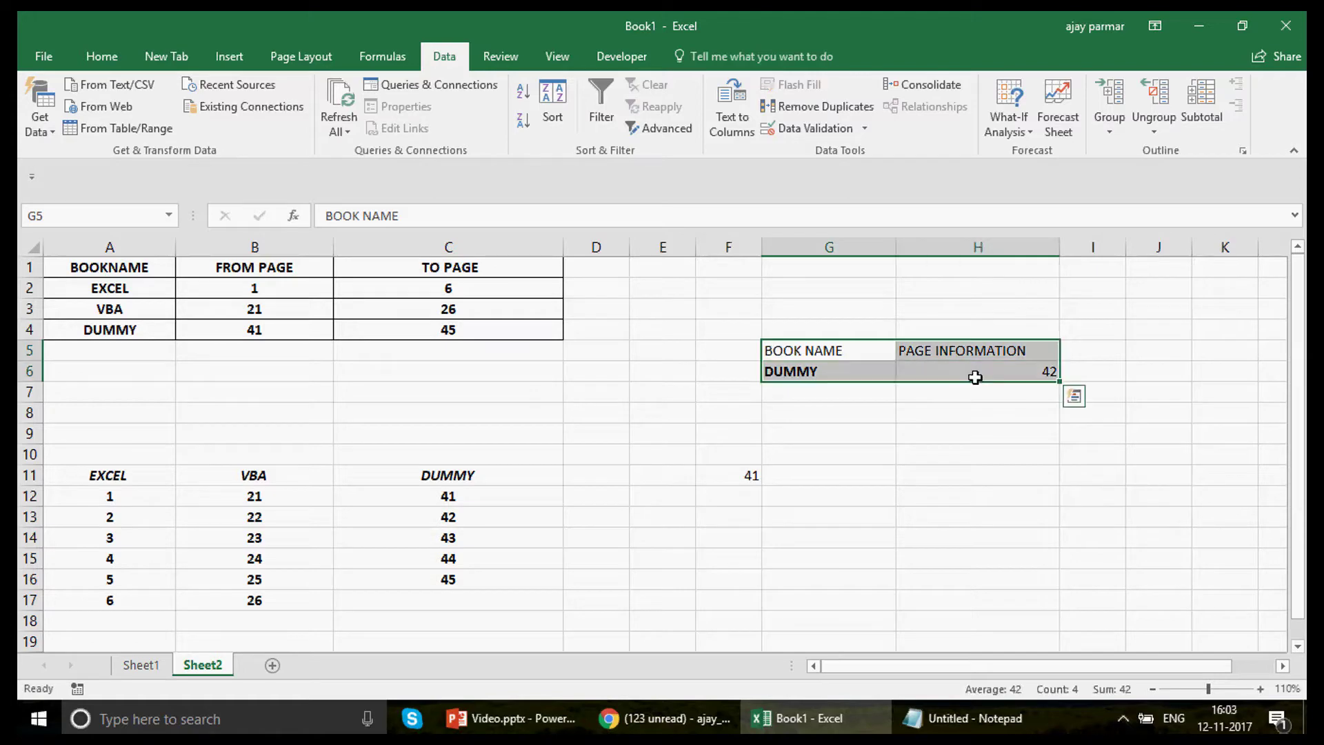
{"action": "key", "text": "ctrl+b"}
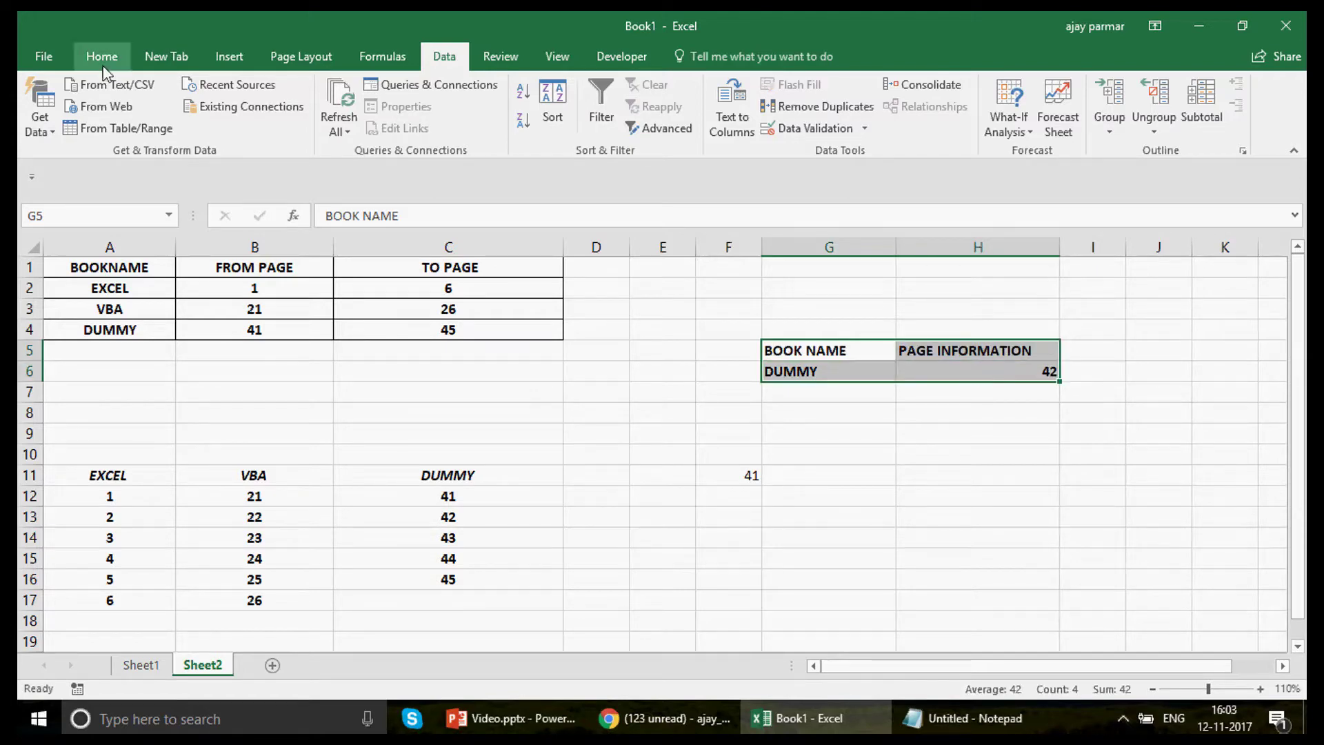
{"action": "left_click", "coordinate": [102, 57]}
{"action": "left_click", "coordinate": [398, 124]}
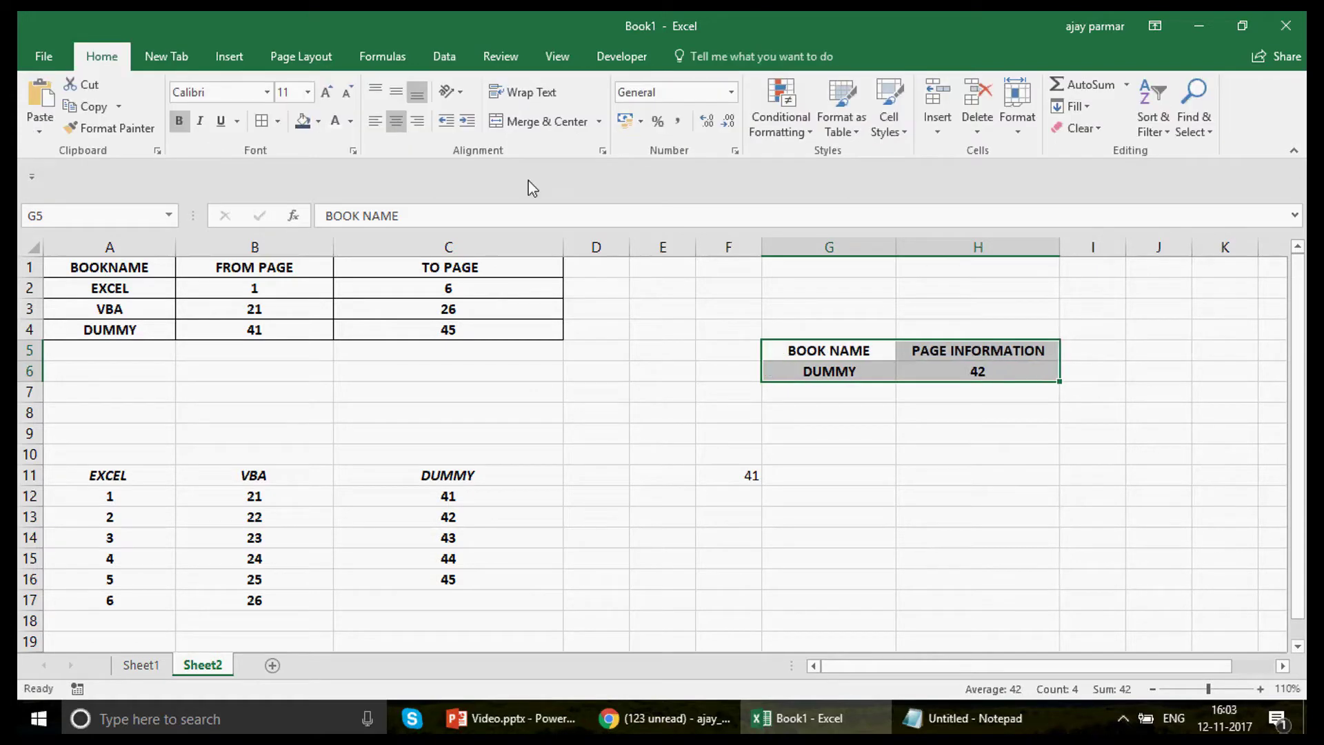
{"action": "left_click", "coordinate": [825, 415]}
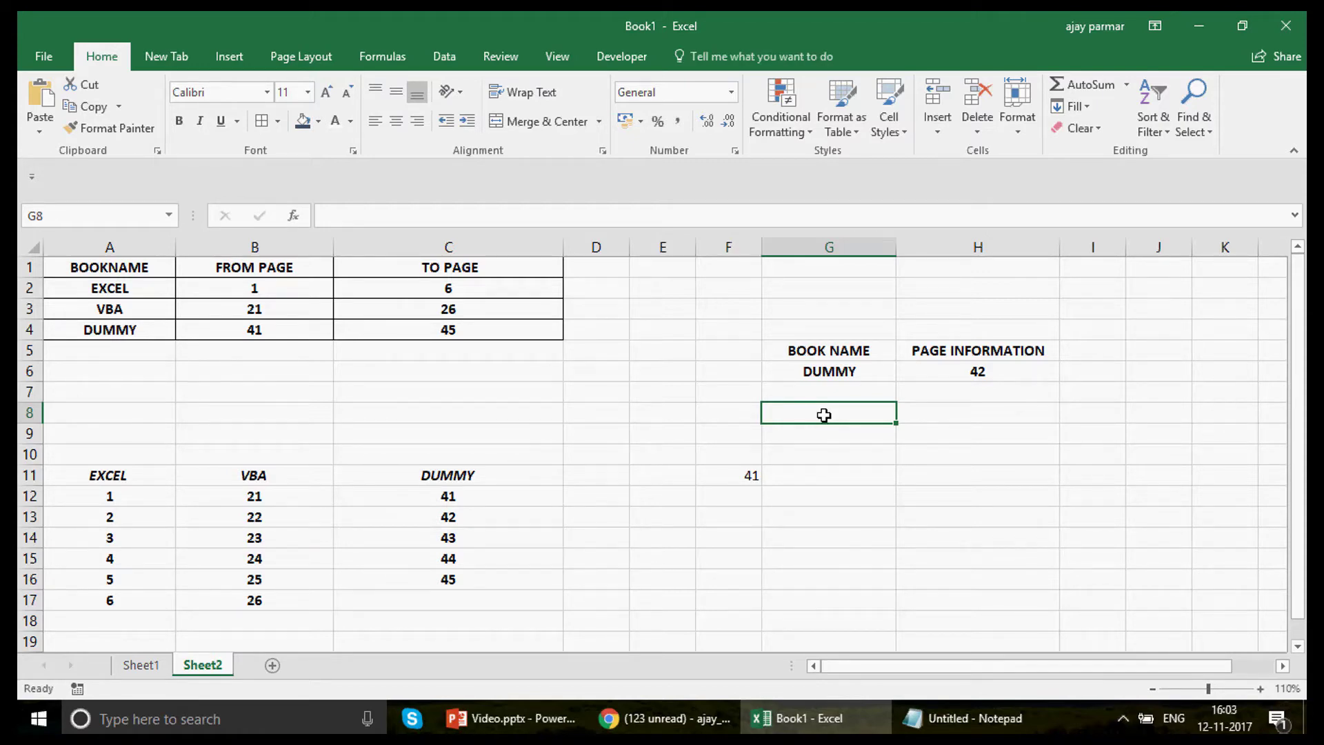
Apply borders around all cells of the book name and page information block G5:H6
{"action": "left_click", "coordinate": [809, 357]}
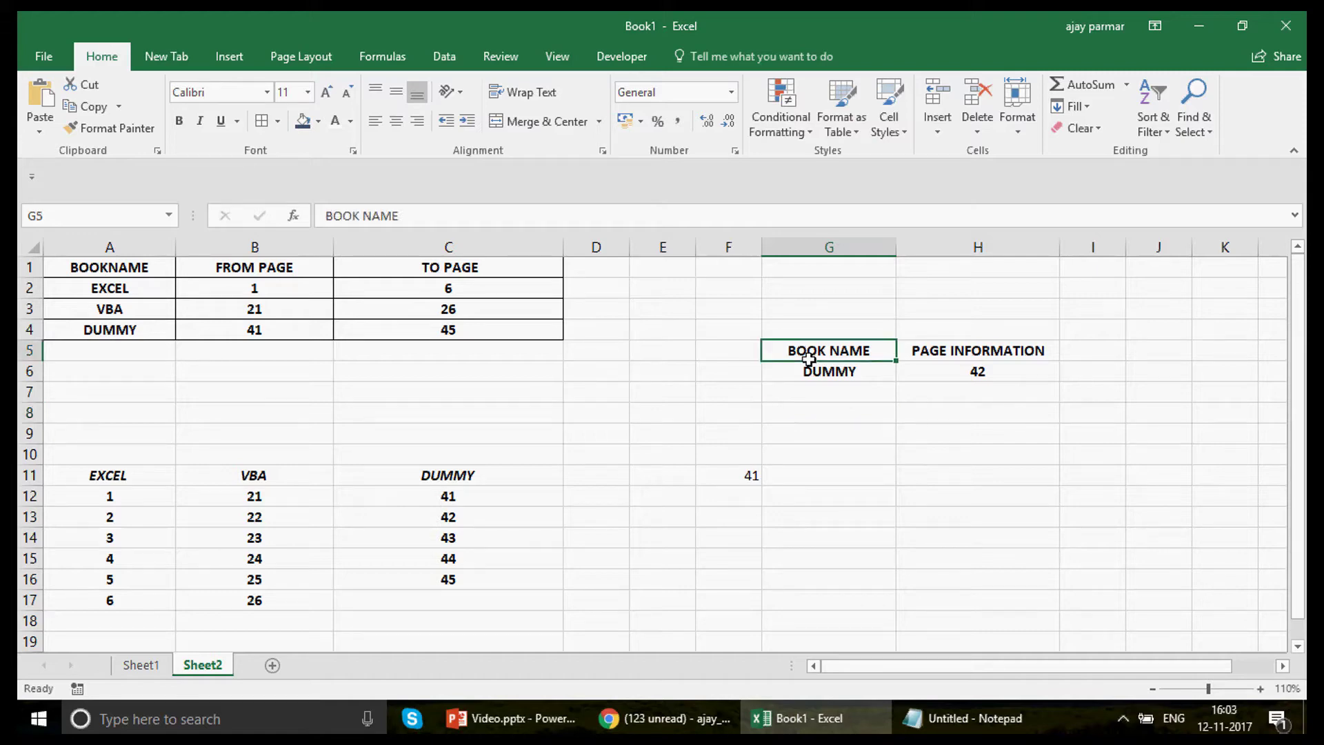
{"action": "left_click_drag", "start_coordinate": [809, 357], "coordinate": [963, 375]}
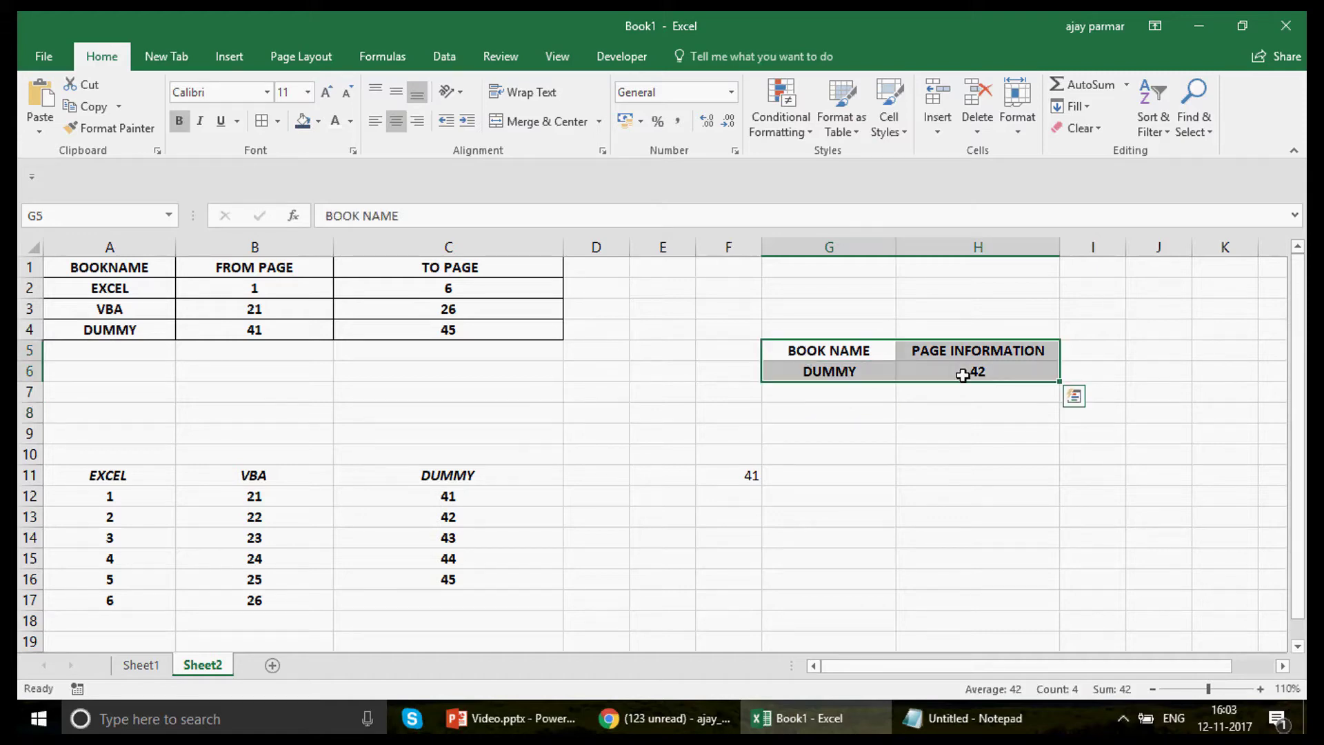
{"action": "left_click", "coordinate": [267, 123]}
{"action": "left_click", "coordinate": [653, 387]}
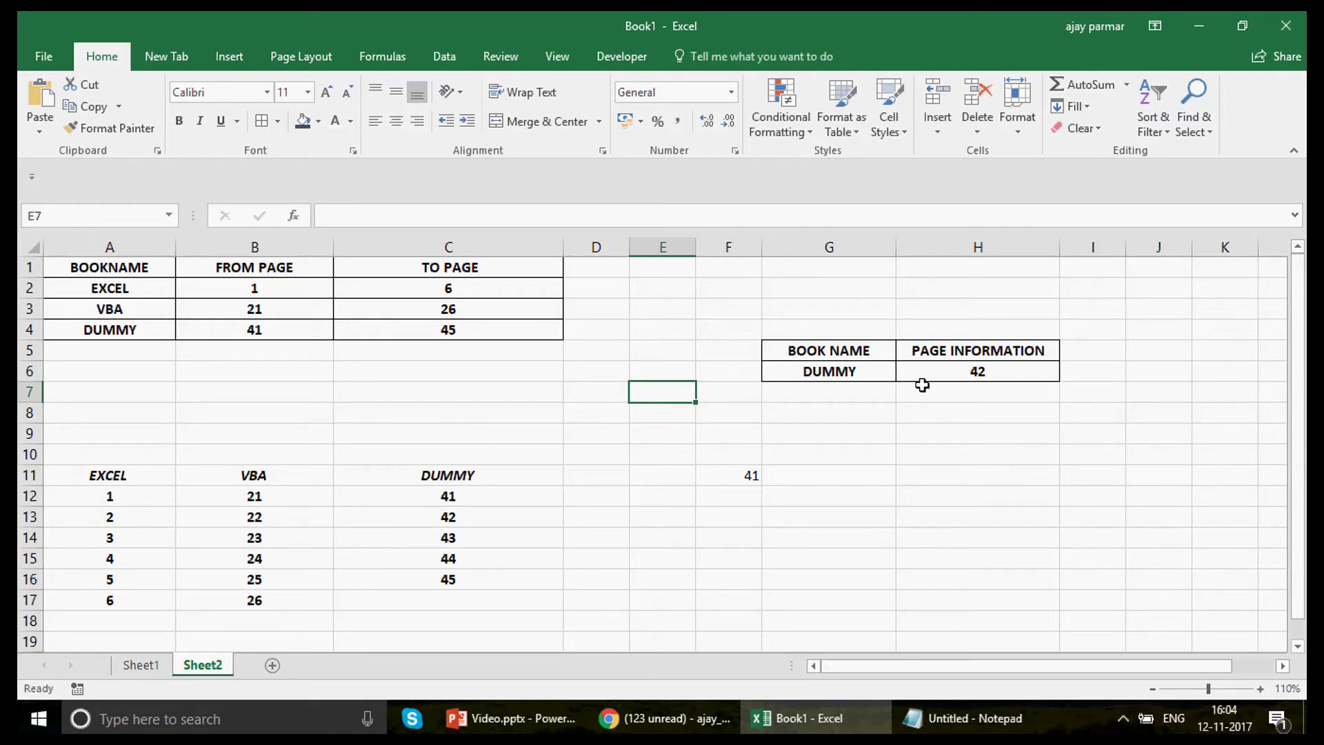
{"action": "left_click", "coordinate": [954, 374]}
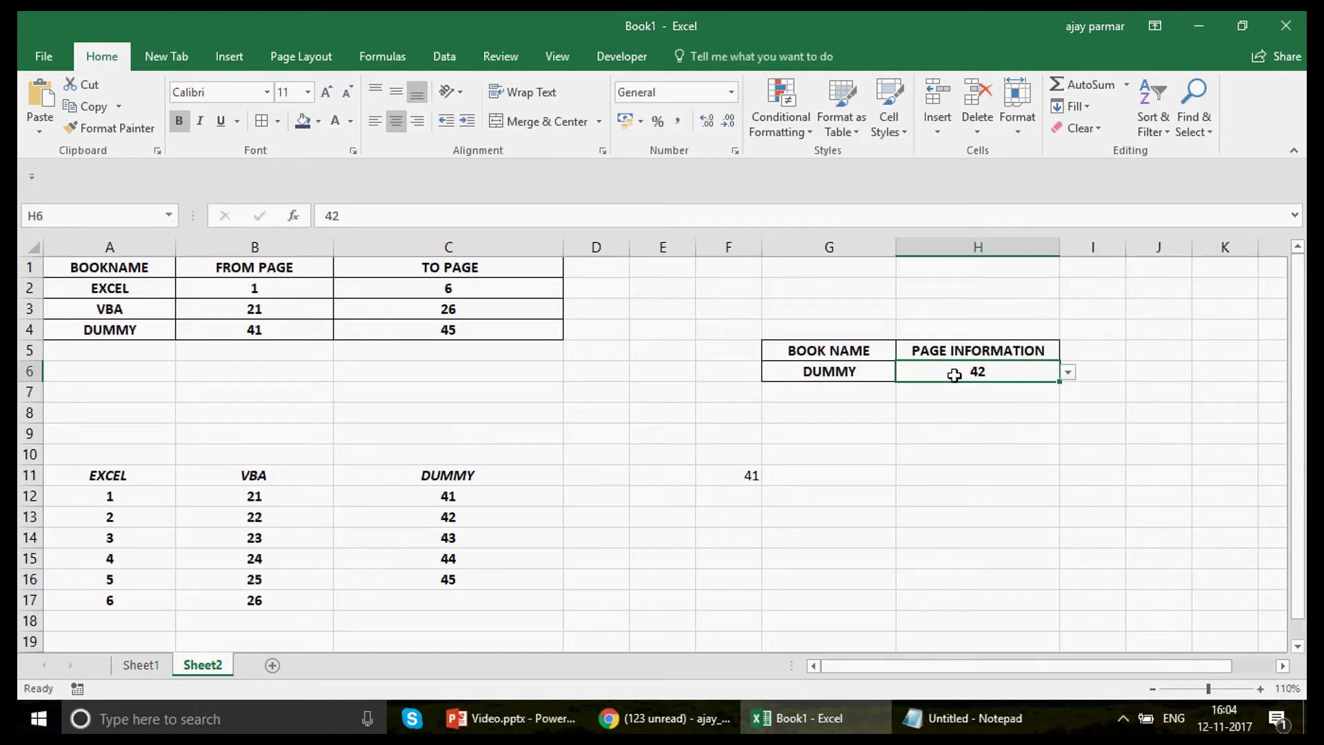
{"action": "left_click", "coordinate": [101, 482]}
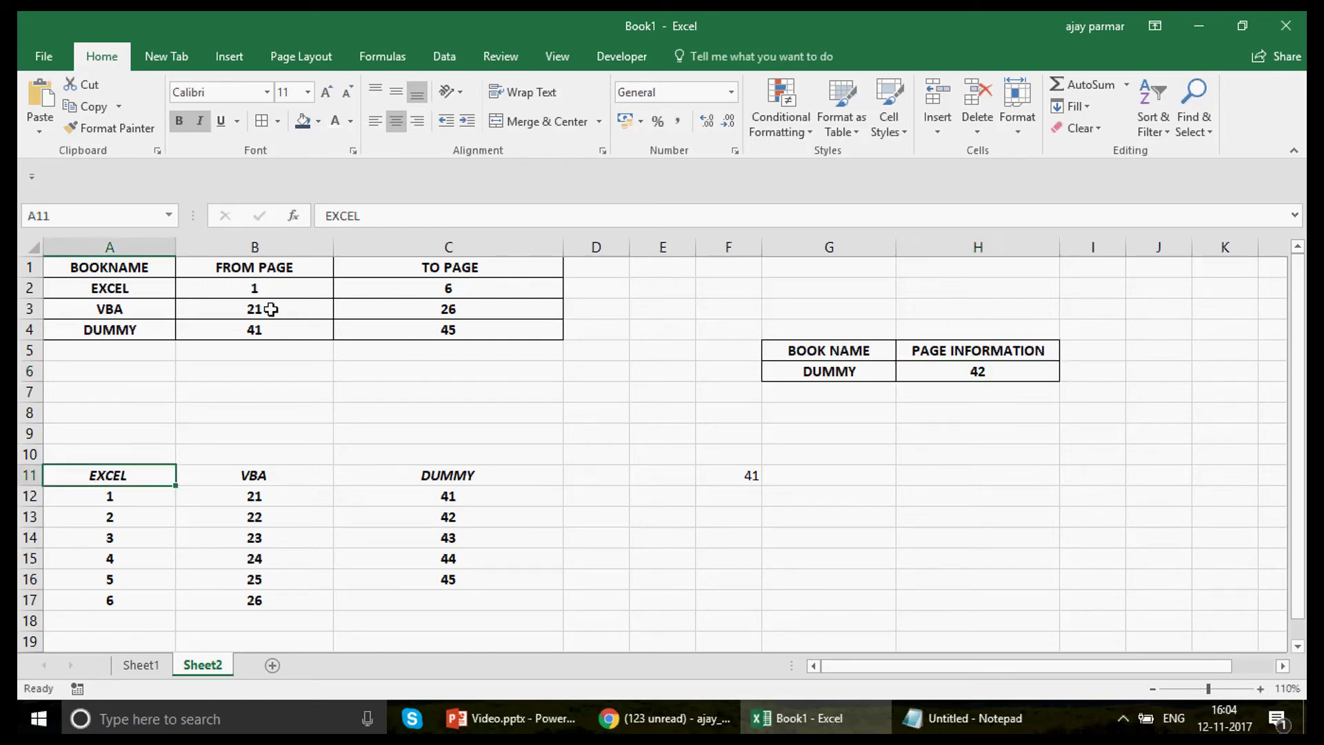
{"action": "left_click", "coordinate": [303, 293]}
{"action": "left_click", "coordinate": [427, 293]}
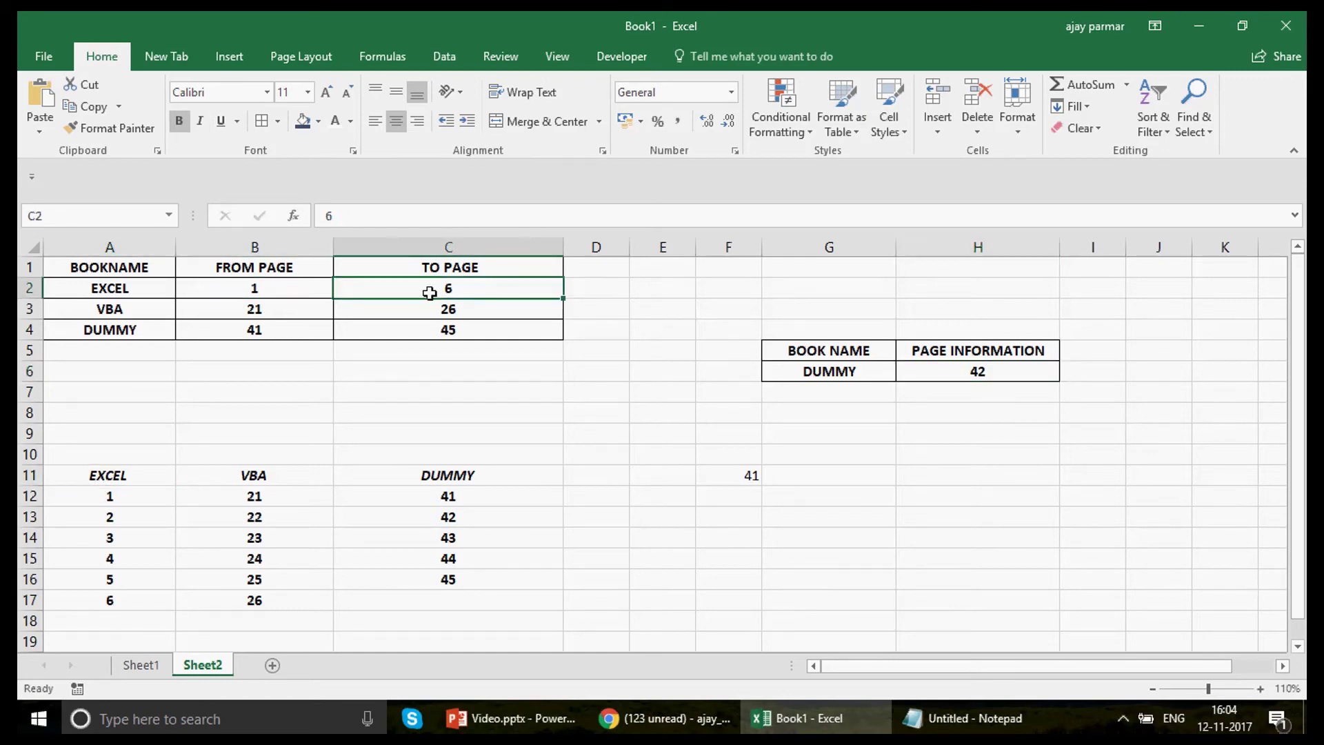
{"action": "left_click", "coordinate": [946, 372]}
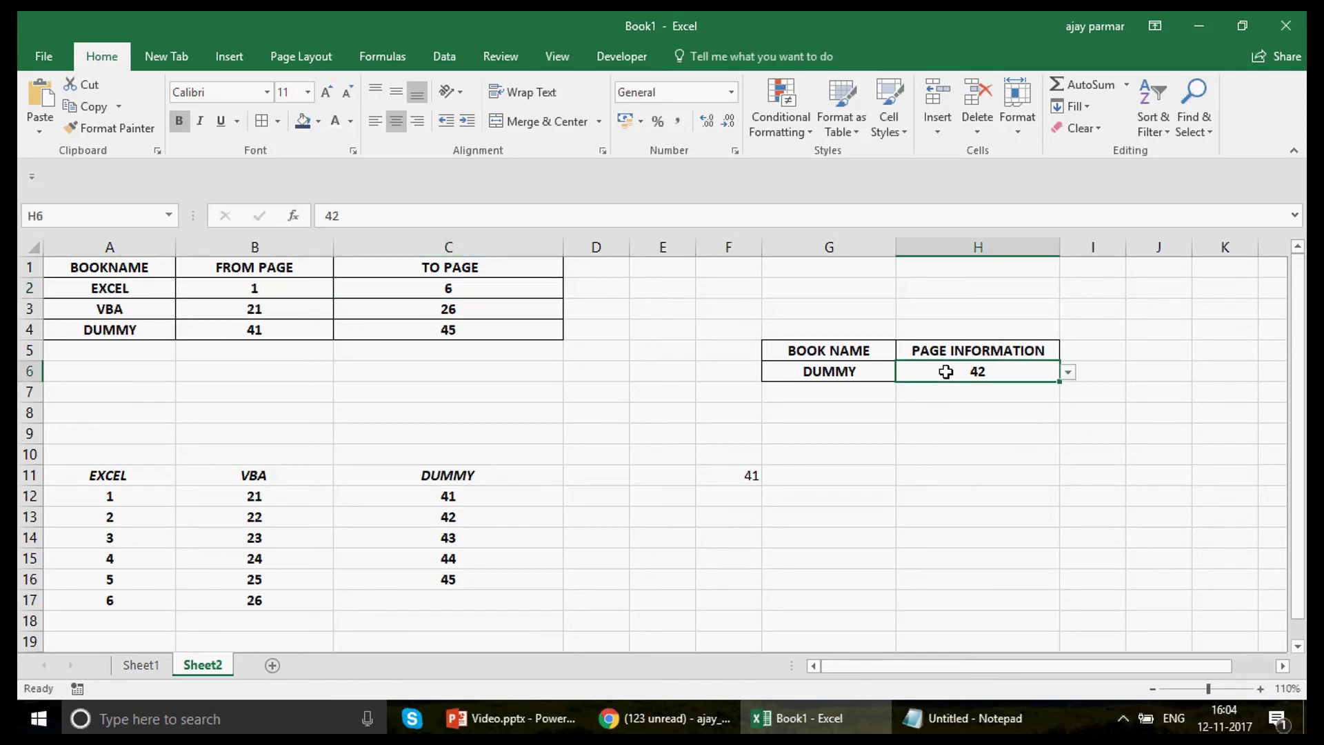